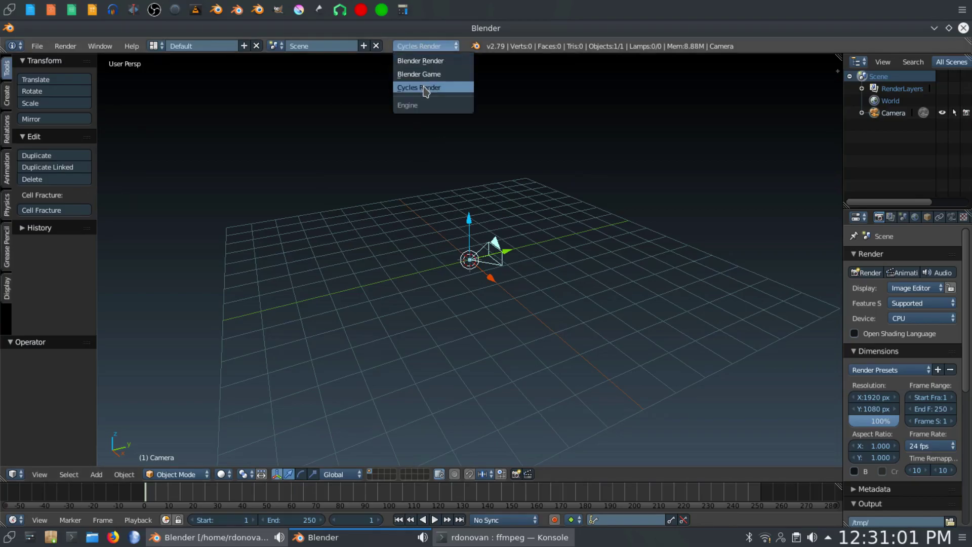
Step: Set the render engine to Cycles Render, and search the add-ons in User Preferences for "loop"
{"action": "left_click", "coordinate": [425, 88]}
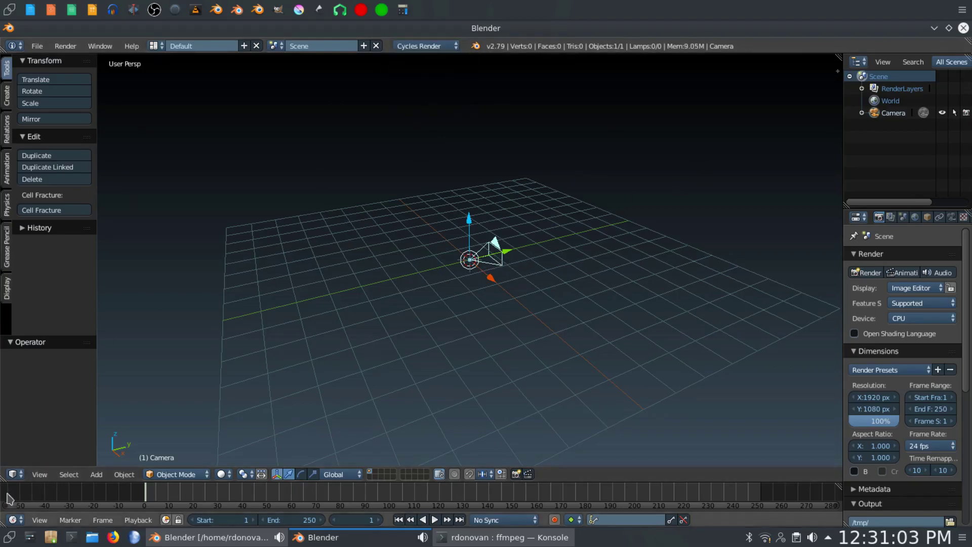
{"action": "left_click", "coordinate": [13, 474]}
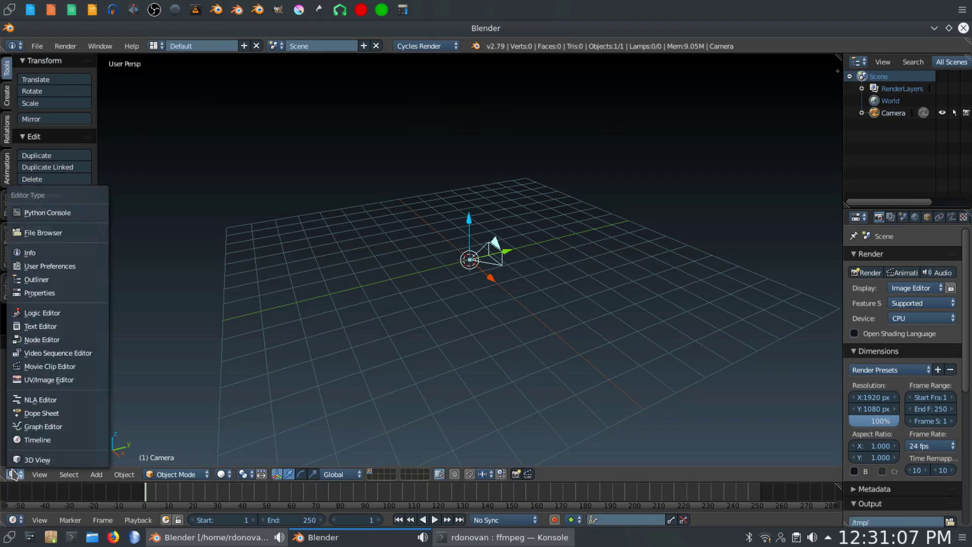
{"action": "left_click", "coordinate": [38, 267]}
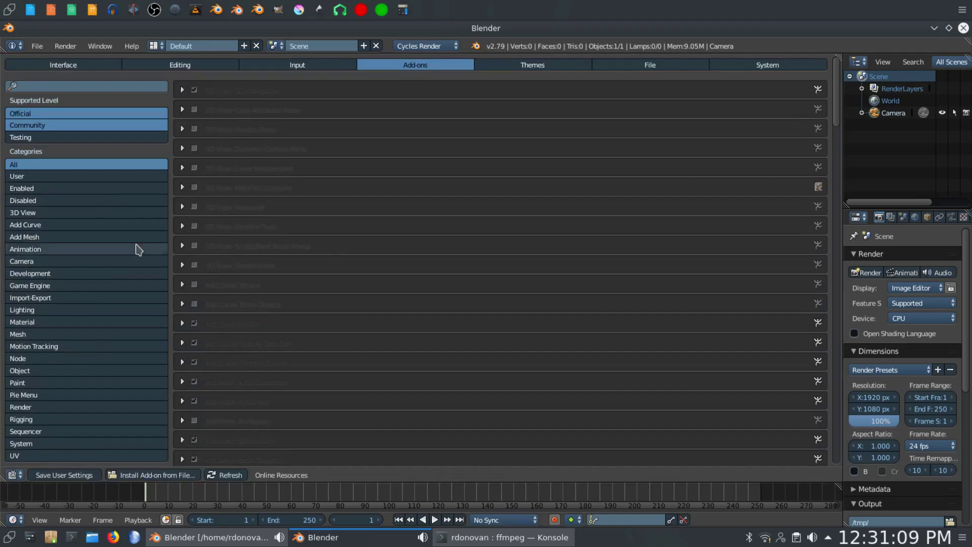
{"action": "left_click", "coordinate": [96, 85]}
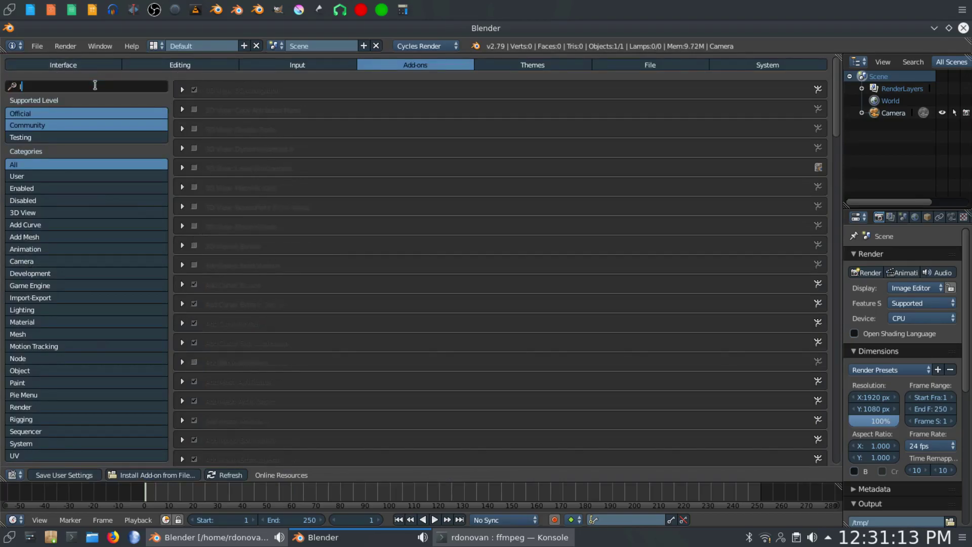
{"action": "type", "text": "loop"}
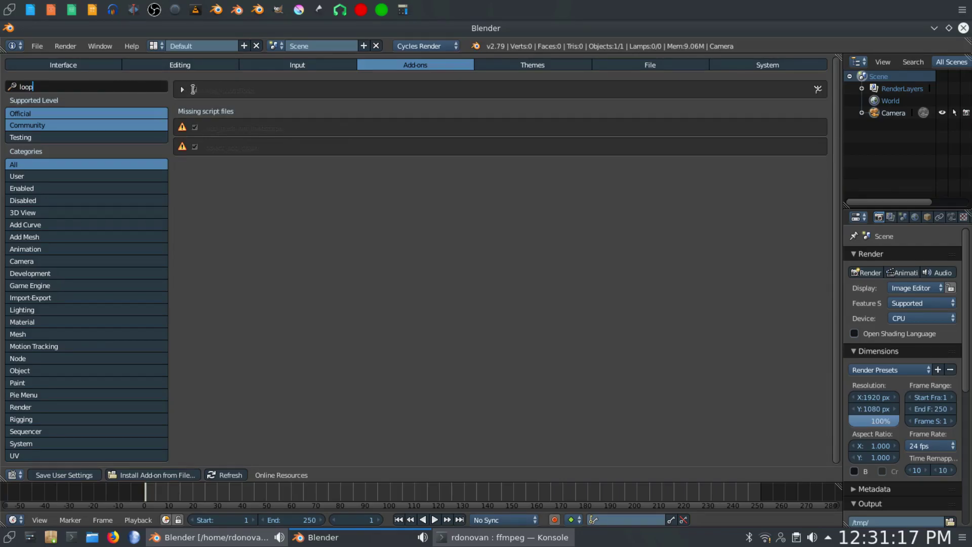
Step: Replace the add-on search term with "node" and save the user settings
{"action": "key", "text": "BackSpace"}
{"action": "key", "text": "BackSpace"}
{"action": "key", "text": "BackSpace"}
{"action": "key", "text": "BackSpace"}
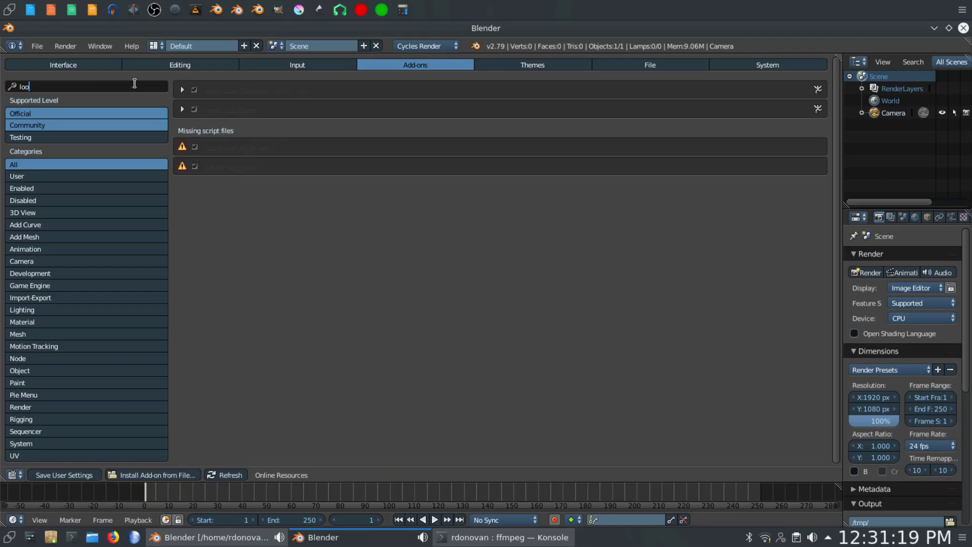
{"action": "type", "text": "n"}
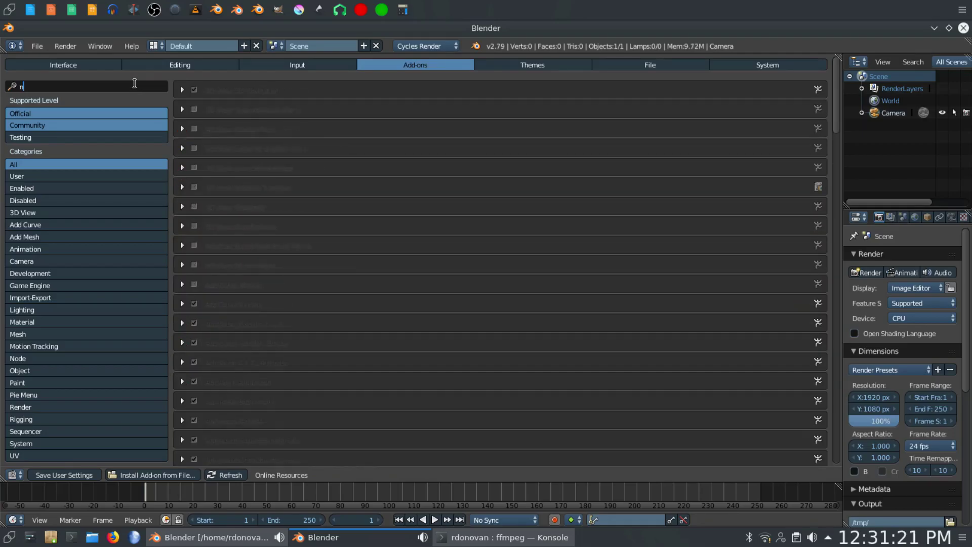
{"action": "type", "text": "de"}
{"action": "key", "text": "BackSpace"}
{"action": "key", "text": "BackSpace"}
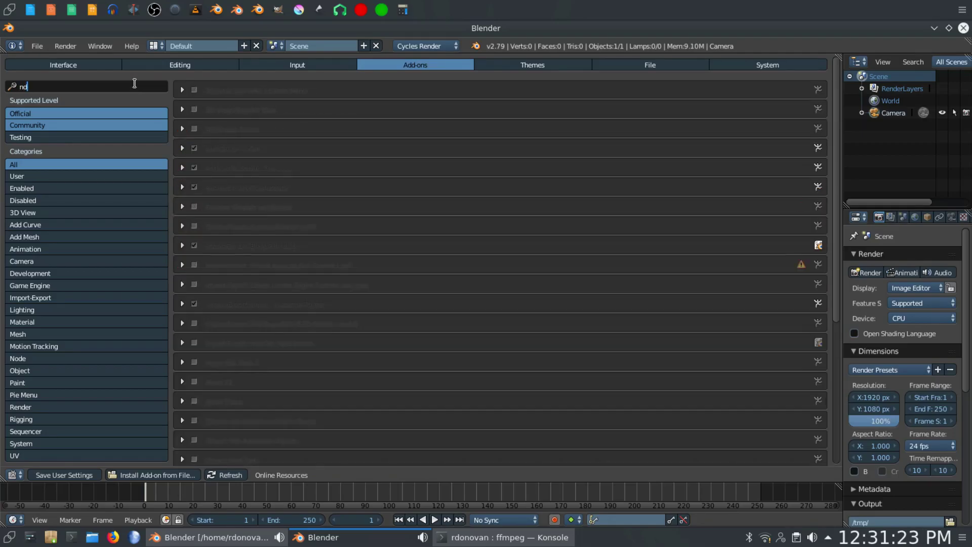
{"action": "type", "text": "ode"}
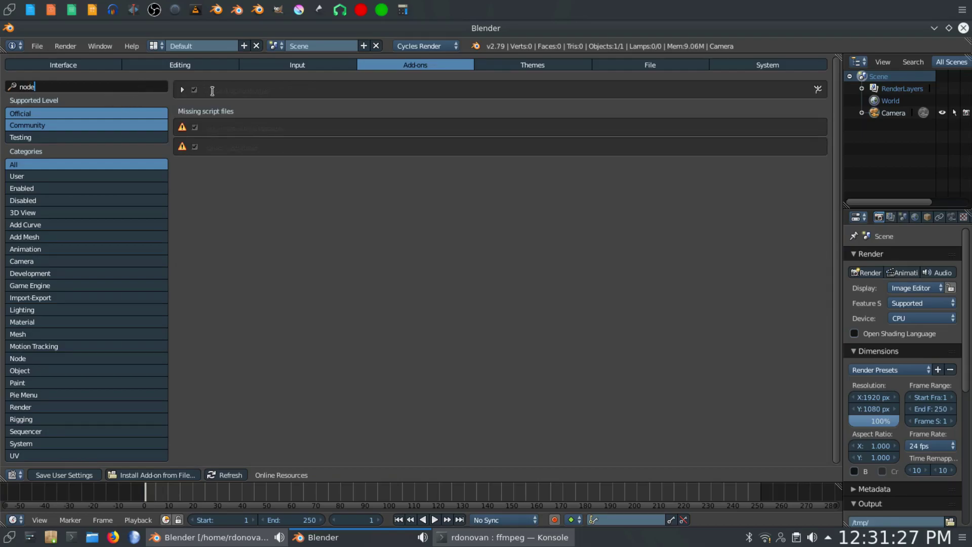
{"action": "left_click", "coordinate": [68, 474]}
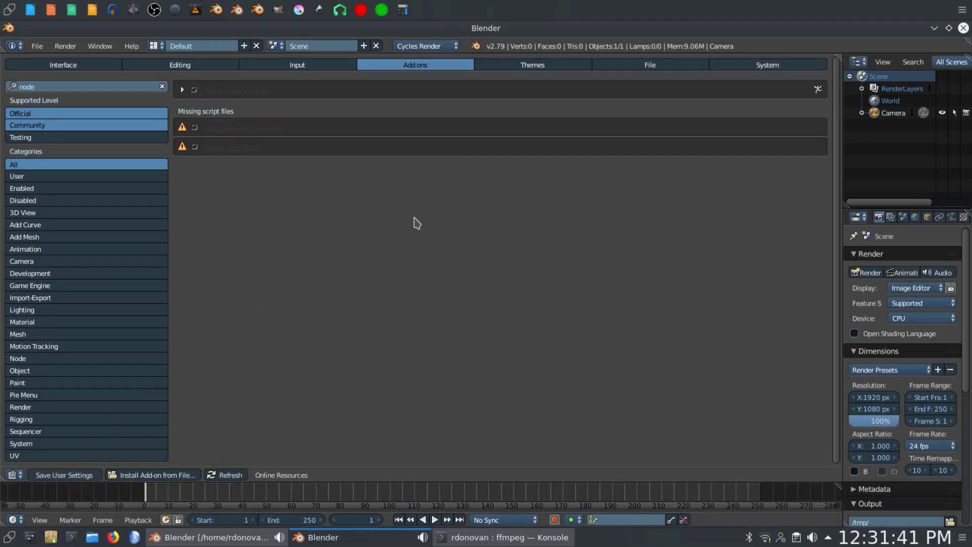
Step: Look over the Themes preferences and their presets, and return the main editor area to the 3D View
{"action": "left_click", "coordinate": [527, 64]}
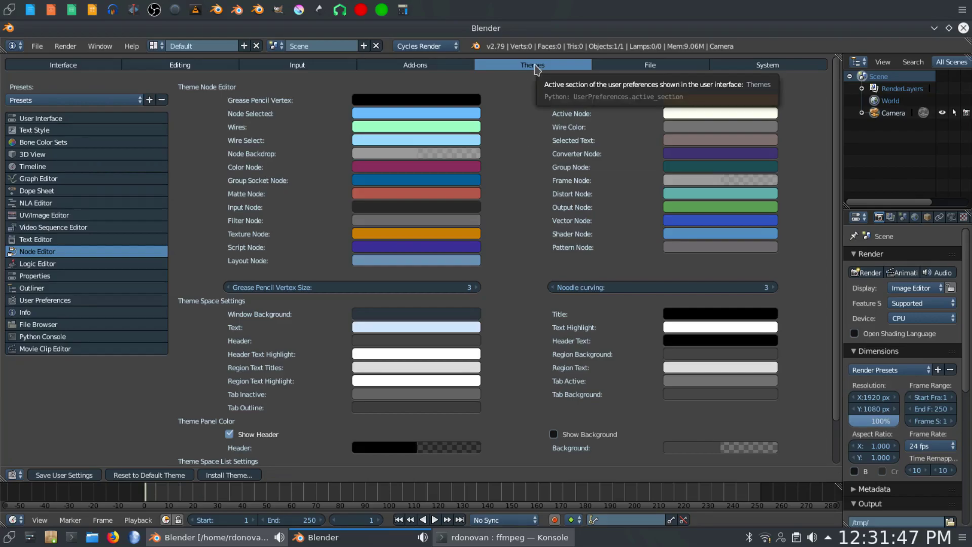
{"action": "left_click", "coordinate": [81, 101]}
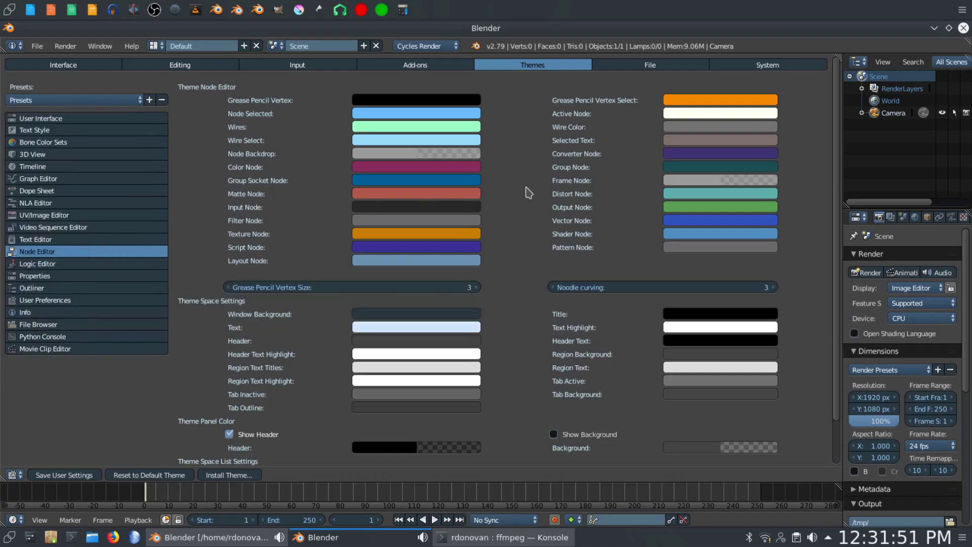
{"action": "left_click", "coordinate": [430, 65]}
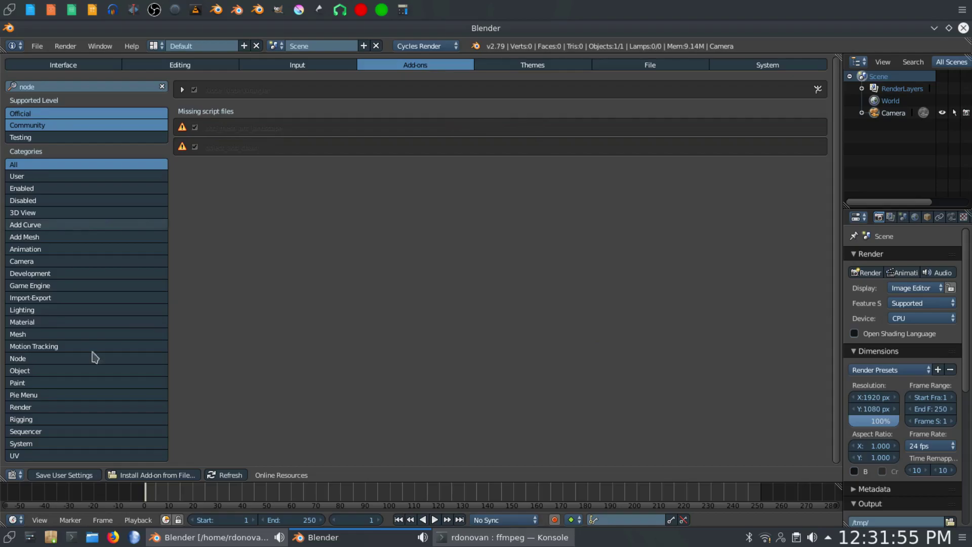
{"action": "left_click", "coordinate": [11, 475]}
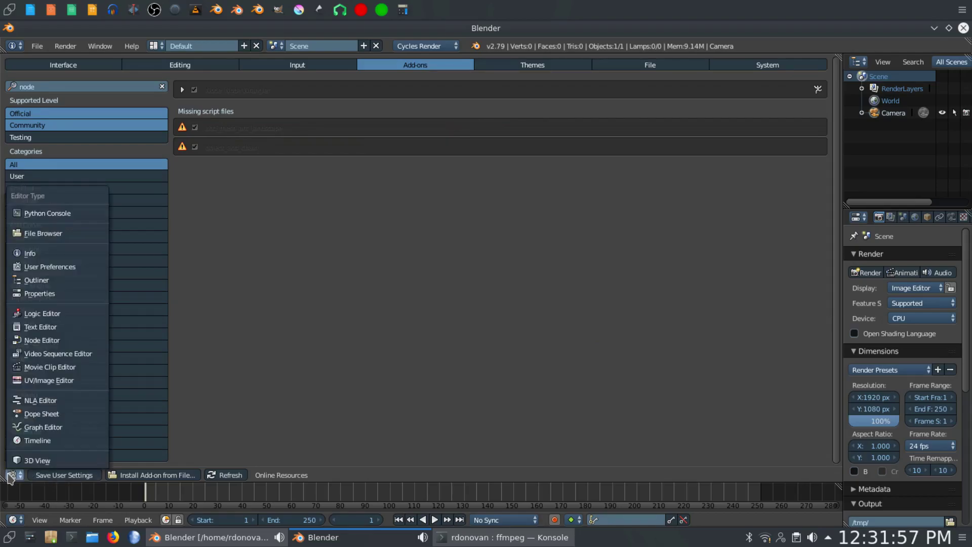
{"action": "left_click", "coordinate": [30, 460]}
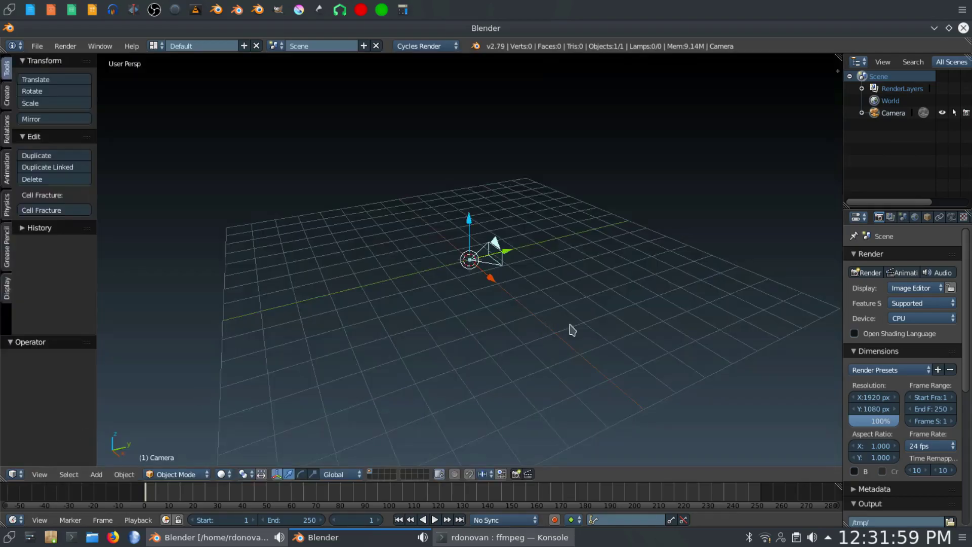
Step: Set the render frame rate to 30 fps and enable the Border option in the widened render properties
{"action": "left_click_drag", "start_coordinate": [842, 236], "coordinate": [778, 236]}
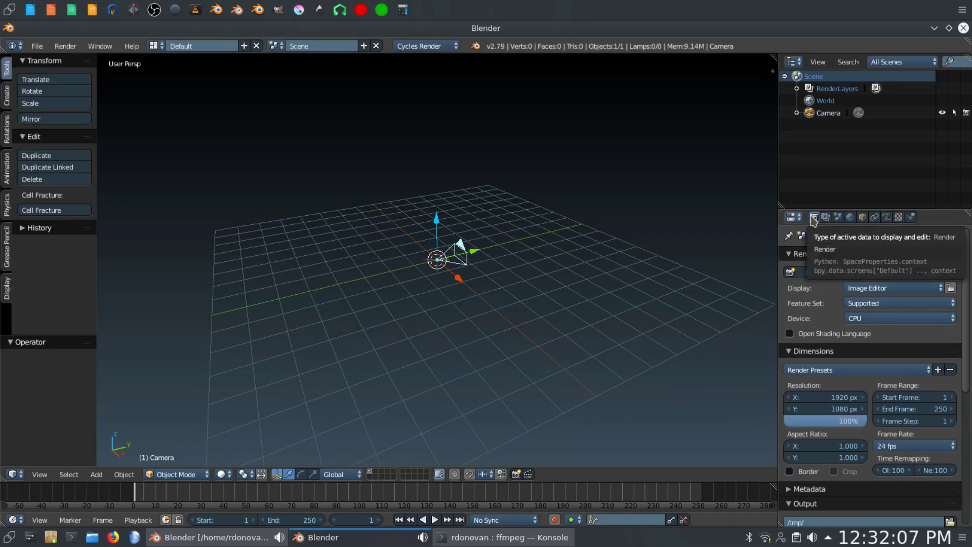
{"action": "left_click", "coordinate": [916, 445]}
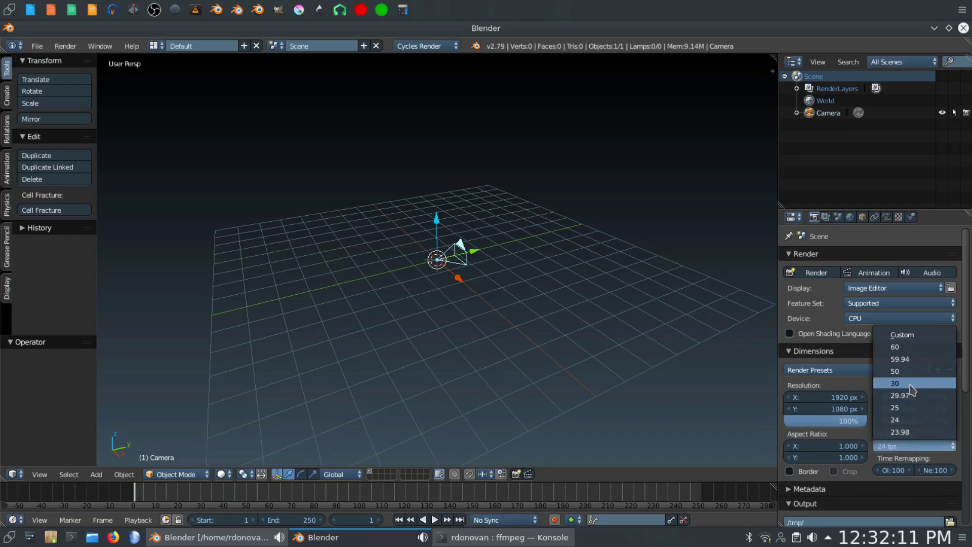
{"action": "left_click", "coordinate": [912, 384]}
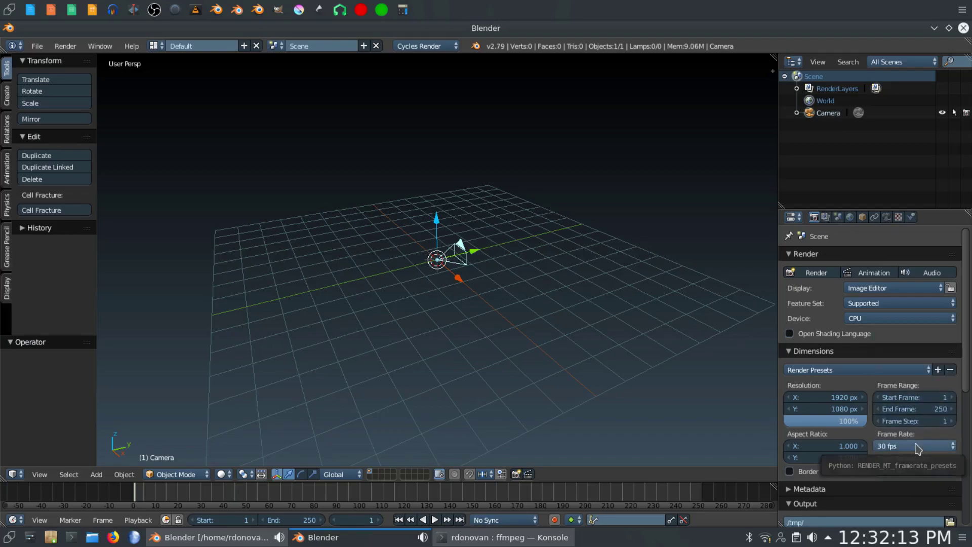
{"action": "left_click", "coordinate": [790, 472]}
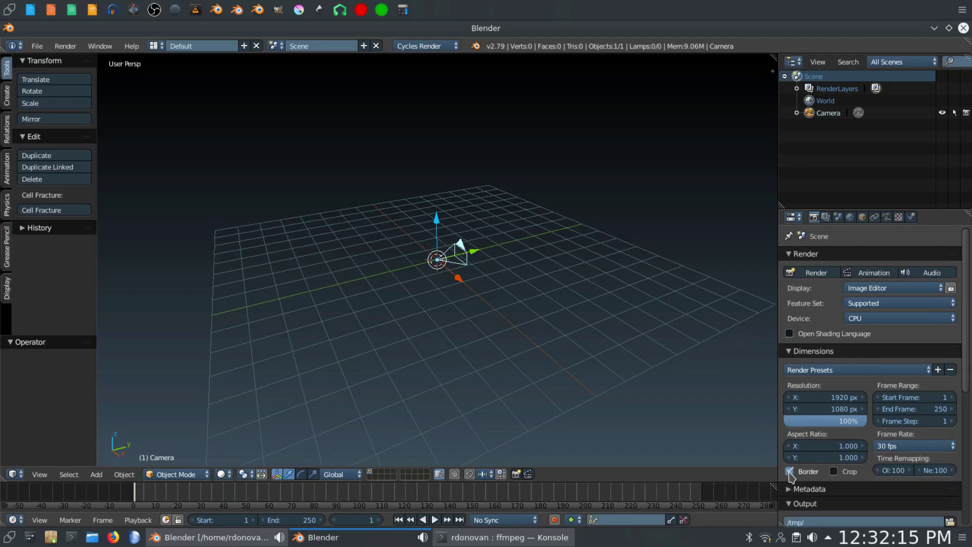
Step: Set the render output folder to the recently used HyperspaceTutorial directory
{"action": "scroll", "coordinate": [818, 459], "scroll_direction": "down", "scroll_amount": 5}
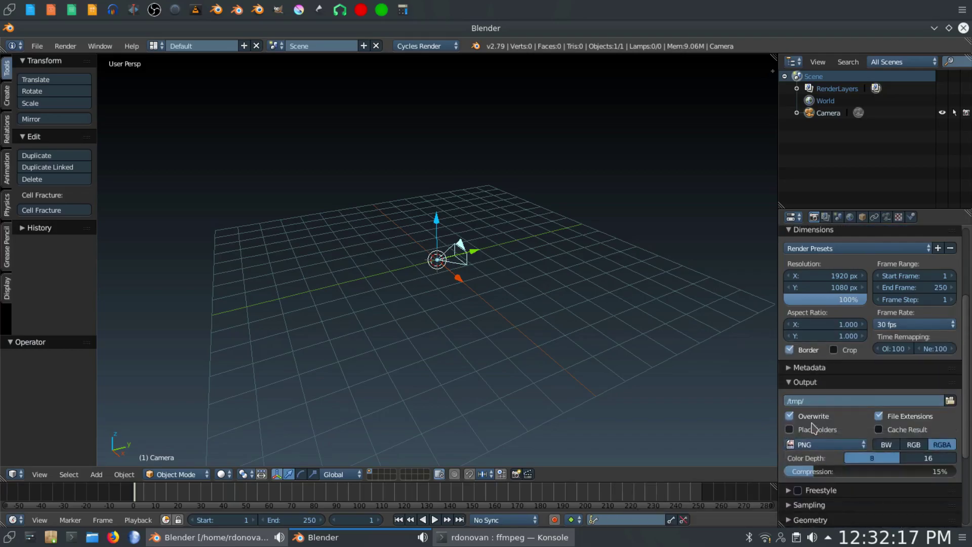
{"action": "left_click", "coordinate": [951, 402]}
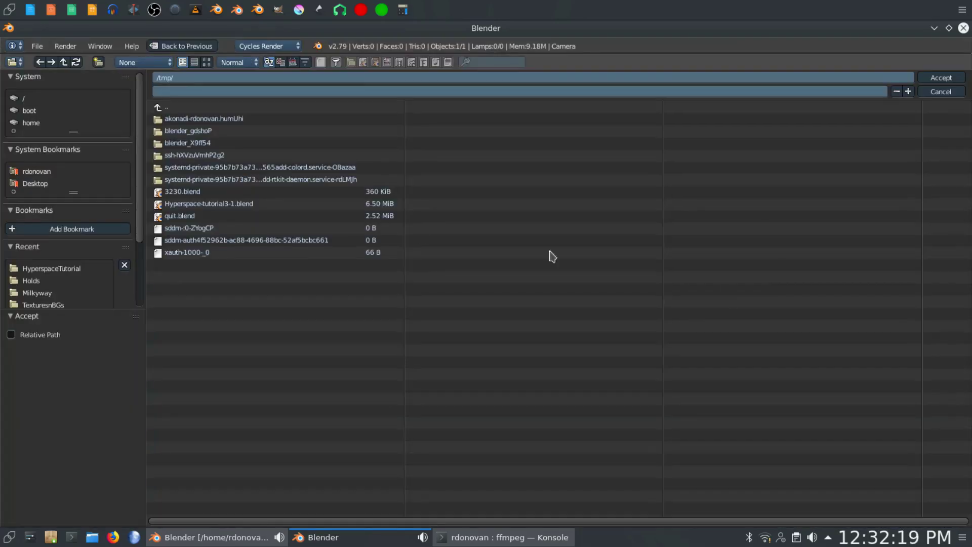
{"action": "left_click", "coordinate": [56, 270]}
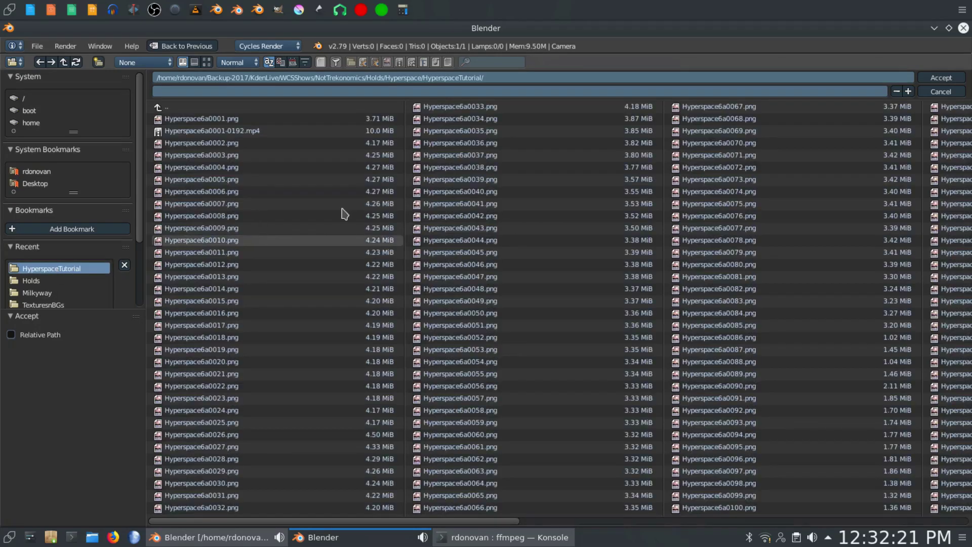
{"action": "left_click", "coordinate": [941, 78]}
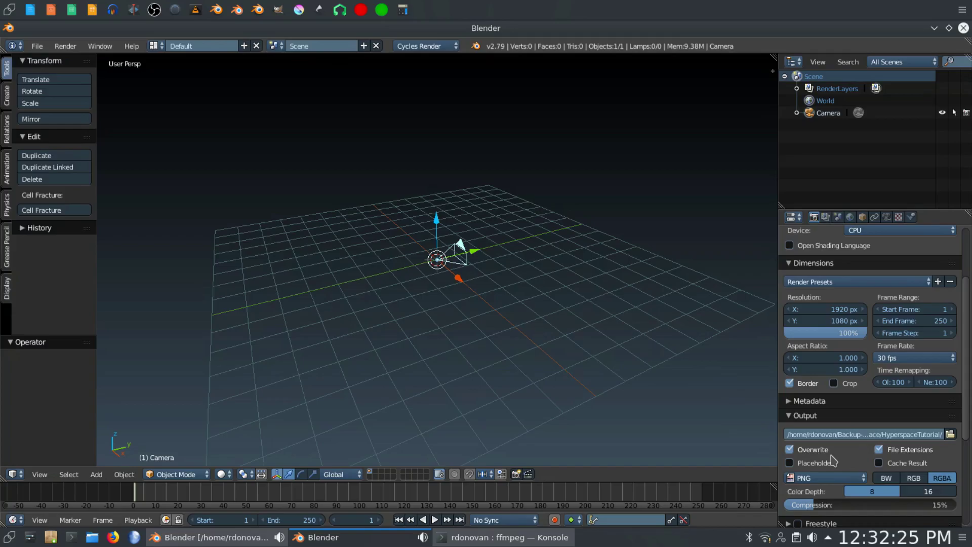
Step: Set the output file format to FFmpeg video with RGB colour
{"action": "scroll", "coordinate": [852, 453], "scroll_direction": "down", "scroll_amount": 1}
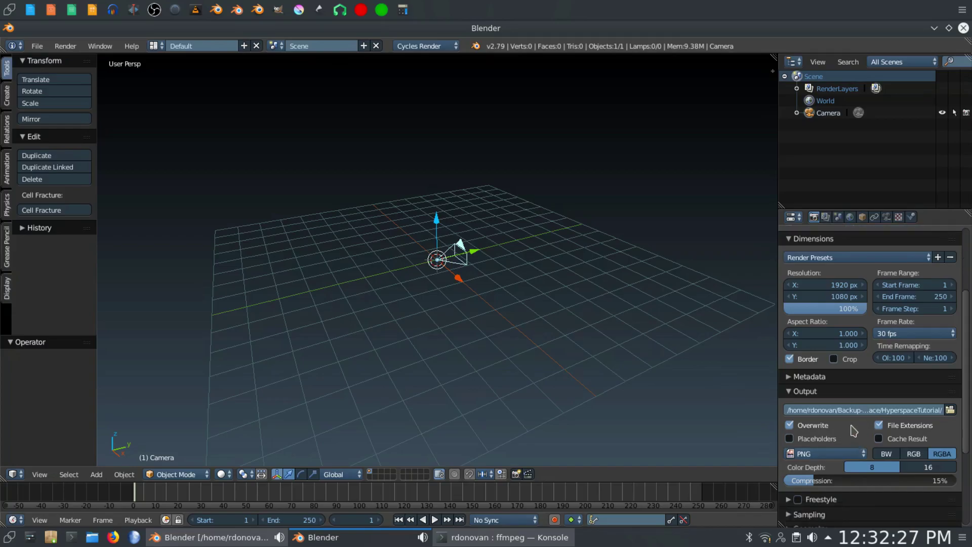
{"action": "left_click", "coordinate": [835, 459]}
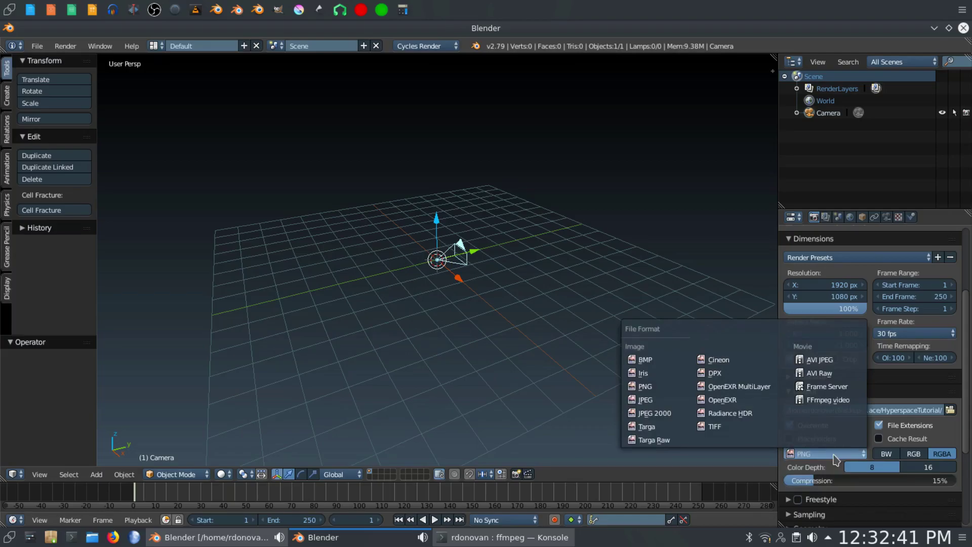
{"action": "left_click", "coordinate": [826, 400]}
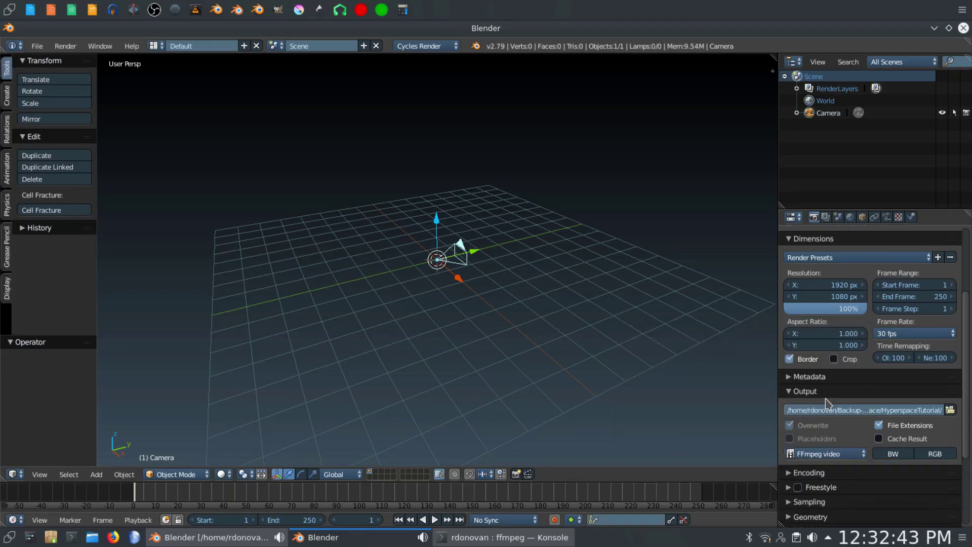
{"action": "left_click", "coordinate": [938, 455]}
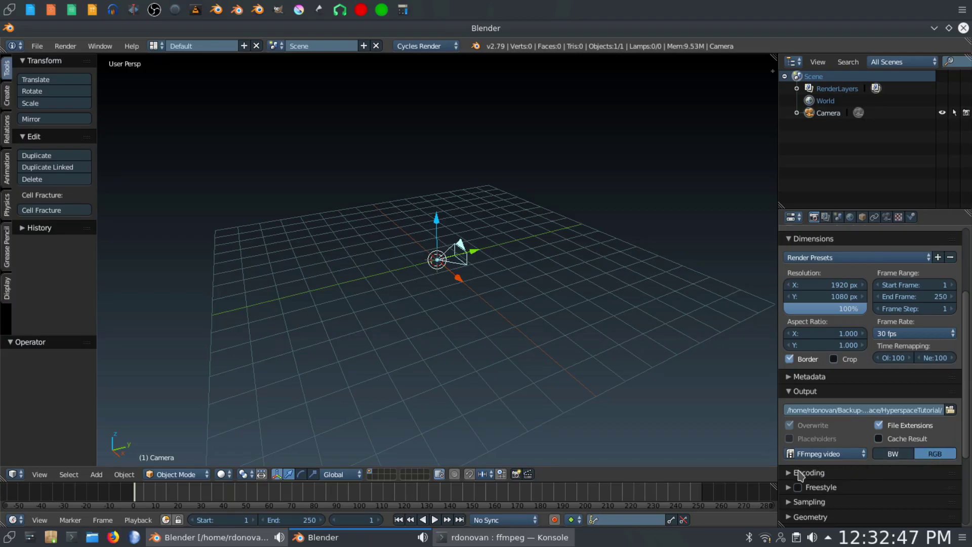
Step: Set the video encoding container to MPEG-4, look through the remaining encoding settings and collapse them
{"action": "left_click", "coordinate": [800, 473]}
{"action": "scroll", "coordinate": [805, 473], "scroll_direction": "down", "scroll_amount": 5}
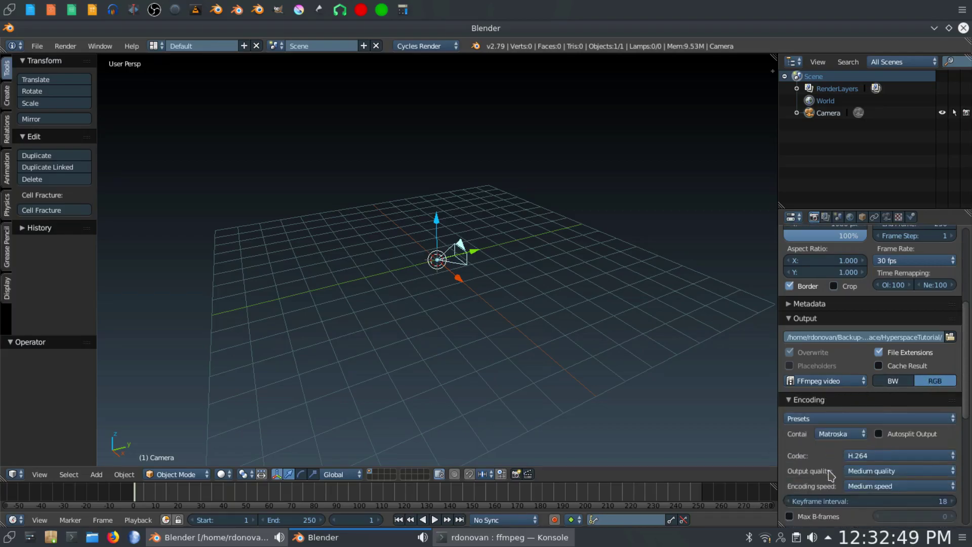
{"action": "left_click", "coordinate": [827, 411]}
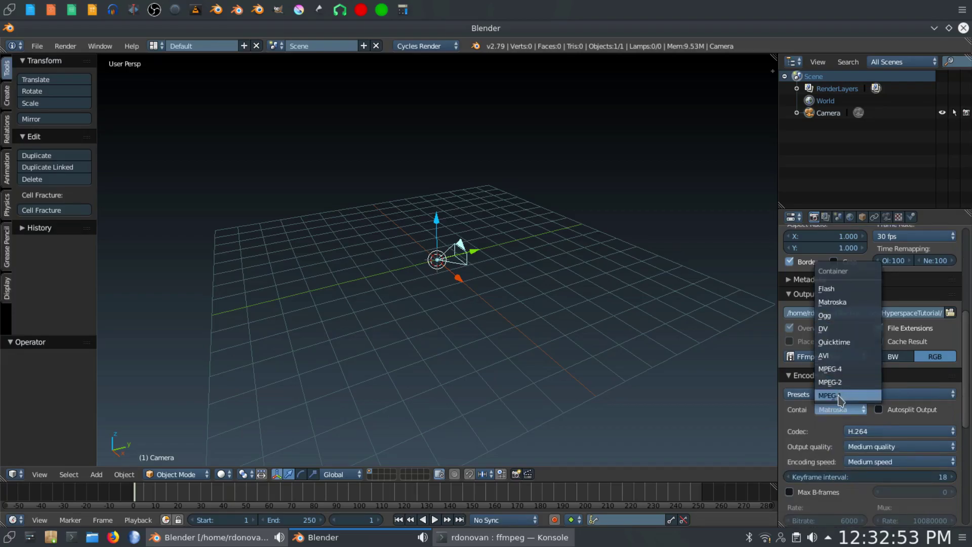
{"action": "left_click", "coordinate": [834, 370]}
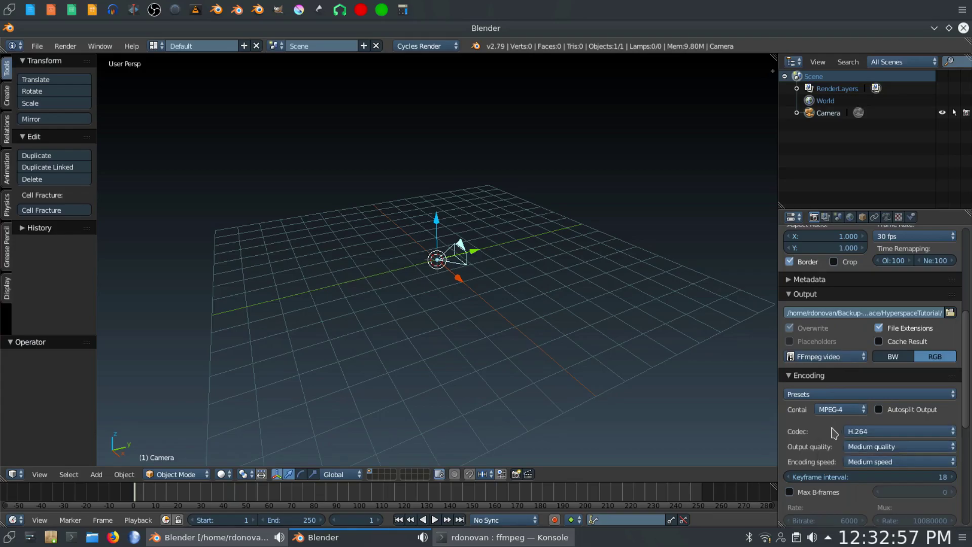
{"action": "scroll", "coordinate": [834, 433], "scroll_direction": "down", "scroll_amount": 5}
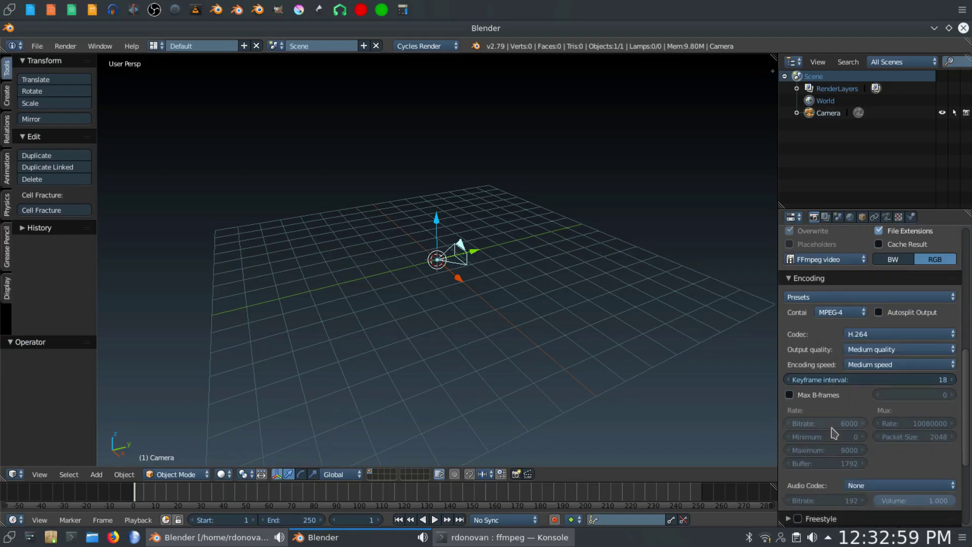
{"action": "scroll", "coordinate": [835, 433], "scroll_direction": "up", "scroll_amount": 2}
{"action": "left_click", "coordinate": [794, 327]}
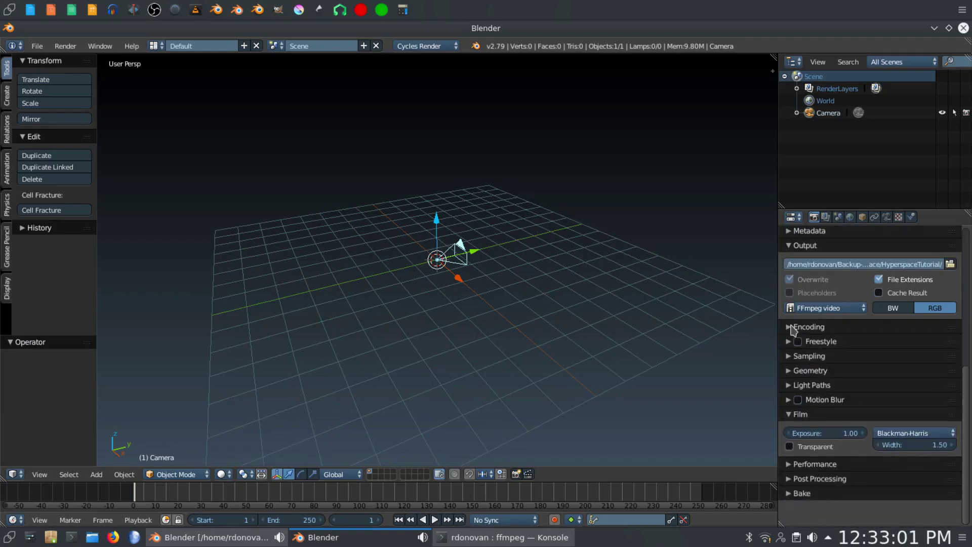
Step: Set the output file format to PNG with RGBA colour
{"action": "scroll", "coordinate": [829, 337], "scroll_direction": "up", "scroll_amount": 2}
{"action": "left_click", "coordinate": [821, 355]}
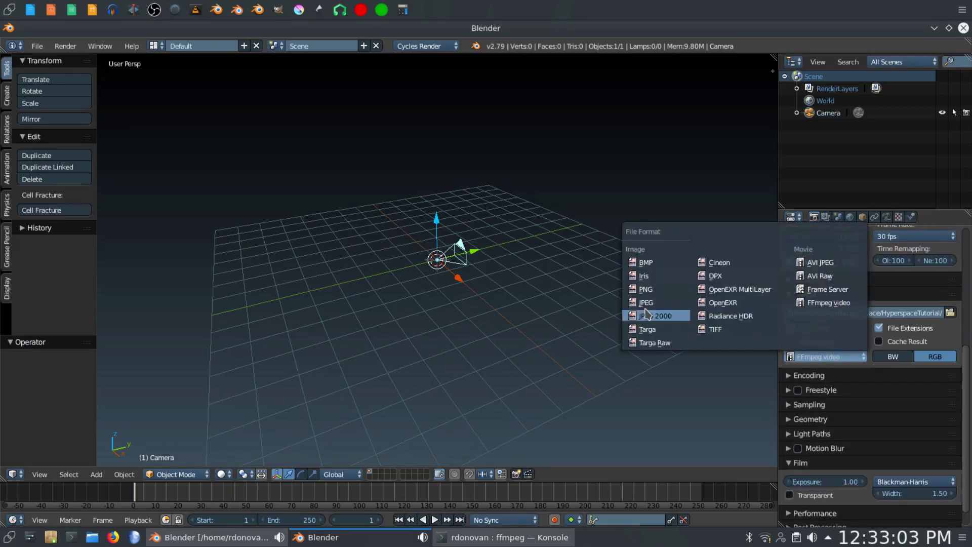
{"action": "left_click", "coordinate": [646, 289]}
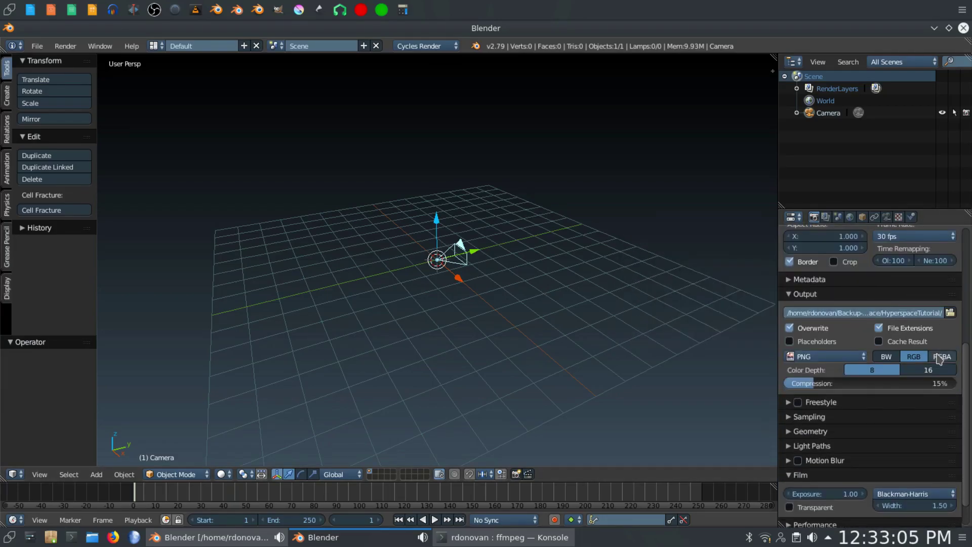
{"action": "left_click", "coordinate": [941, 357]}
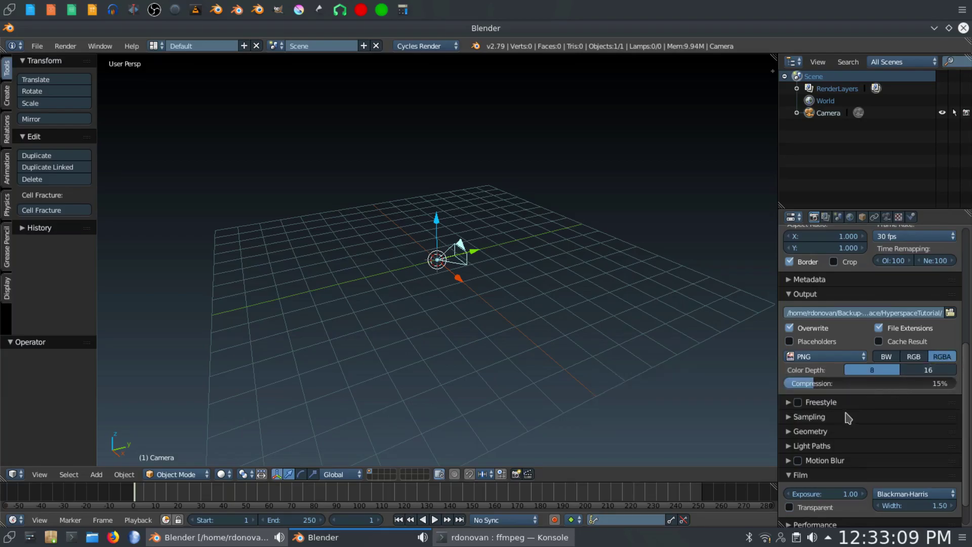
Step: Set the Cycles sampling to 32 render samples and 10 preview samples
{"action": "left_click", "coordinate": [793, 417]}
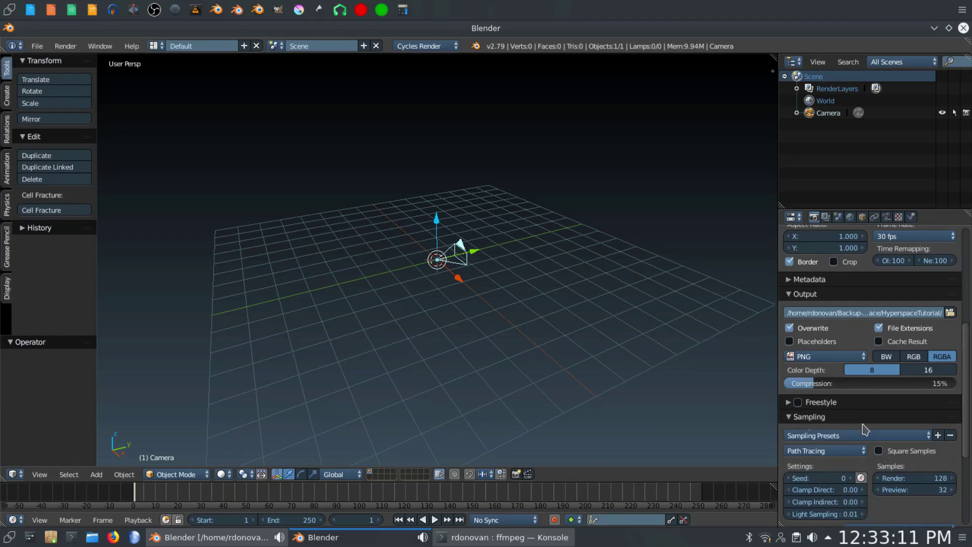
{"action": "left_click", "coordinate": [919, 482]}
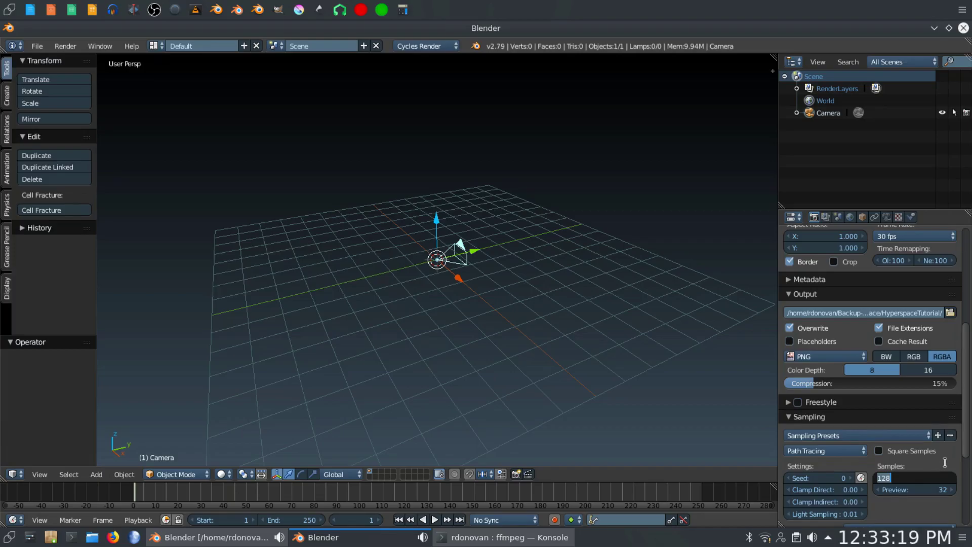
{"action": "type", "text": "32"}
{"action": "key", "text": "Tab"}
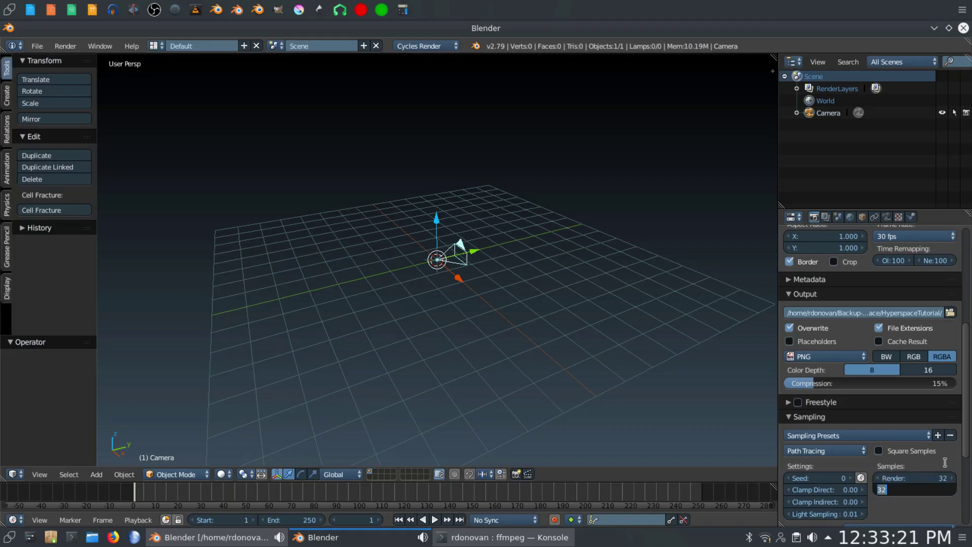
{"action": "type", "text": "10"}
{"action": "key", "text": "Return"}
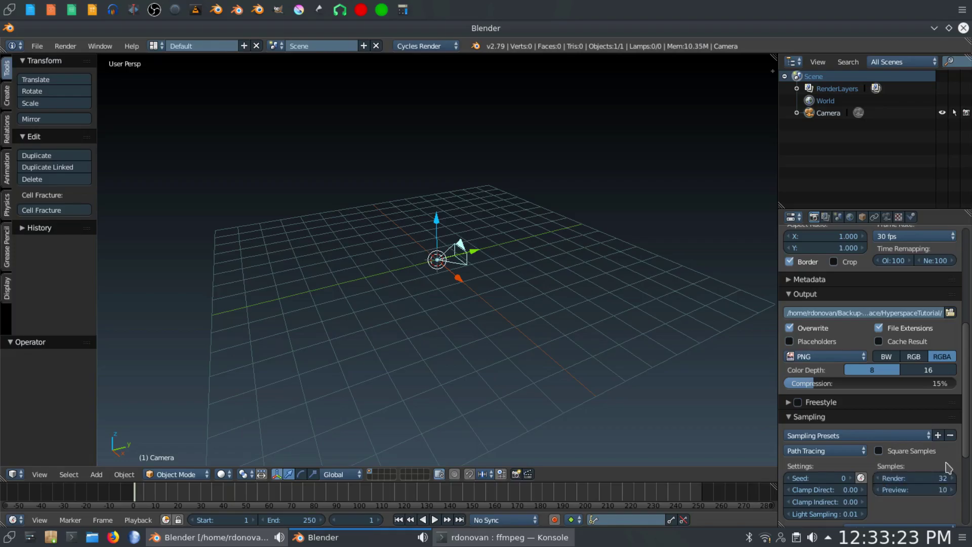
Step: Set the light paths' maximum and minimum bounces to 4 and disable reflective and refractive caustics
{"action": "scroll", "coordinate": [914, 512], "scroll_direction": "down", "scroll_amount": 3}
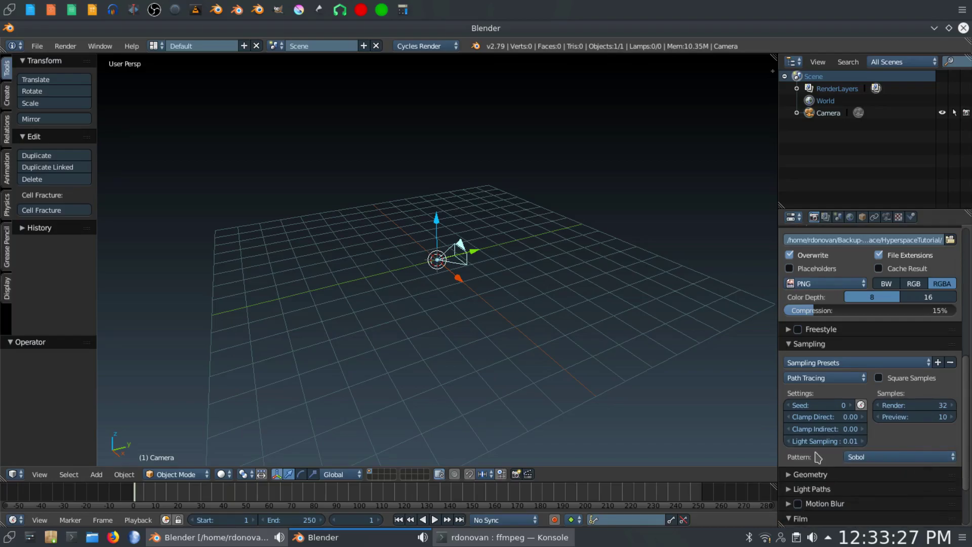
{"action": "left_click", "coordinate": [794, 489]}
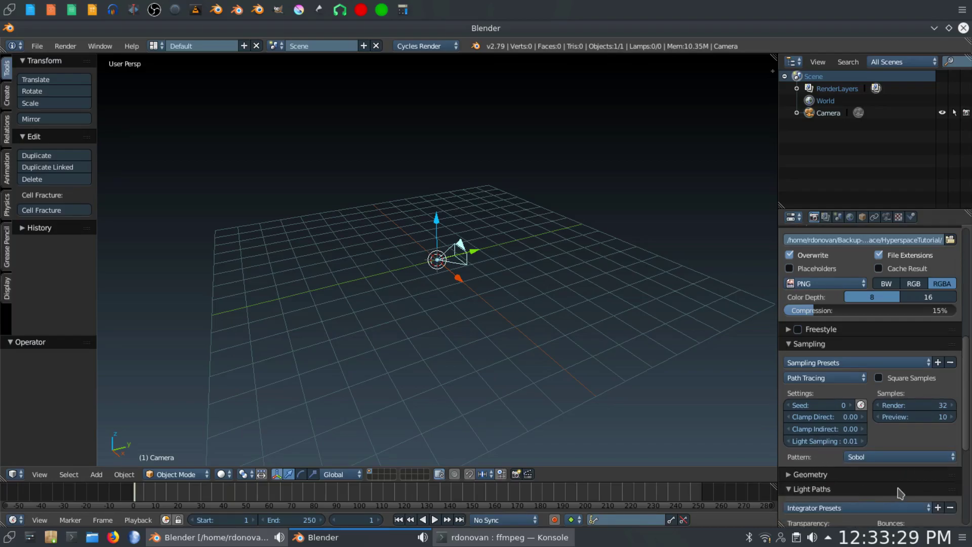
{"action": "scroll", "coordinate": [918, 494], "scroll_direction": "down", "scroll_amount": 3}
{"action": "scroll", "coordinate": [919, 493], "scroll_direction": "down", "scroll_amount": 1}
{"action": "left_click", "coordinate": [909, 439]}
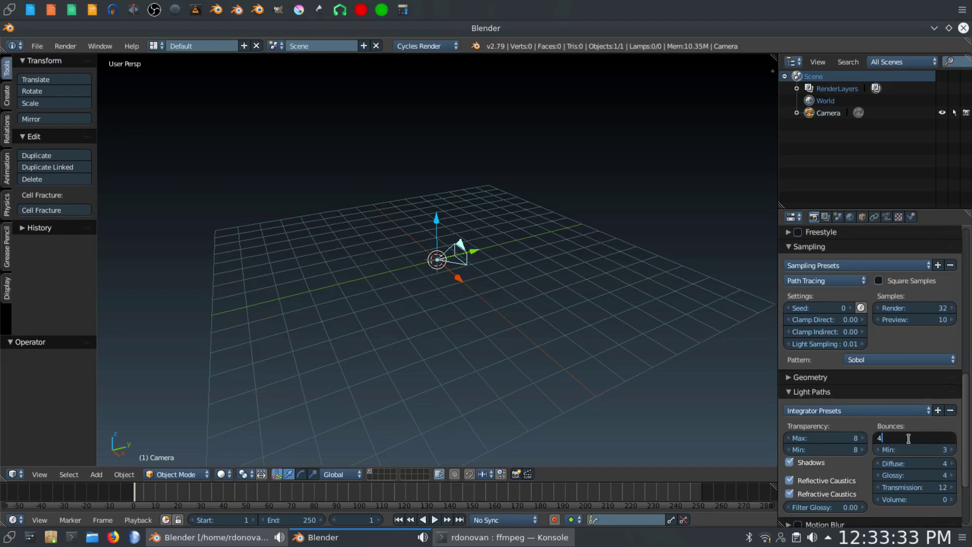
{"action": "type", "text": "4"}
{"action": "key", "text": "Tab"}
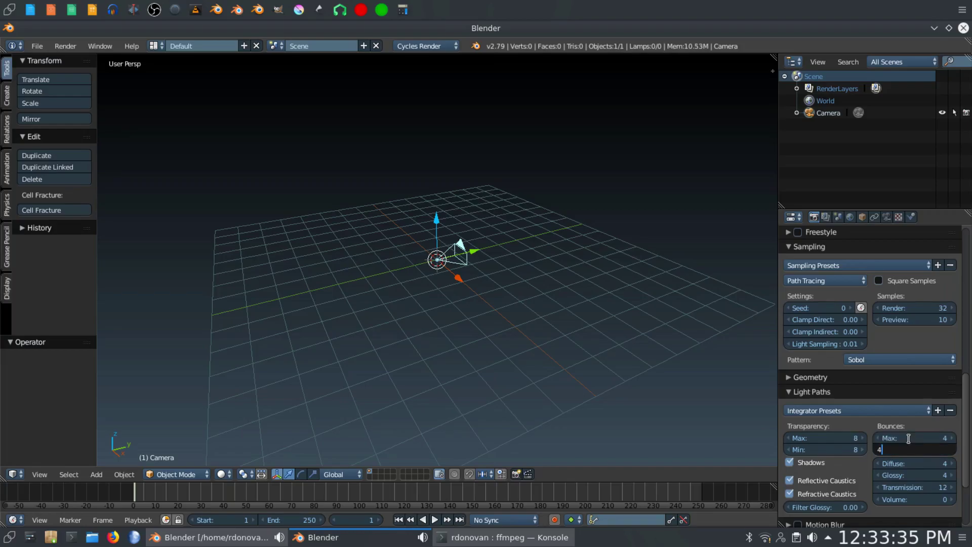
{"action": "type", "text": "4"}
{"action": "key", "text": "Return"}
{"action": "left_click", "coordinate": [790, 481]}
{"action": "left_click", "coordinate": [790, 493]}
Step: Enable motion blur for the render and set its shutter to 0.85
{"action": "scroll", "coordinate": [816, 489], "scroll_direction": "down", "scroll_amount": 4}
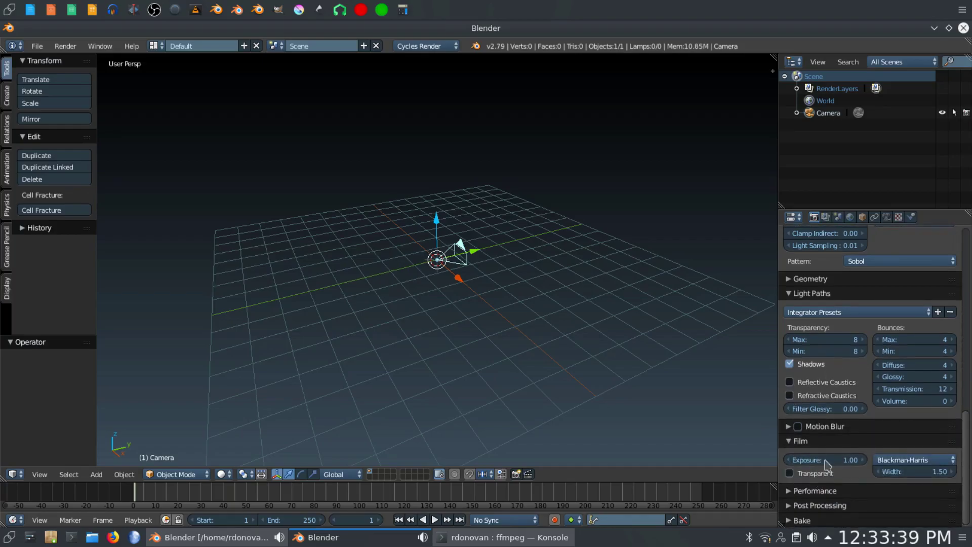
{"action": "left_click", "coordinate": [796, 427]}
{"action": "left_click", "coordinate": [790, 427]}
{"action": "left_click", "coordinate": [882, 459]}
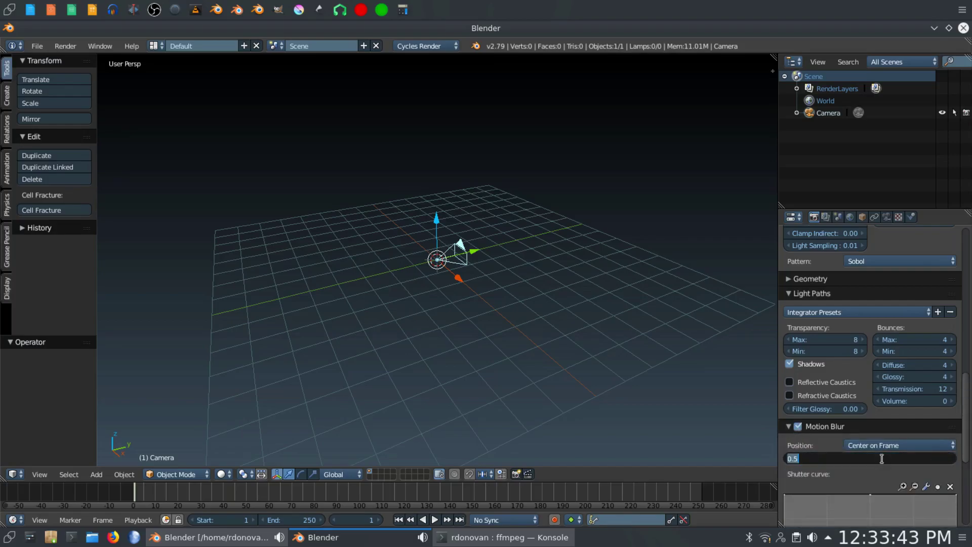
{"action": "type", "text": ".85"}
{"action": "key", "text": "Return"}
{"action": "scroll", "coordinate": [845, 468], "scroll_direction": "down", "scroll_amount": 2}
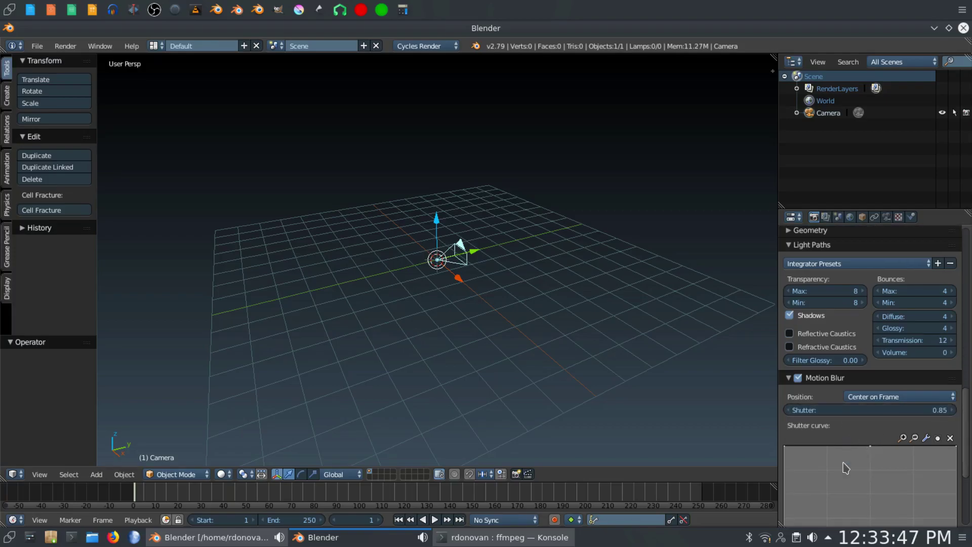
{"action": "scroll", "coordinate": [845, 468], "scroll_direction": "down", "scroll_amount": 6}
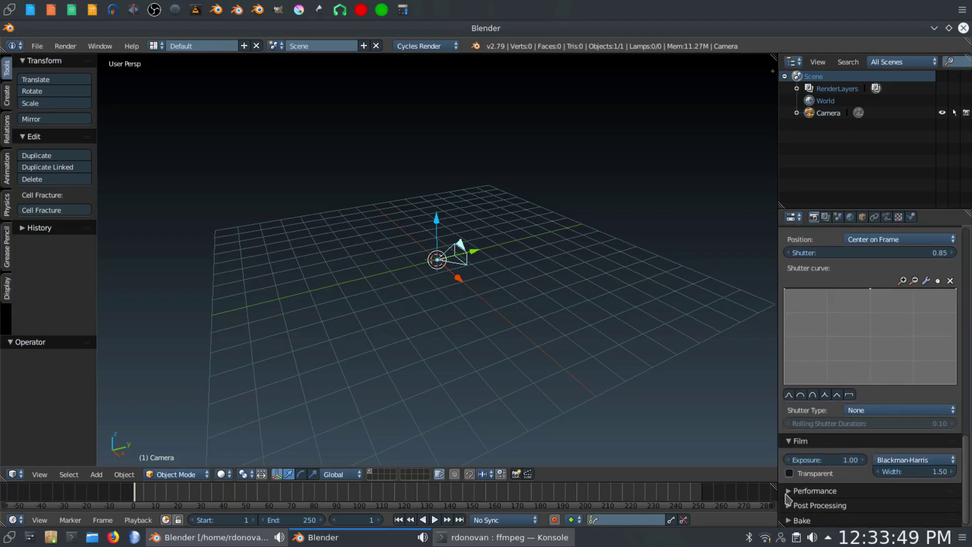
Step: Enable the Material Index pass for the render layer
{"action": "scroll", "coordinate": [869, 492], "scroll_direction": "up", "scroll_amount": 4}
{"action": "scroll", "coordinate": [868, 489], "scroll_direction": "up", "scroll_amount": 20}
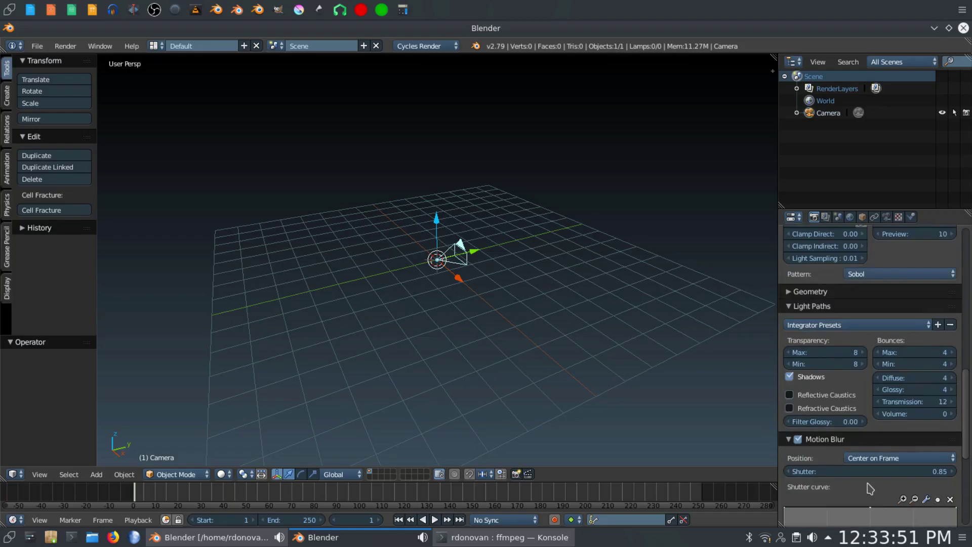
{"action": "scroll", "coordinate": [868, 488], "scroll_direction": "up", "scroll_amount": 2}
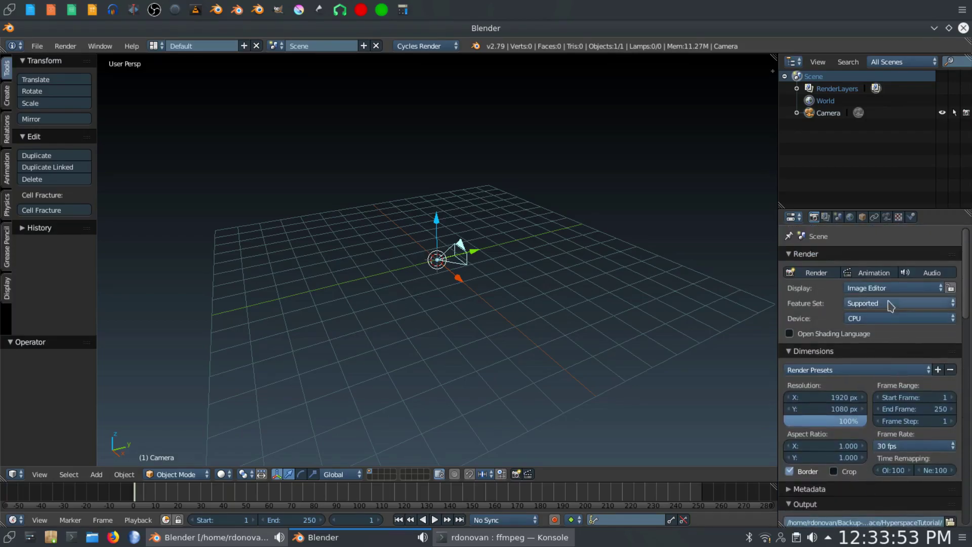
{"action": "left_click", "coordinate": [827, 217]}
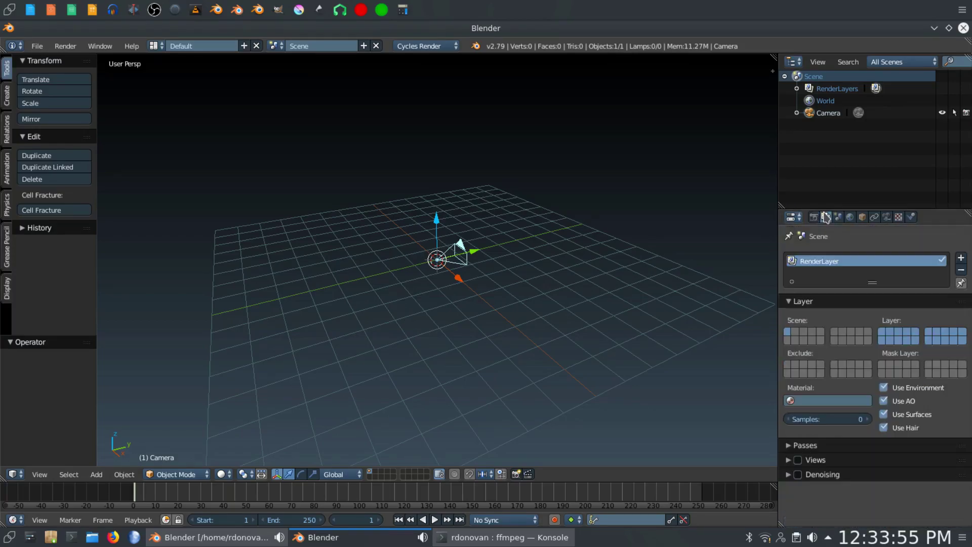
{"action": "left_click", "coordinate": [789, 445]}
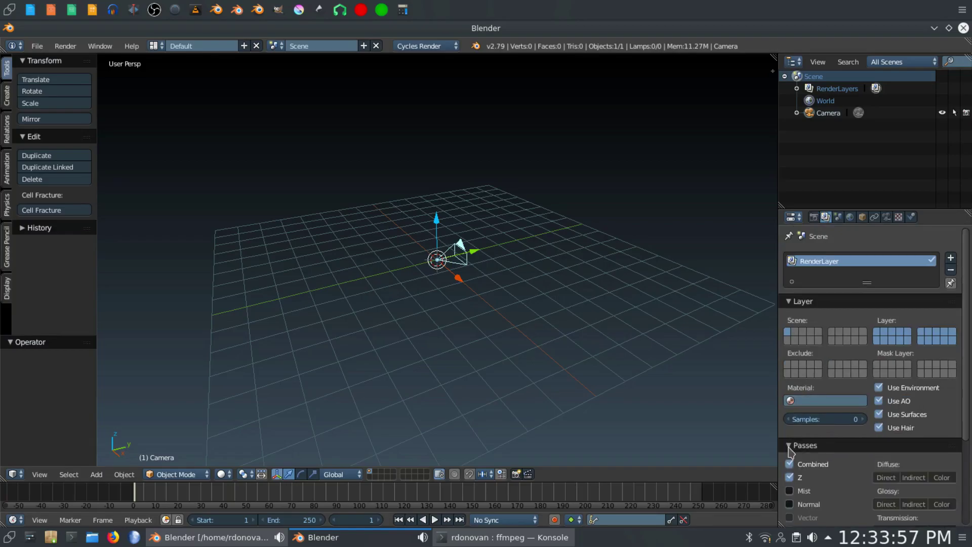
{"action": "scroll", "coordinate": [800, 449], "scroll_direction": "down", "scroll_amount": 3}
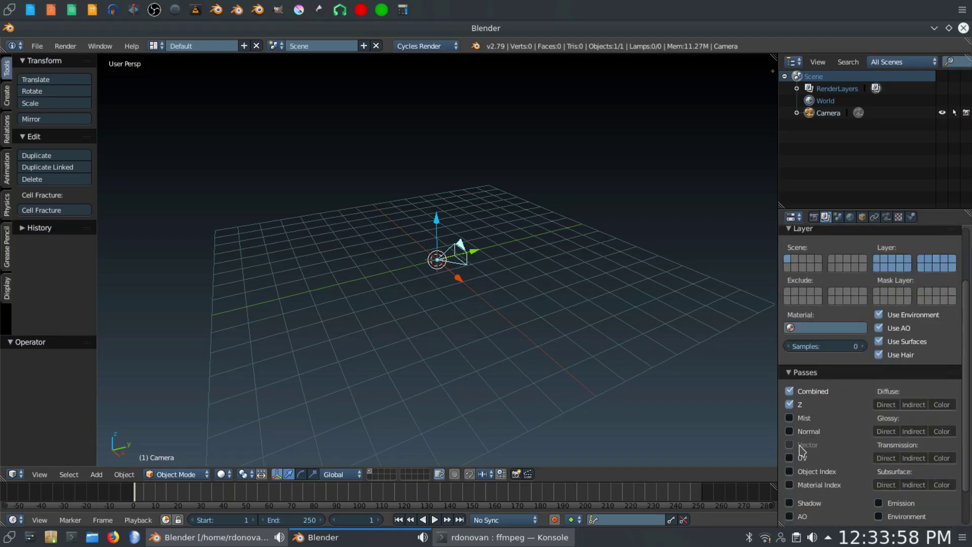
{"action": "left_click", "coordinate": [789, 485]}
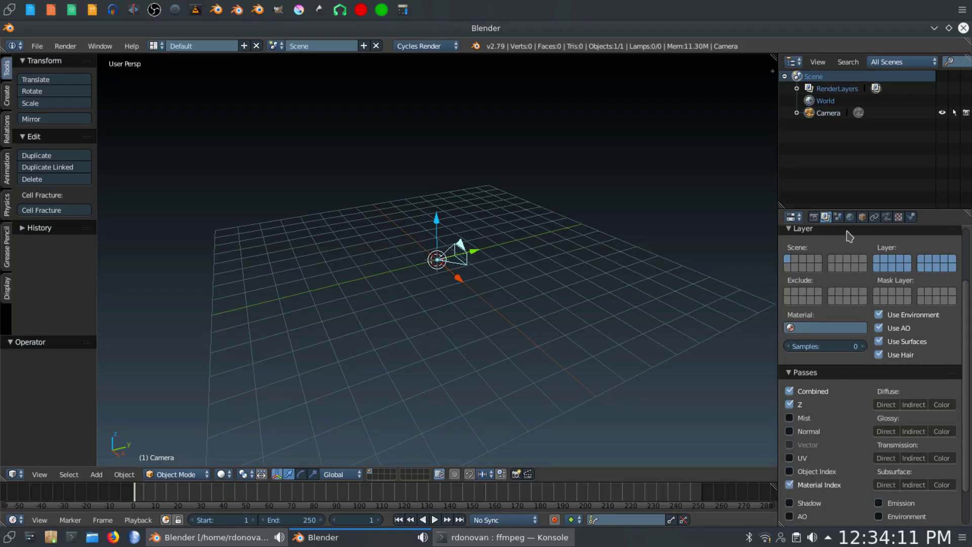
Step: Set the scene's length units to Metric and disable global gravity
{"action": "left_click", "coordinate": [838, 218]}
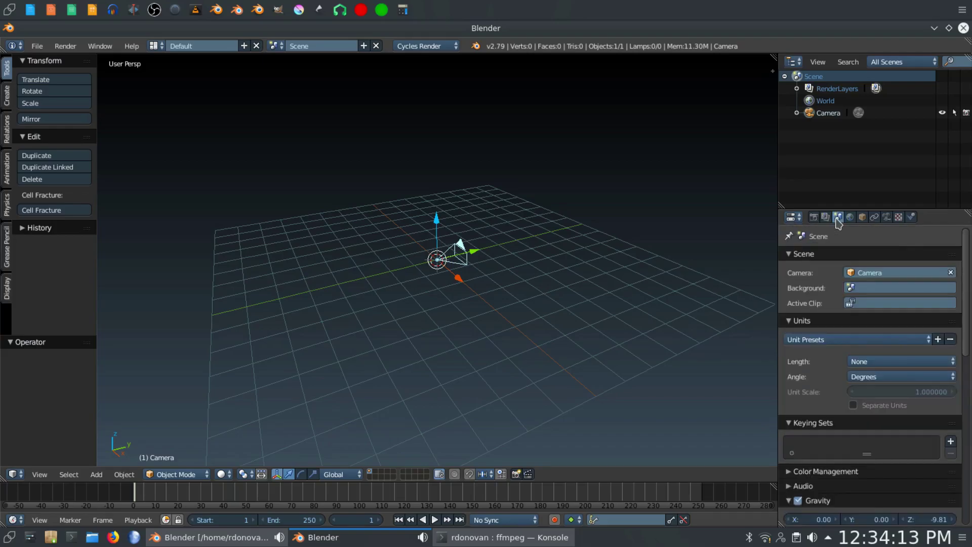
{"action": "left_click", "coordinate": [891, 362]}
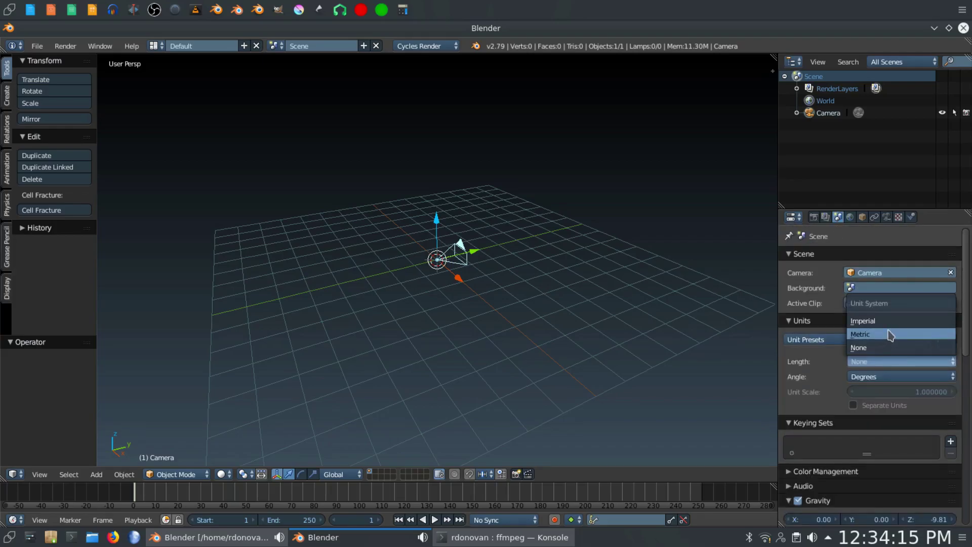
{"action": "left_click", "coordinate": [891, 335]}
{"action": "scroll", "coordinate": [827, 378], "scroll_direction": "down", "scroll_amount": 4}
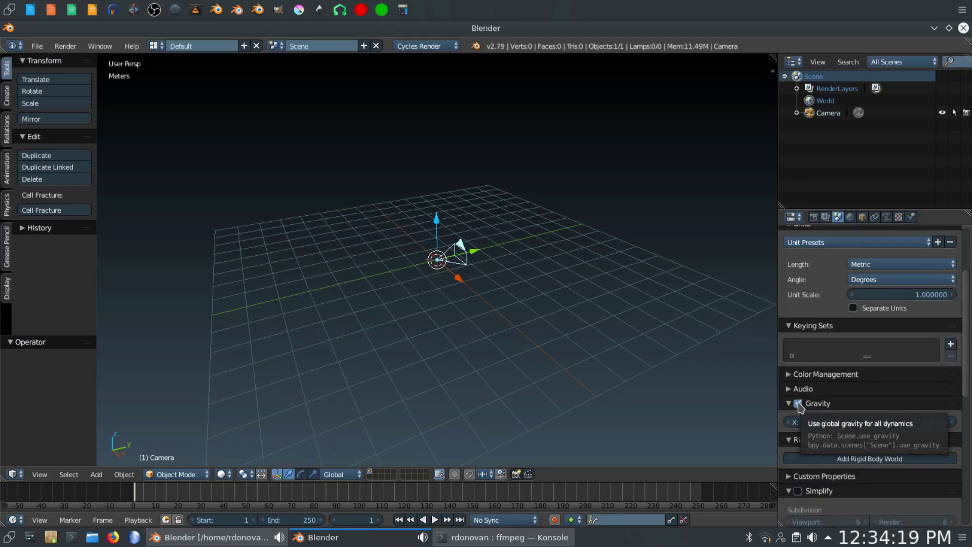
{"action": "left_click", "coordinate": [798, 404]}
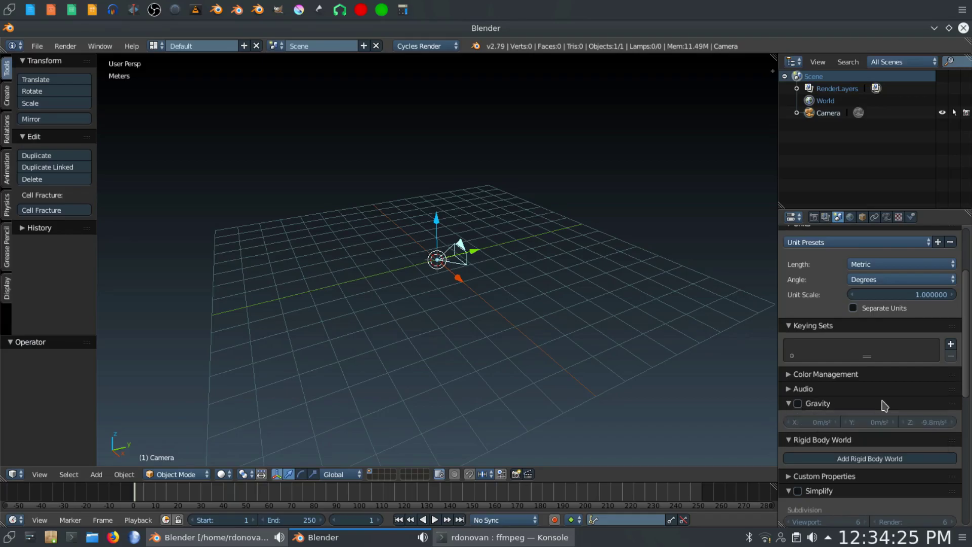
{"action": "scroll", "coordinate": [861, 444], "scroll_direction": "down", "scroll_amount": 2}
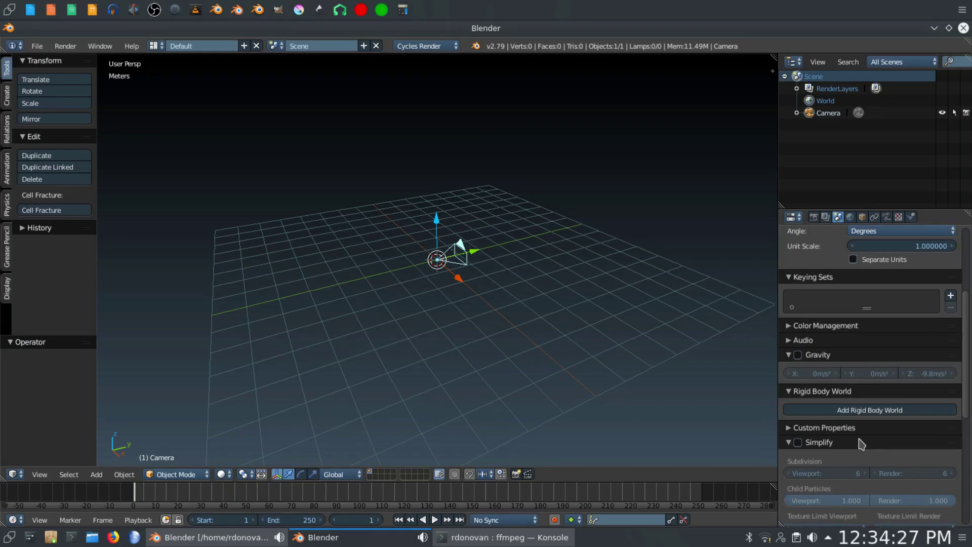
{"action": "scroll", "coordinate": [861, 438], "scroll_direction": "up", "scroll_amount": 6}
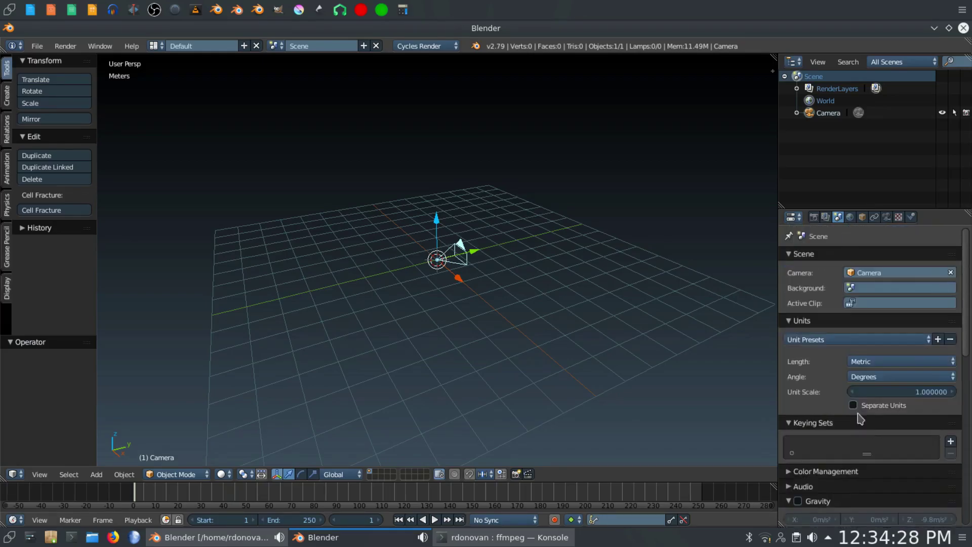
Step: Darken the world's surface colour to black
{"action": "left_click", "coordinate": [850, 218]}
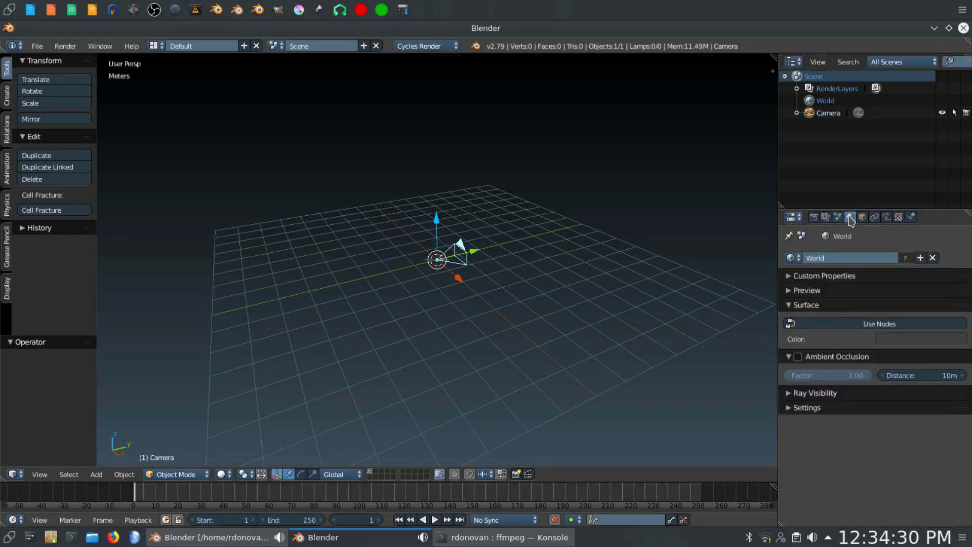
{"action": "left_click", "coordinate": [900, 340]}
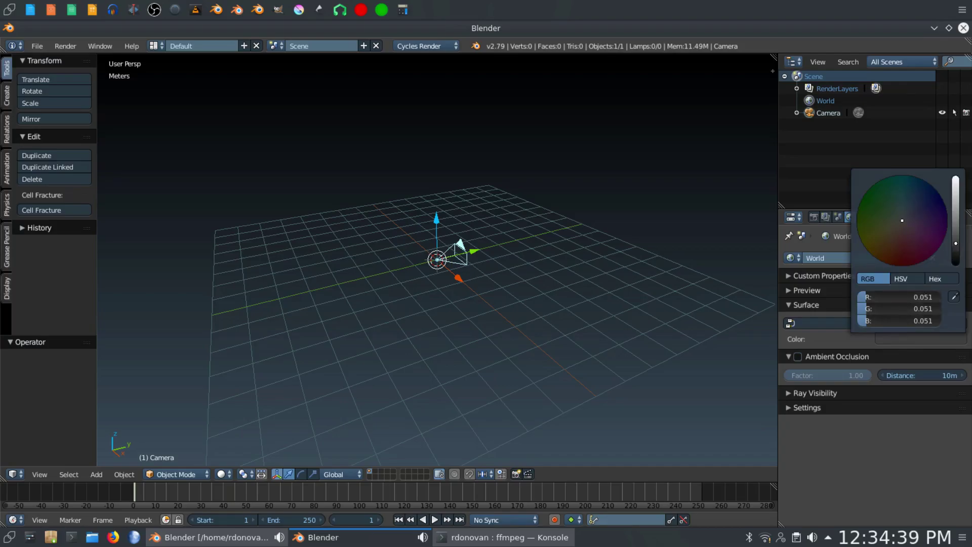
{"action": "left_click_drag", "start_coordinate": [956, 245], "coordinate": [956, 264]}
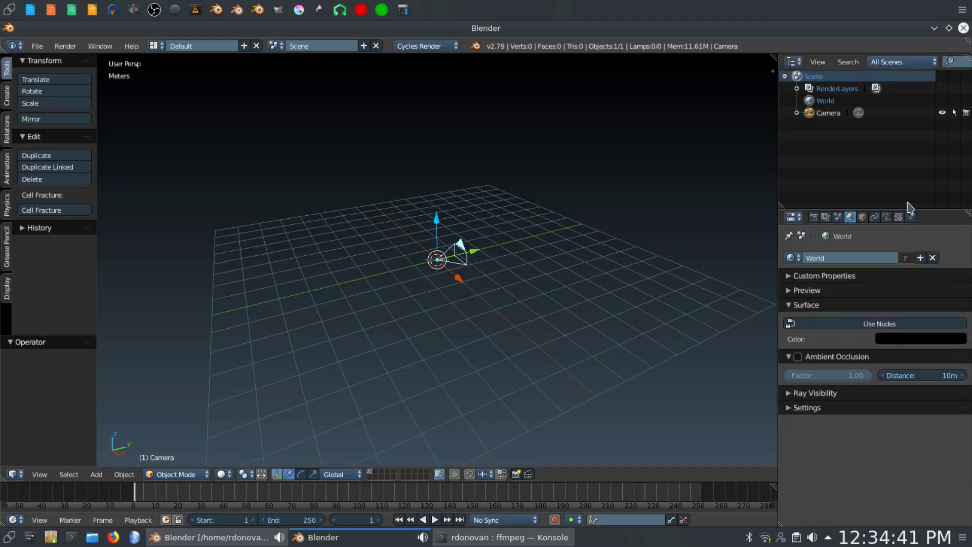
Step: Set the camera's clipping end distance to 500 m
{"action": "left_click", "coordinate": [886, 217]}
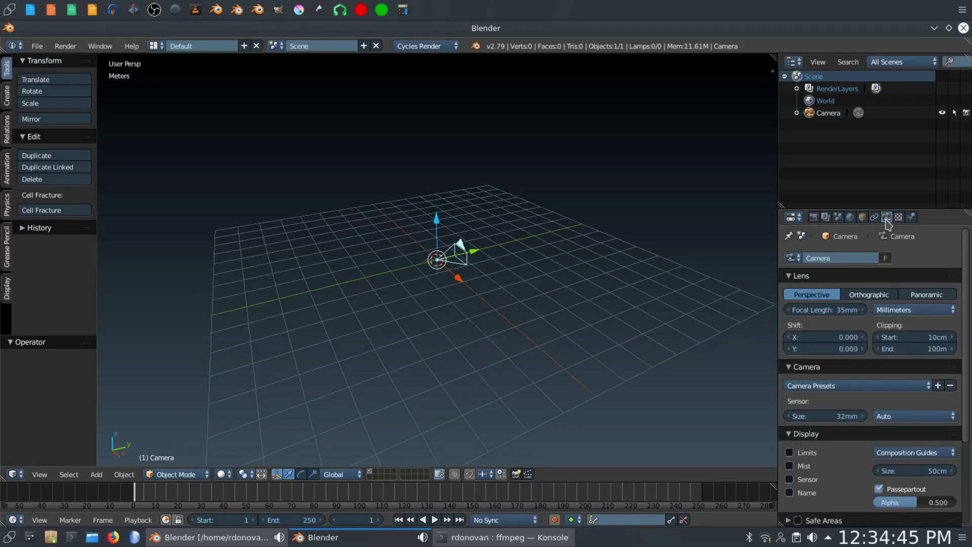
{"action": "left_click", "coordinate": [910, 349]}
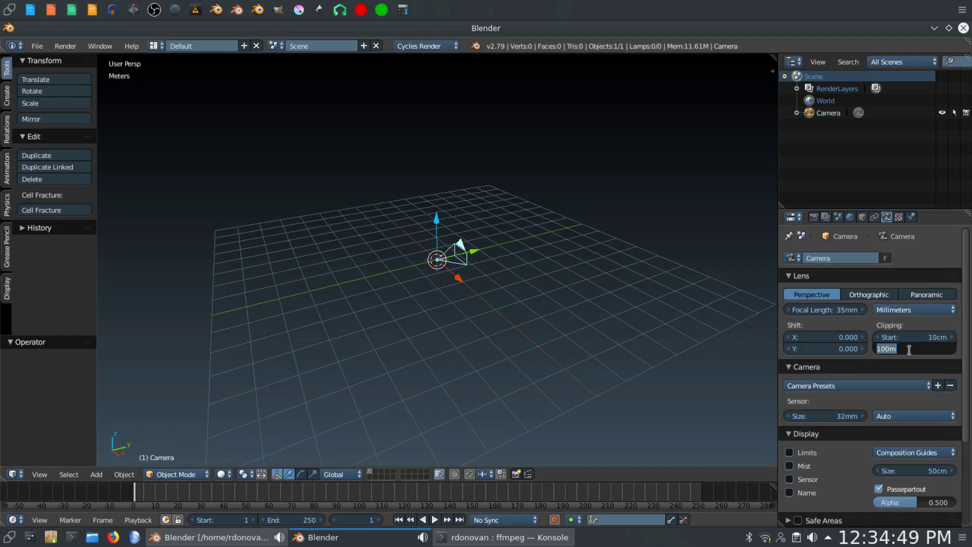
{"action": "type", "text": "500"}
{"action": "key", "text": "Return"}
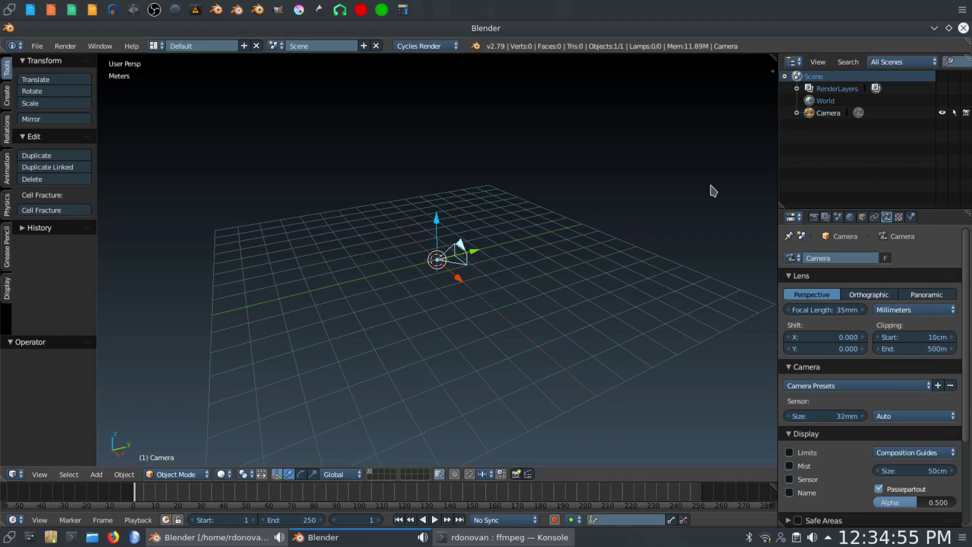
Step: Return to the render settings, switch the viewport to a top orthographic view and reselect the camera
{"action": "left_click", "coordinate": [814, 217]}
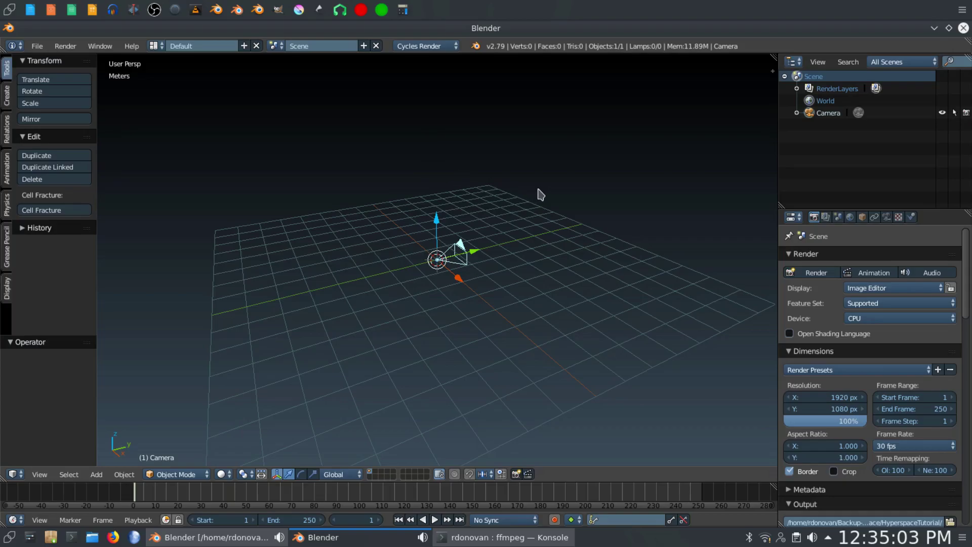
{"action": "key", "text": "KP_7"}
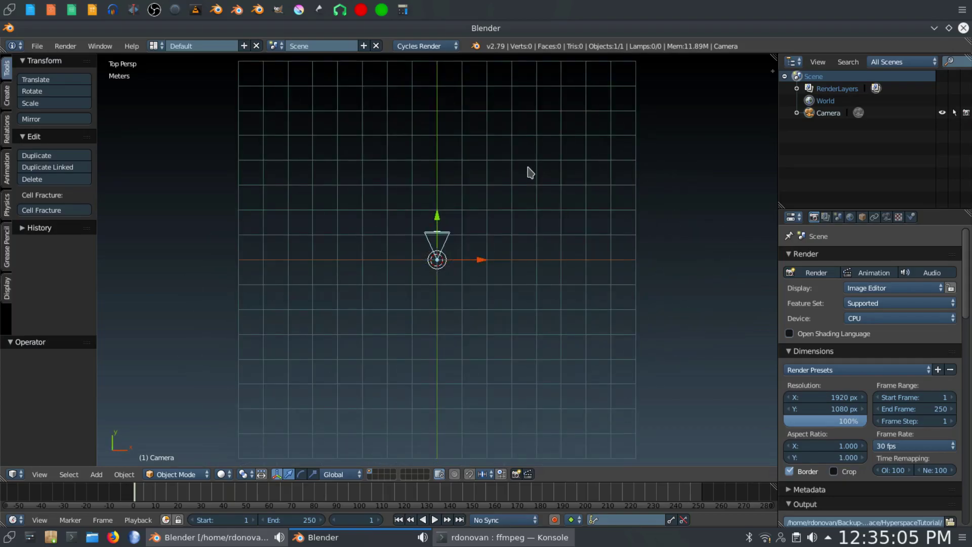
{"action": "key", "text": "KP_5"}
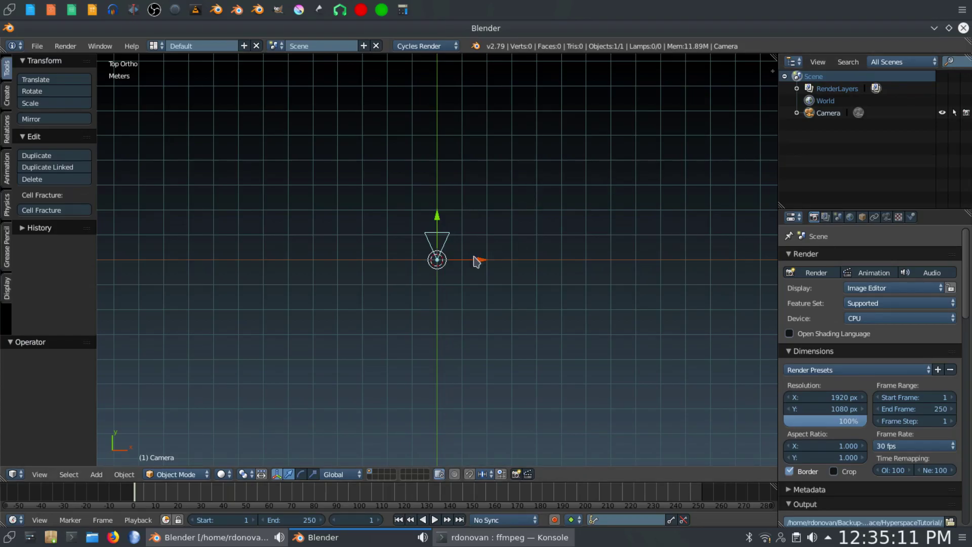
{"action": "key", "text": "a"}
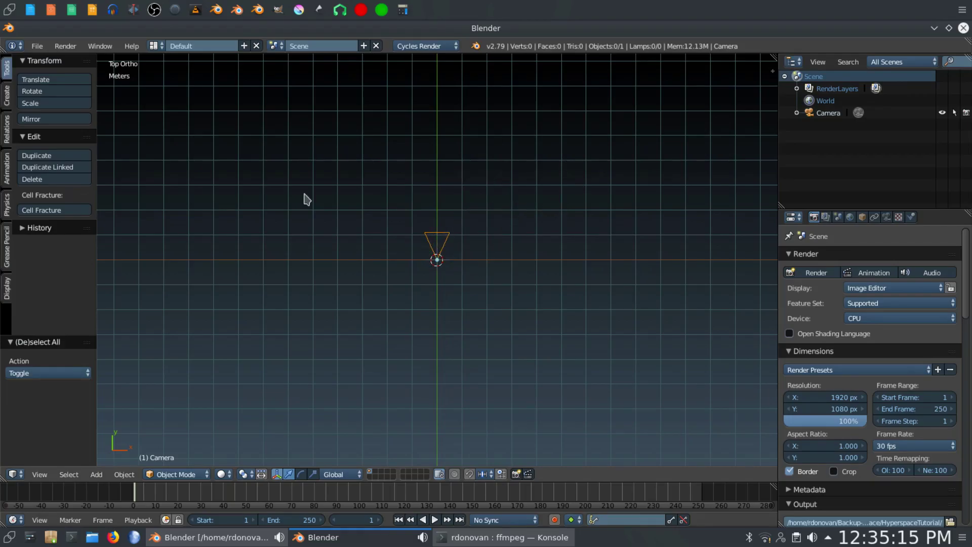
{"action": "right_click", "coordinate": [442, 251]}
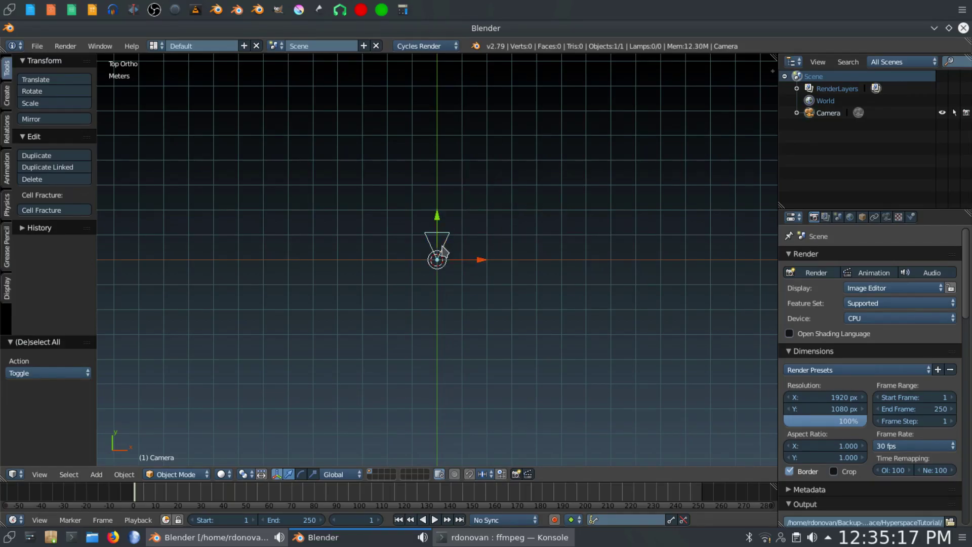
Step: Move the camera up along the Z axis and back along the Y axis, away from the scene origin
{"action": "key", "text": "x"}
{"action": "middle_click_drag", "start_coordinate": [554, 242], "coordinate": [447, 205]}
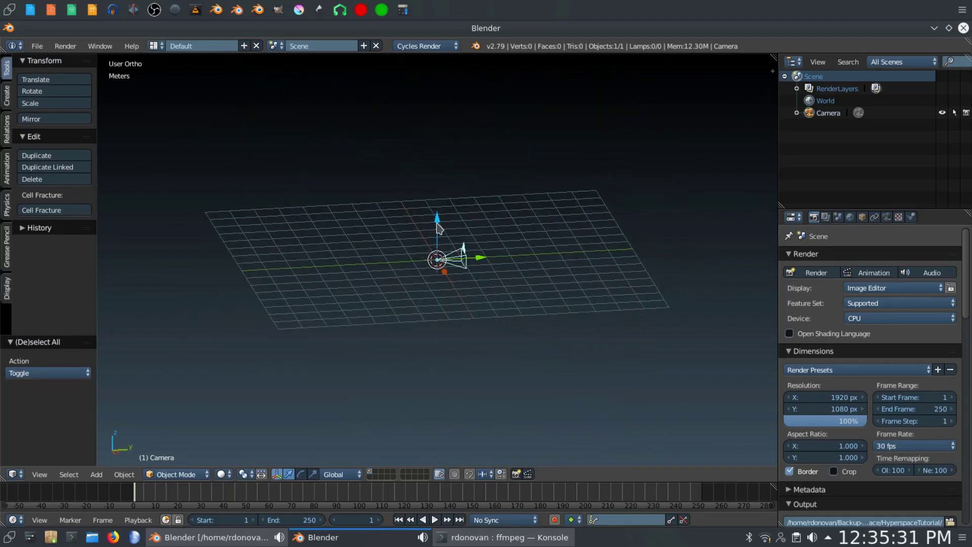
{"action": "key", "text": "g"}
{"action": "key", "text": "z"}
{"action": "left_click", "coordinate": [434, 167]}
{"action": "key", "text": "g"}
{"action": "key", "text": "y"}
{"action": "left_click", "coordinate": [376, 187]}
Step: Rotate the camera about 24.5° around the Z axis and about -32.4° around the X axis
{"action": "key", "text": "r"}
{"action": "key", "text": "z"}
{"action": "left_click", "coordinate": [394, 135]}
{"action": "key", "text": "r"}
{"action": "key", "text": "x"}
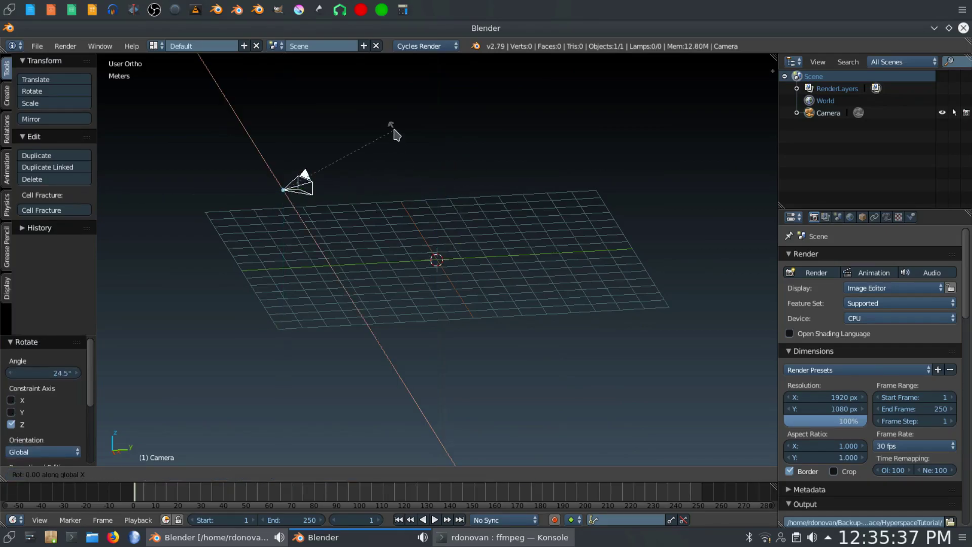
{"action": "left_click", "coordinate": [406, 200]}
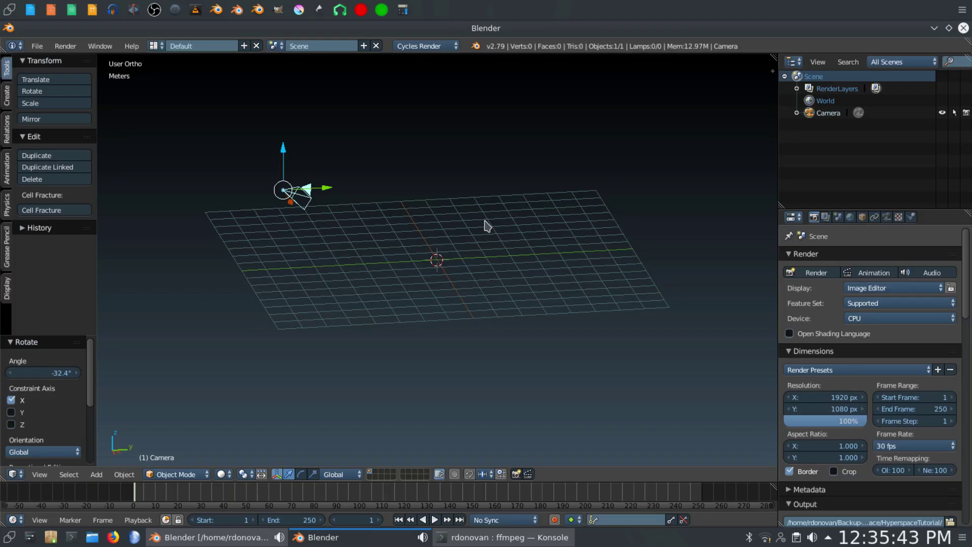
Step: Clear the camera's rotation and location, and rotate it 90° around the X axis
{"action": "key", "text": "alt+r"}
{"action": "key", "text": "alt+g"}
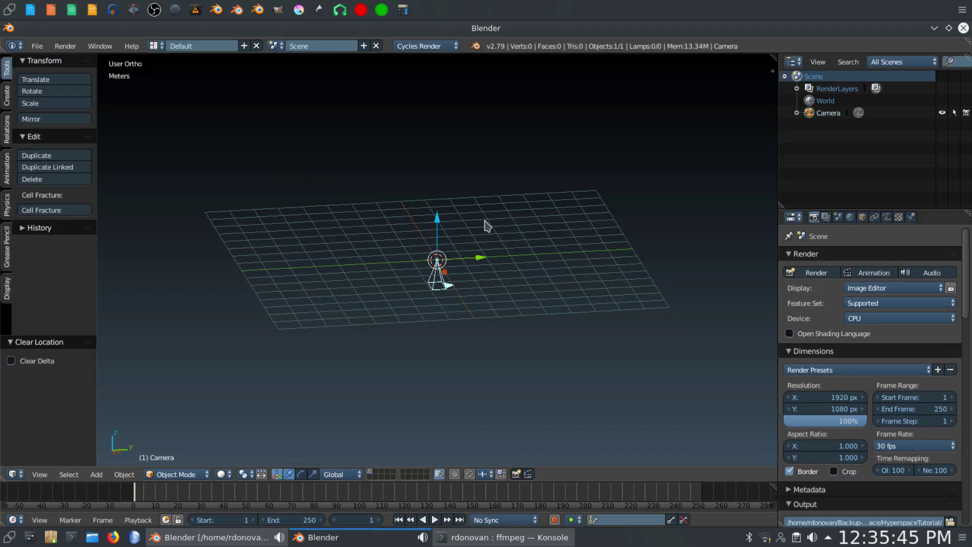
{"action": "type", "text": "rx90"}
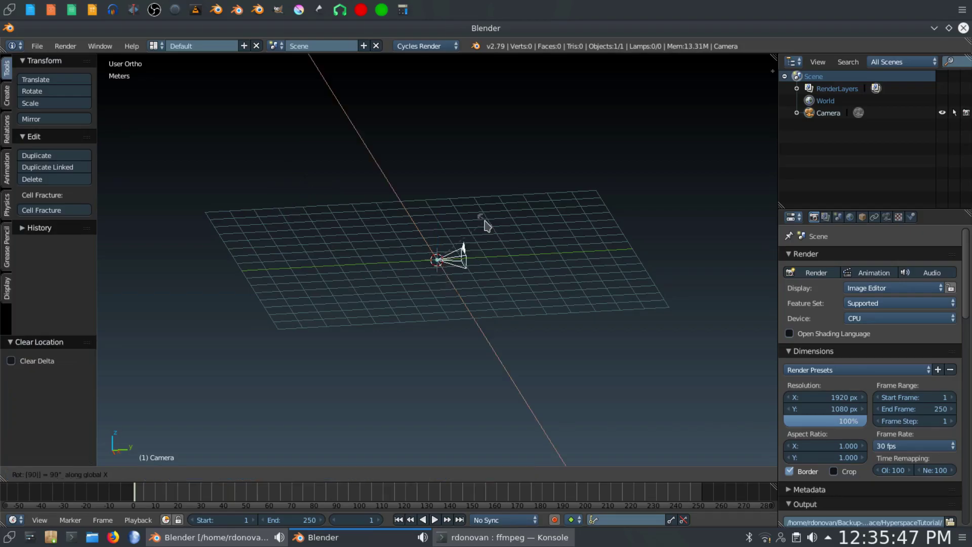
{"action": "key", "text": "Return"}
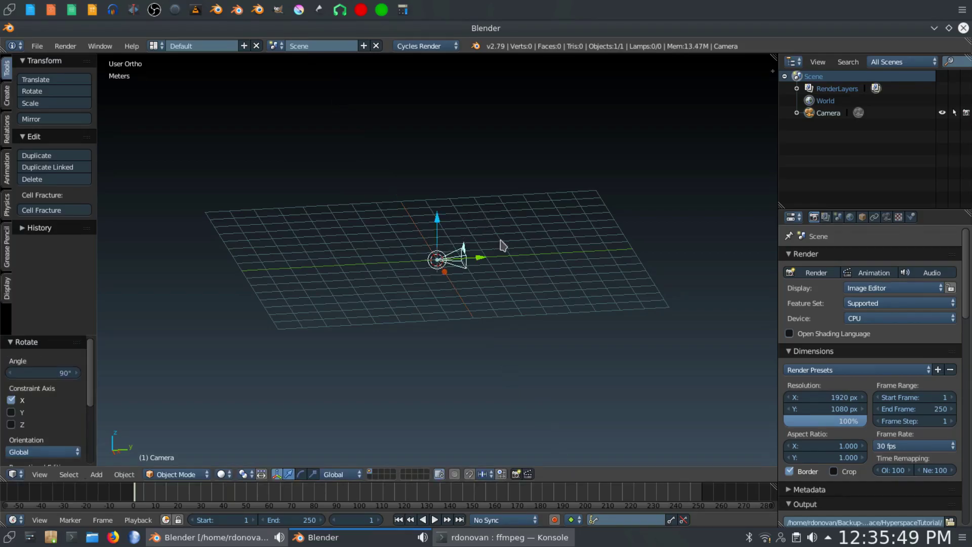
Step: From the top orthographic view, move the camera -120 m along the Y axis
{"action": "key", "text": "KP_7"}
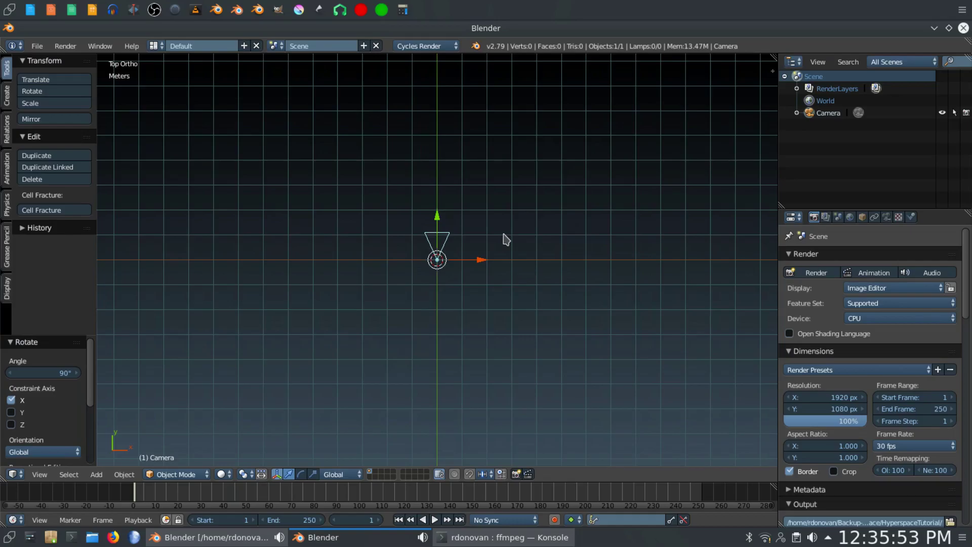
{"action": "key", "text": "KP_5"}
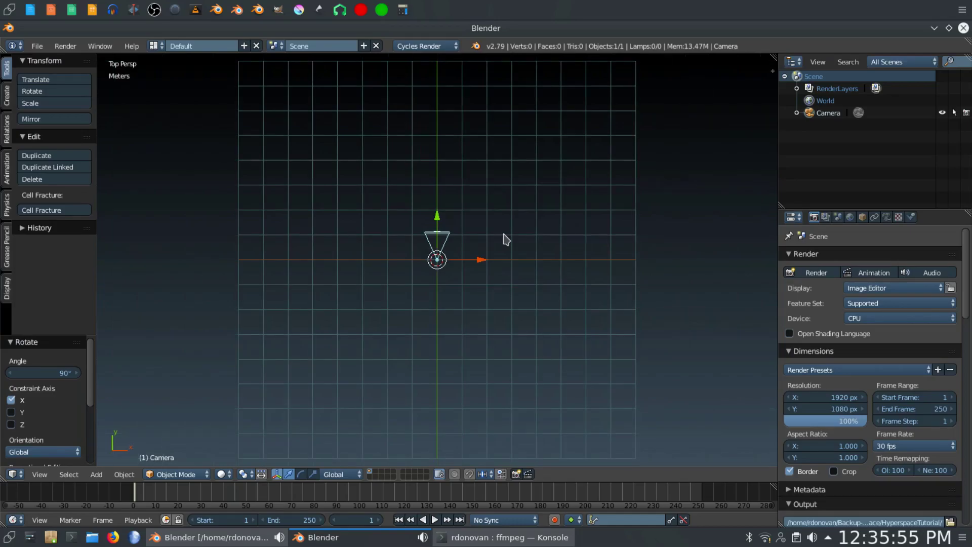
{"action": "key", "text": "KP_5"}
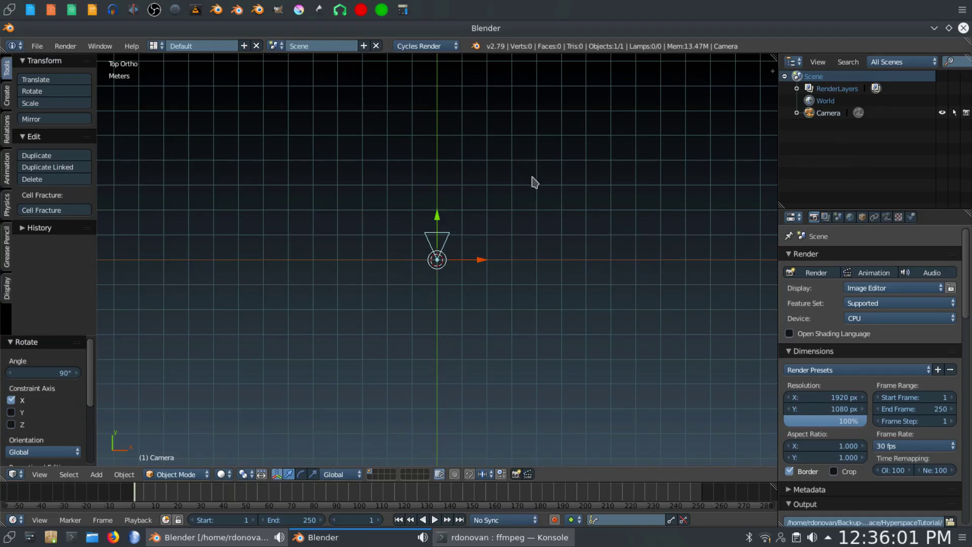
{"action": "key", "text": "g"}
{"action": "key", "text": "y"}
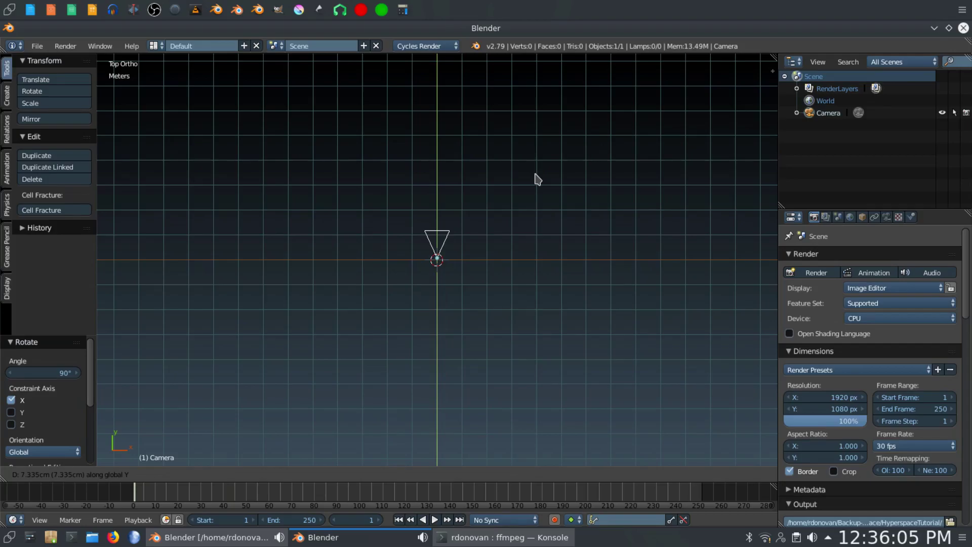
{"action": "type", "text": "-120"}
{"action": "key", "text": "Return"}
Step: Scale the camera up by a factor of 3
{"action": "scroll", "coordinate": [557, 188], "scroll_direction": "down", "scroll_amount": 3}
{"action": "scroll", "coordinate": [558, 189], "scroll_direction": "down", "scroll_amount": 3}
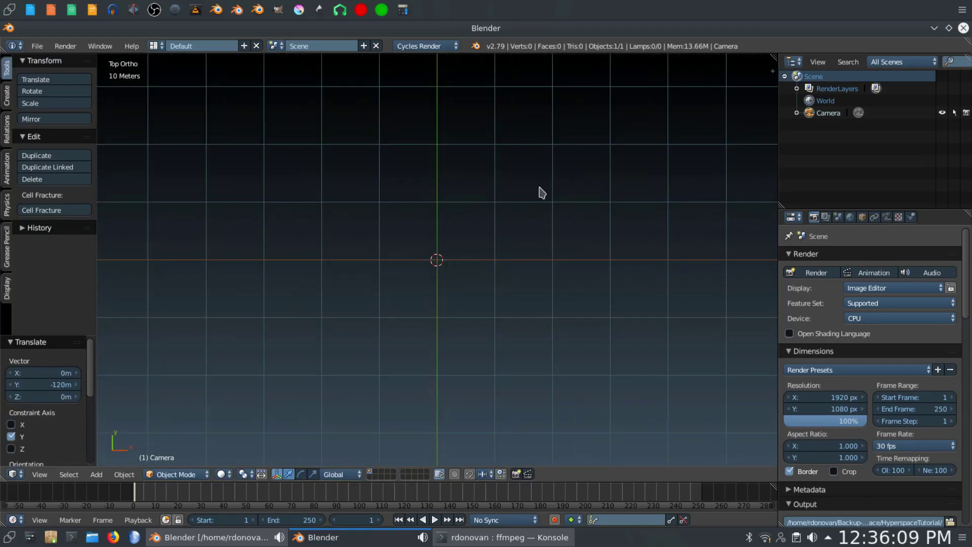
{"action": "scroll", "coordinate": [530, 190], "scroll_direction": "down", "scroll_amount": 1}
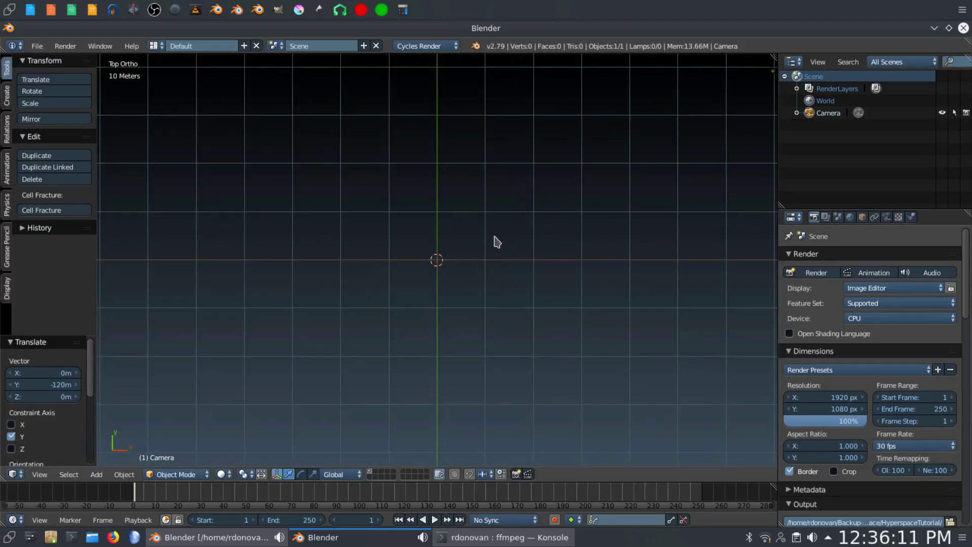
{"action": "middle_click_drag", "start_coordinate": [496, 242], "coordinate": [502, 65], "text": "shift"}
{"action": "scroll", "coordinate": [495, 162], "scroll_direction": "down", "scroll_amount": 2}
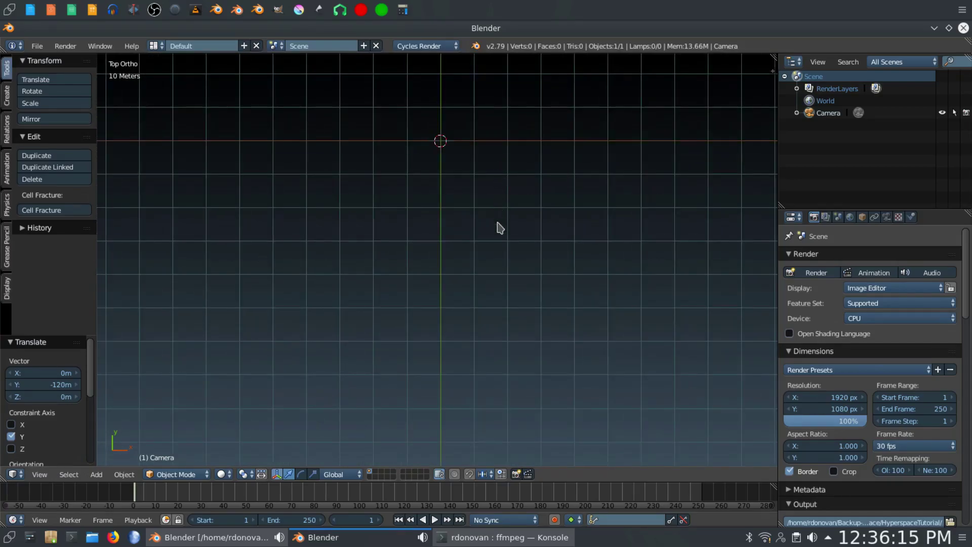
{"action": "middle_click_drag", "start_coordinate": [499, 226], "coordinate": [495, 144], "text": "shift"}
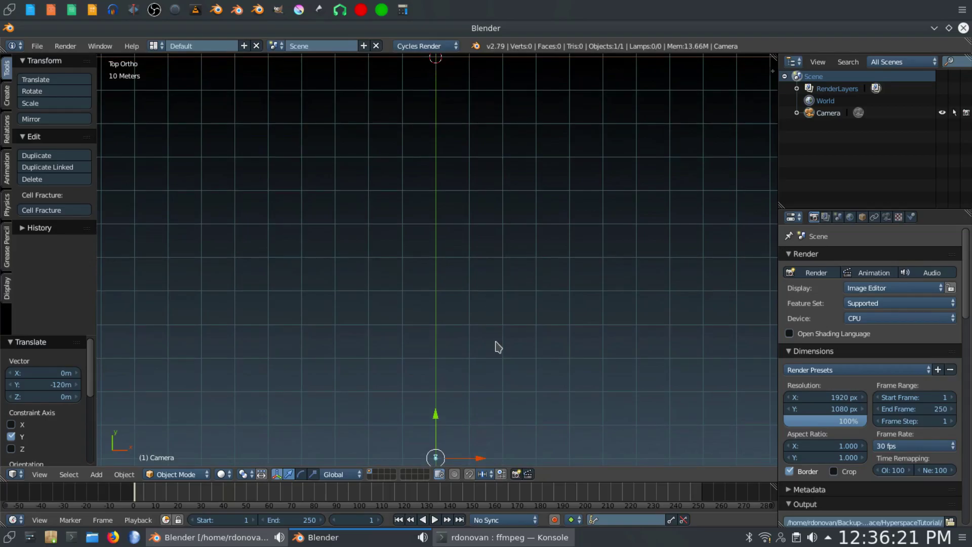
{"action": "key", "text": "s"}
{"action": "type", "text": "3"}
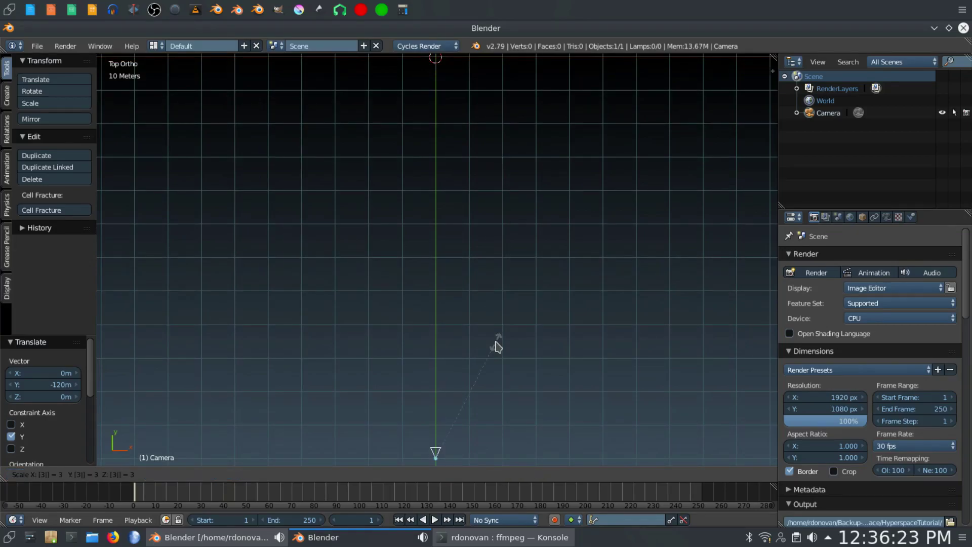
{"action": "key", "text": "Return"}
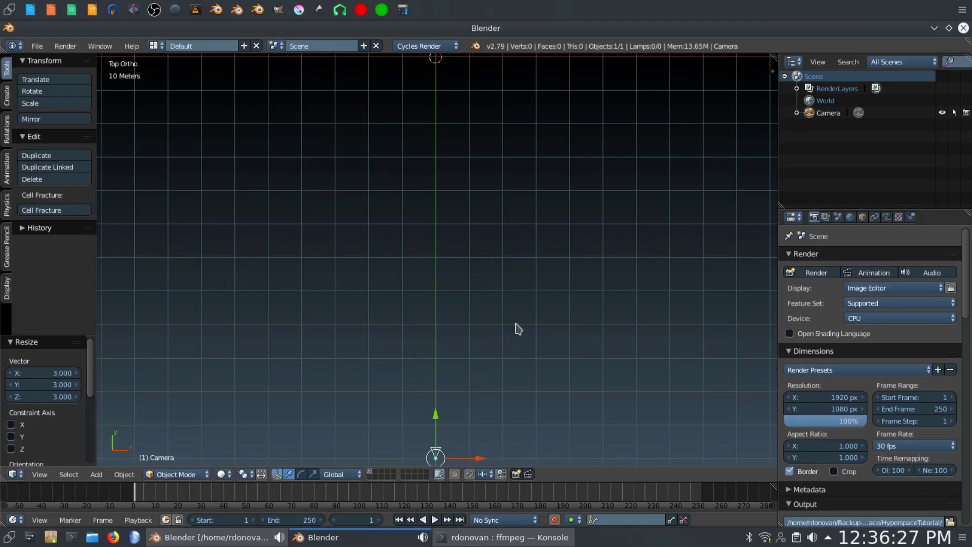
Step: Look through the camera and add a plane mesh at the scene origin
{"action": "key", "text": "KP_0"}
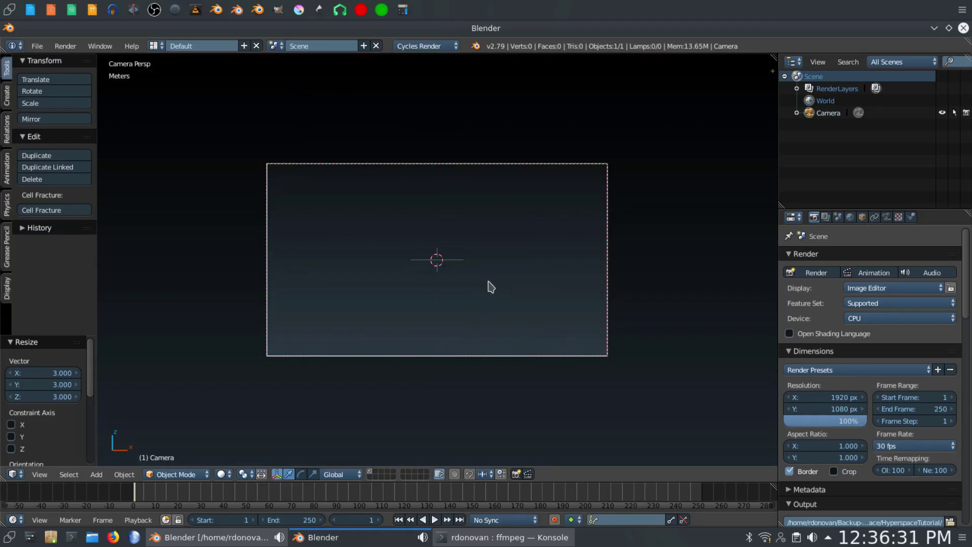
{"action": "key", "text": "shift+a"}
{"action": "mouse_move", "coordinate": [491, 287]}
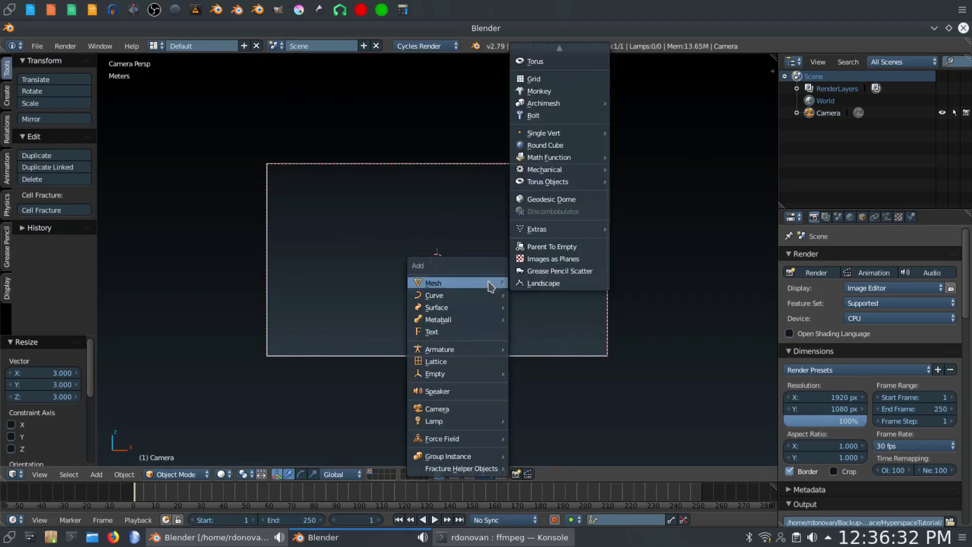
{"action": "left_click", "coordinate": [570, 54]}
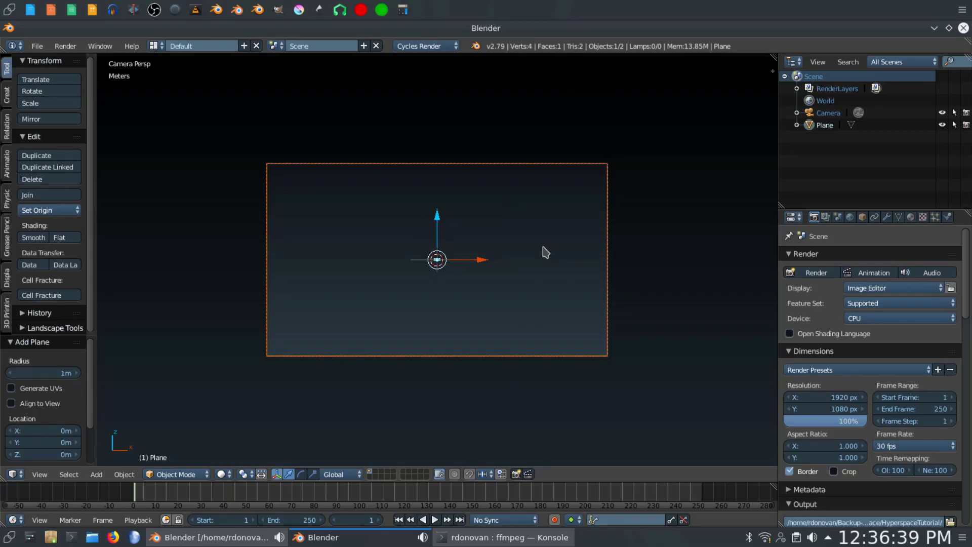
Step: Rotate the plane 90° around the X axis and scale it up about 57.5 times to cover the camera frame's width
{"action": "type", "text": "rx"}
{"action": "type", "text": "90"}
{"action": "key", "text": "Return"}
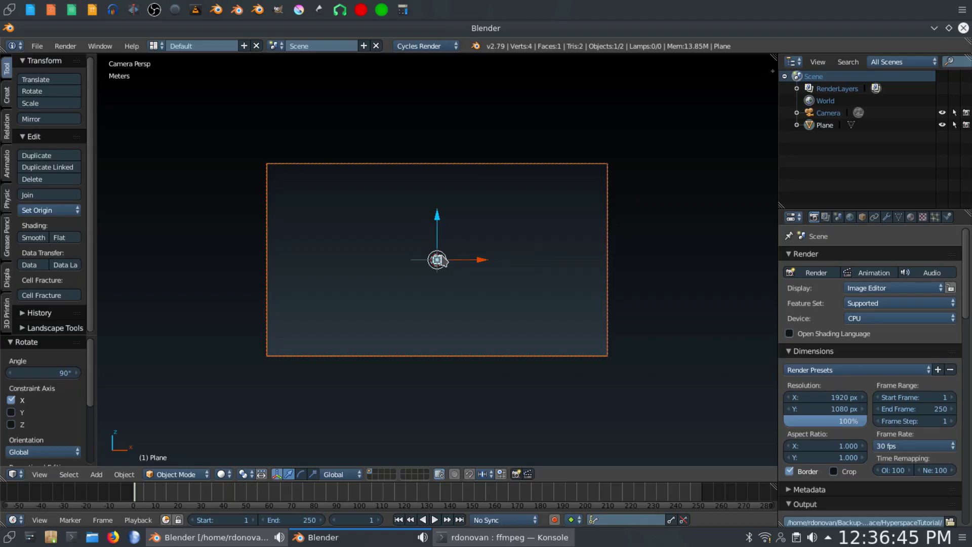
{"action": "key", "text": "s"}
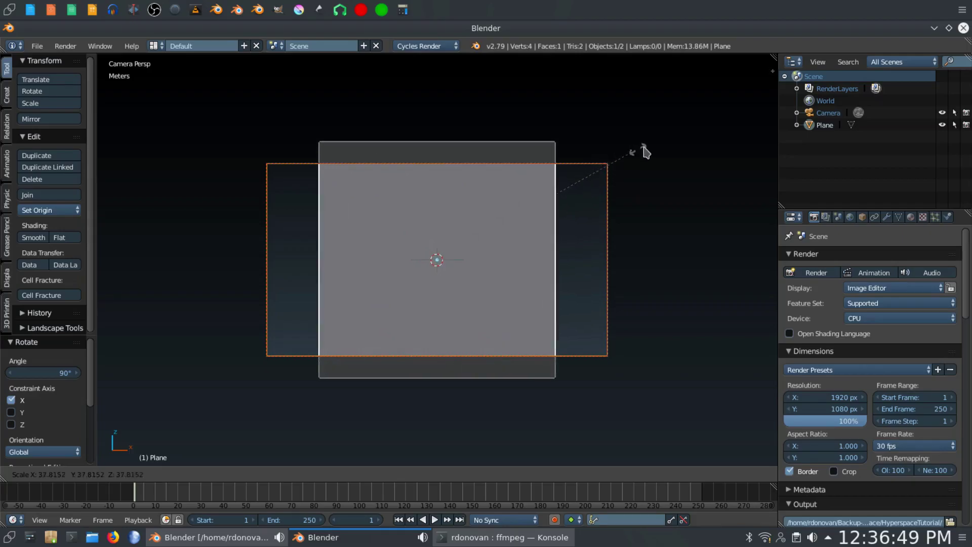
{"action": "left_click", "coordinate": [752, 114]}
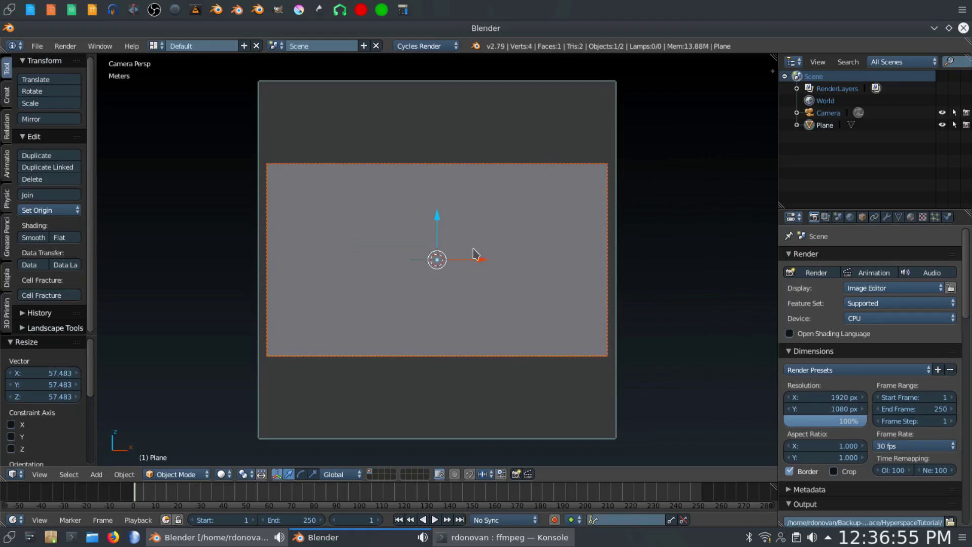
Step: In Edit Mode with face selection, subdivide the plane with 7 cuts
{"action": "key", "text": "Tab"}
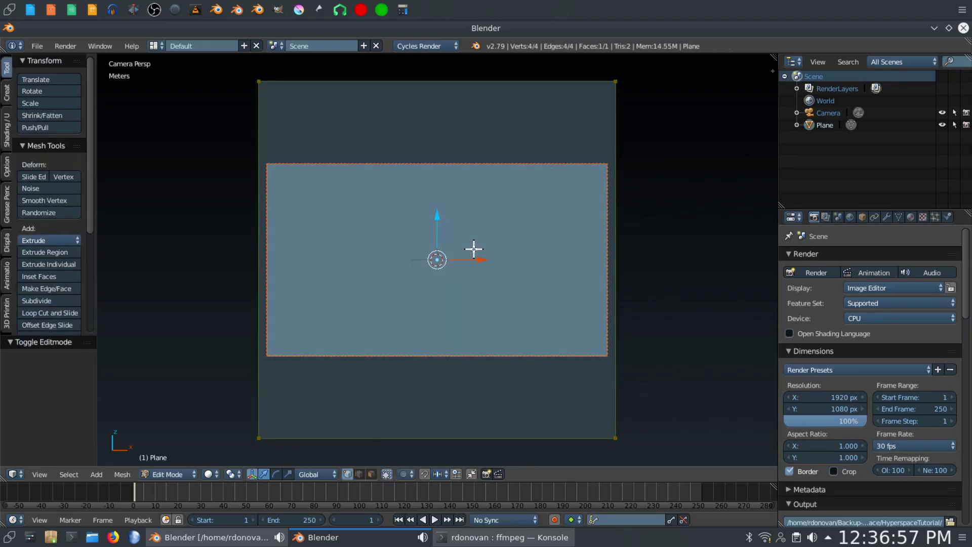
{"action": "left_click", "coordinate": [371, 475]}
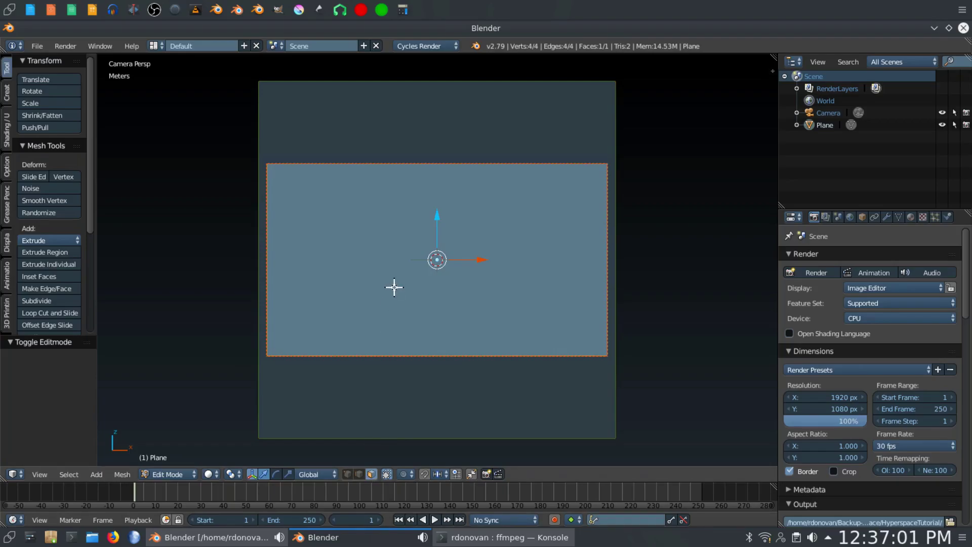
{"action": "key", "text": "w"}
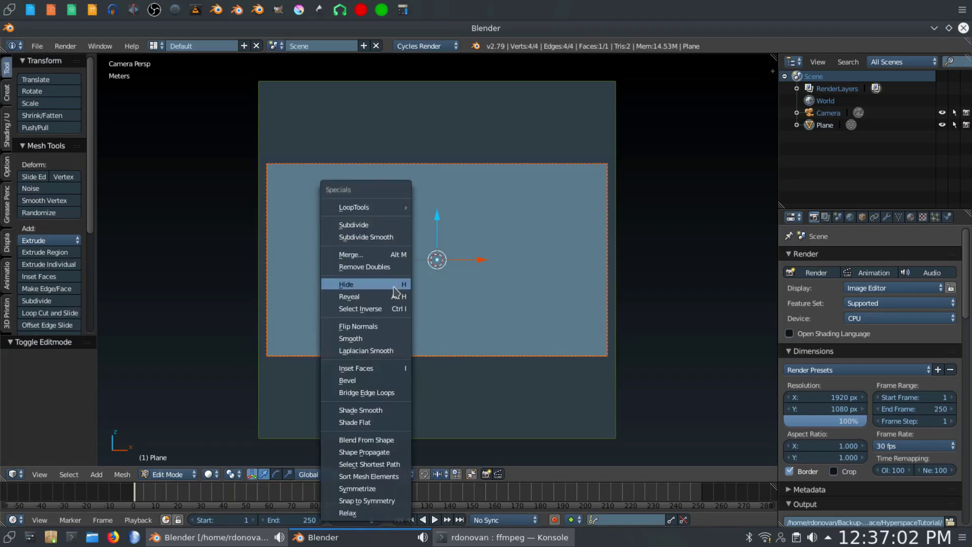
{"action": "left_click", "coordinate": [384, 225]}
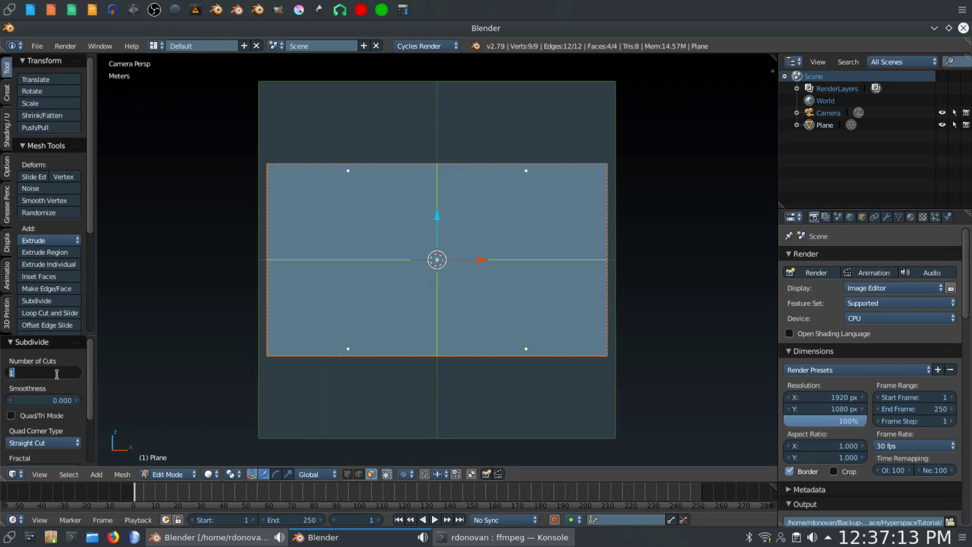
{"action": "key", "text": "Return"}
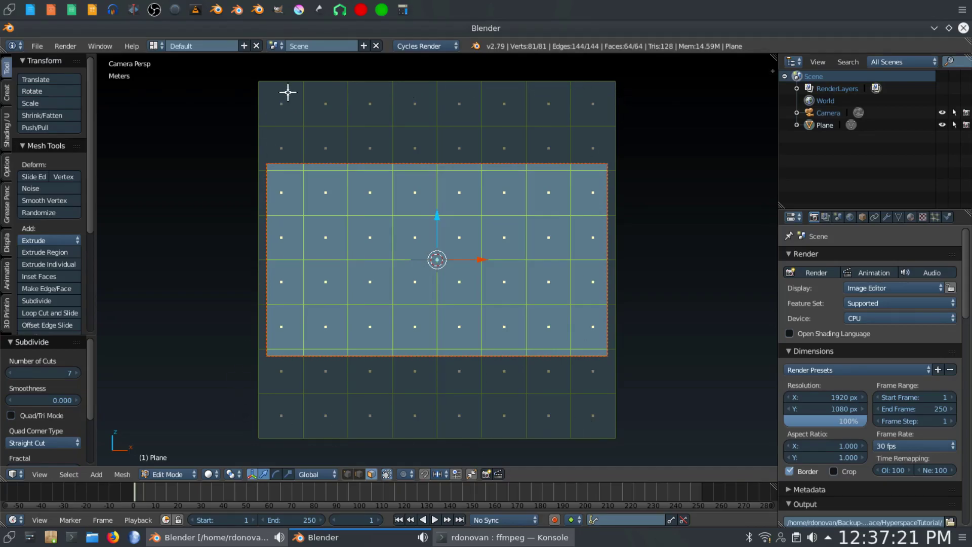
Step: Select only the plane's outer border of faces: the first and last rows and the first and last columns
{"action": "key", "text": "a"}
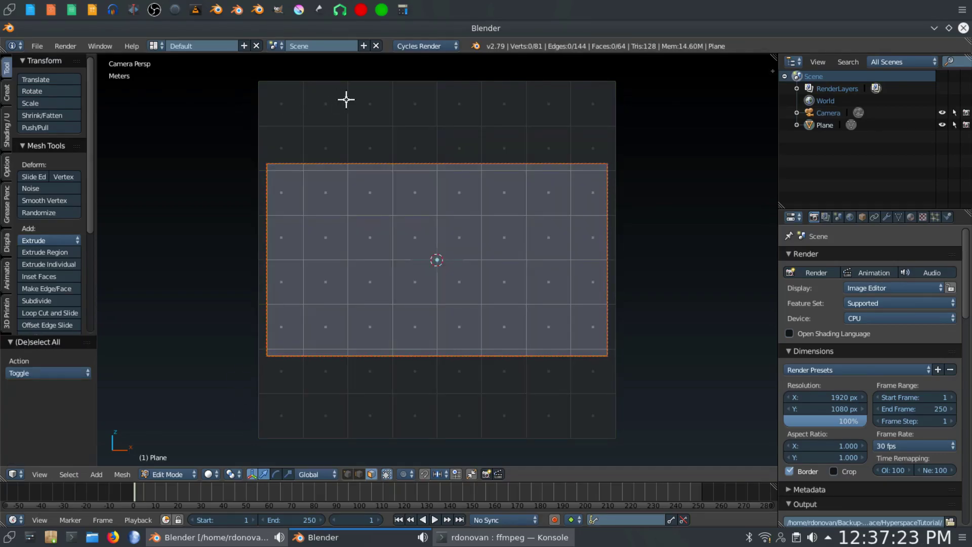
{"action": "right_click", "coordinate": [391, 105], "text": "alt"}
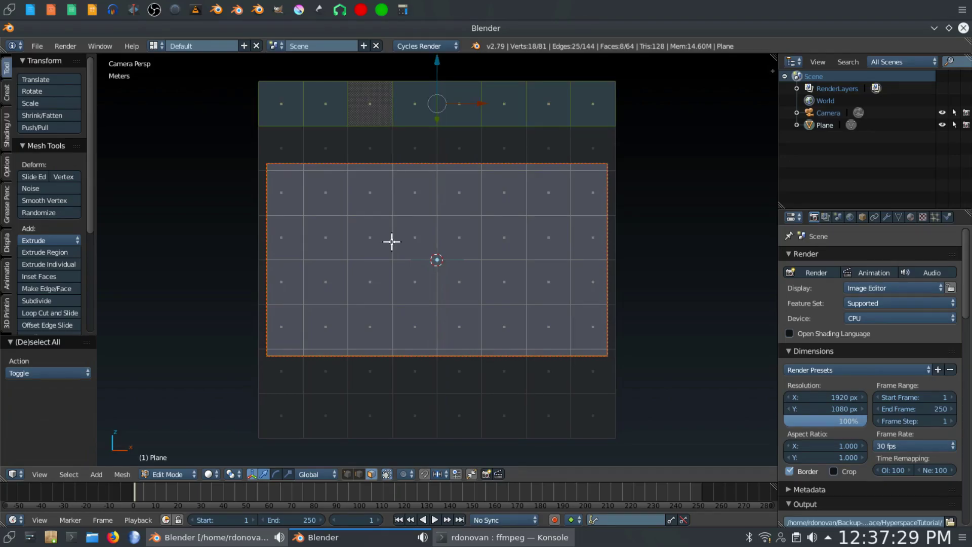
{"action": "right_click", "coordinate": [434, 413], "text": "alt+shift"}
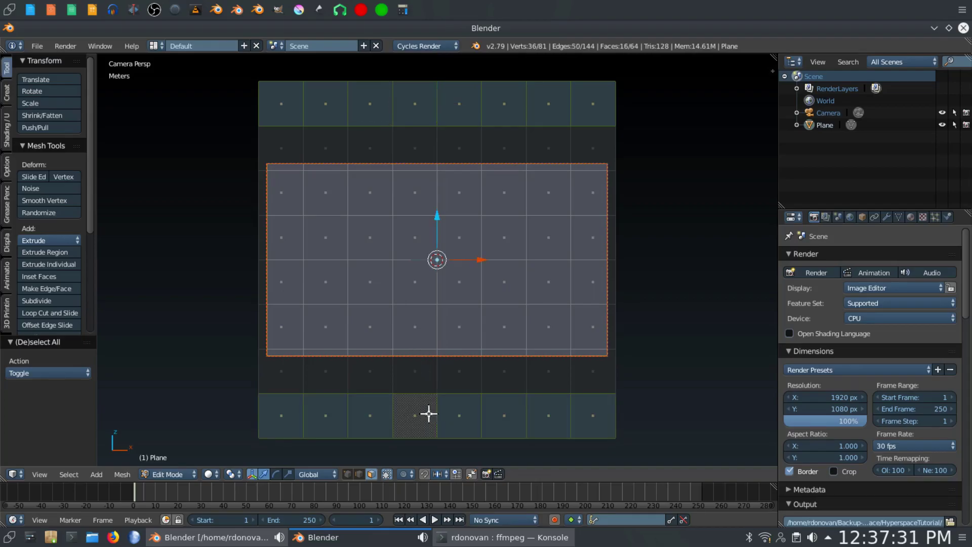
{"action": "right_click", "coordinate": [284, 259], "text": "alt+shift"}
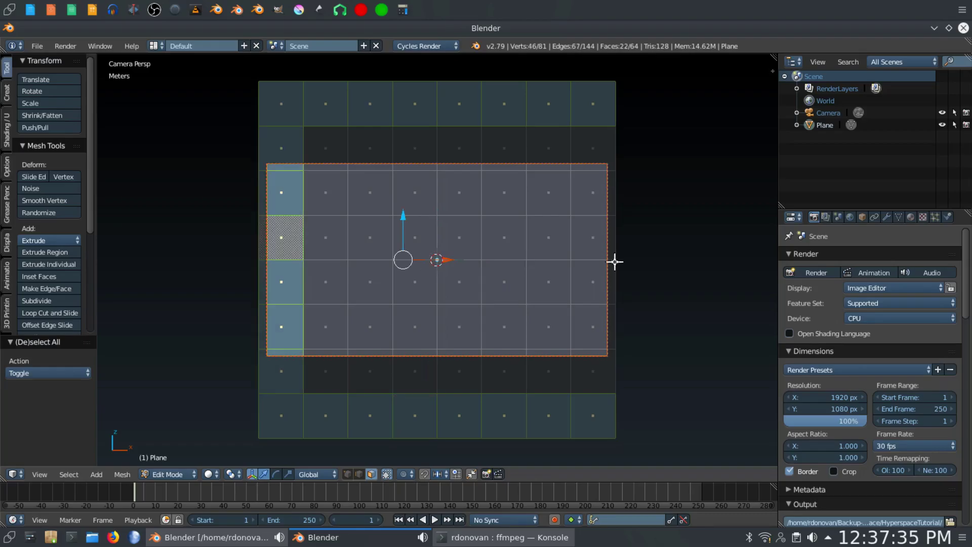
{"action": "right_click", "coordinate": [589, 258], "text": "alt+shift"}
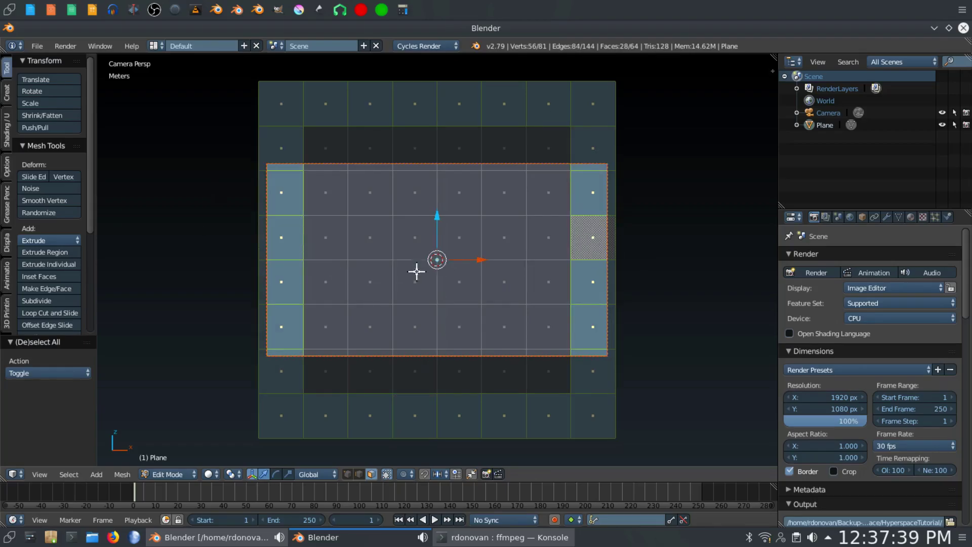
Step: Reshape the selected border faces into a circle with LoopTools, then deselect everything and return to Object Mode
{"action": "scroll", "coordinate": [51, 298], "scroll_direction": "down", "scroll_amount": 8}
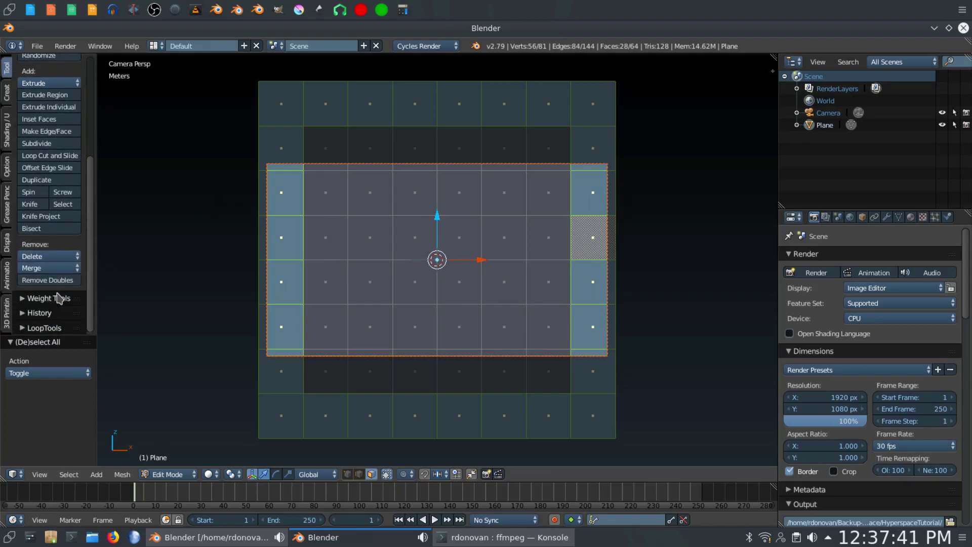
{"action": "scroll", "coordinate": [60, 299], "scroll_direction": "up", "scroll_amount": 2}
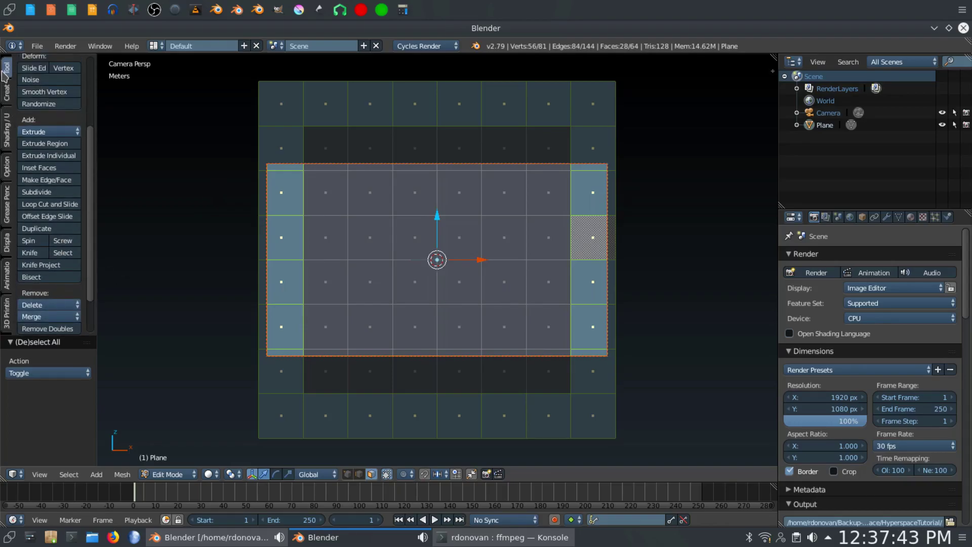
{"action": "scroll", "coordinate": [5, 73], "scroll_direction": "up", "scroll_amount": 5}
{"action": "scroll", "coordinate": [30, 233], "scroll_direction": "down", "scroll_amount": 7}
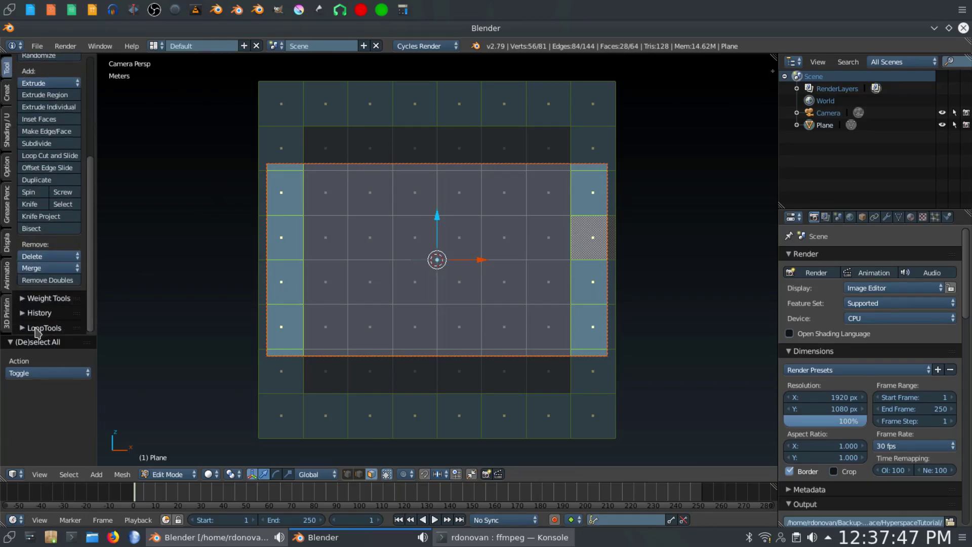
{"action": "left_click", "coordinate": [37, 330]}
{"action": "scroll", "coordinate": [41, 330], "scroll_direction": "down", "scroll_amount": 4}
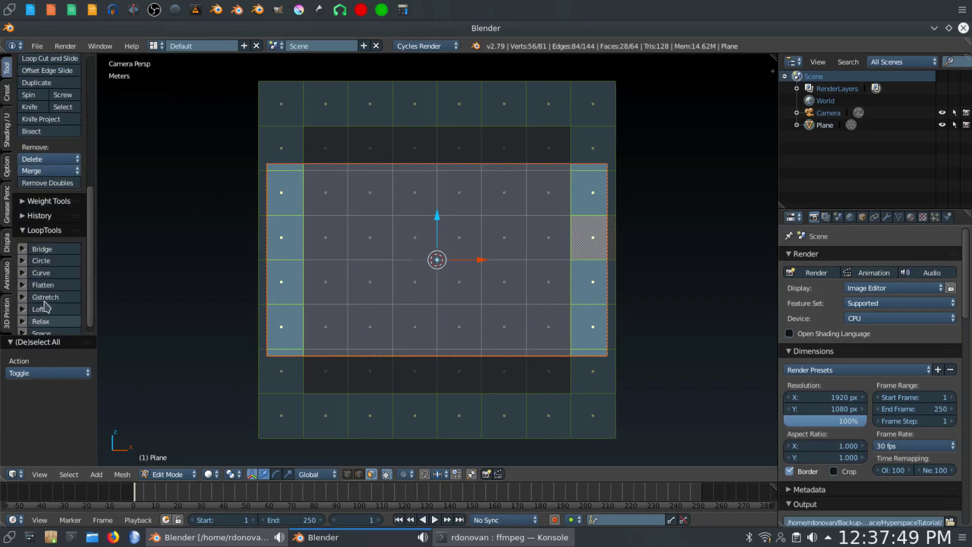
{"action": "left_click", "coordinate": [42, 261]}
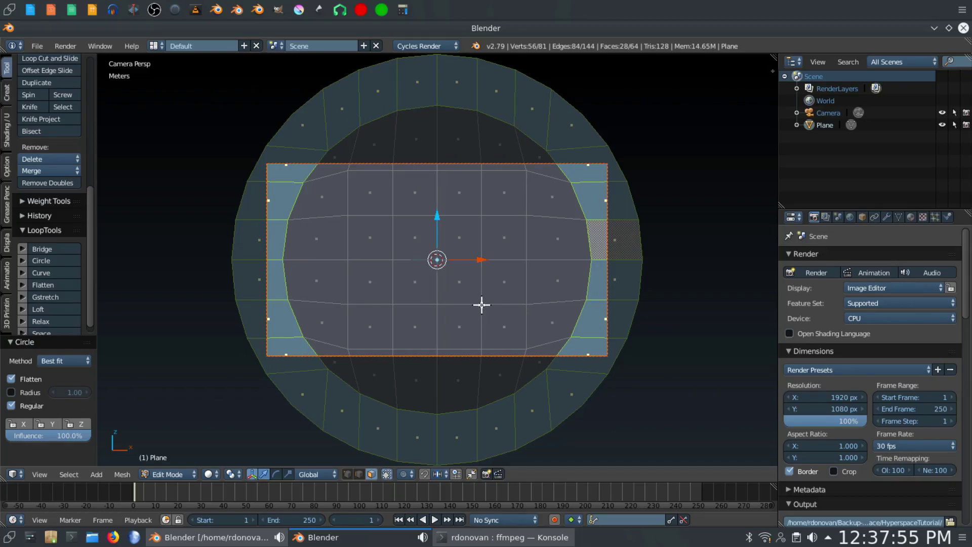
{"action": "key", "text": "a"}
{"action": "key", "text": "Tab"}
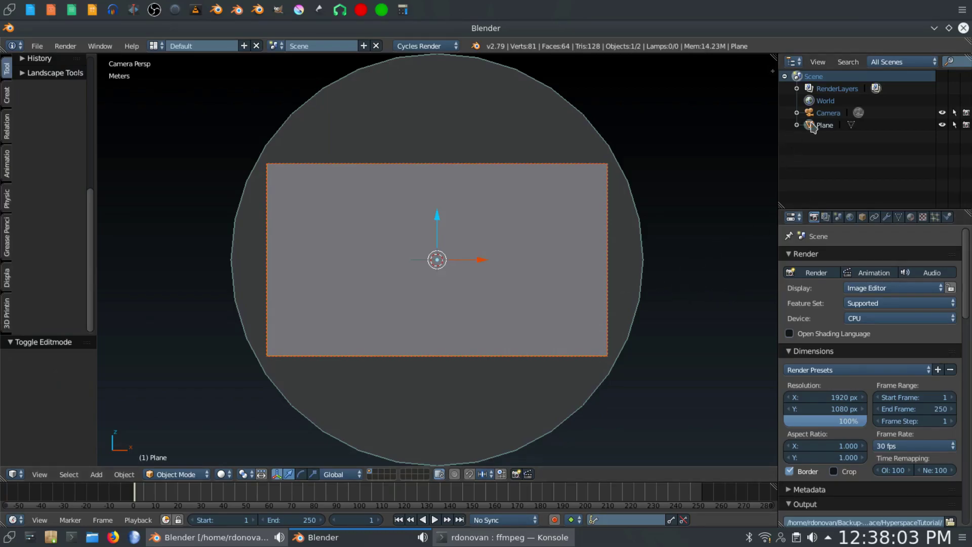
Step: Rename the plane object as StarfieldL1
{"action": "left_click", "coordinate": [863, 218]}
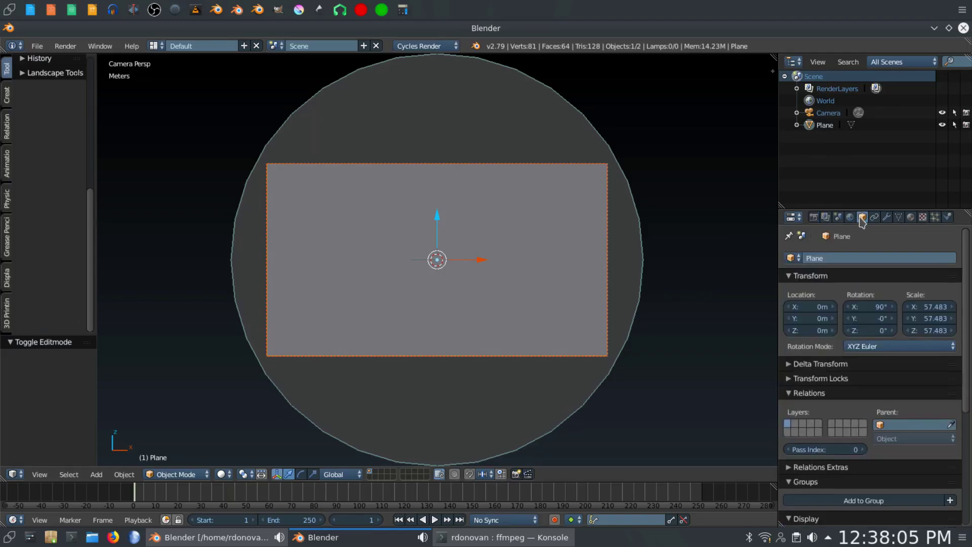
{"action": "left_click", "coordinate": [847, 258]}
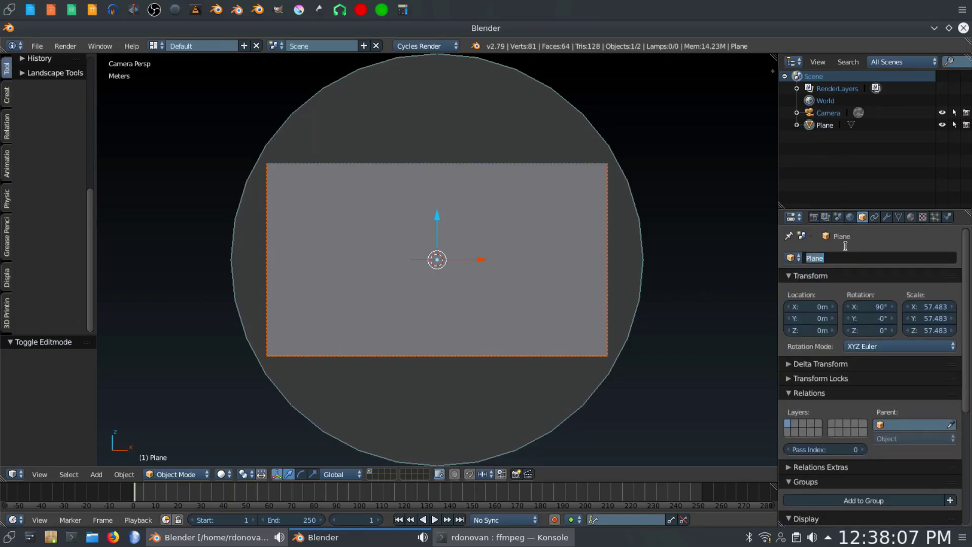
{"action": "type", "text": "starfieldL1"}
{"action": "key", "text": "Return"}
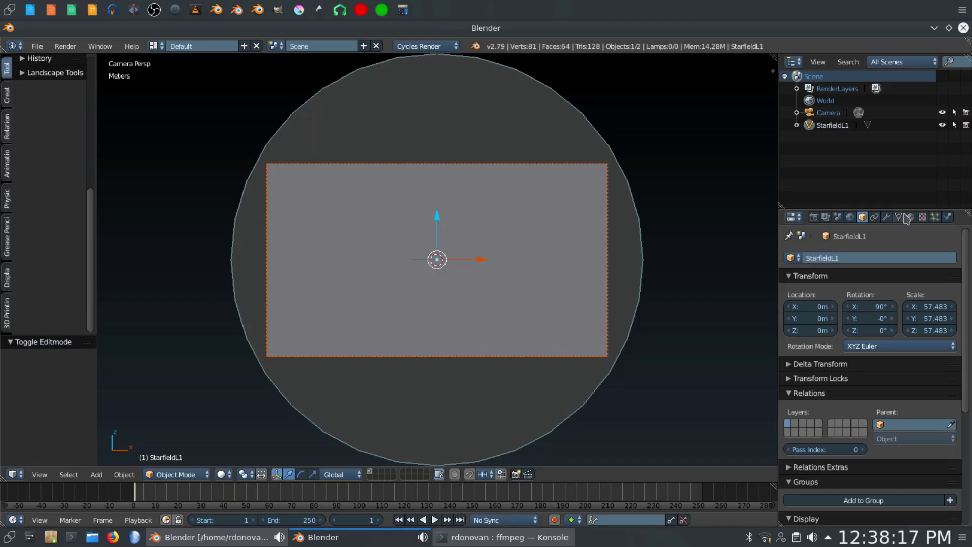
Step: Add a particle system to the StarfieldL1 object and name its settings StarfieldL1
{"action": "left_click", "coordinate": [935, 217]}
{"action": "left_click", "coordinate": [880, 298]}
{"action": "left_click", "coordinate": [884, 298]}
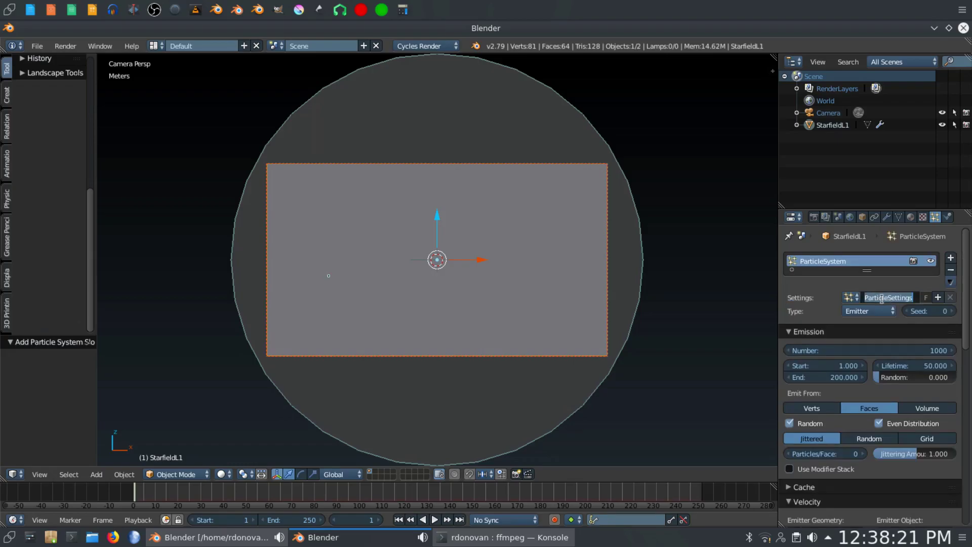
{"action": "type", "text": "Starfield"}
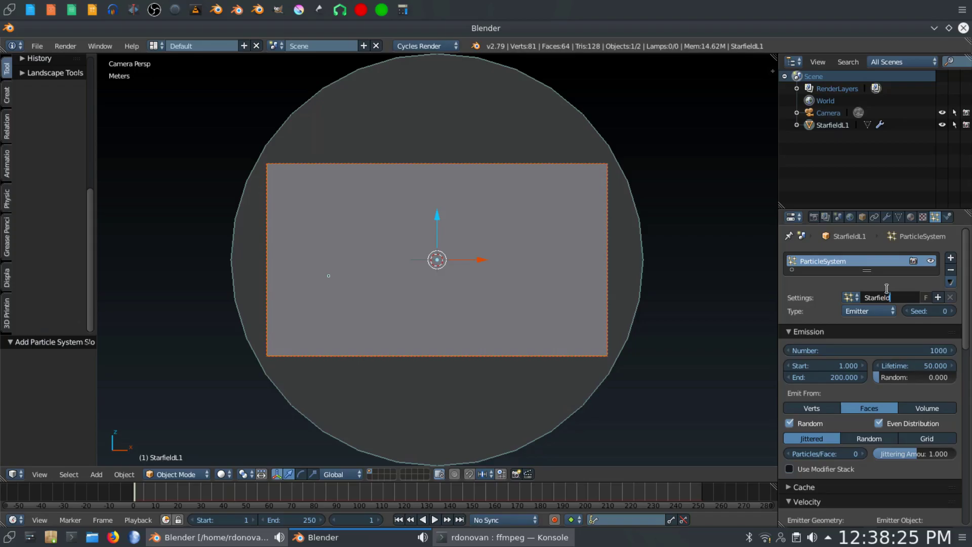
{"action": "type", "text": "L1"}
{"action": "key", "text": "Return"}
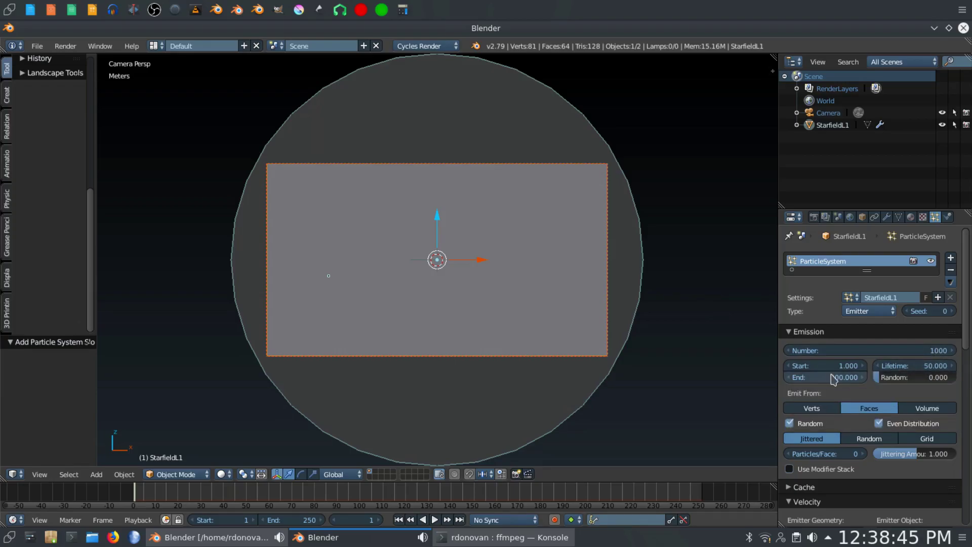
Step: Set the particle emission's end frame to 1 and the particle lifetime to 100
{"action": "left_click", "coordinate": [830, 377]}
{"action": "type", "text": "1"}
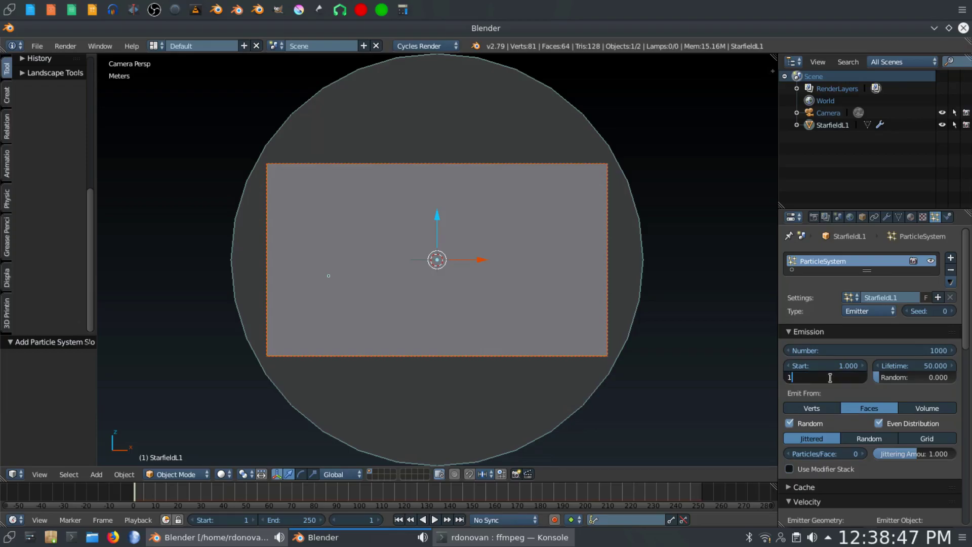
{"action": "key", "text": "Return"}
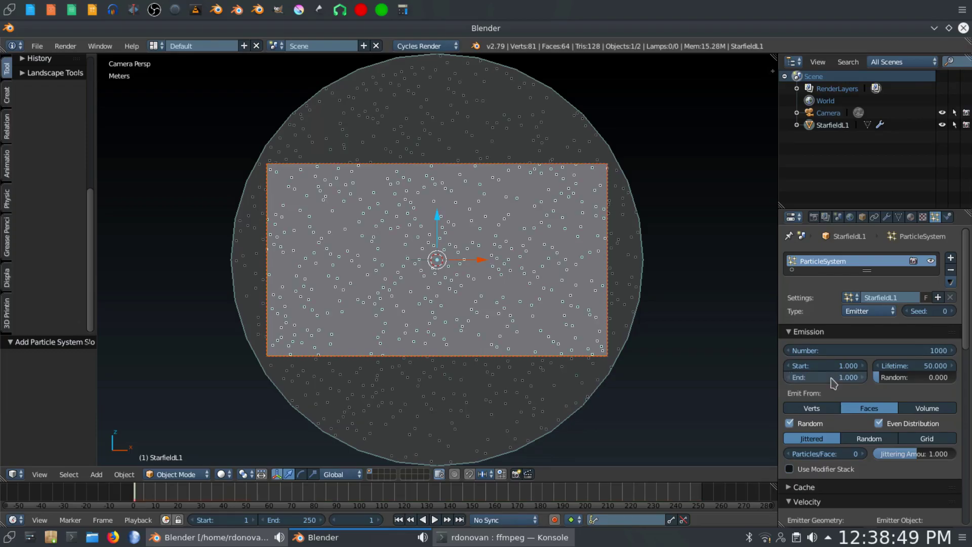
{"action": "left_click", "coordinate": [893, 367]}
{"action": "type", "text": "1"}
{"action": "key", "text": "Return"}
Step: Set the animation's end frame to 120 in the timeline
{"action": "left_click", "coordinate": [311, 521]}
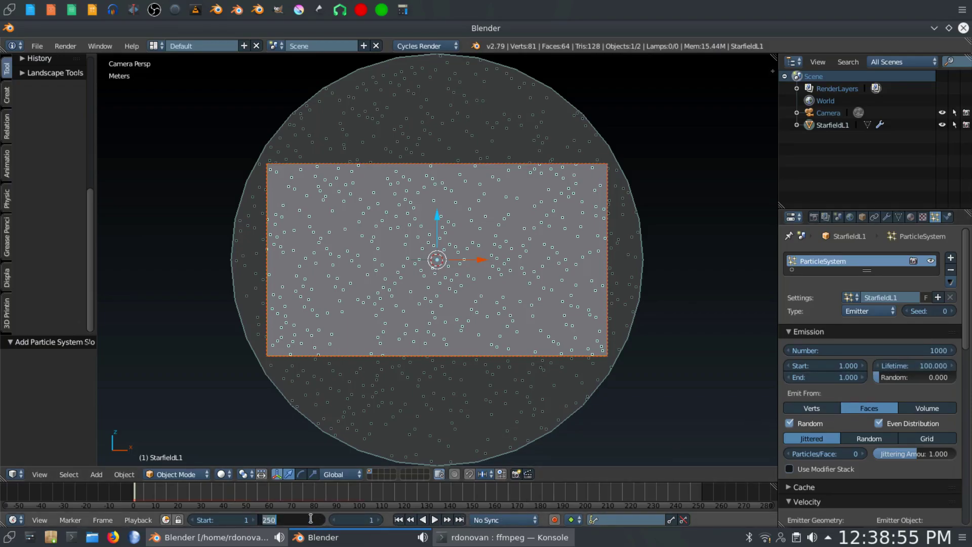
{"action": "type", "text": "120"}
{"action": "key", "text": "Return"}
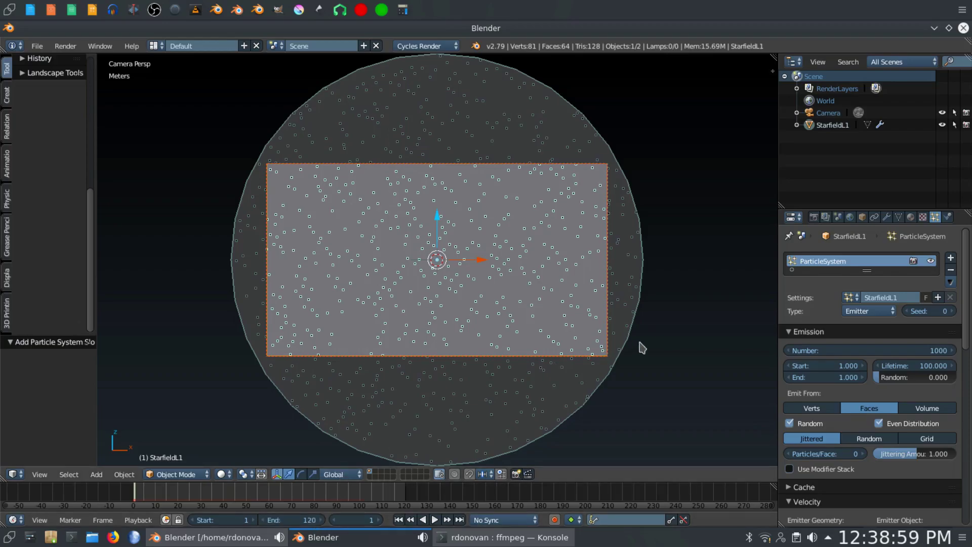
Step: Play the animation from the top view to examine how the particles move, and return to the first frame
{"action": "scroll", "coordinate": [854, 375], "scroll_direction": "down", "scroll_amount": 2}
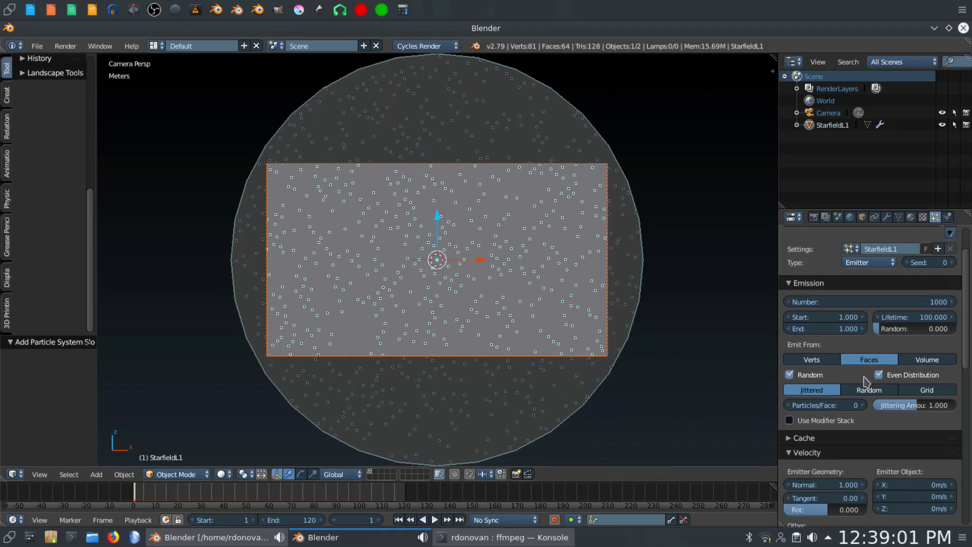
{"action": "scroll", "coordinate": [868, 382], "scroll_direction": "down", "scroll_amount": 2}
{"action": "scroll", "coordinate": [864, 403], "scroll_direction": "down", "scroll_amount": 1}
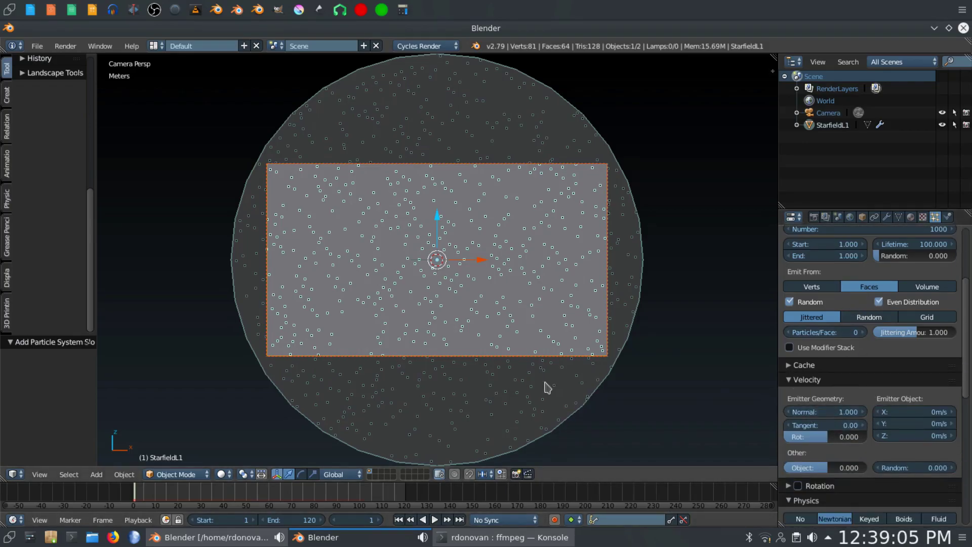
{"action": "key", "text": "KP_1"}
{"action": "key", "text": "KP_7"}
{"action": "left_click", "coordinate": [434, 520]}
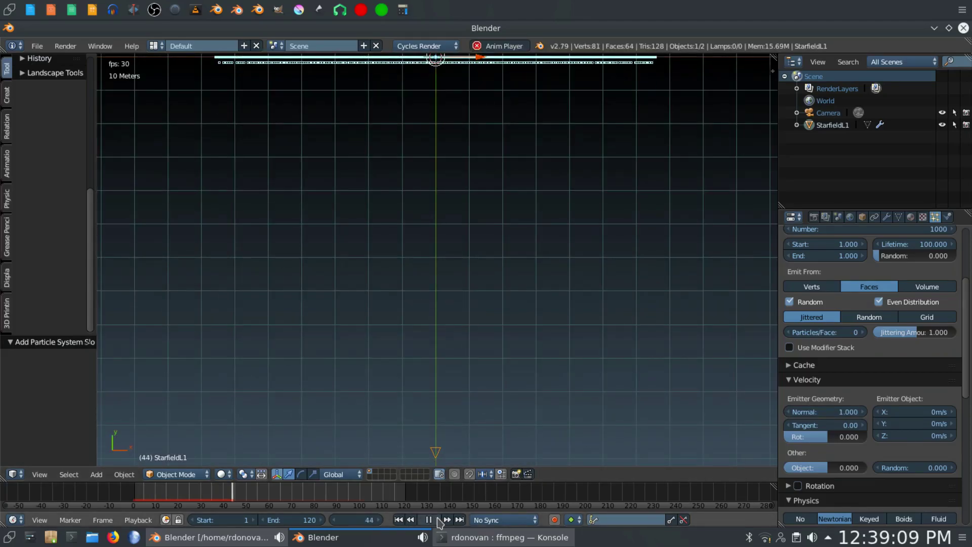
{"action": "left_click", "coordinate": [437, 521]}
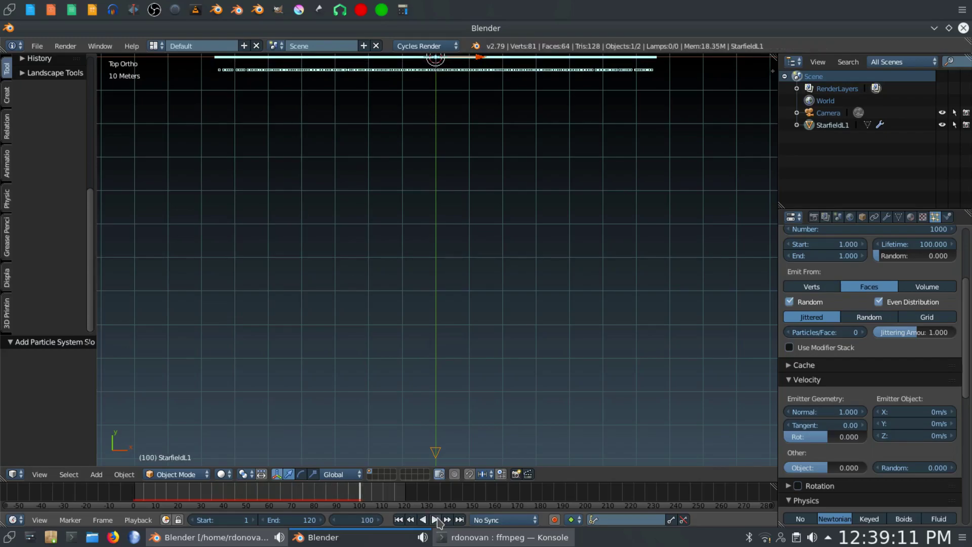
{"action": "left_click", "coordinate": [399, 520]}
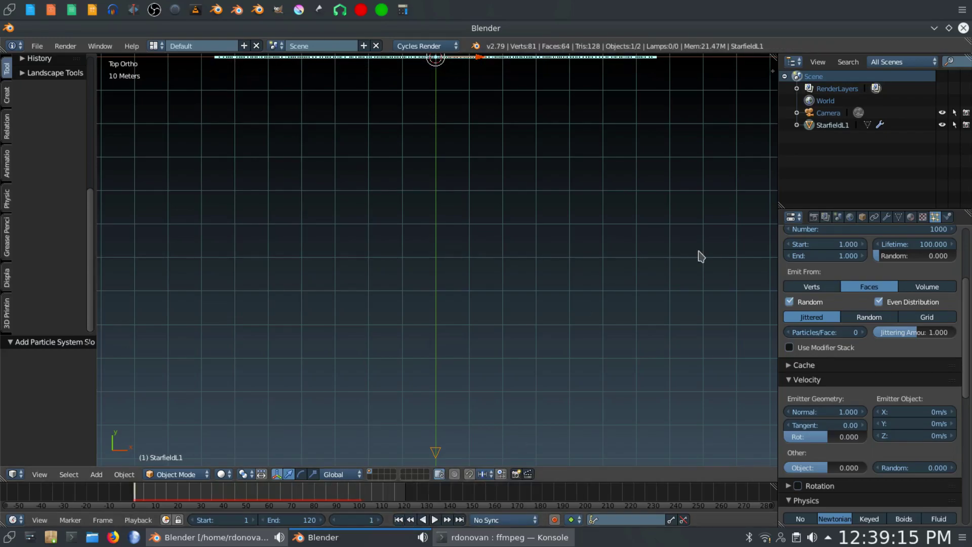
Step: Set the particles' normal emission velocity to 0 and check the playback through the camera, returning to the first frame
{"action": "left_click", "coordinate": [817, 411]}
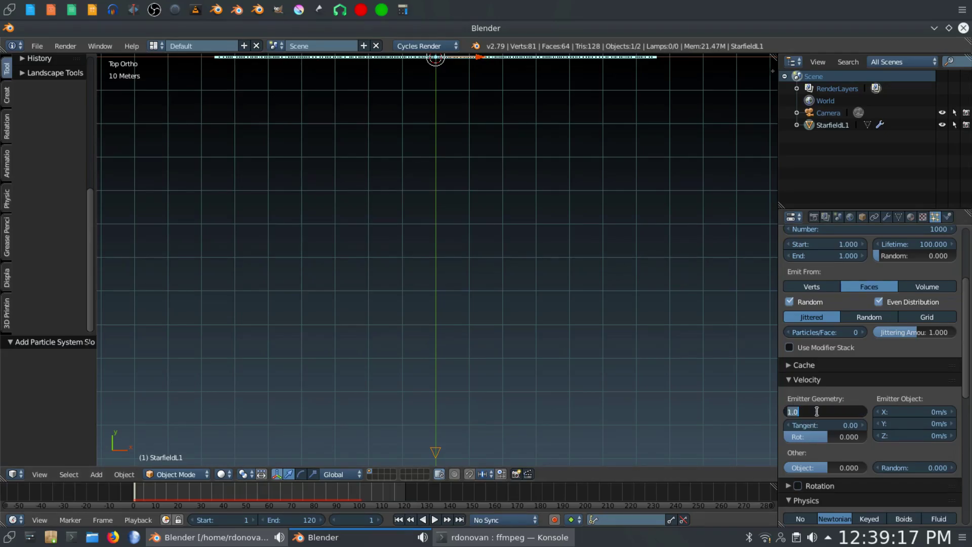
{"action": "type", "text": "0"}
{"action": "key", "text": "Return"}
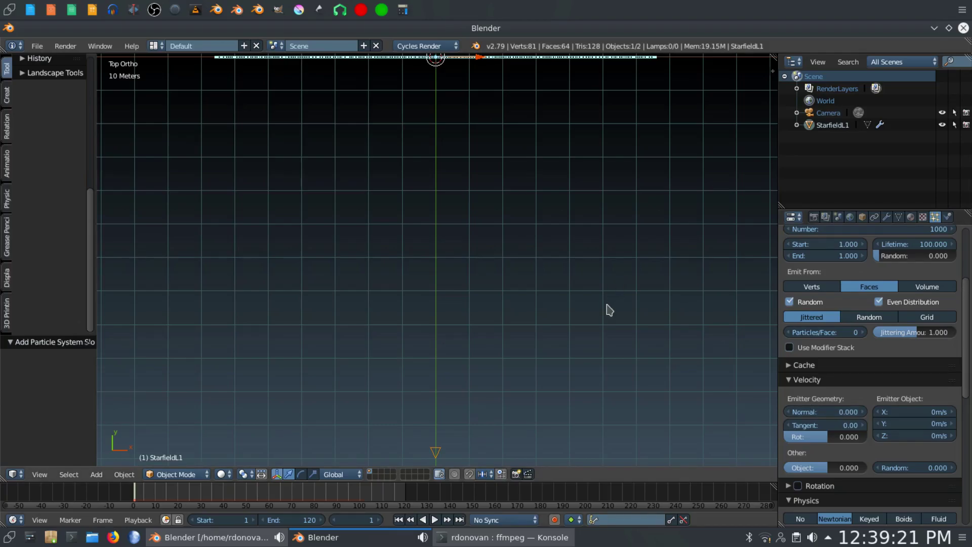
{"action": "key", "text": "KP_0"}
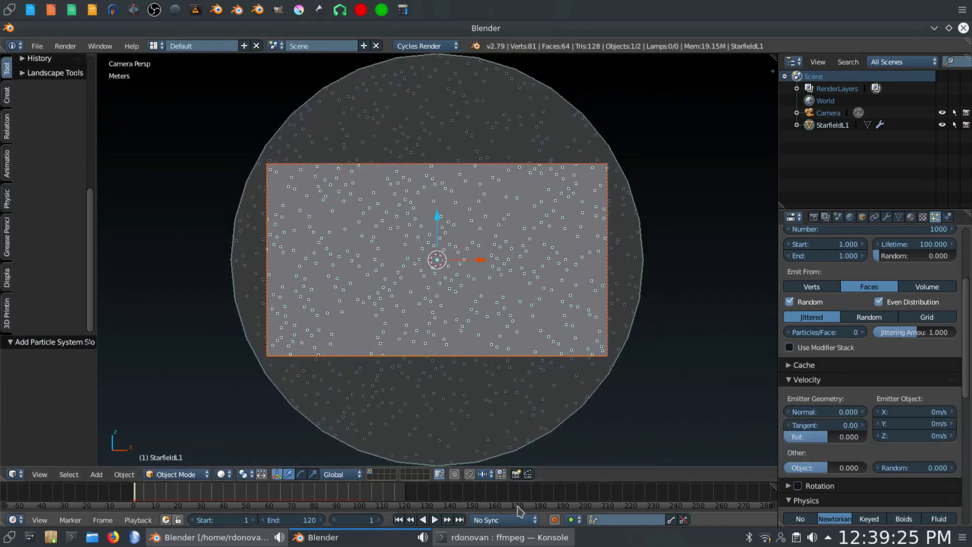
{"action": "left_click", "coordinate": [435, 520]}
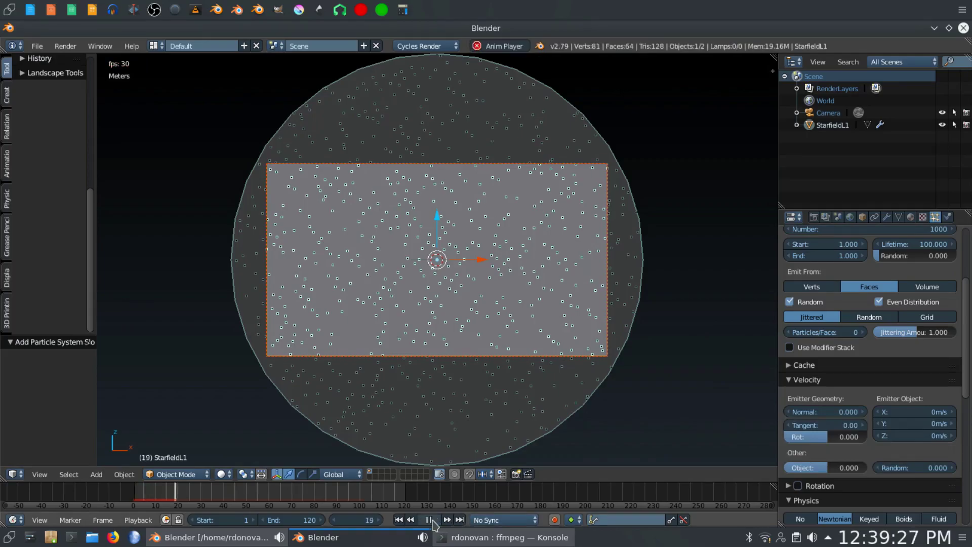
{"action": "left_click", "coordinate": [434, 521]}
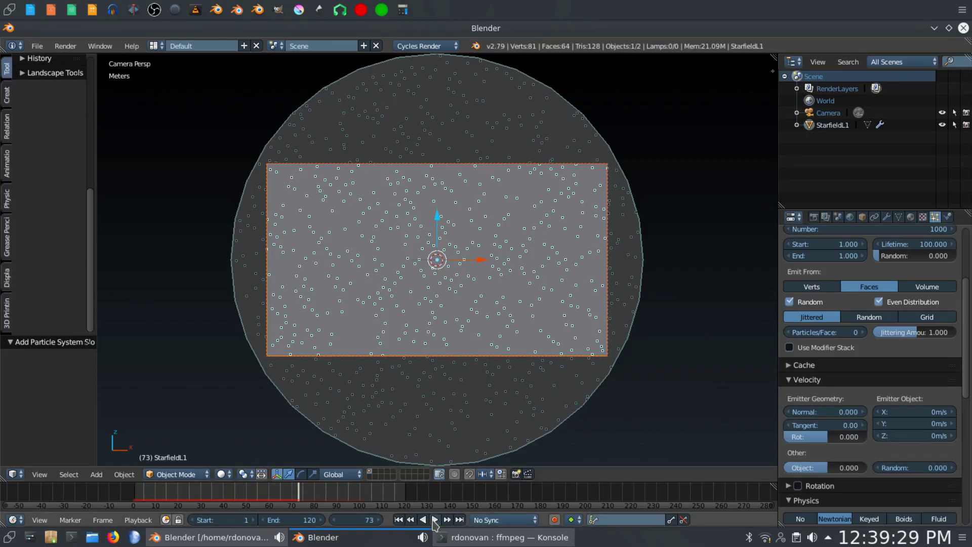
{"action": "left_click", "coordinate": [398, 521]}
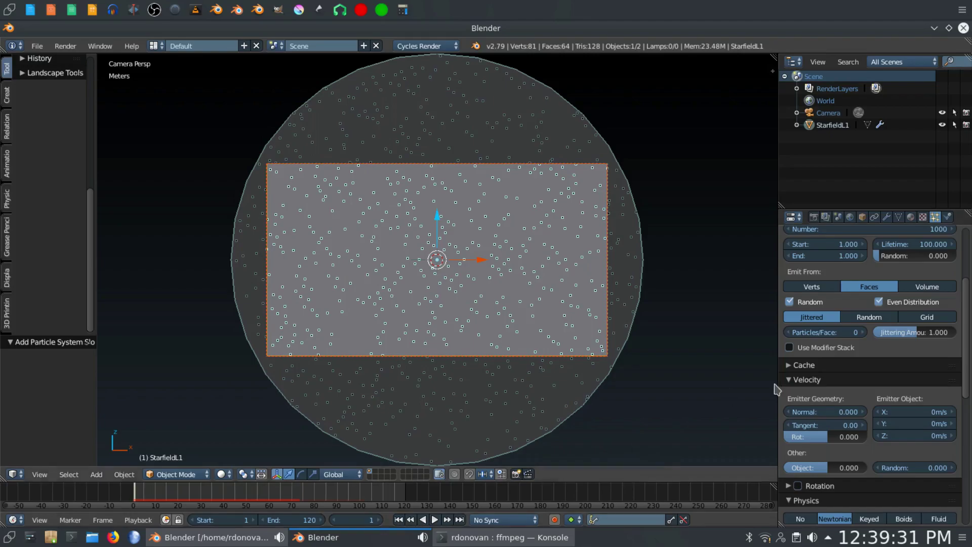
Step: Increase the particle size to 0.080 in the physics settings
{"action": "scroll", "coordinate": [878, 431], "scroll_direction": "down", "scroll_amount": 4}
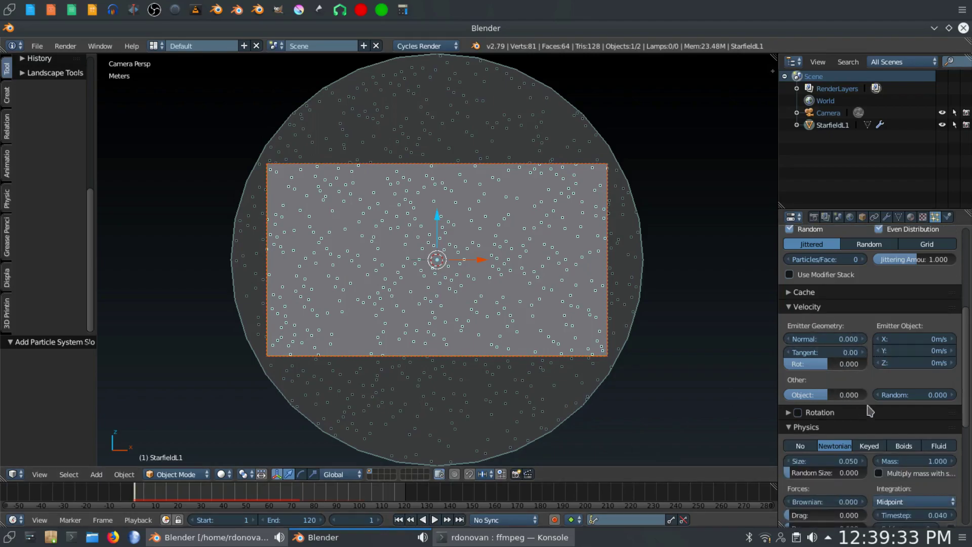
{"action": "scroll", "coordinate": [859, 432], "scroll_direction": "down", "scroll_amount": 2}
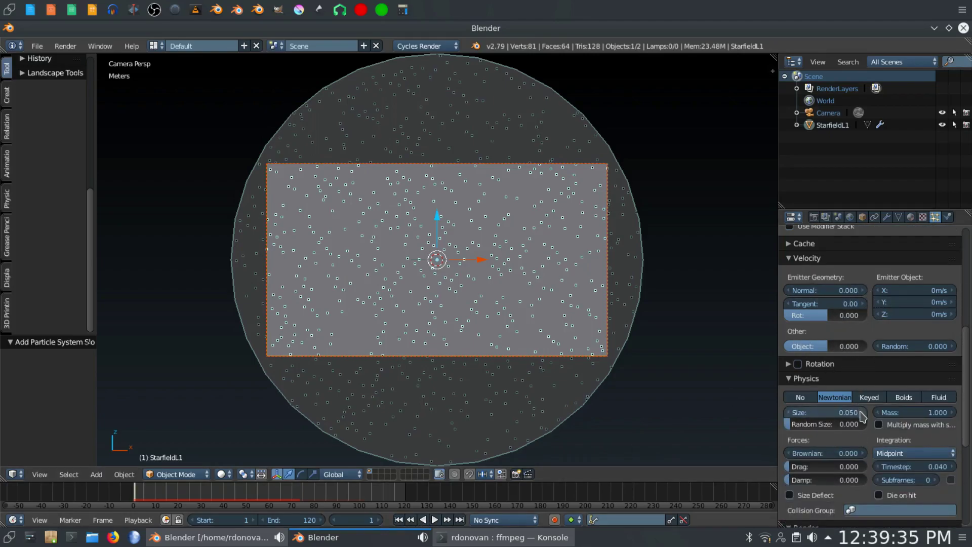
{"action": "left_click", "coordinate": [863, 412]}
{"action": "left_click", "coordinate": [863, 413]}
{"action": "left_click", "coordinate": [863, 413]}
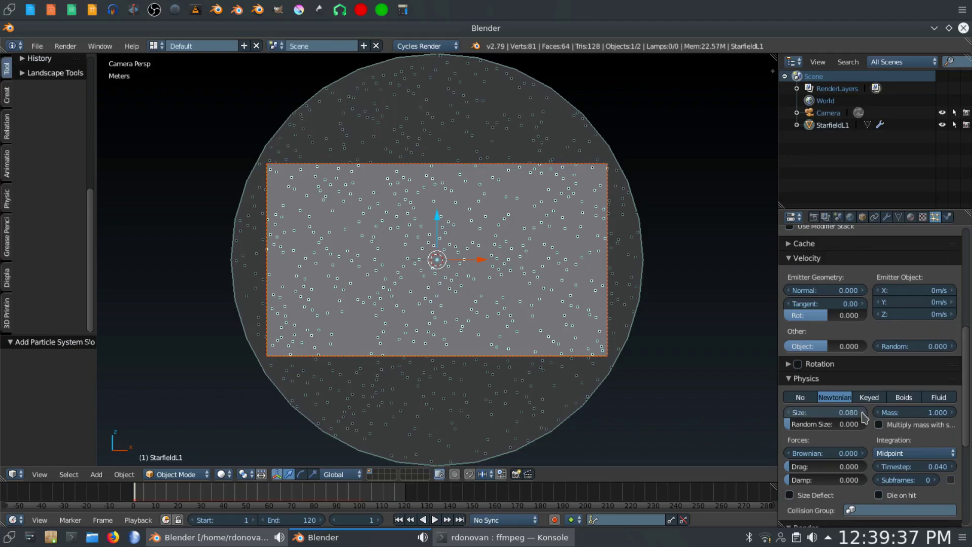
Step: Turn off rendering of the emitter and render the particles as an Object
{"action": "scroll", "coordinate": [864, 479], "scroll_direction": "down", "scroll_amount": 5}
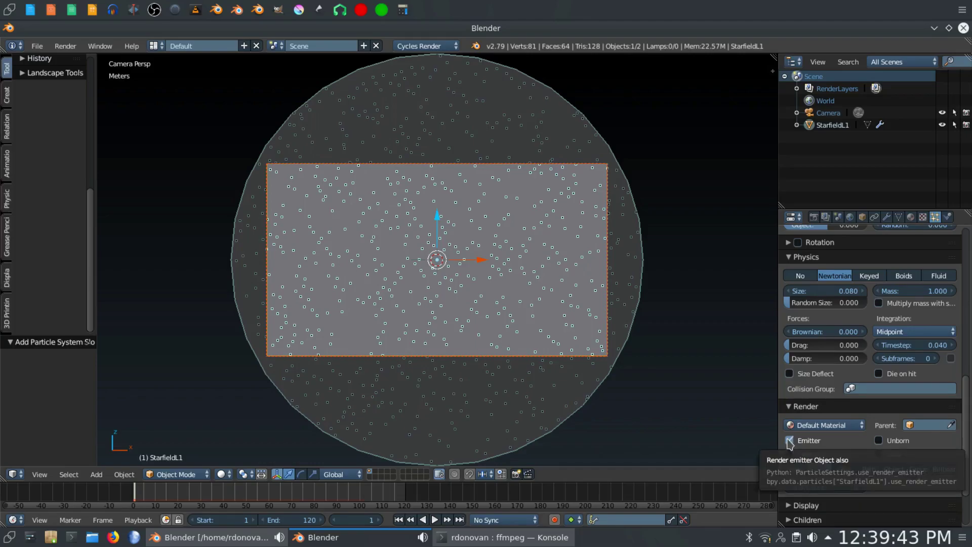
{"action": "left_click", "coordinate": [790, 440]}
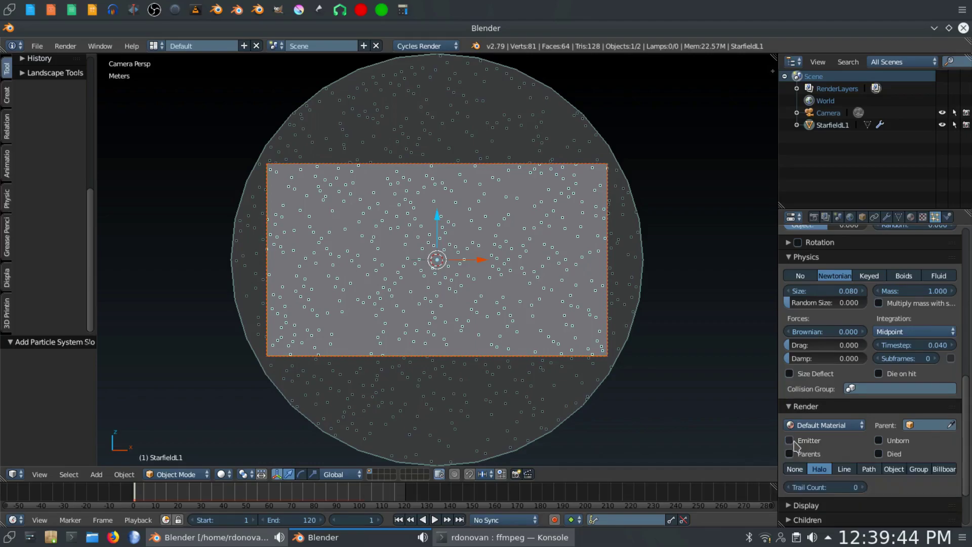
{"action": "left_click", "coordinate": [894, 470]}
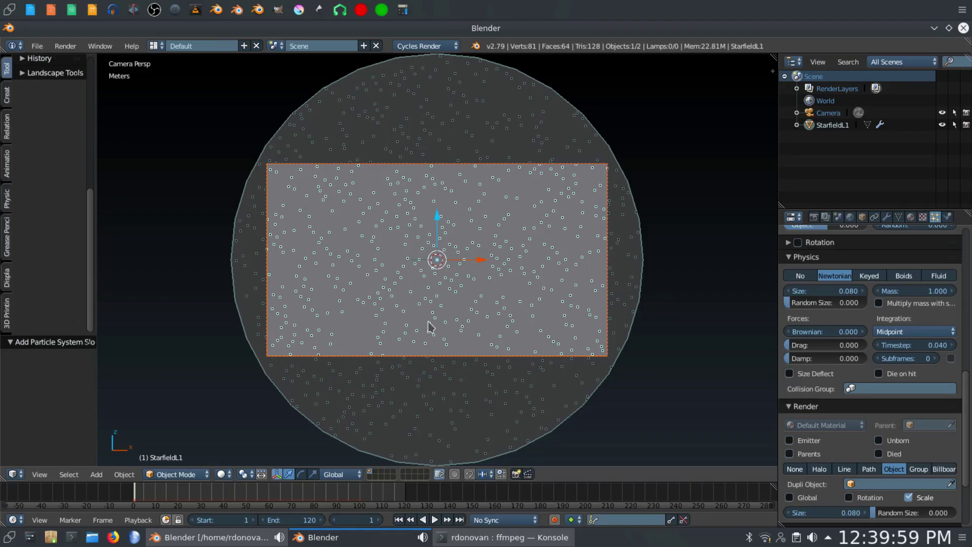
Step: Add an ico sphere mesh at the scene origin
{"action": "key", "text": "shift+a"}
{"action": "mouse_move", "coordinate": [434, 322]}
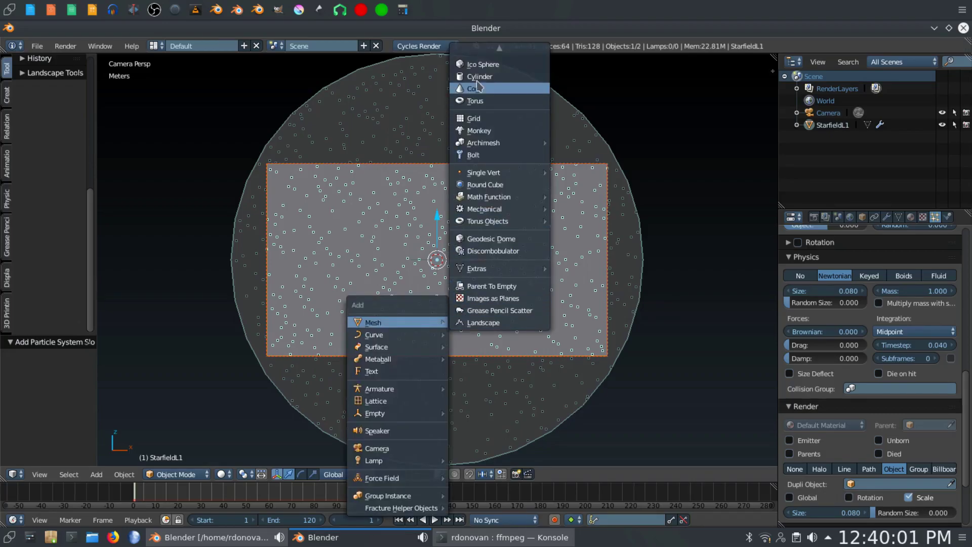
{"action": "left_click", "coordinate": [489, 64]}
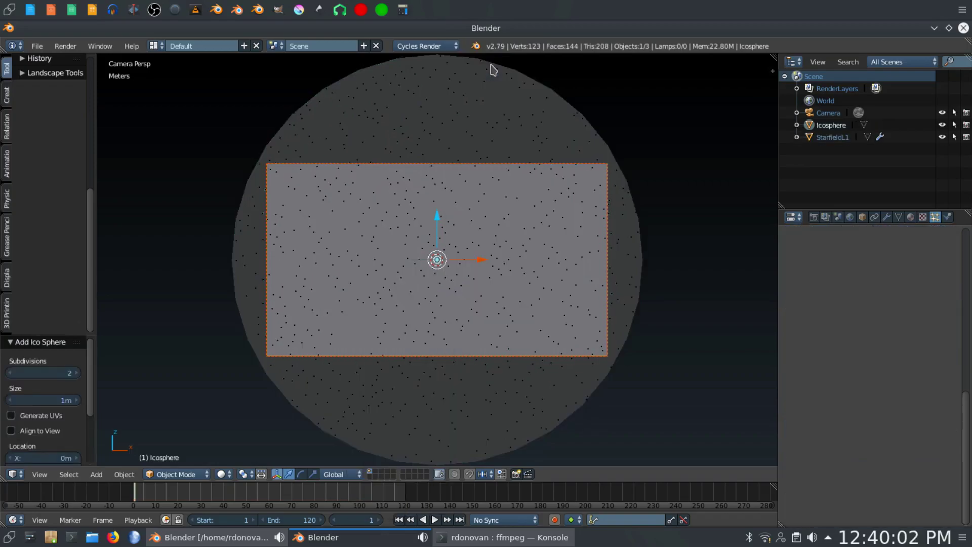
Step: Give the ico sphere a new material with an Emission surface and a strength of 5
{"action": "left_click", "coordinate": [911, 217]}
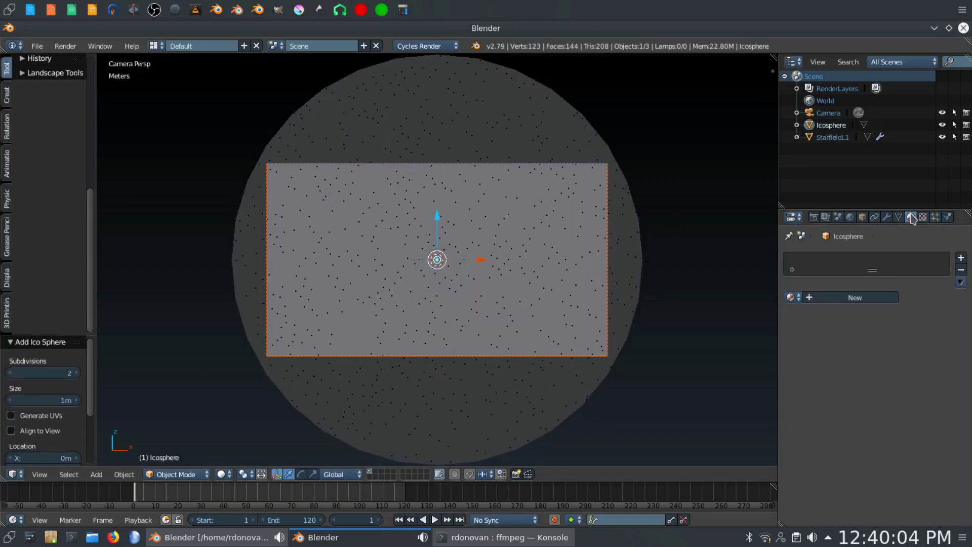
{"action": "left_click", "coordinate": [853, 298]}
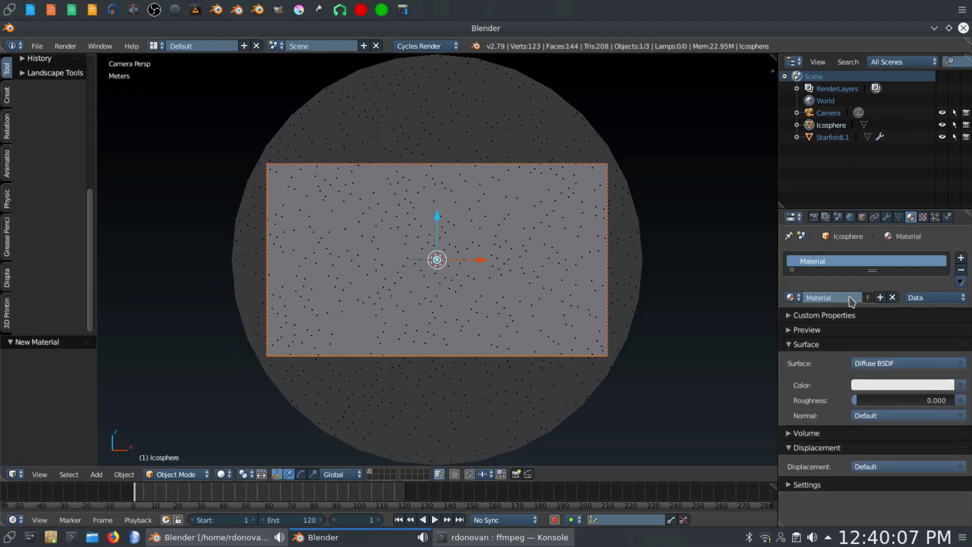
{"action": "left_click", "coordinate": [892, 367]}
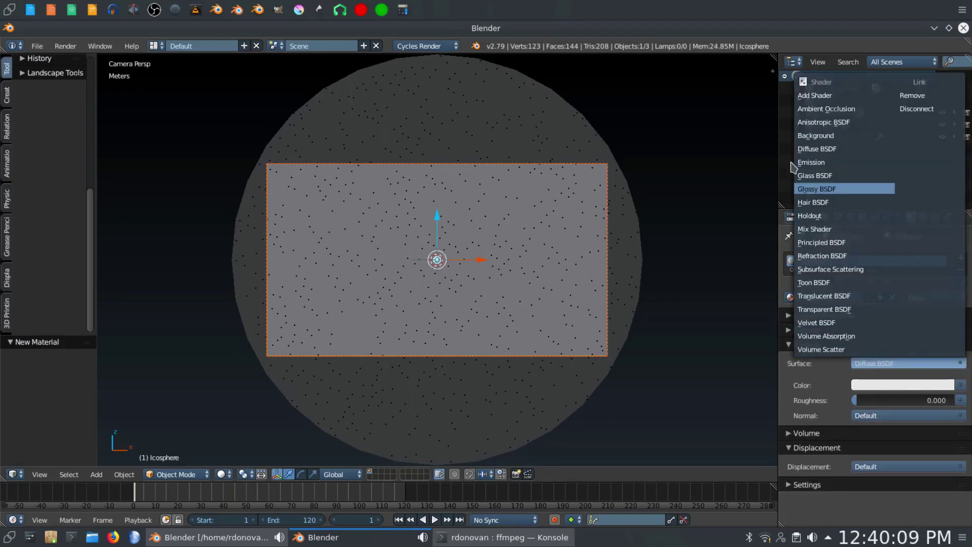
{"action": "left_click", "coordinate": [812, 163]}
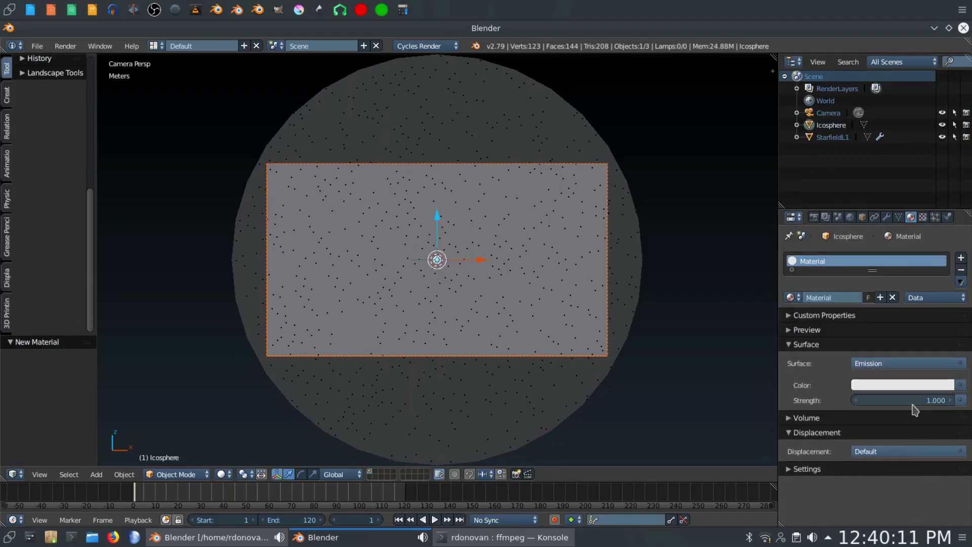
{"action": "left_click", "coordinate": [910, 400]}
{"action": "type", "text": "5"}
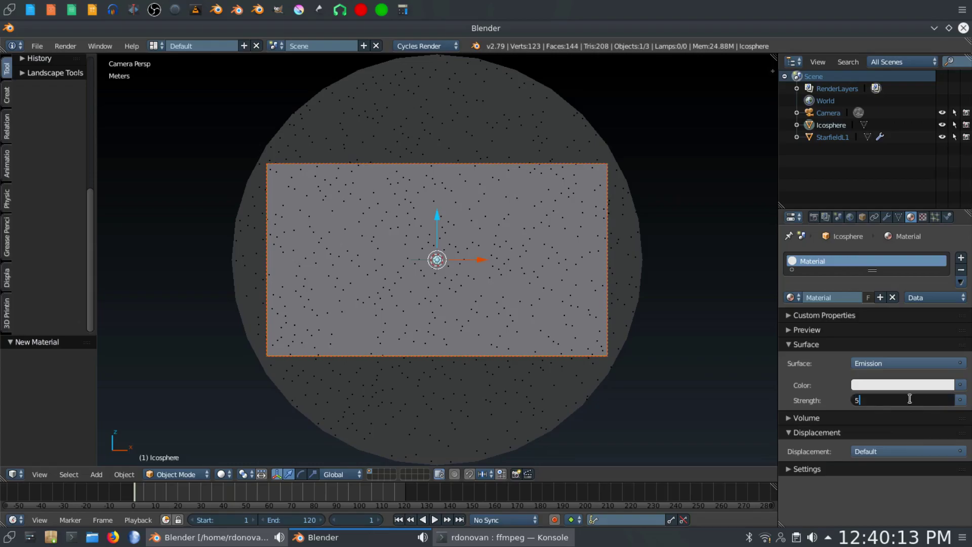
{"action": "key", "text": "Return"}
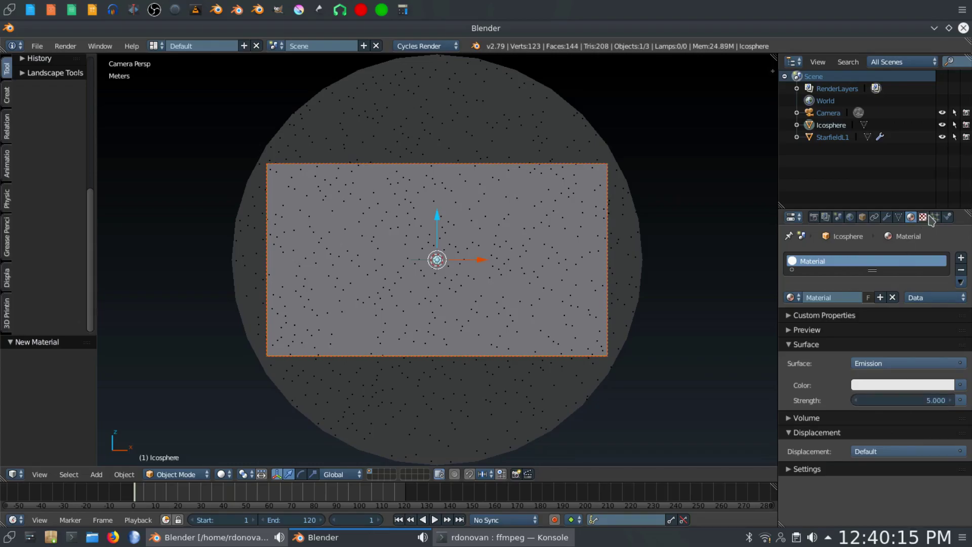
Step: Assign the Icosphere as the dupli object for the StarfieldL1 particles
{"action": "left_click", "coordinate": [834, 137]}
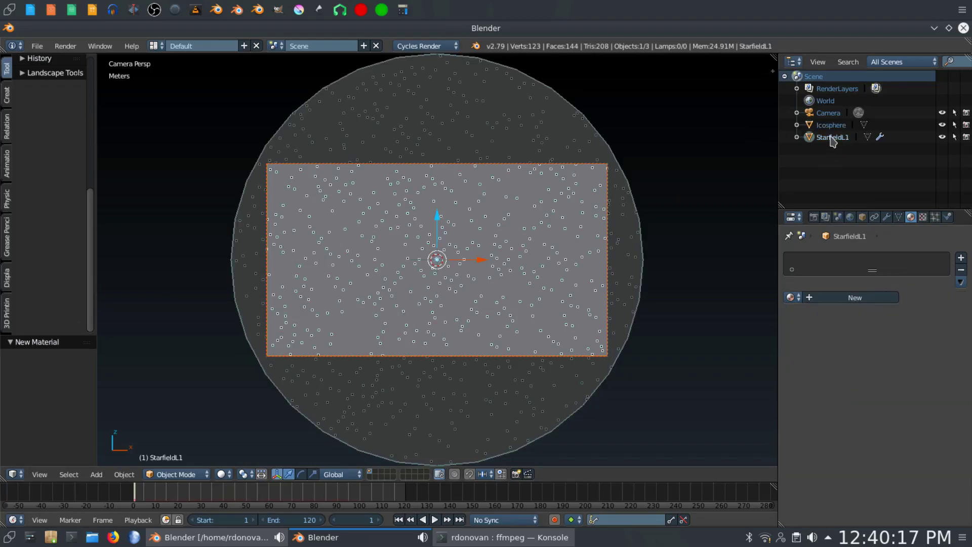
{"action": "left_click", "coordinate": [935, 217]}
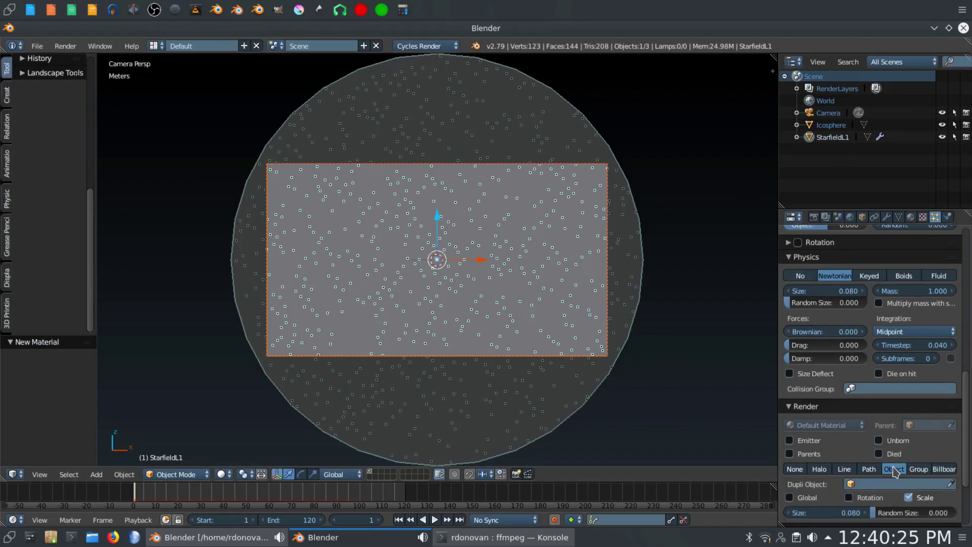
{"action": "left_click", "coordinate": [856, 486]}
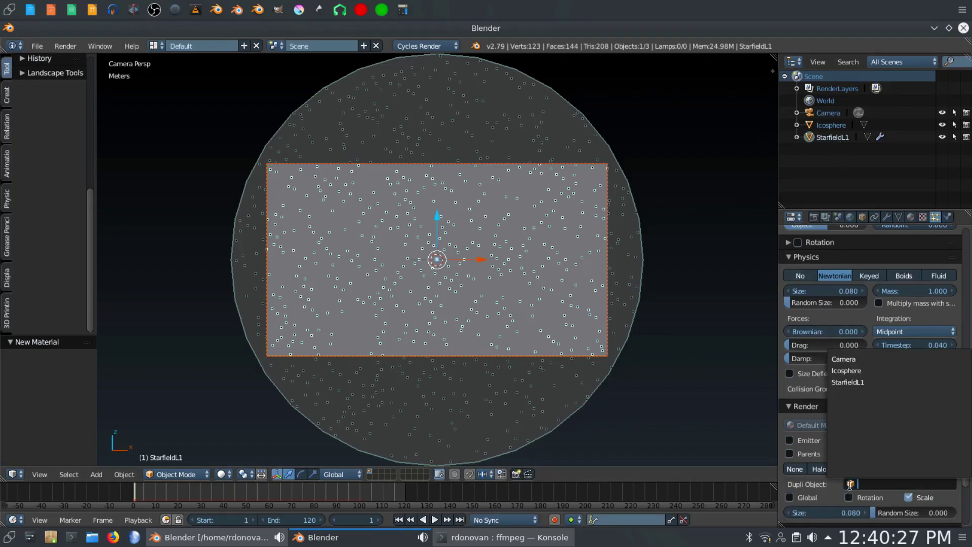
{"action": "left_click", "coordinate": [849, 371]}
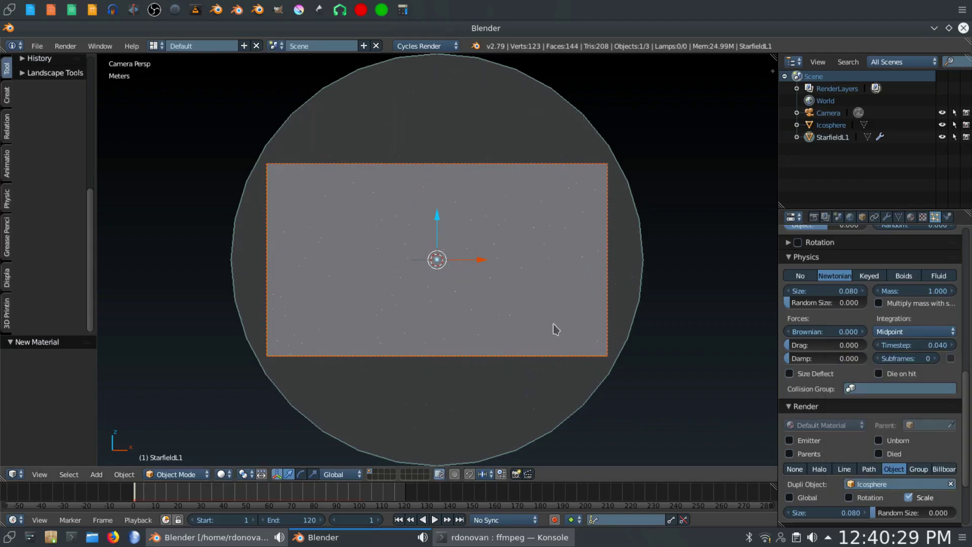
Step: Set the random size of the StarfieldL1 particles to 1.000
{"action": "scroll", "coordinate": [549, 327], "scroll_direction": "up", "scroll_amount": 3}
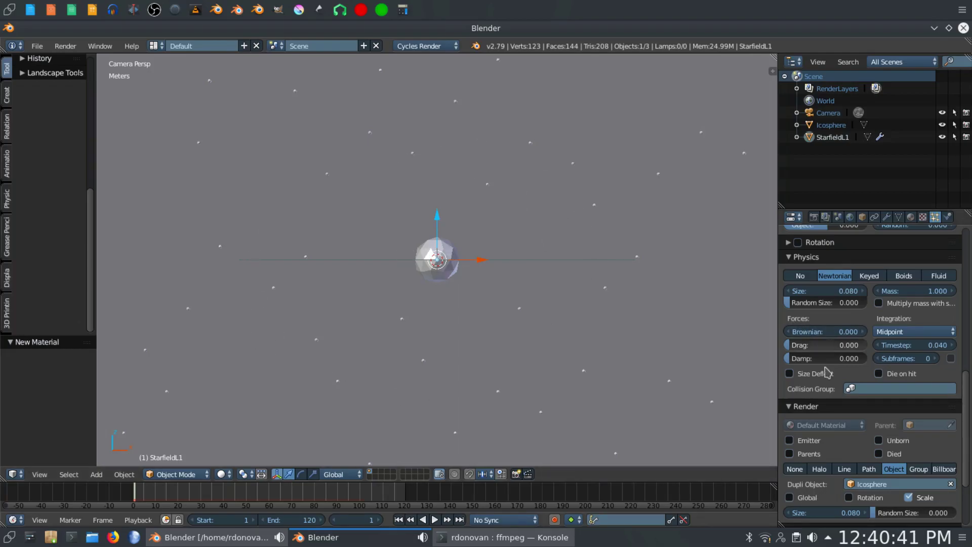
{"action": "scroll", "coordinate": [826, 373], "scroll_direction": "down", "scroll_amount": 2}
{"action": "left_click_drag", "start_coordinate": [895, 466], "coordinate": [962, 466]}
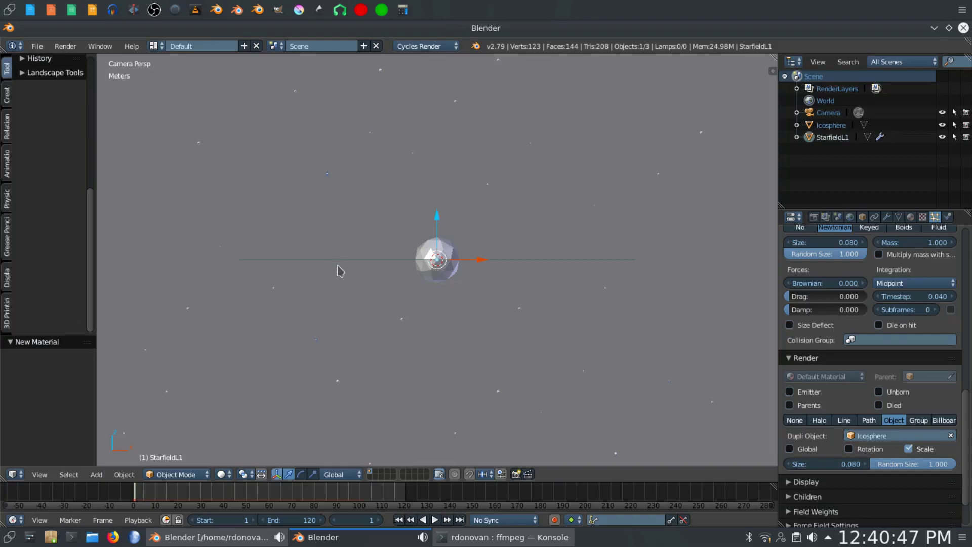
{"action": "scroll", "coordinate": [378, 341], "scroll_direction": "down", "scroll_amount": 5}
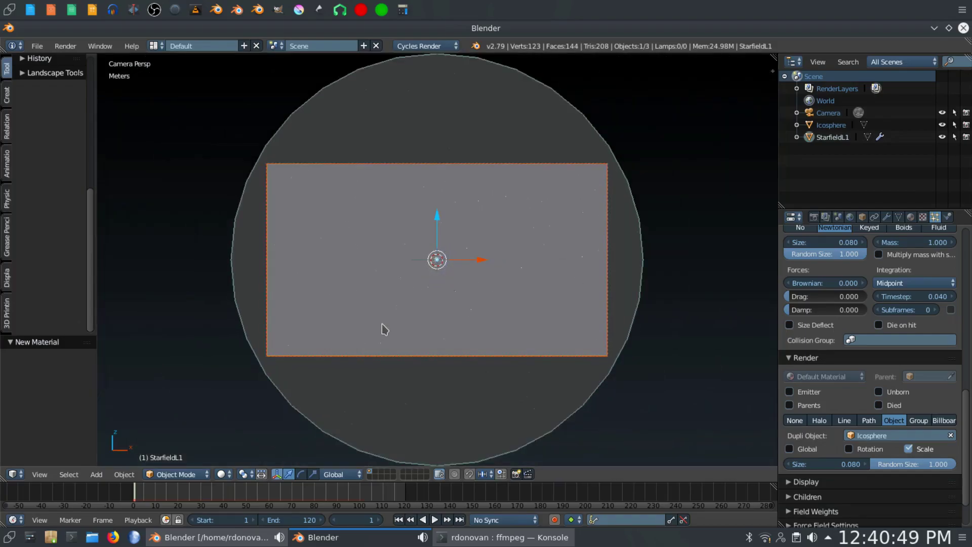
{"action": "scroll", "coordinate": [384, 329], "scroll_direction": "down", "scroll_amount": 1}
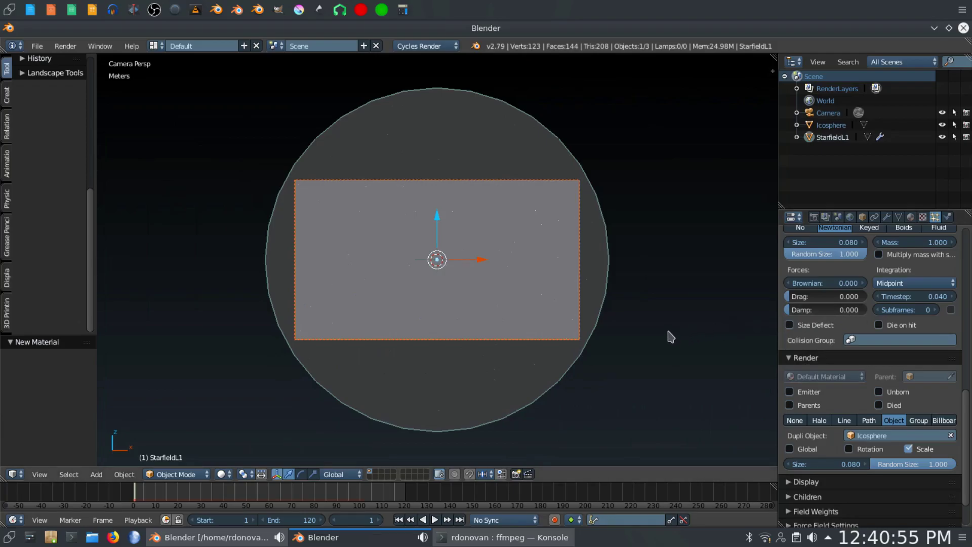
Step: Add a wind force field at the origin and move it 10 m along the Y axis, behind the starfield
{"action": "key", "text": "KP_3"}
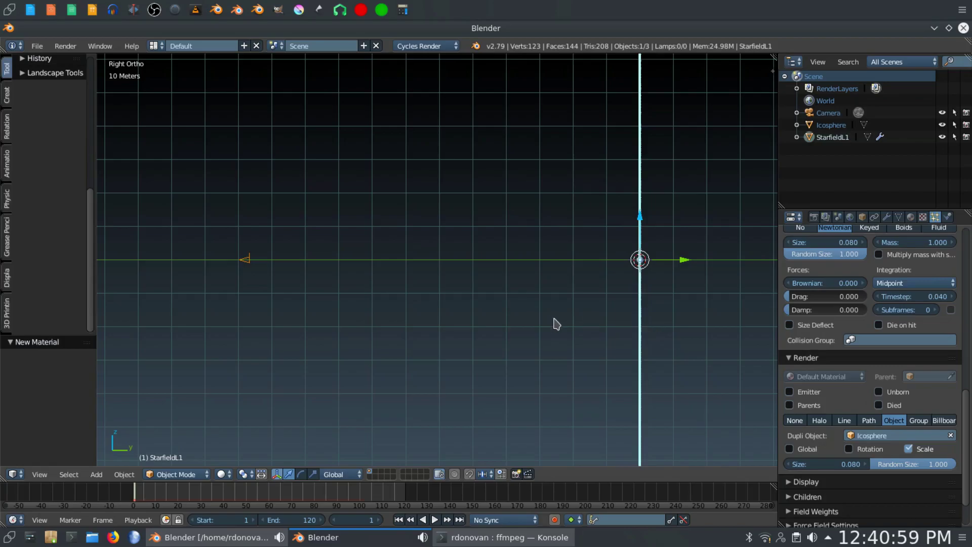
{"action": "key", "text": "shift+a"}
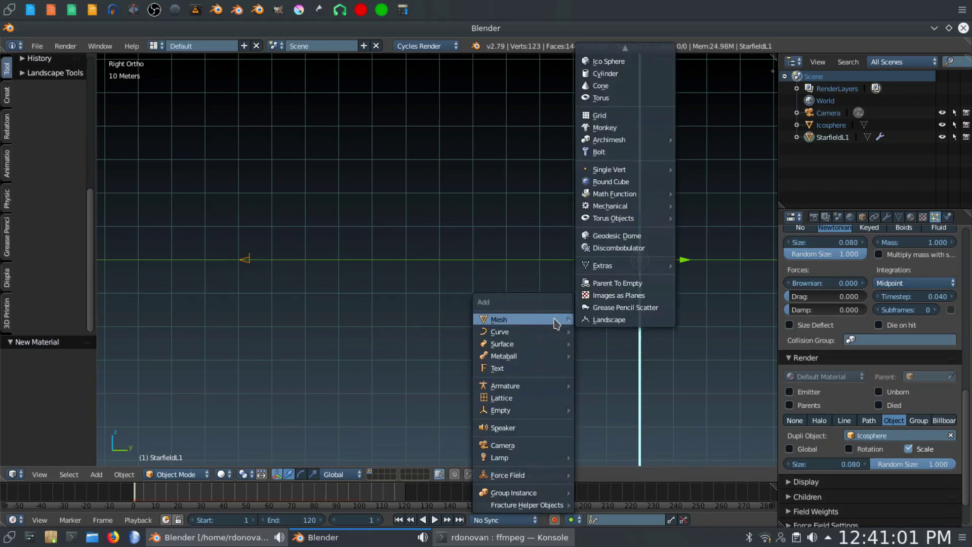
{"action": "mouse_move", "coordinate": [524, 475]}
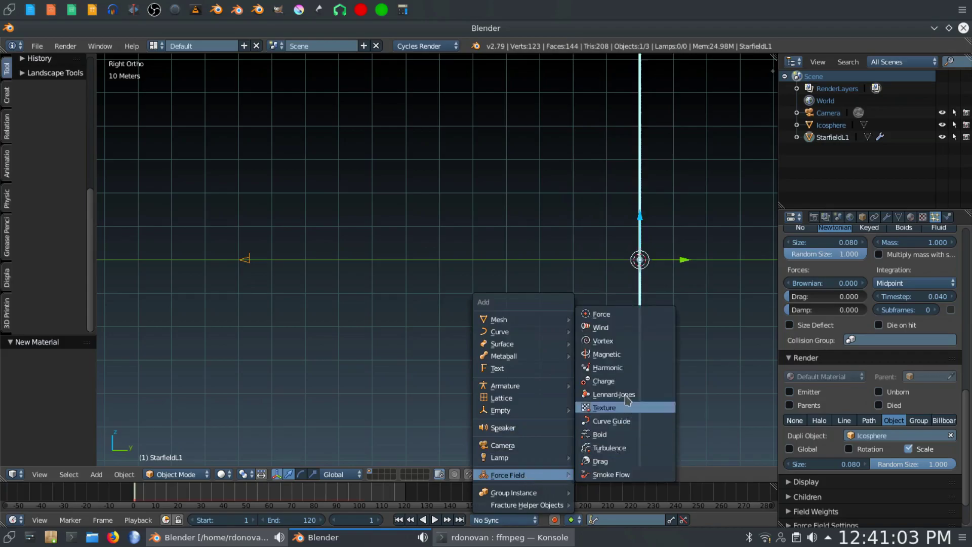
{"action": "left_click", "coordinate": [621, 333]}
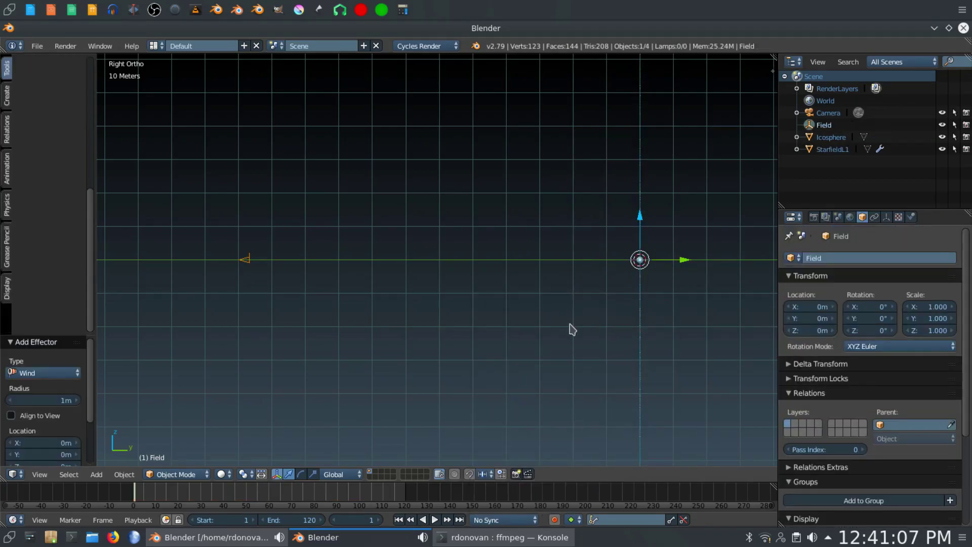
{"action": "key", "text": "g"}
{"action": "key", "text": "y"}
{"action": "type", "text": "10"}
{"action": "key", "text": "Return"}
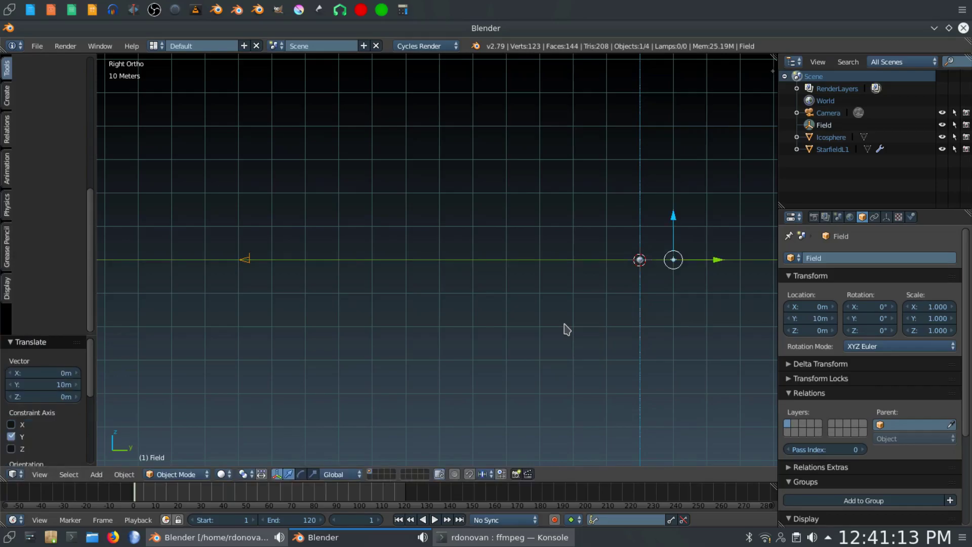
Step: Rename the force field object as Wind
{"action": "left_click", "coordinate": [828, 258]}
{"action": "type", "text": "Wind"}
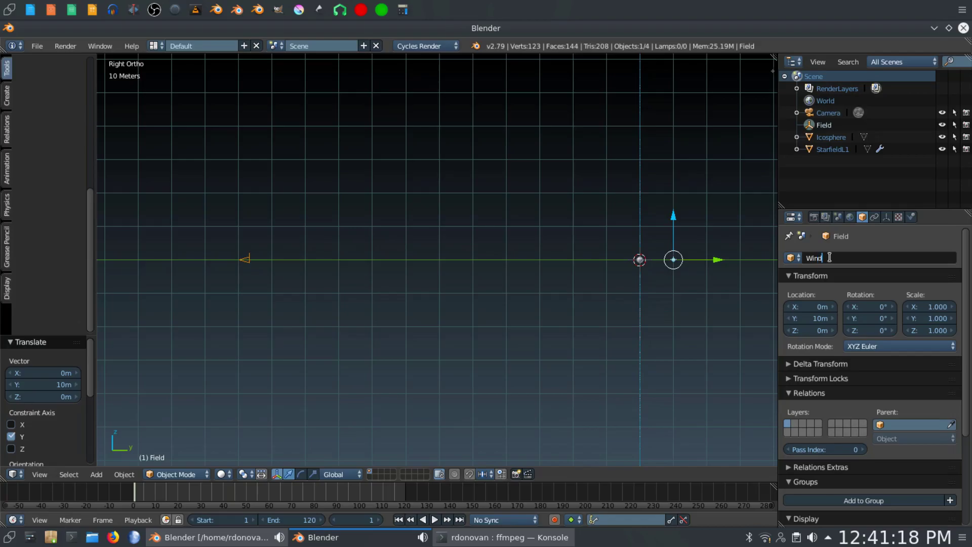
{"action": "key", "text": "Return"}
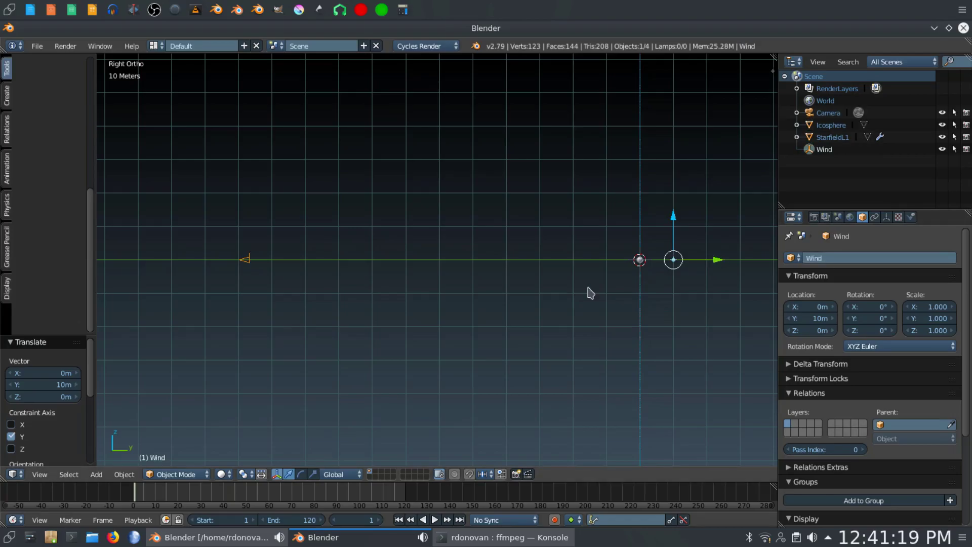
Step: Rotate the Wind force field 90° about the X axis so it blows toward the camera
{"action": "middle_click_drag", "start_coordinate": [714, 365], "coordinate": [490, 224], "text": "shift"}
{"action": "scroll", "coordinate": [557, 397], "scroll_direction": "up", "scroll_amount": 7}
{"action": "scroll", "coordinate": [560, 304], "scroll_direction": "up", "scroll_amount": 3}
{"action": "middle_click_drag", "start_coordinate": [507, 318], "coordinate": [382, 335], "text": "shift"}
{"action": "scroll", "coordinate": [534, 350], "scroll_direction": "up", "scroll_amount": 6}
{"action": "middle_click_drag", "start_coordinate": [536, 351], "coordinate": [278, 378], "text": "shift"}
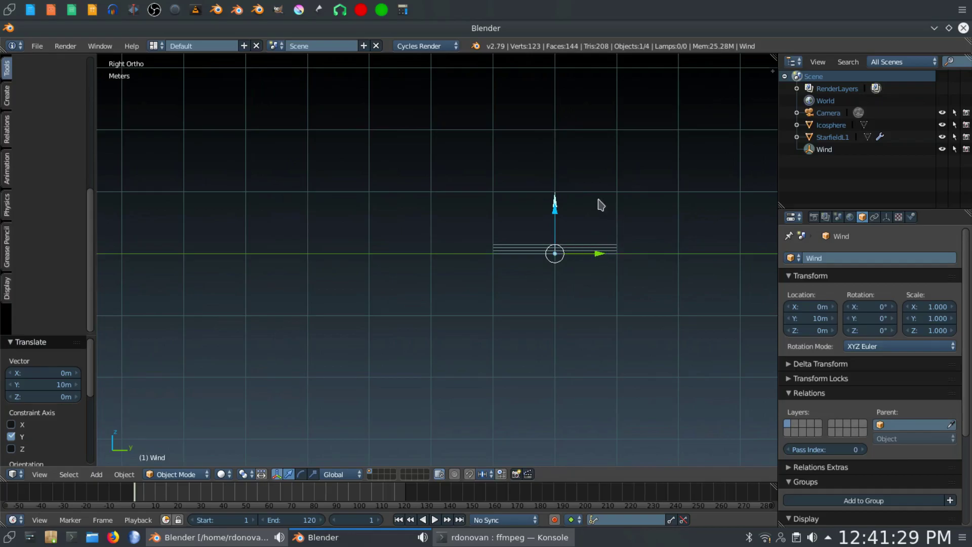
{"action": "key", "text": "r"}
{"action": "type", "text": "x90"}
{"action": "key", "text": "Return"}
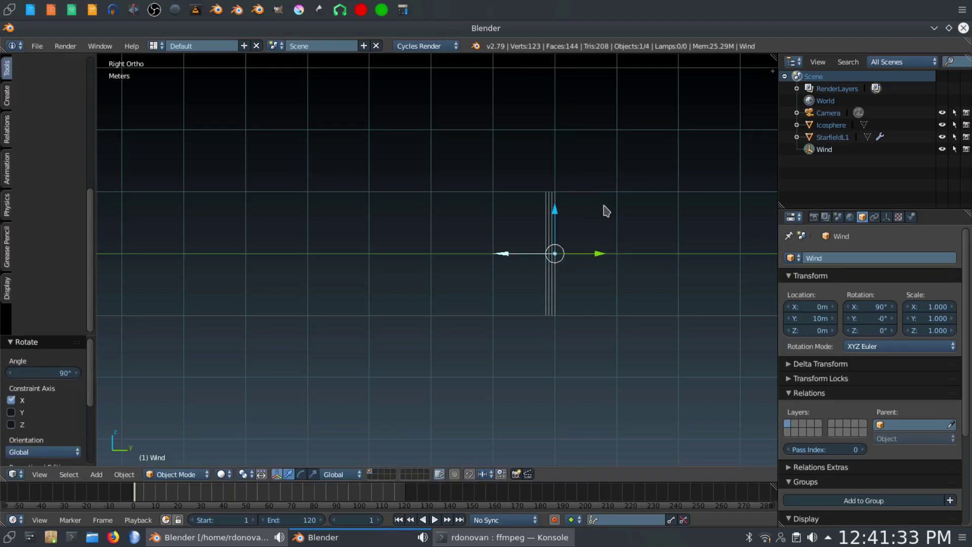
Step: Play the animation in the side view to check how the wind moves the particles, returning to the first frame
{"action": "scroll", "coordinate": [298, 274], "scroll_direction": "down", "scroll_amount": 7}
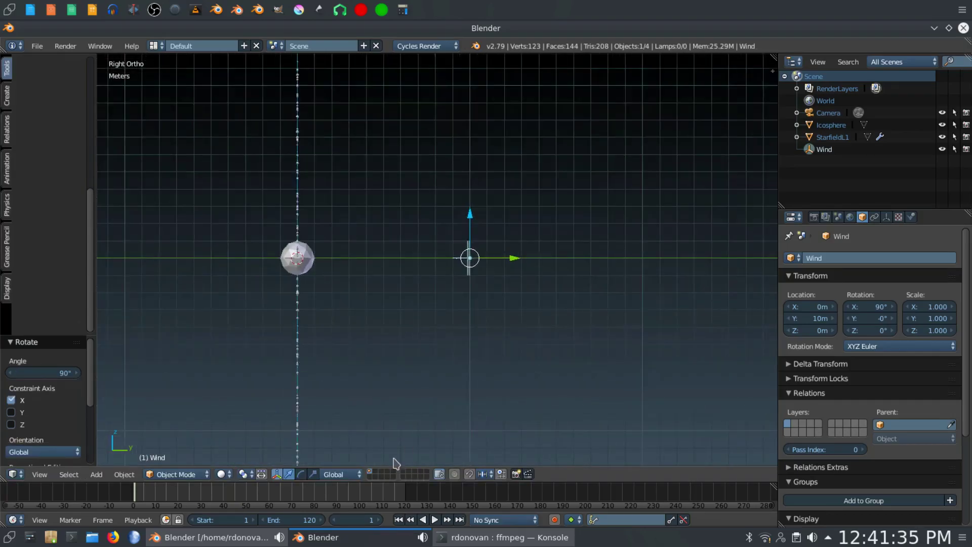
{"action": "left_click", "coordinate": [435, 520]}
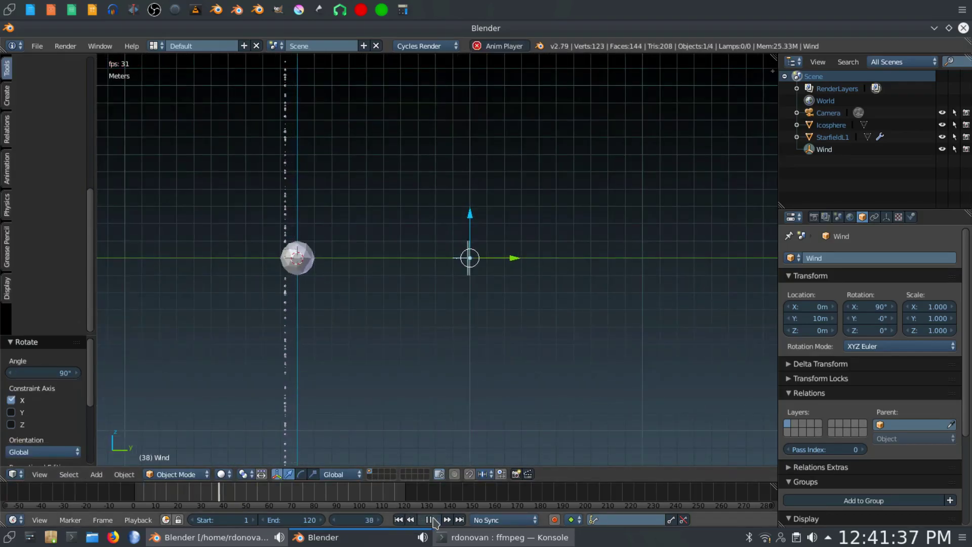
{"action": "left_click", "coordinate": [432, 520]}
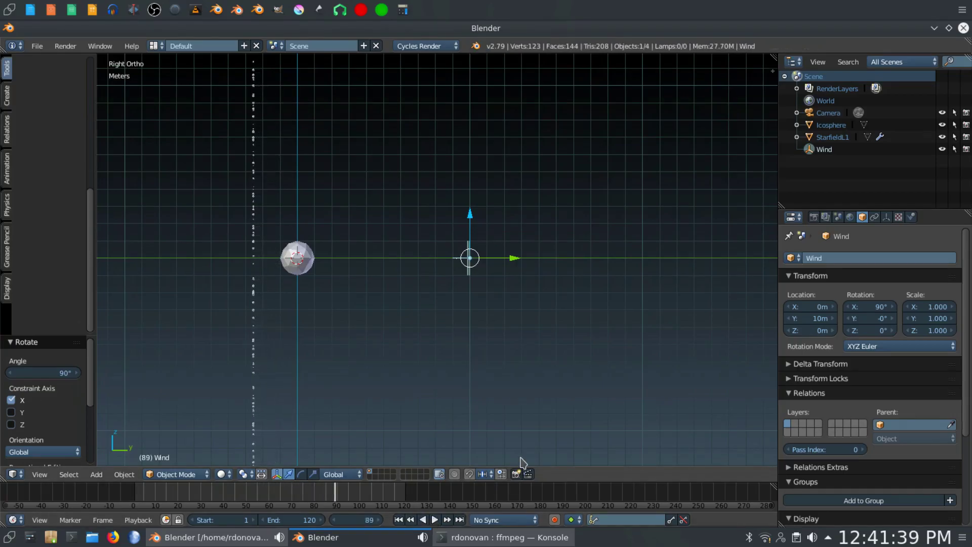
{"action": "left_click", "coordinate": [399, 520]}
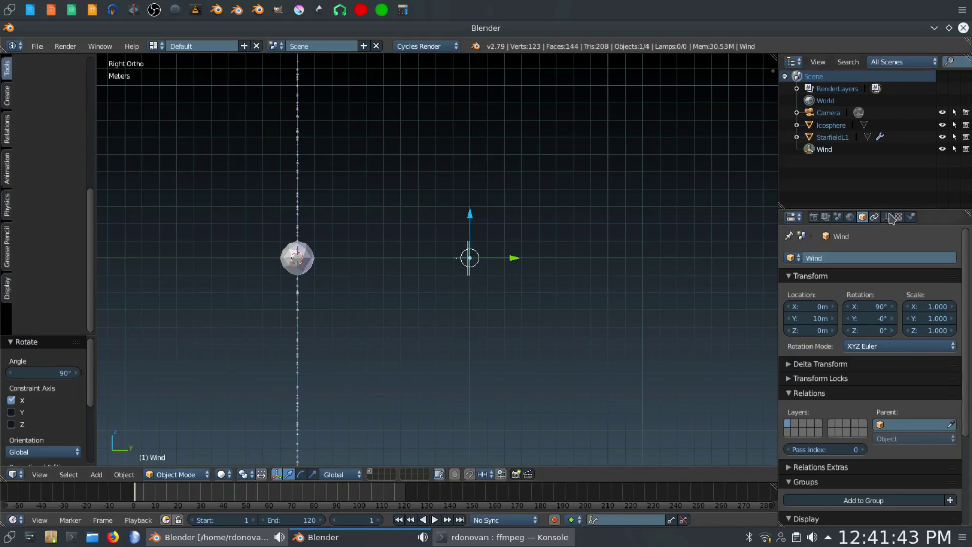
Step: Set the wind force field's strength to 0 and keyframe it at frames 1 and 30
{"action": "left_click", "coordinate": [911, 218]}
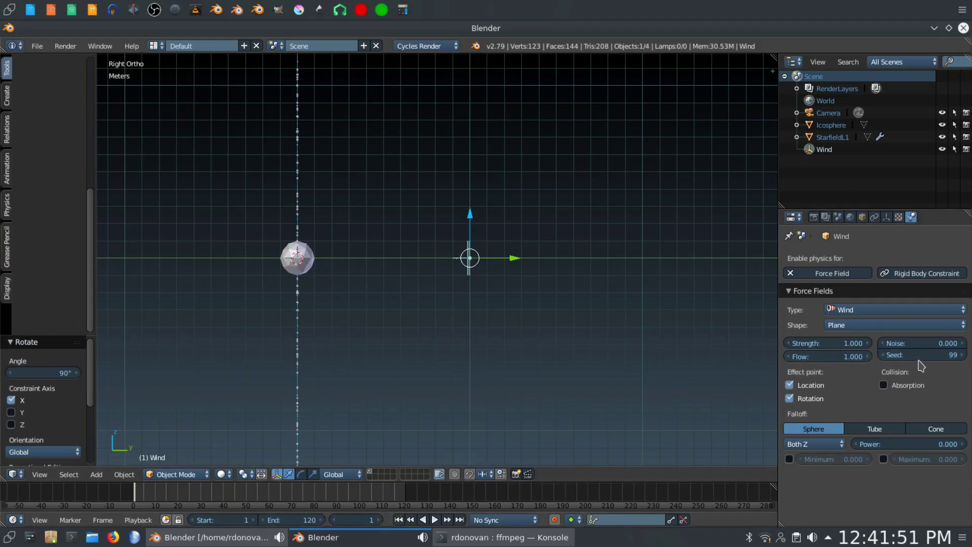
{"action": "left_click", "coordinate": [839, 344]}
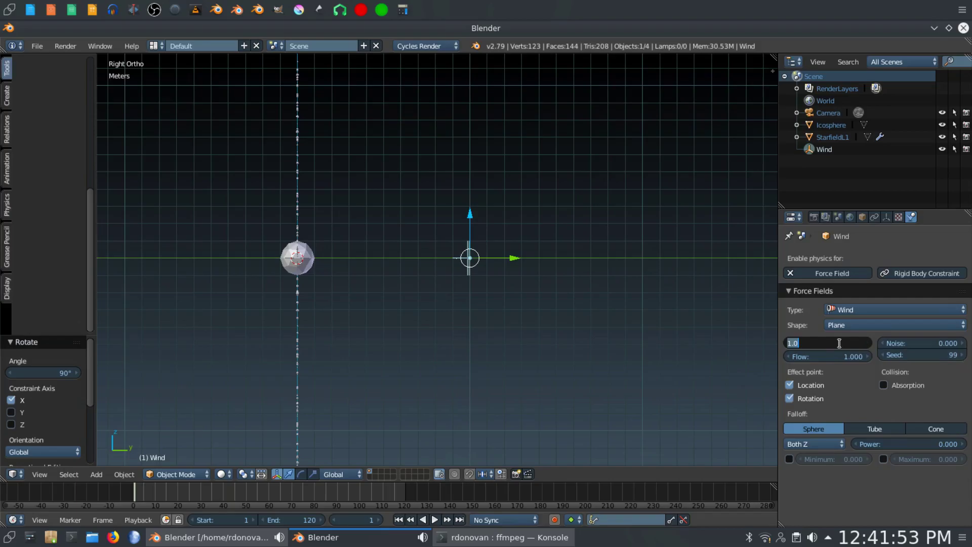
{"action": "type", "text": "0"}
{"action": "key", "text": "Return"}
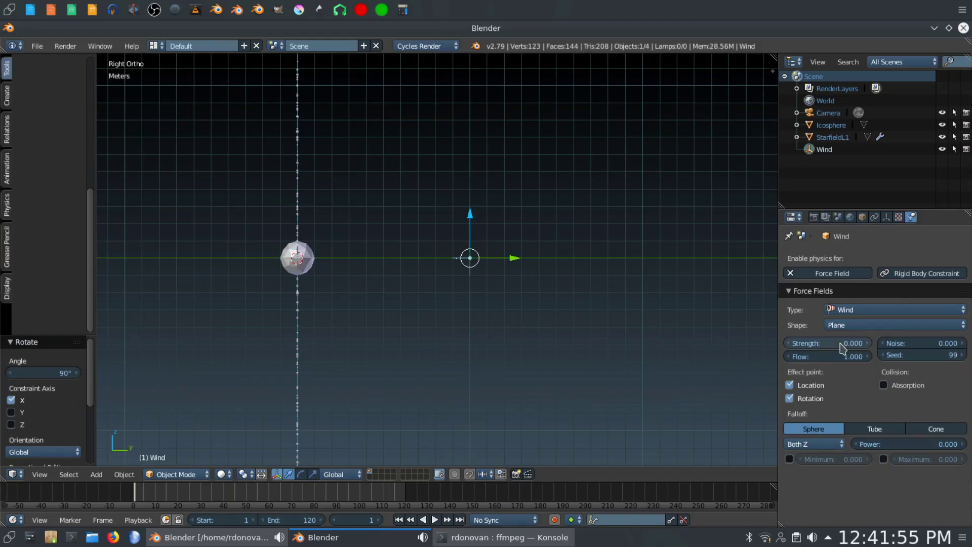
{"action": "key", "text": "i"}
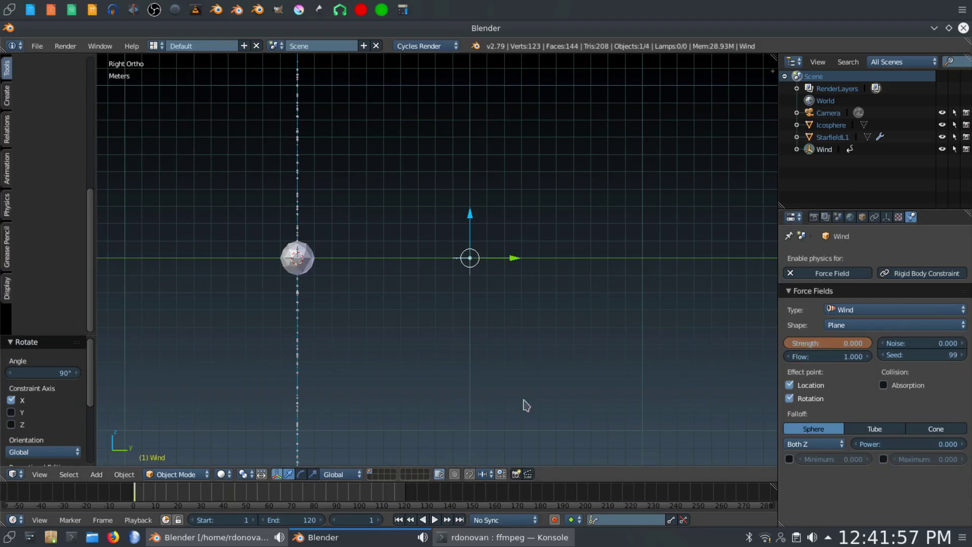
{"action": "left_click", "coordinate": [202, 495]}
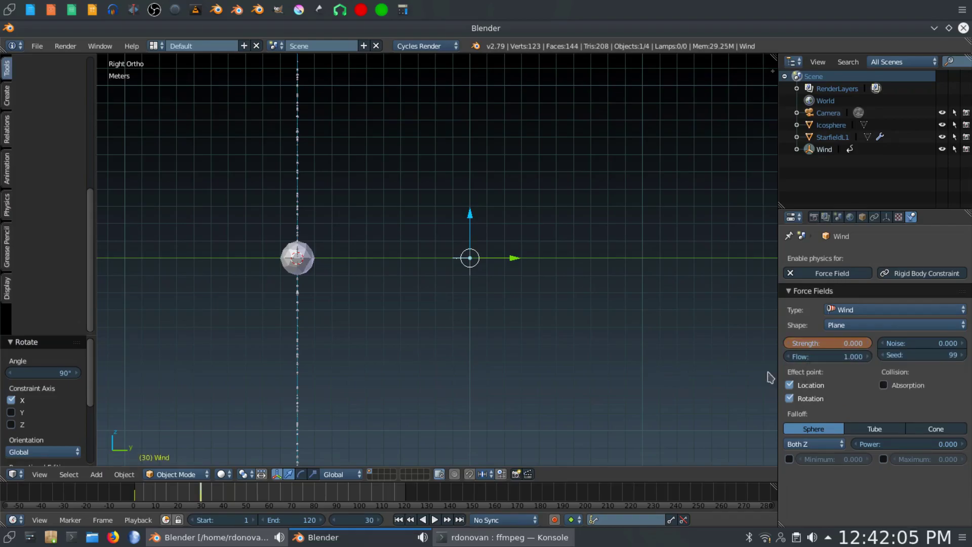
Step: Keyframe the wind strength at 300 on frame 120 and return to the first frame
{"action": "left_click", "coordinate": [405, 495]}
{"action": "left_click", "coordinate": [815, 344]}
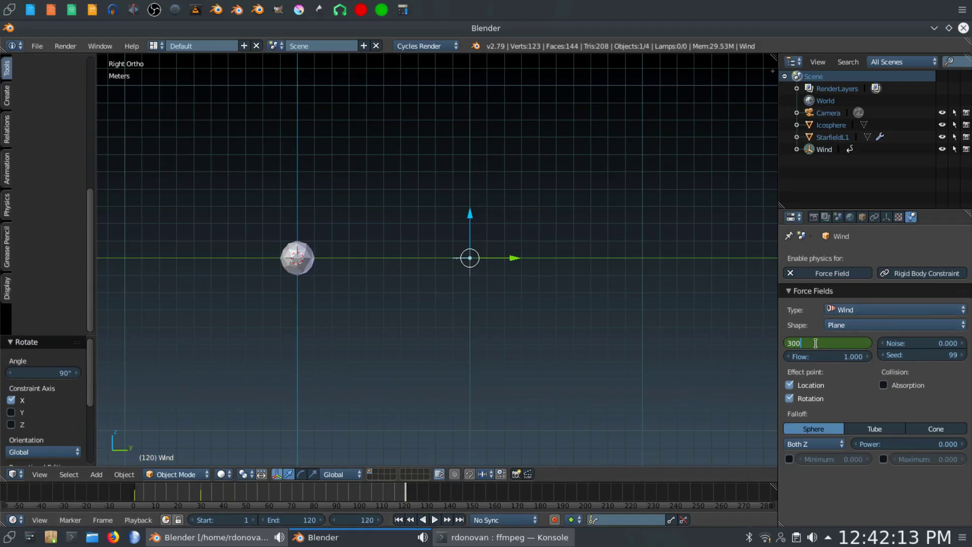
{"action": "key", "text": "Return"}
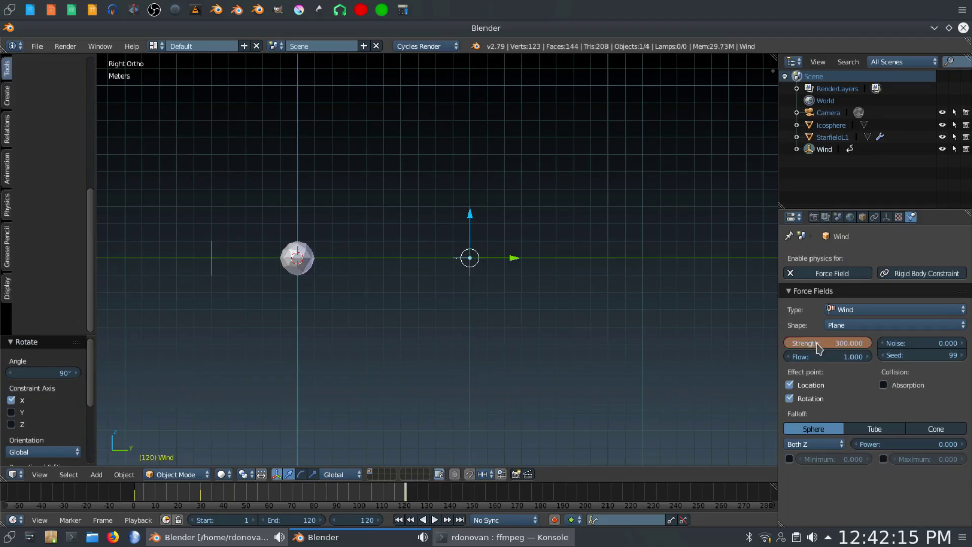
{"action": "left_click", "coordinate": [399, 520]}
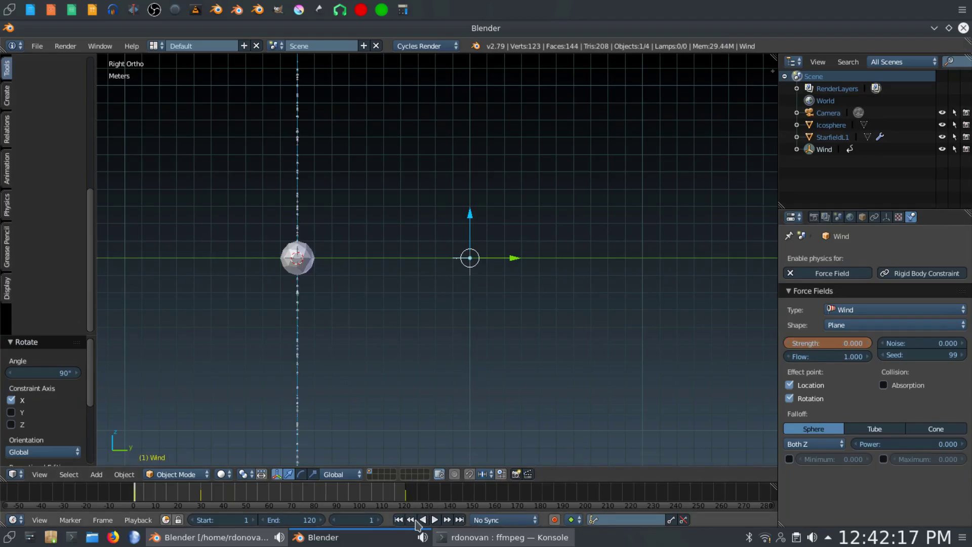
Step: Play the animation from the top view to check how the keyframed wind pushes the star particles toward the camera
{"action": "key", "text": "KP_7"}
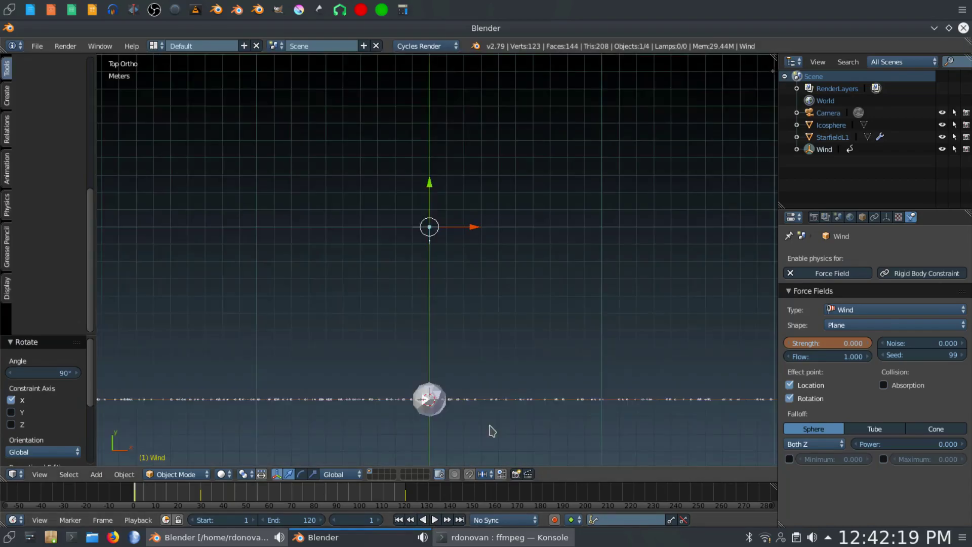
{"action": "scroll", "coordinate": [505, 412], "scroll_direction": "down", "scroll_amount": 6}
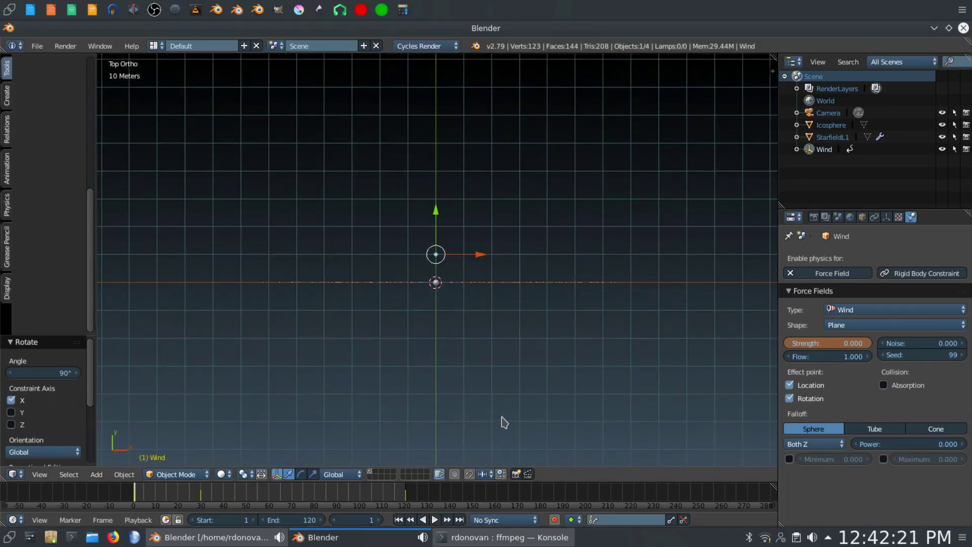
{"action": "middle_click_drag", "start_coordinate": [505, 423], "coordinate": [499, 234], "text": "shift"}
{"action": "scroll", "coordinate": [499, 234], "scroll_direction": "up", "scroll_amount": 1}
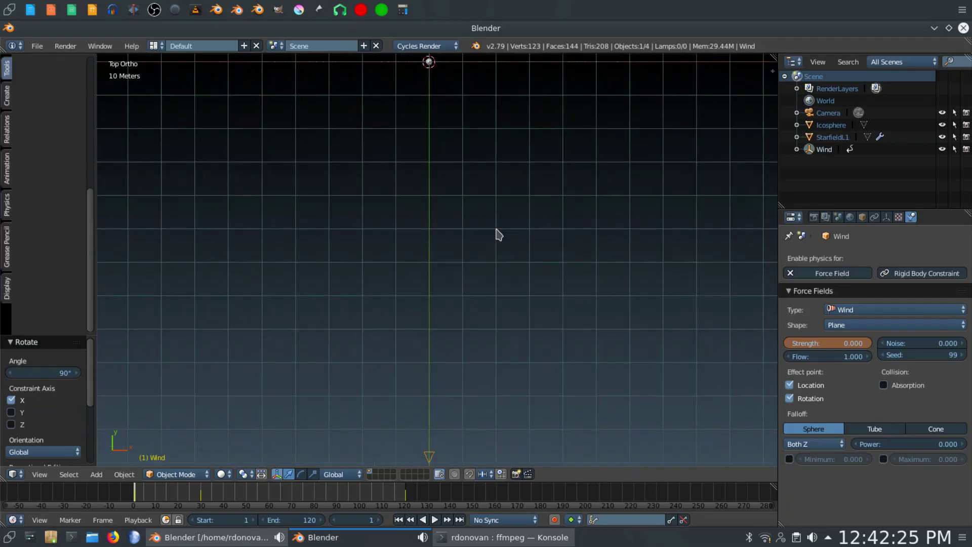
{"action": "left_click", "coordinate": [432, 520]}
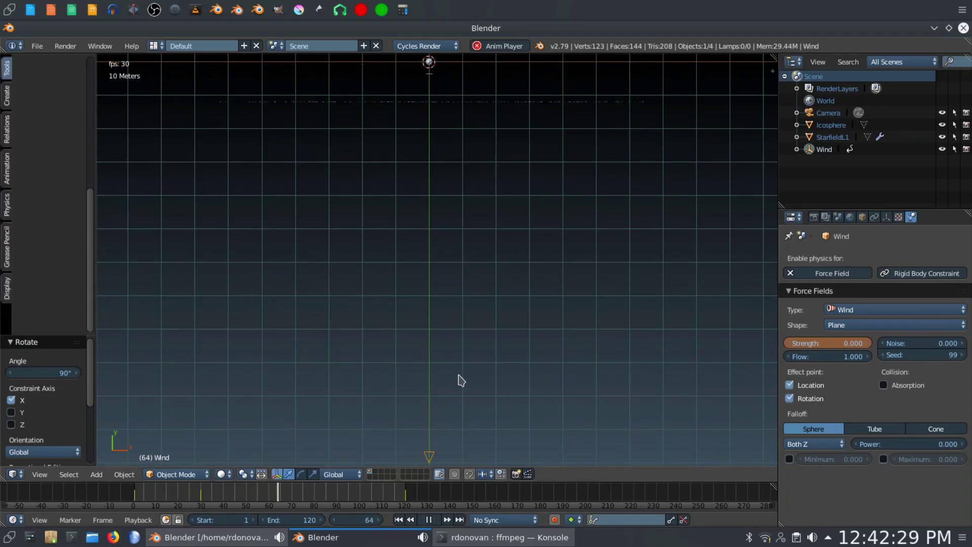
{"action": "left_click", "coordinate": [429, 520]}
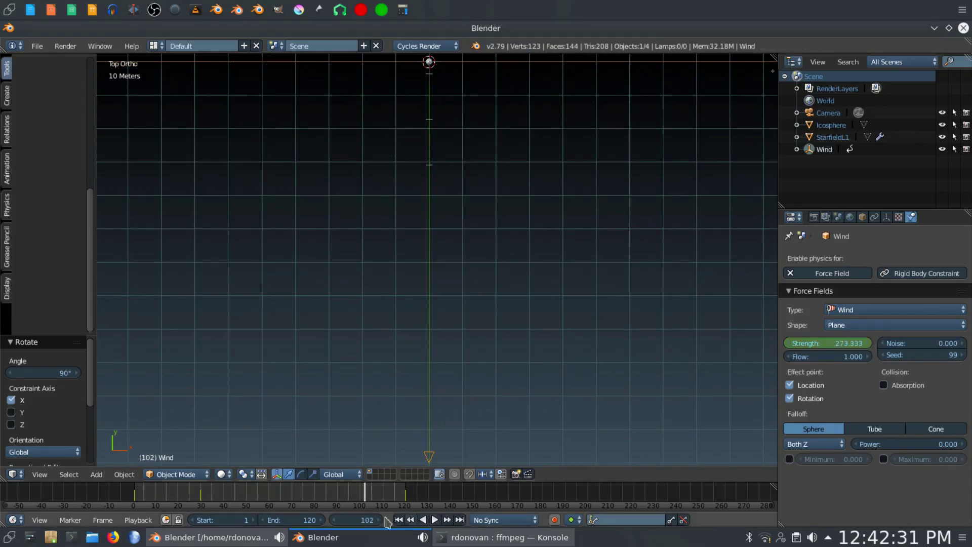
Step: Step back through the frames to examine the particle row approaching the camera, returning to the first frame
{"action": "left_click", "coordinate": [334, 522]}
{"action": "left_click", "coordinate": [333, 522]}
{"action": "left_click", "coordinate": [333, 521]}
{"action": "left_click", "coordinate": [334, 521]}
{"action": "left_click", "coordinate": [334, 522]}
{"action": "left_click", "coordinate": [334, 522]}
{"action": "left_click", "coordinate": [334, 521]}
{"action": "left_click", "coordinate": [333, 521]}
{"action": "left_click", "coordinate": [334, 522]}
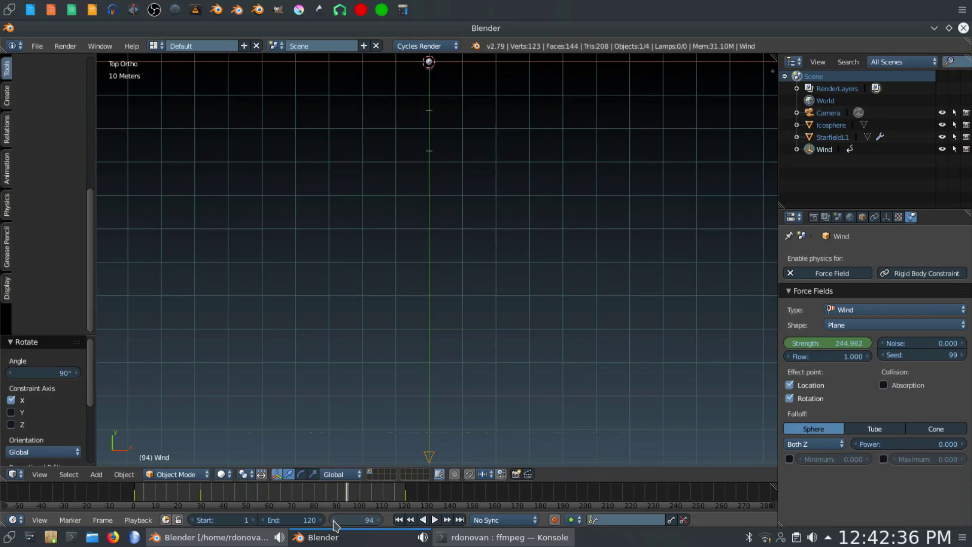
{"action": "left_click", "coordinate": [378, 522]}
{"action": "left_click_drag", "start_coordinate": [338, 524], "coordinate": [320, 524]}
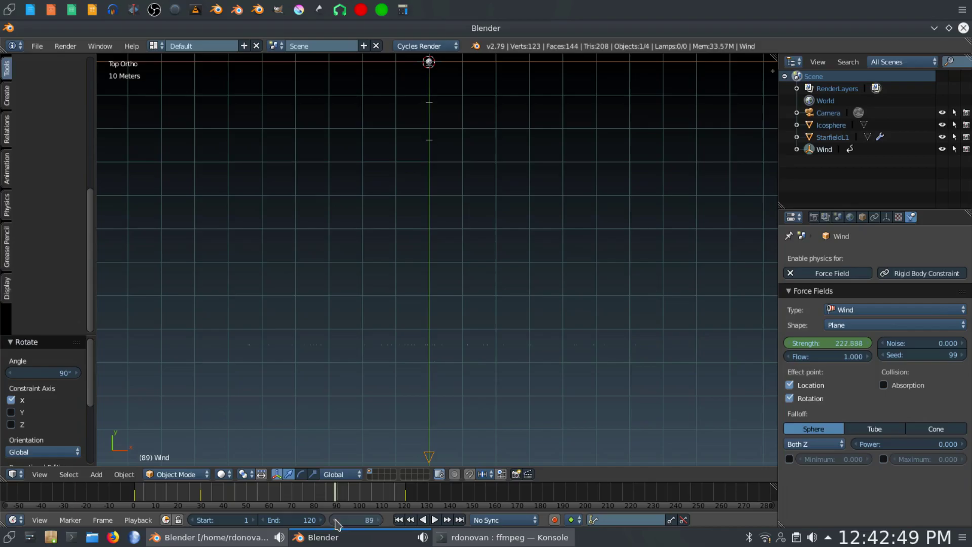
{"action": "mouse_move", "coordinate": [336, 520]}
{"action": "left_mouse_down"}
{"action": "mouse_move", "coordinate": [288, 523]}
{"action": "mouse_move", "coordinate": [332, 523]}
{"action": "mouse_move", "coordinate": [323, 523]}
{"action": "left_mouse_up"}
{"action": "left_click", "coordinate": [399, 520]}
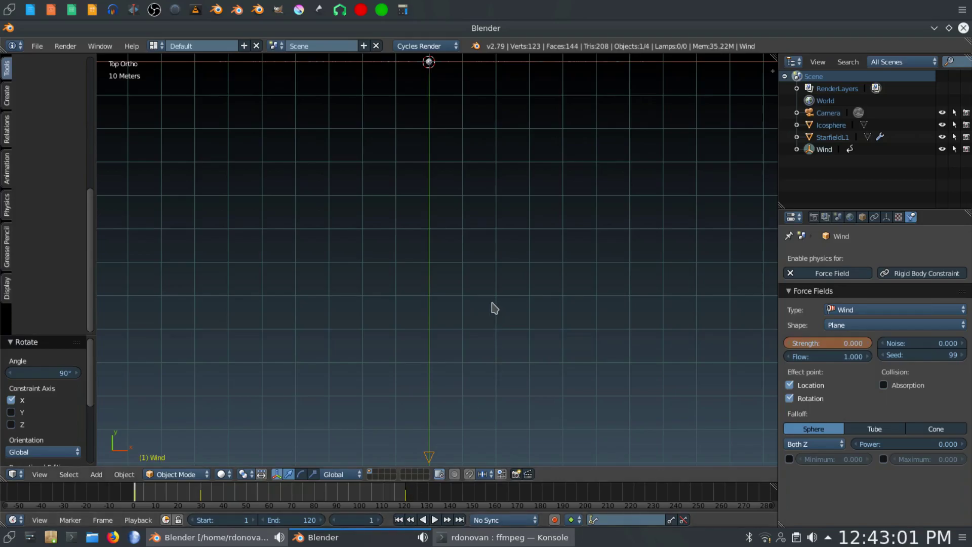
Step: Add a Magnetic force field at the scene origin from the right side view
{"action": "key", "text": "KP_3"}
{"action": "key", "text": "shift+a"}
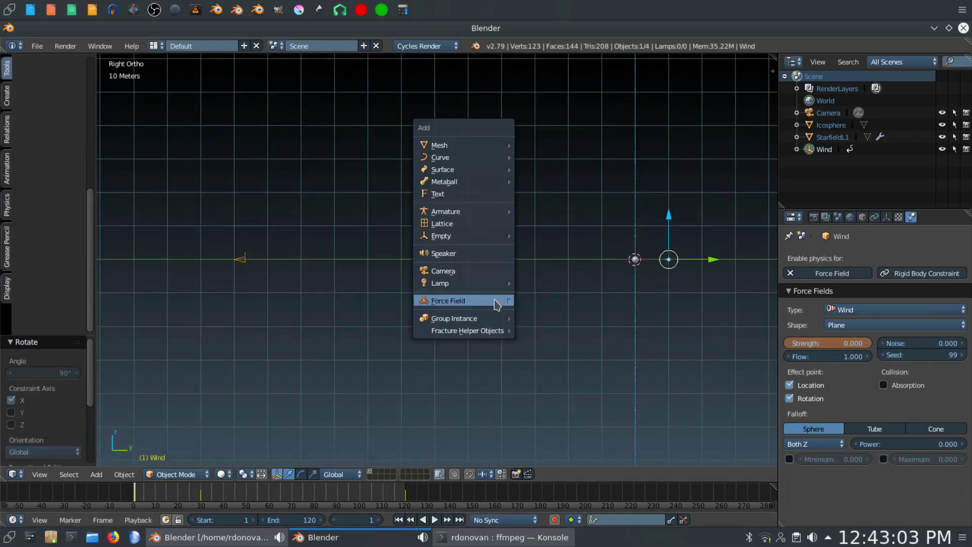
{"action": "mouse_move", "coordinate": [497, 302]}
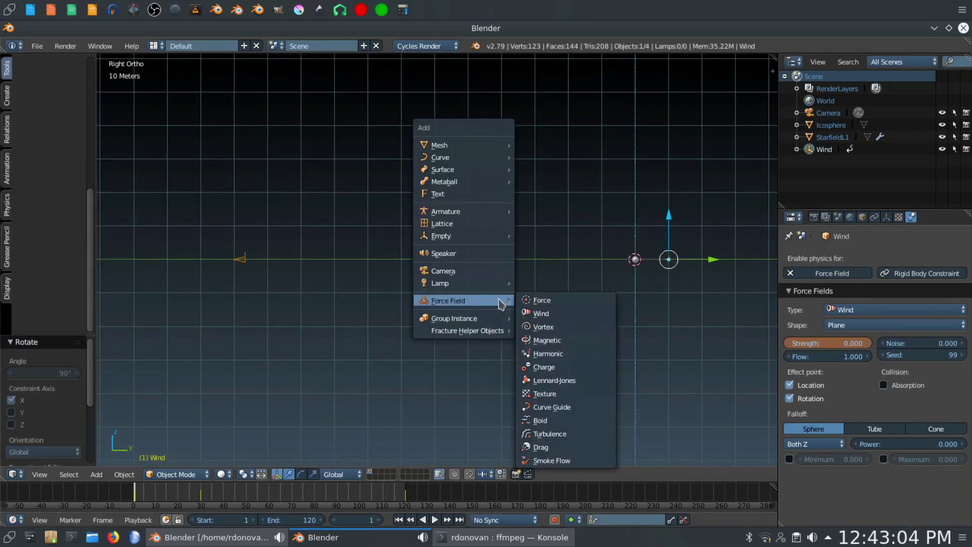
{"action": "left_click", "coordinate": [545, 343]}
Step: Move the Magnetic force field 11 m along the Y axis and rotate it 90° about the X axis
{"action": "key", "text": "g"}
{"action": "type", "text": "y"}
{"action": "type", "text": "1"}
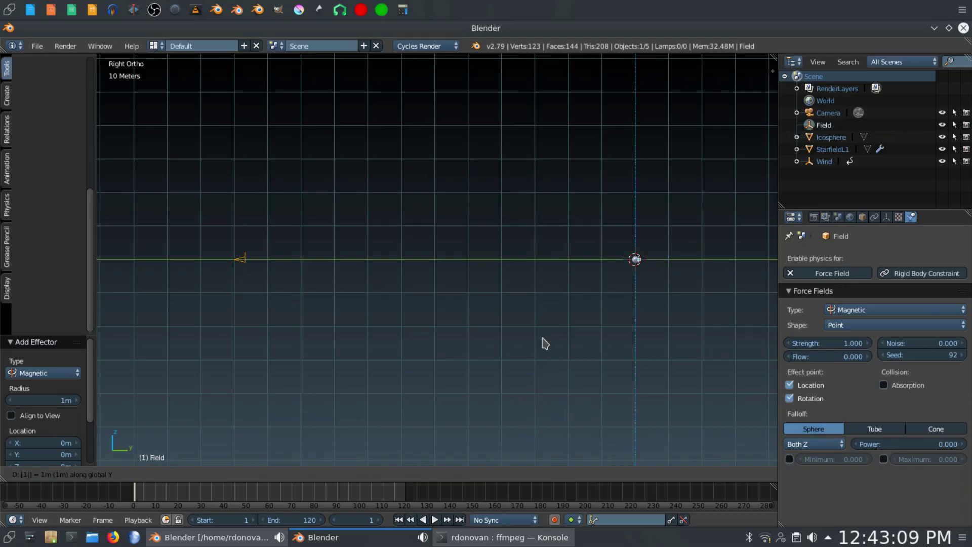
{"action": "type", "text": "1"}
{"action": "key", "text": "Return"}
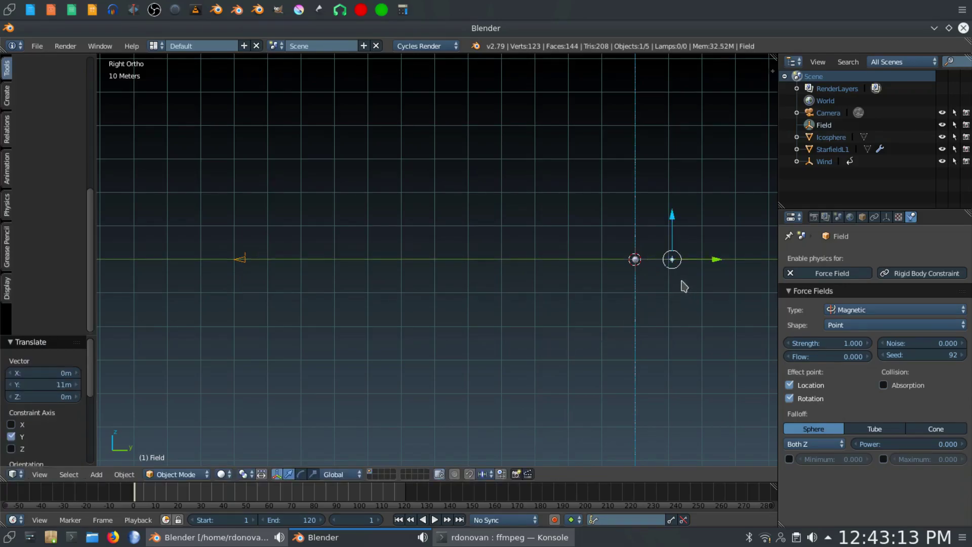
{"action": "type", "text": "rx90"}
{"action": "key", "text": "Return"}
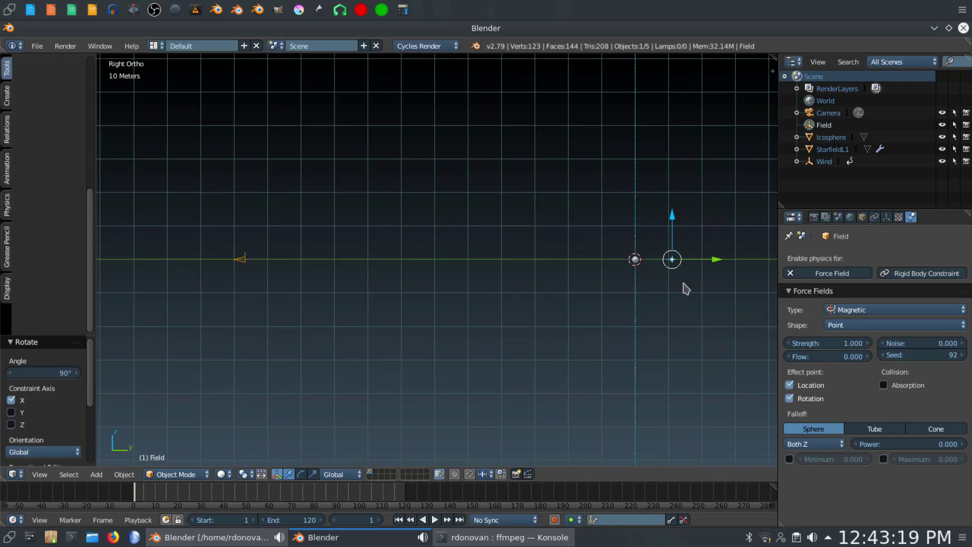
Step: Play the animation from the top view to check the magnetic field's effect on the particles, returning to the first frame
{"action": "key", "text": "KP_7"}
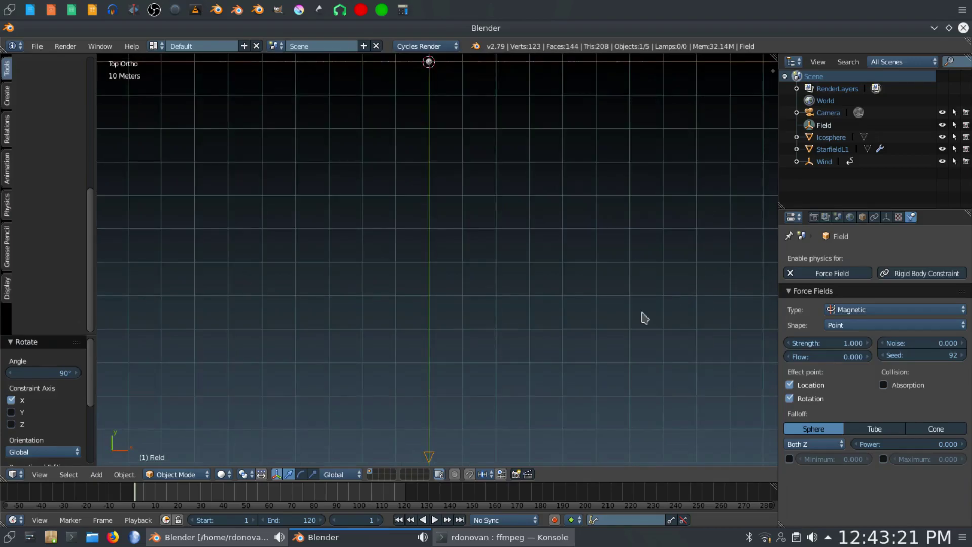
{"action": "left_click", "coordinate": [434, 520]}
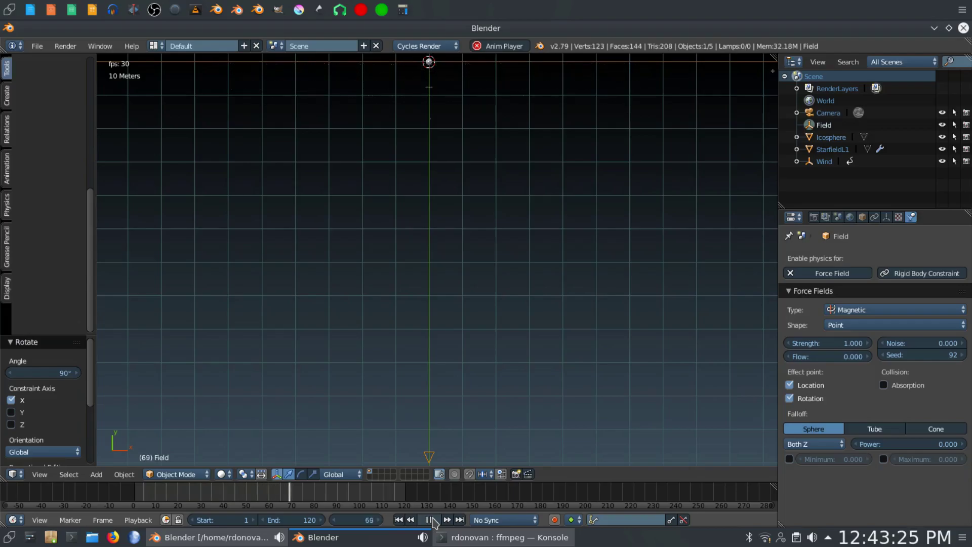
{"action": "left_click", "coordinate": [433, 522]}
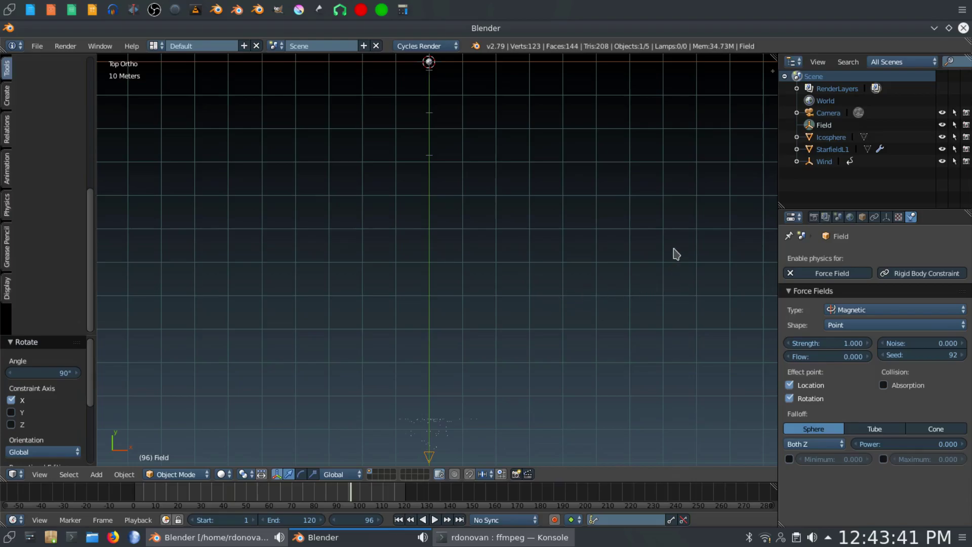
{"action": "left_click", "coordinate": [400, 521]}
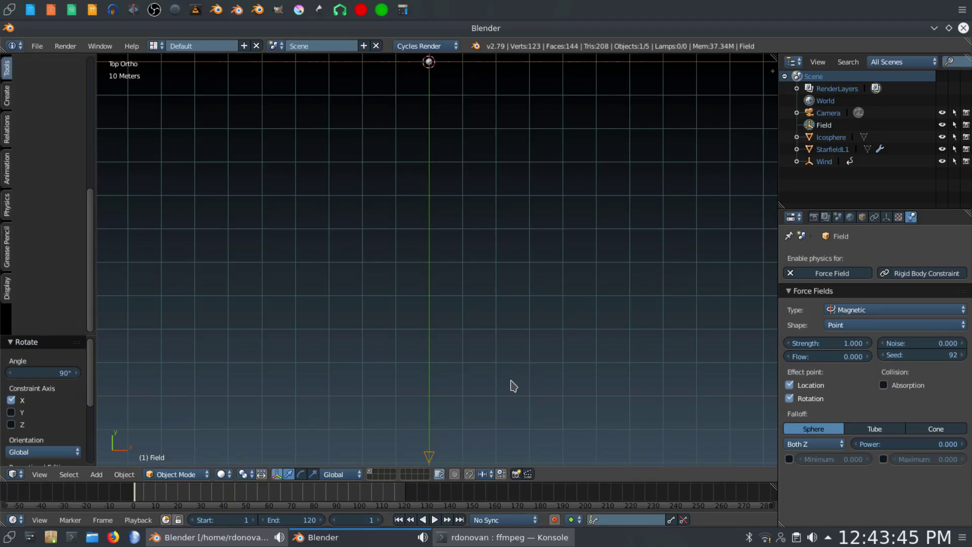
Step: Duplicate the StarfieldL1 plane and offset the copy 4 m along the Y axis
{"action": "key", "text": "KP_3"}
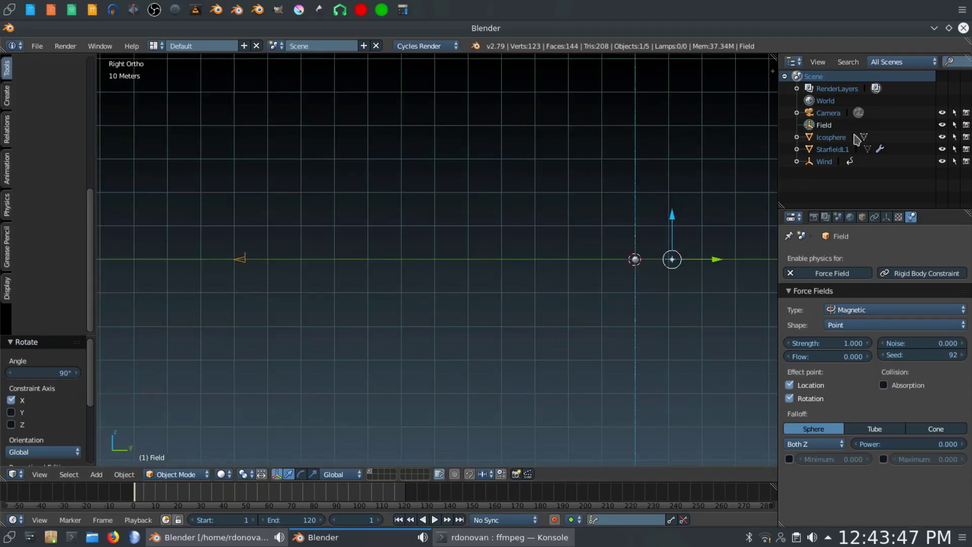
{"action": "left_click", "coordinate": [839, 150]}
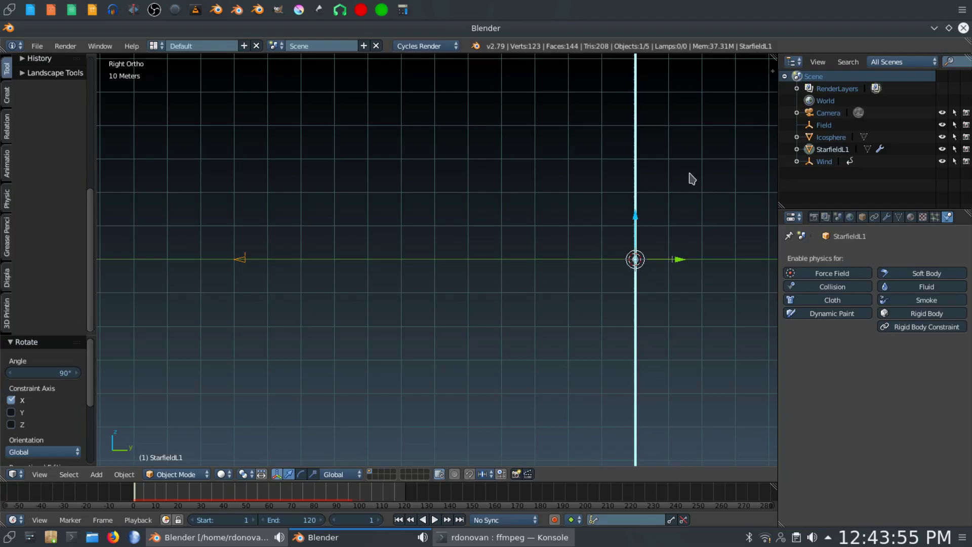
{"action": "key", "text": "shift+d"}
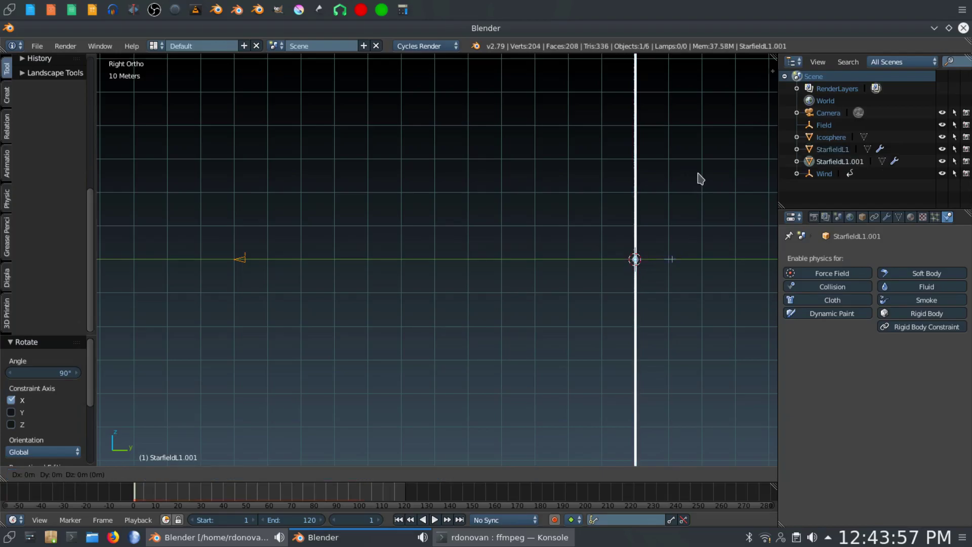
{"action": "key", "text": "y"}
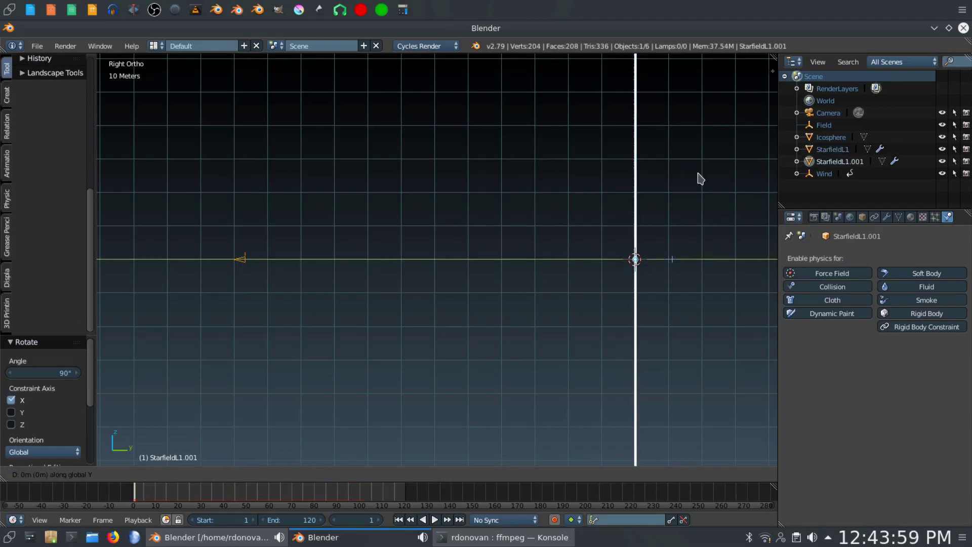
{"action": "type", "text": "4"}
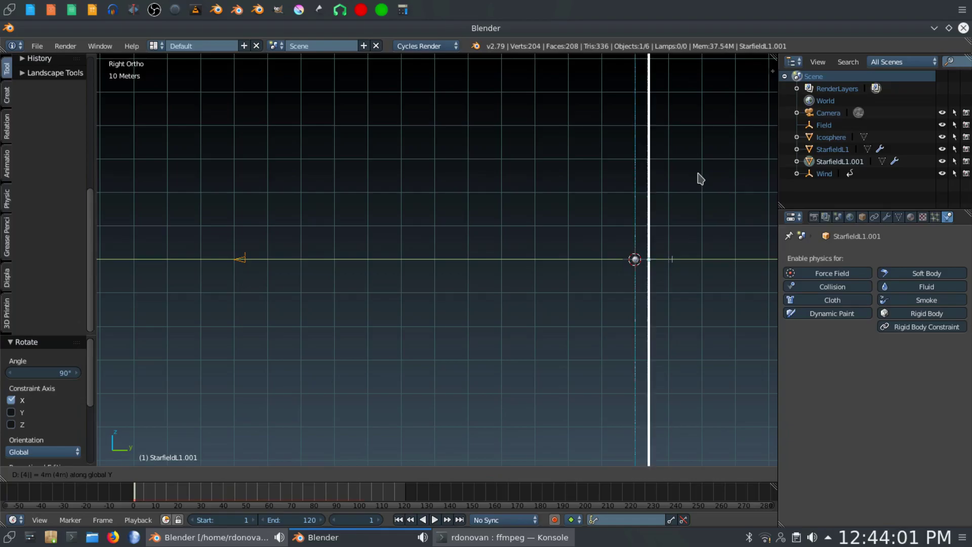
{"action": "key", "text": "Return"}
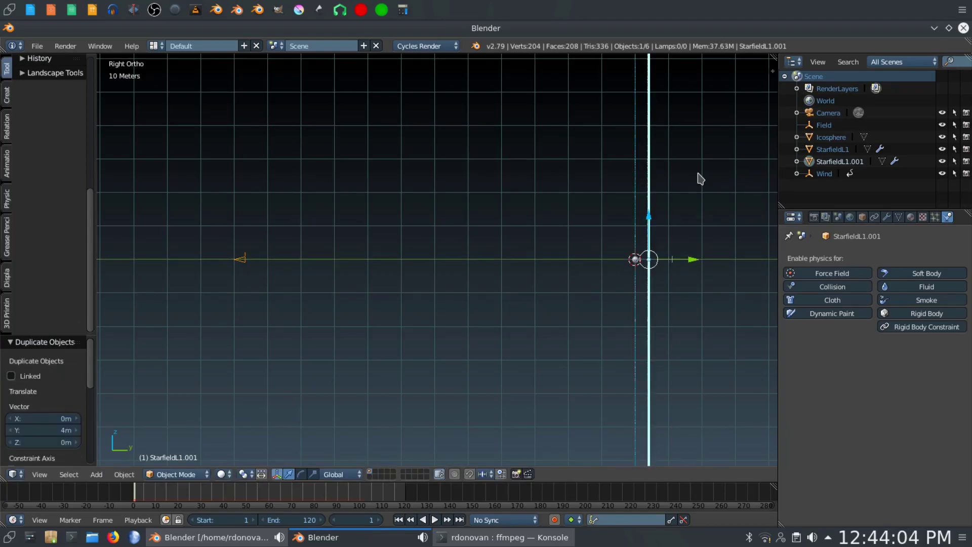
Step: Make the duplicate starfield's particle settings single-user and rename them StarfieldL2
{"action": "left_click", "coordinate": [936, 217]}
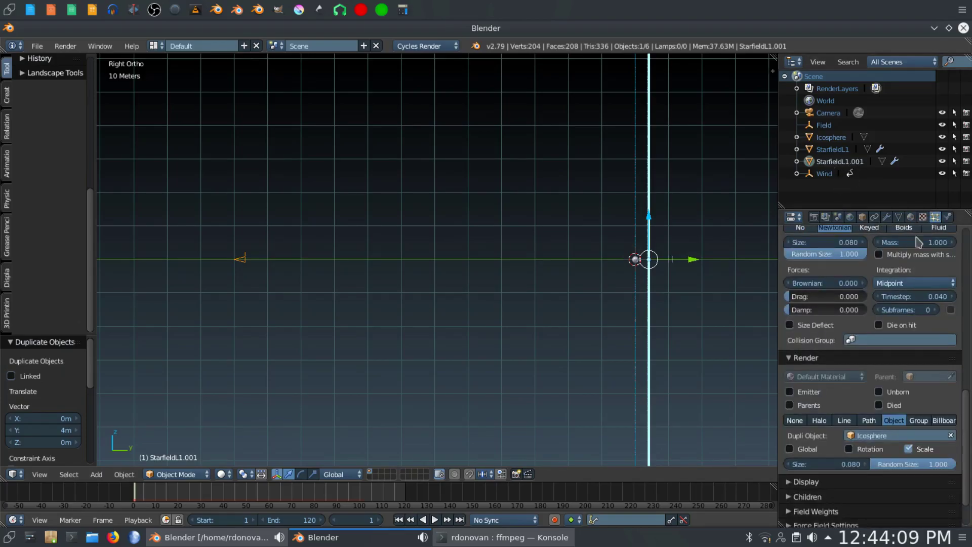
{"action": "scroll", "coordinate": [873, 278], "scroll_direction": "up", "scroll_amount": 15}
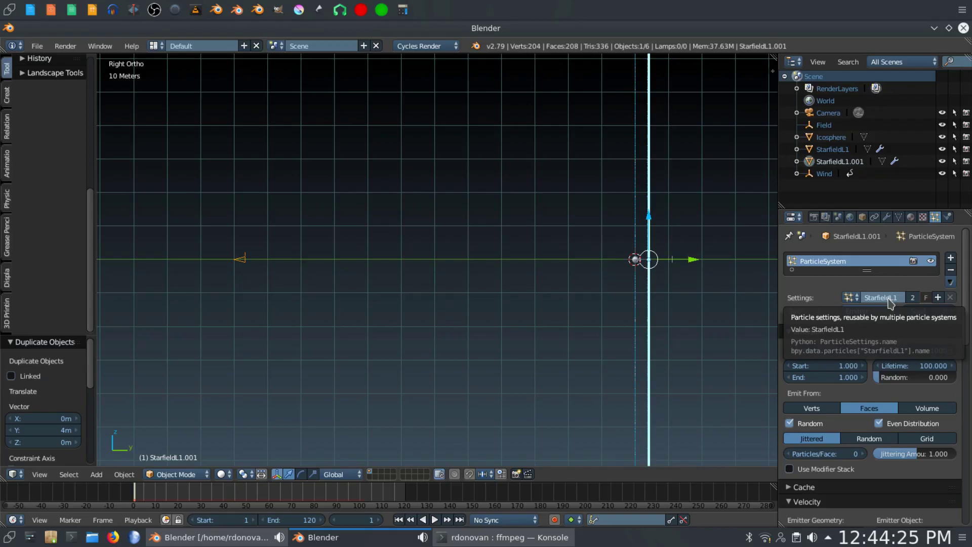
{"action": "left_click", "coordinate": [915, 298]}
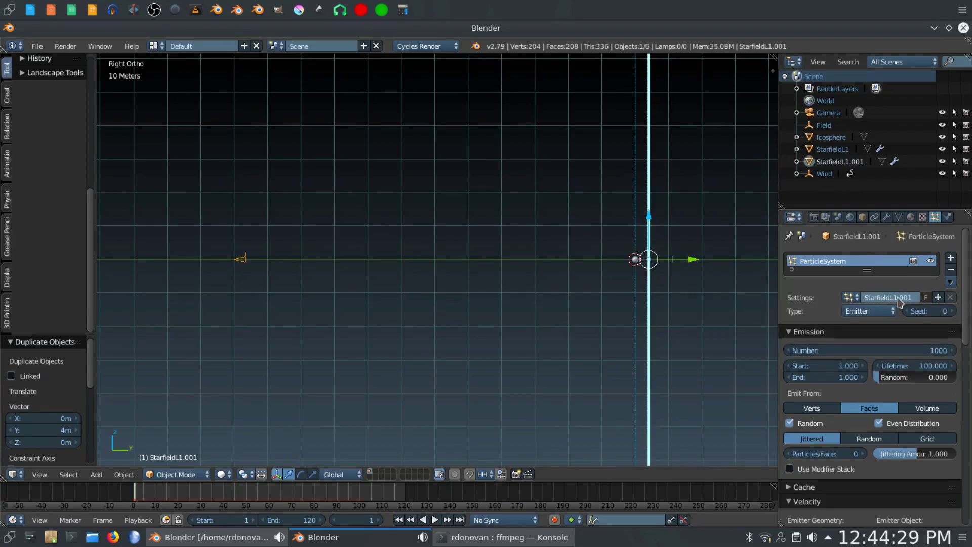
{"action": "left_click", "coordinate": [915, 299]}
{"action": "left_click", "coordinate": [916, 300]}
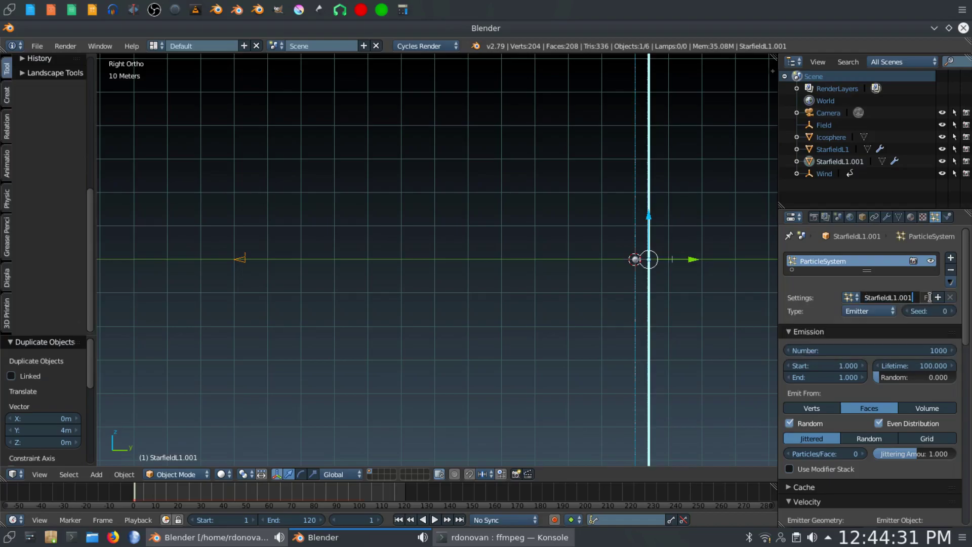
{"action": "key", "text": "BackSpace"}
{"action": "key", "text": "BackSpace"}
{"action": "key", "text": "BackSpace"}
{"action": "type", "text": "2"}
{"action": "key", "text": "Return"}
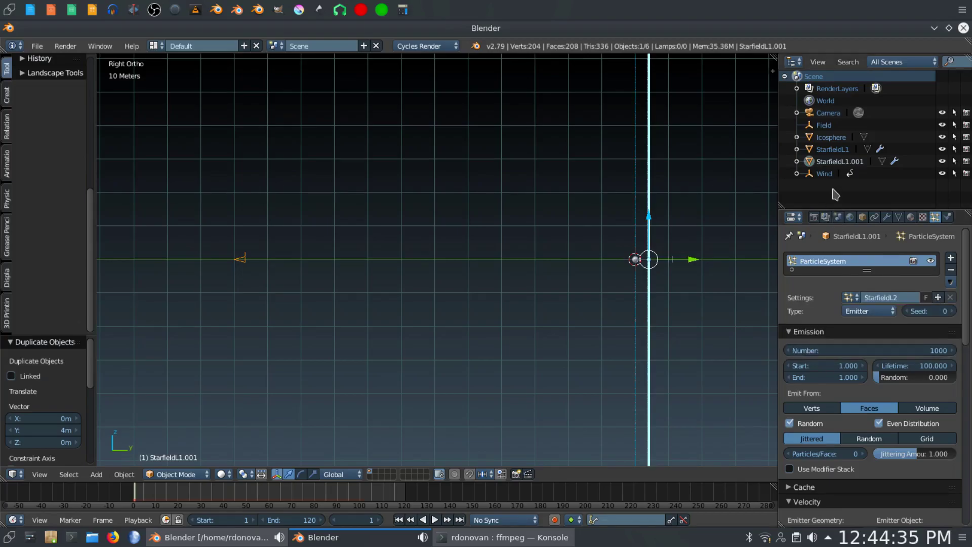
Step: Rename the duplicated starfield object StarfieldL2
{"action": "left_click", "coordinate": [864, 217]}
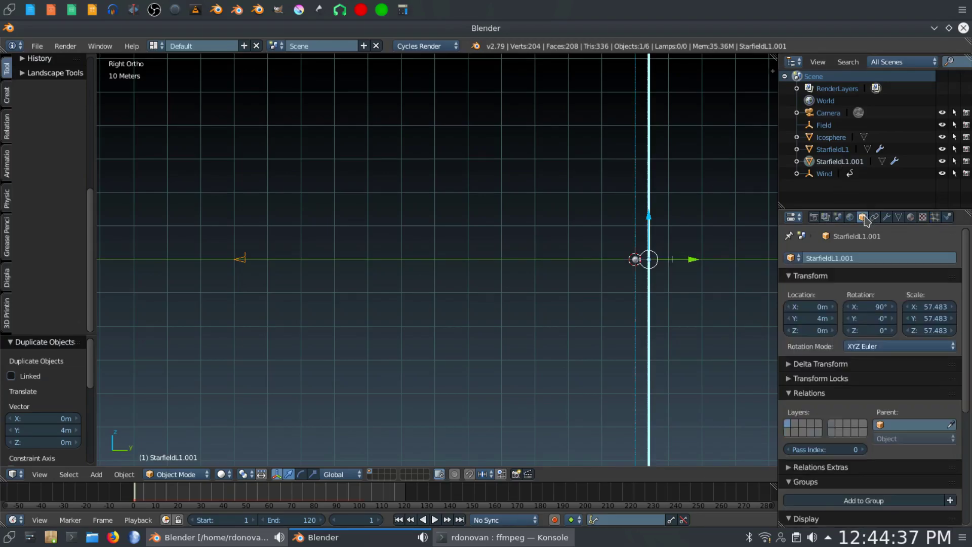
{"action": "left_click", "coordinate": [874, 258]}
{"action": "key", "text": "End"}
{"action": "key", "text": "BackSpace"}
{"action": "key", "text": "BackSpace"}
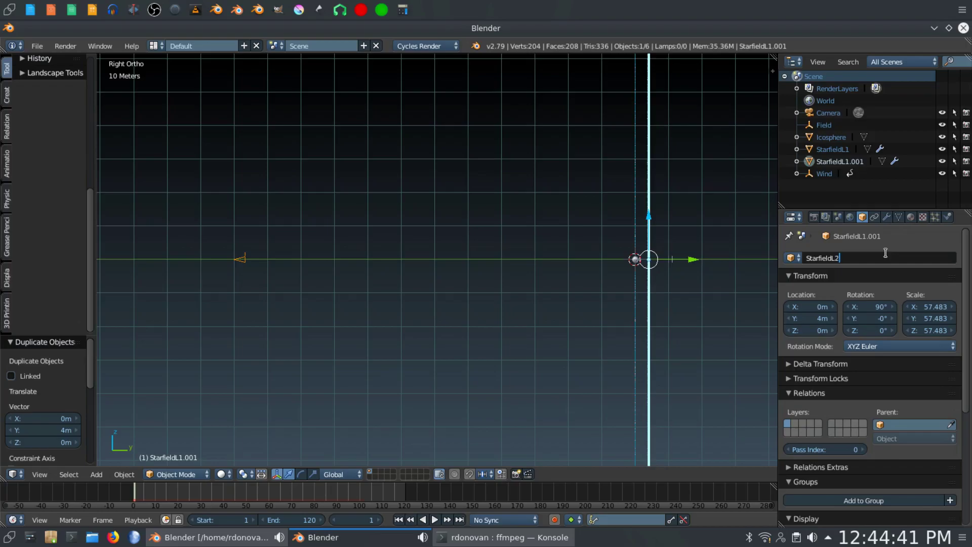
{"action": "type", "text": "2"}
{"action": "key", "text": "Return"}
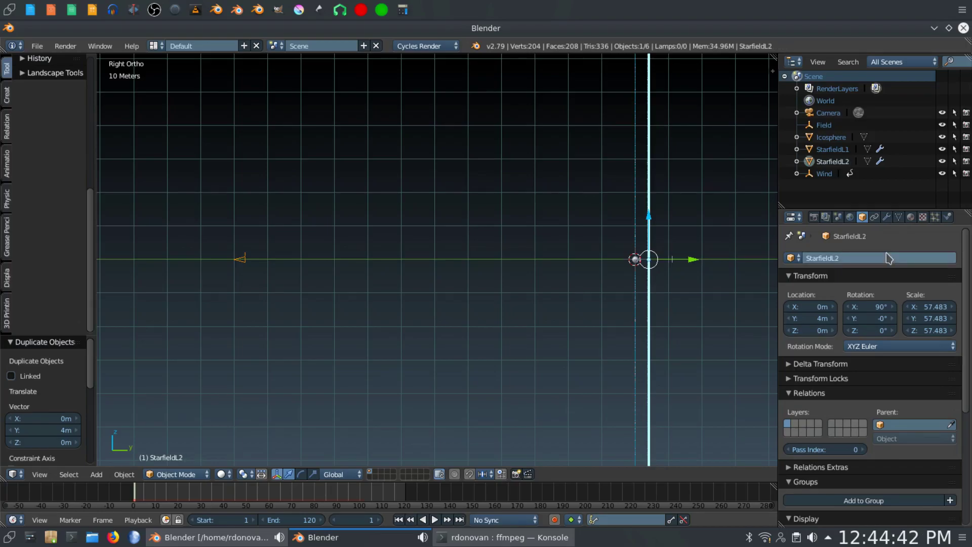
Step: Set the particle seed of StarfieldL2 to 15
{"action": "left_click", "coordinate": [936, 218]}
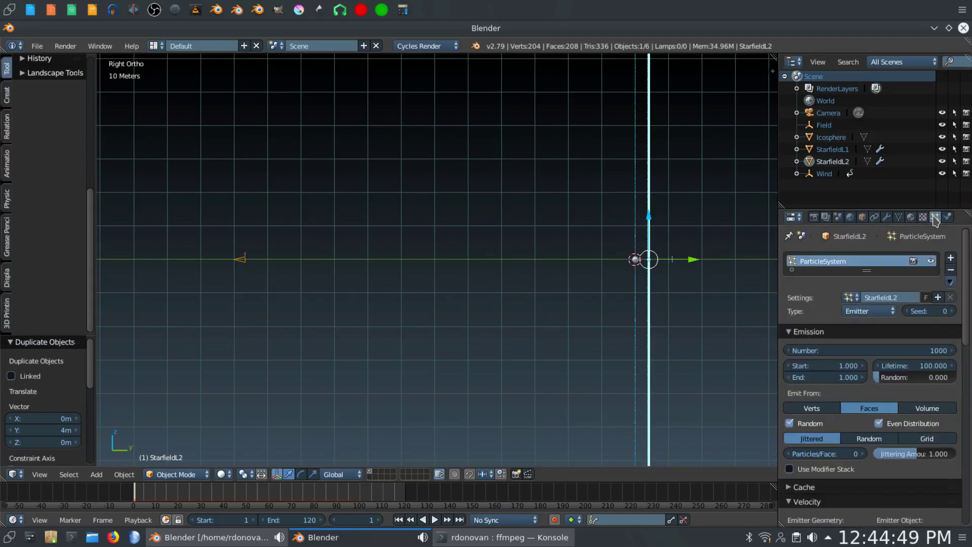
{"action": "left_click", "coordinate": [945, 313]}
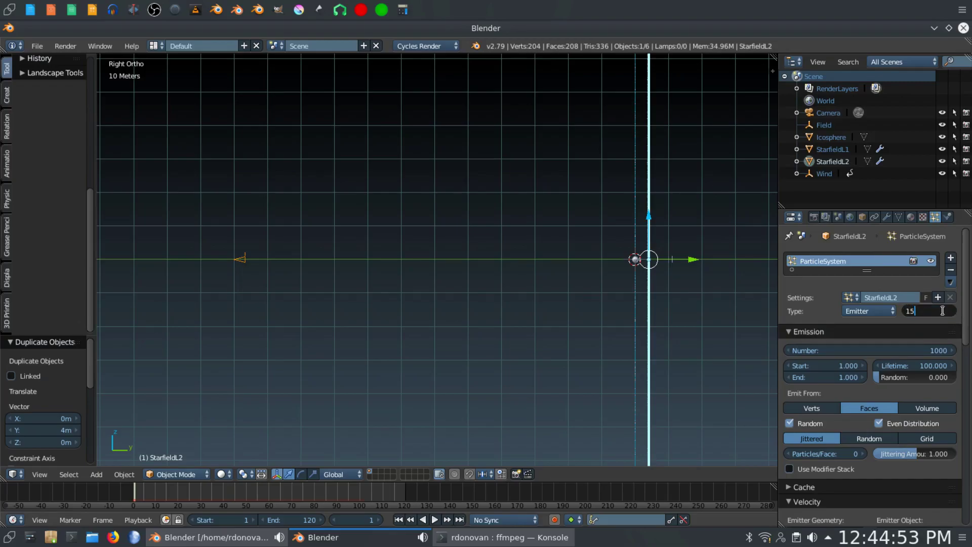
{"action": "key", "text": "Return"}
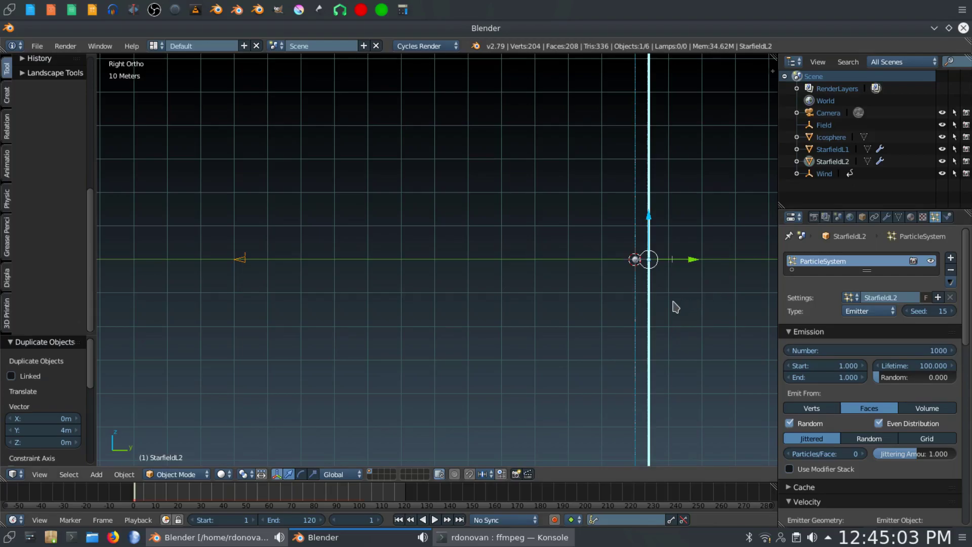
Step: Duplicate the StarfieldL2 plane and offset the copy 4 m along the Y axis
{"action": "key", "text": "shift+d"}
{"action": "key", "text": "y"}
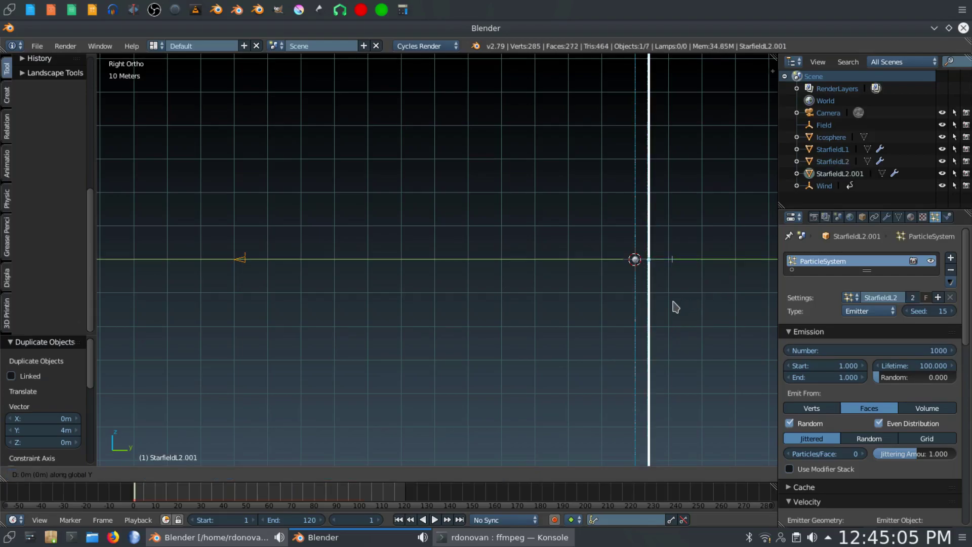
{"action": "key", "text": "4"}
{"action": "key", "text": "Return"}
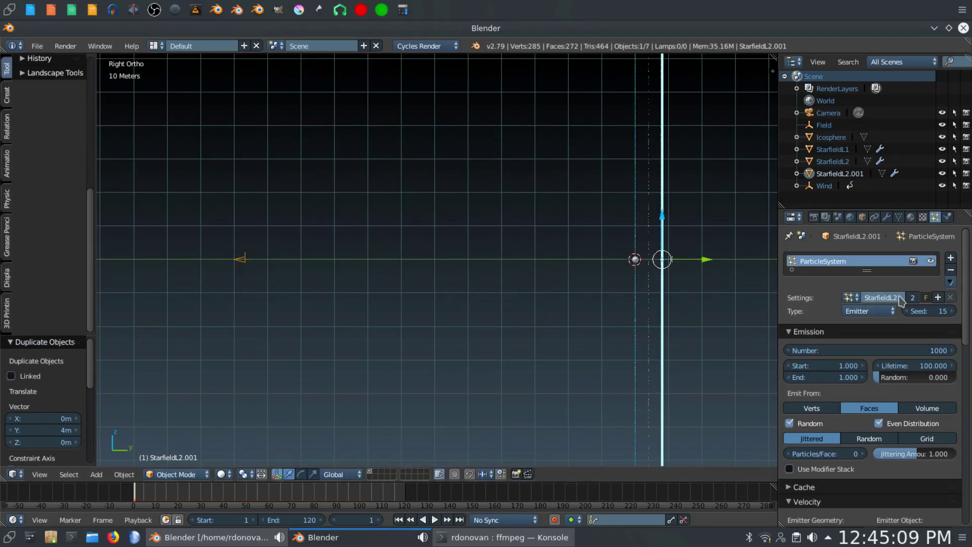
Step: Make the new copy's particle settings single-user and rename them StarfieldL3
{"action": "left_click", "coordinate": [916, 300]}
{"action": "double_click", "coordinate": [907, 298]}
{"action": "key", "text": "BackSpace"}
{"action": "key", "text": "BackSpace"}
{"action": "key", "text": "BackSpace"}
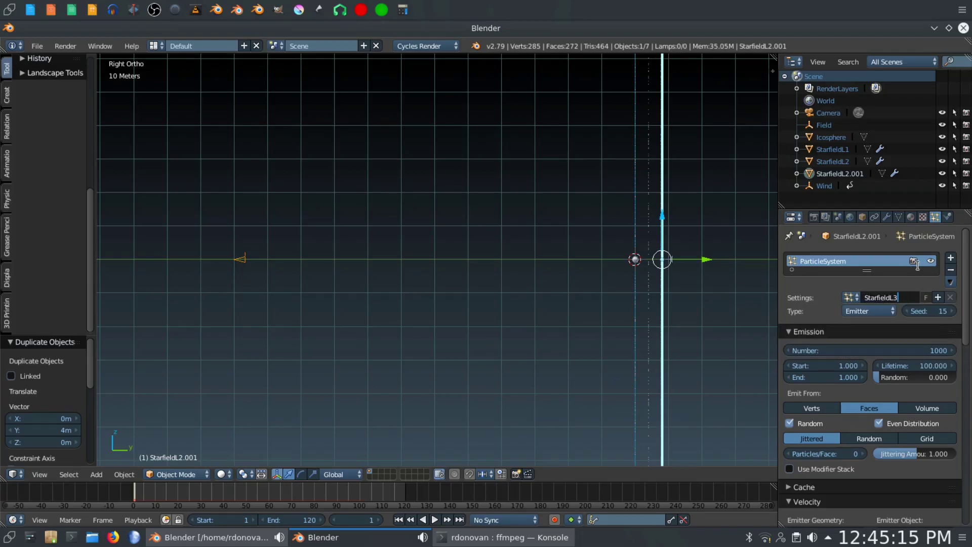
{"action": "type", "text": "3"}
{"action": "key", "text": "Return"}
Step: Set the seed of the StarfieldL3 particle system to 30
{"action": "left_click", "coordinate": [933, 312]}
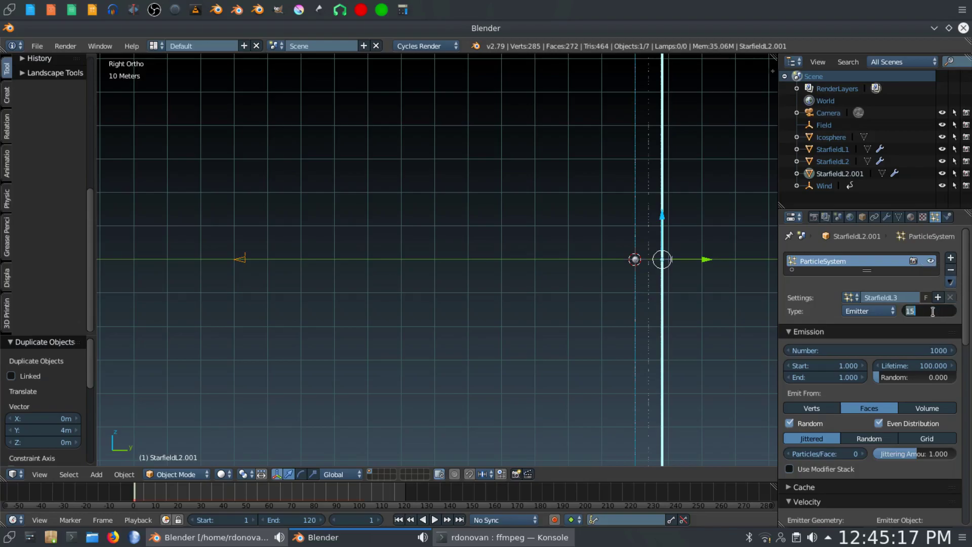
{"action": "type", "text": "30"}
{"action": "key", "text": "Return"}
Step: Rename the newest duplicated starfield object StarfieldL3
{"action": "left_click", "coordinate": [862, 216]}
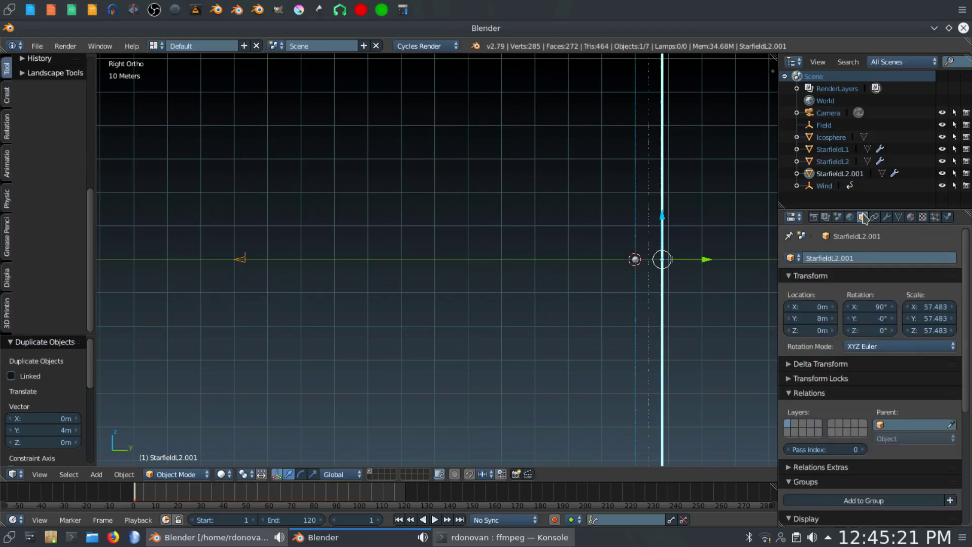
{"action": "left_click", "coordinate": [867, 257]}
{"action": "left_click", "coordinate": [868, 256]}
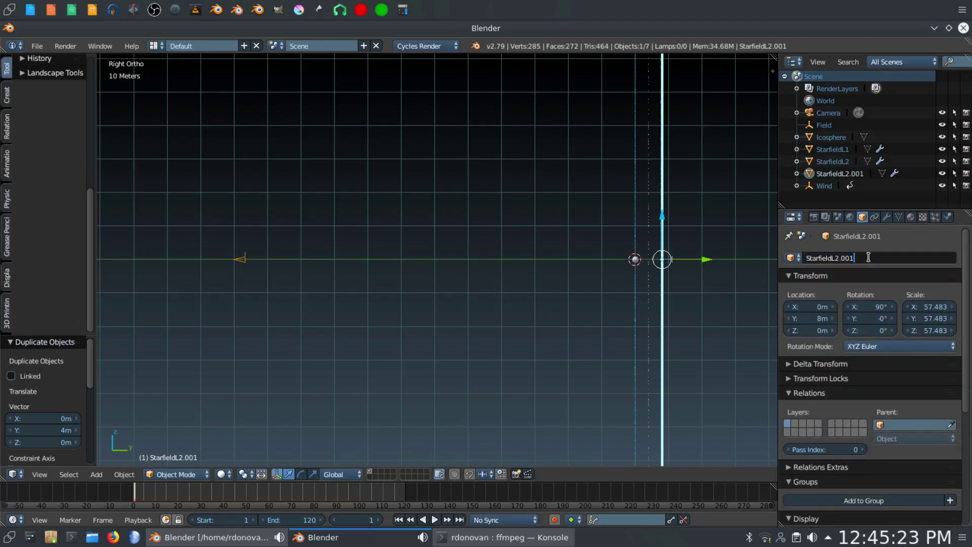
{"action": "key", "text": "BackSpace"}
{"action": "key", "text": "Return"}
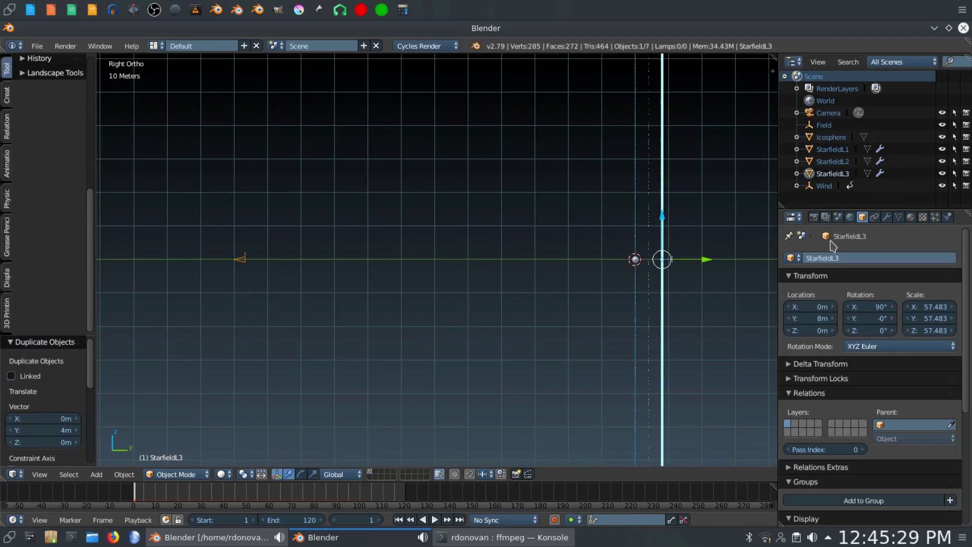
Step: Scale the StarfieldL1 plane down by a factor of 0.85
{"action": "key", "text": "KP_0"}
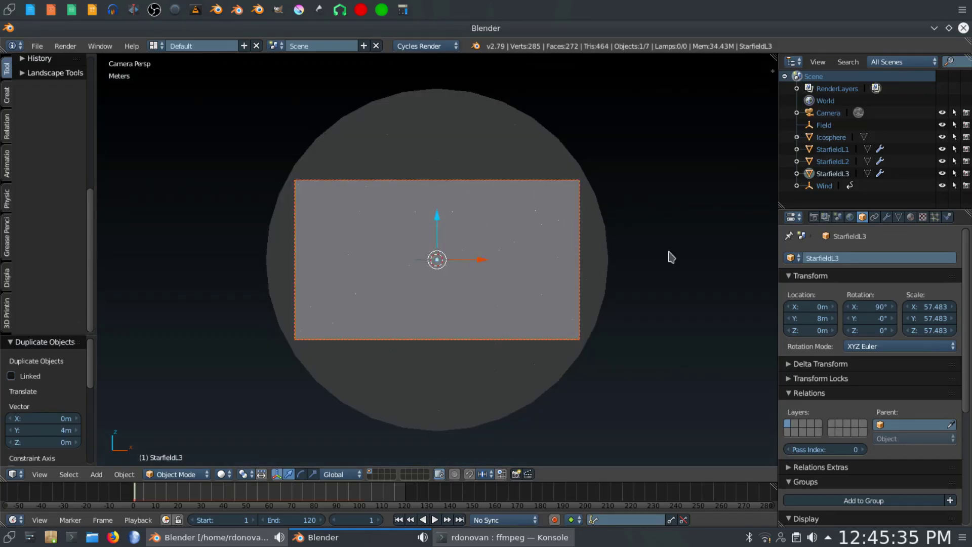
{"action": "left_click", "coordinate": [832, 150]}
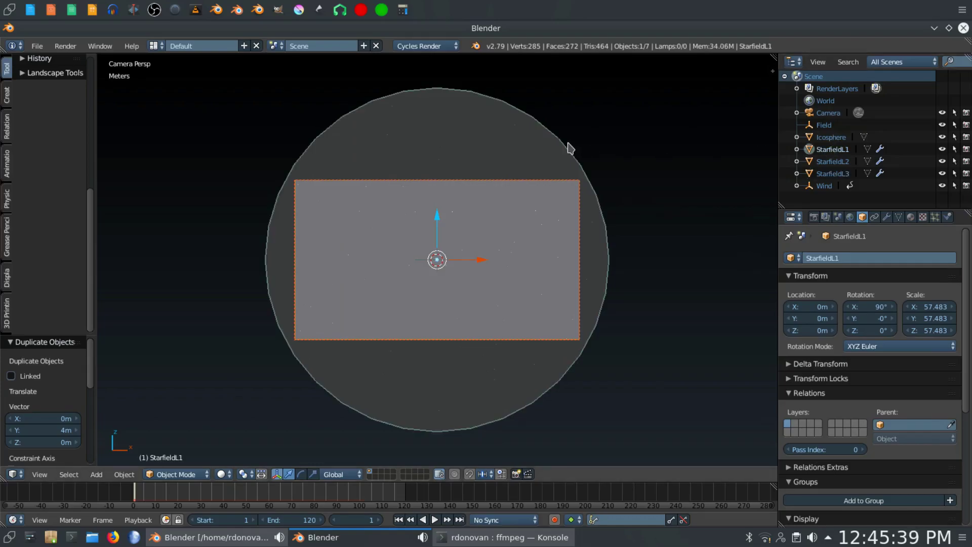
{"action": "key", "text": "s"}
{"action": "type", "text": ".8"}
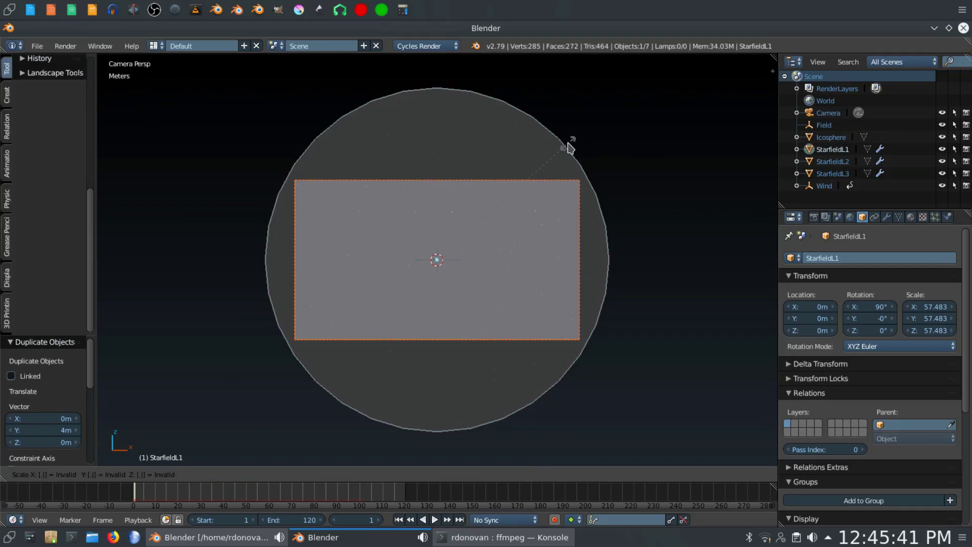
{"action": "type", "text": "5"}
{"action": "key", "text": "Return"}
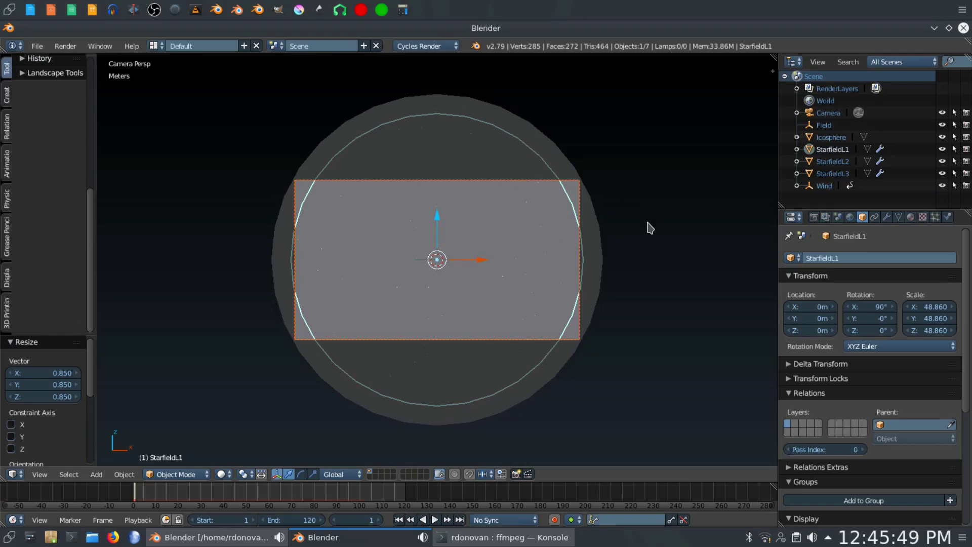
Step: Play the particle animation from above, check the paused frame through the camera, and return to the first frame
{"action": "key", "text": "KP_7"}
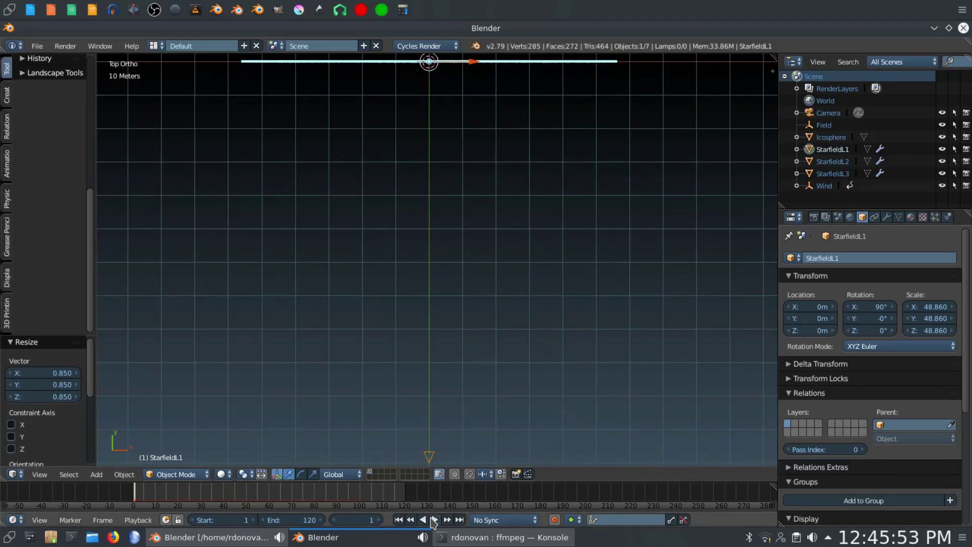
{"action": "left_click", "coordinate": [434, 521]}
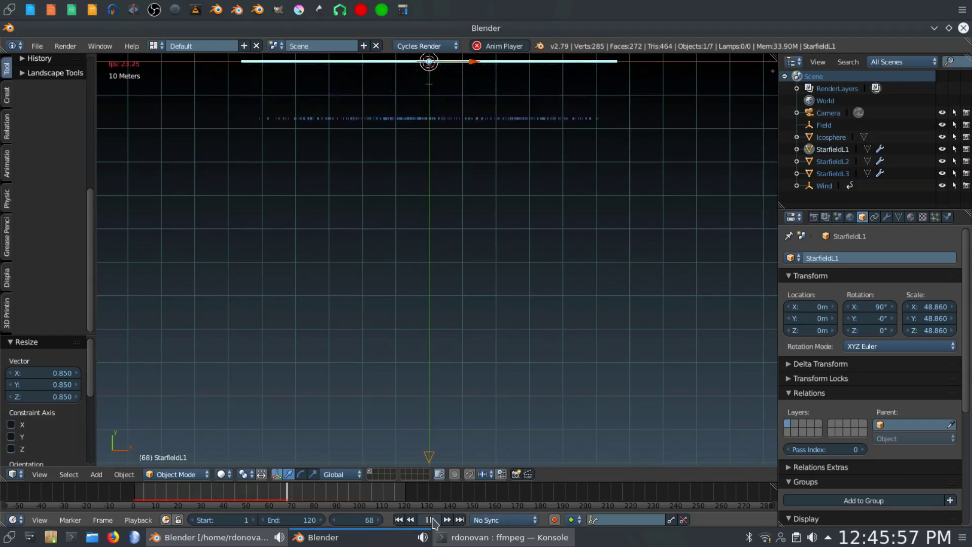
{"action": "left_click", "coordinate": [434, 521]}
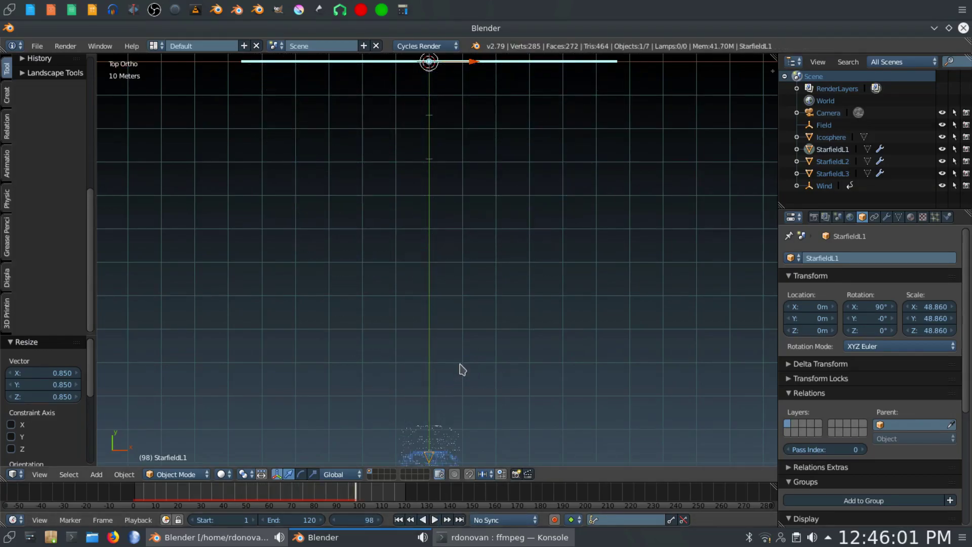
{"action": "key", "text": "KP_0"}
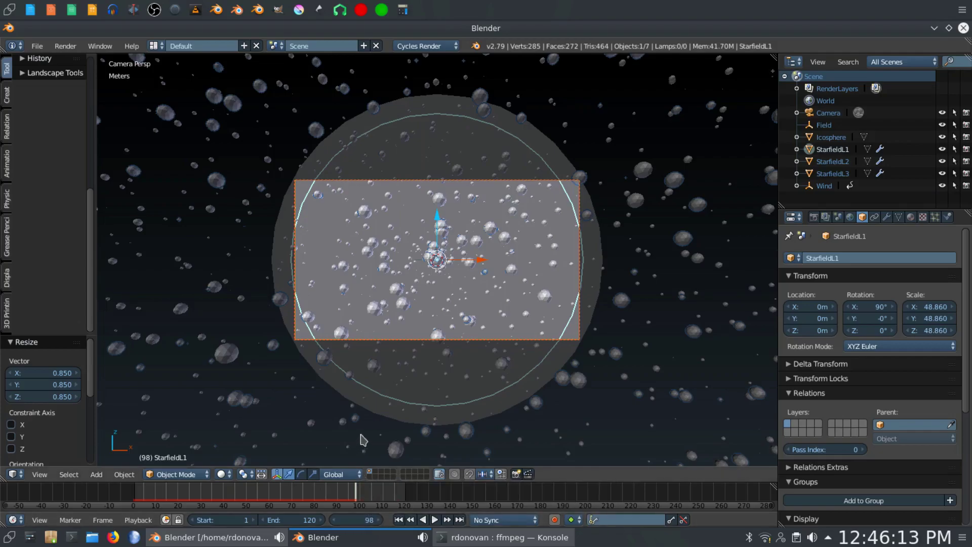
{"action": "left_click", "coordinate": [398, 519]}
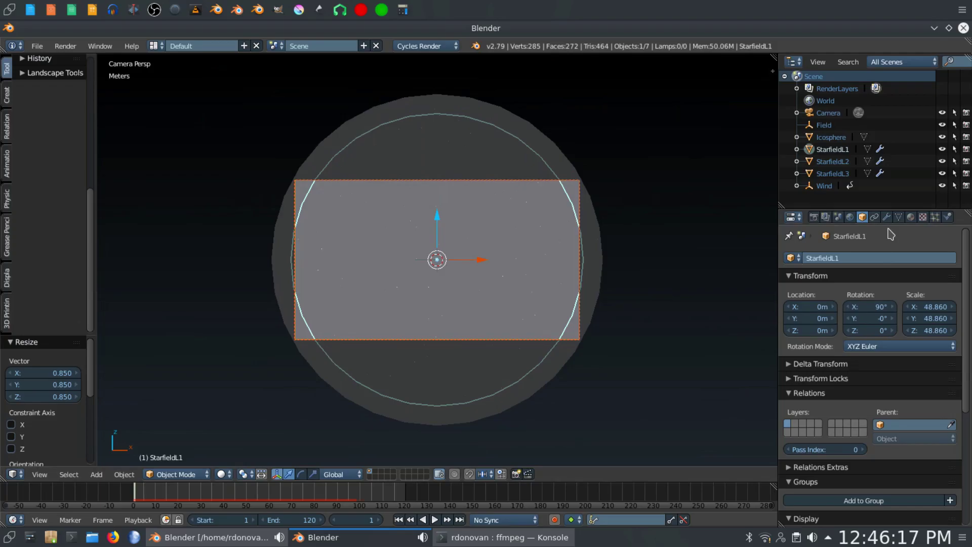
Step: Replace the Wind force field's strength keyframe at frame 120 with a strength of 350
{"action": "left_click", "coordinate": [826, 186]}
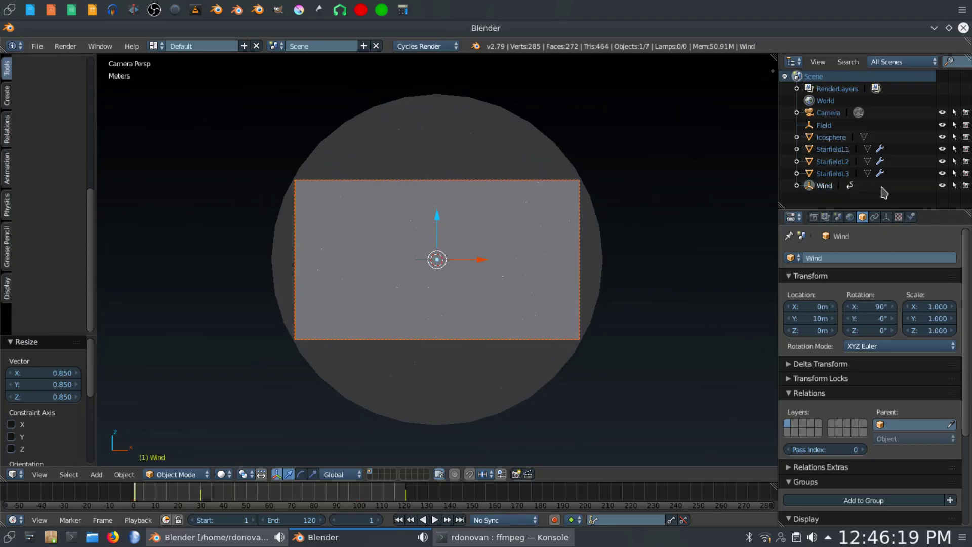
{"action": "left_click", "coordinate": [911, 217]}
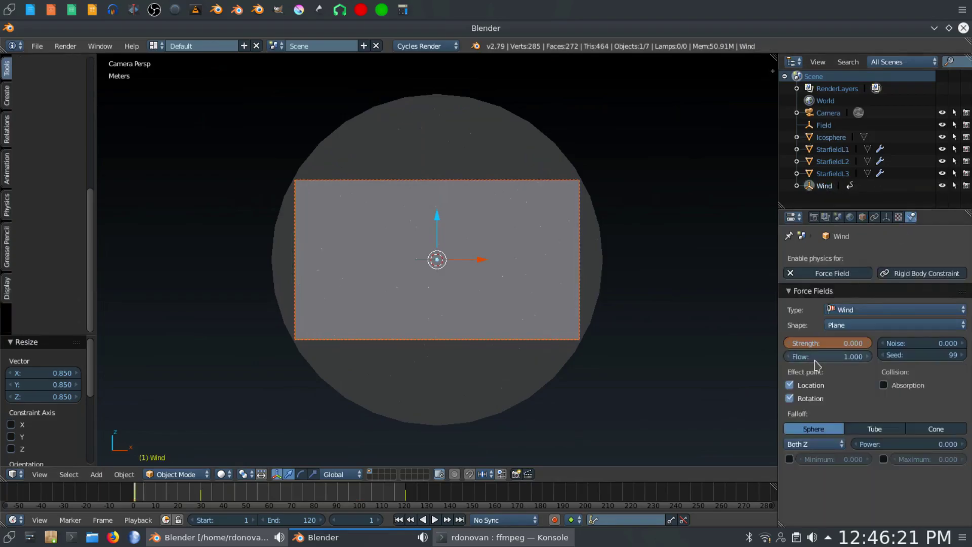
{"action": "left_click", "coordinate": [460, 520]}
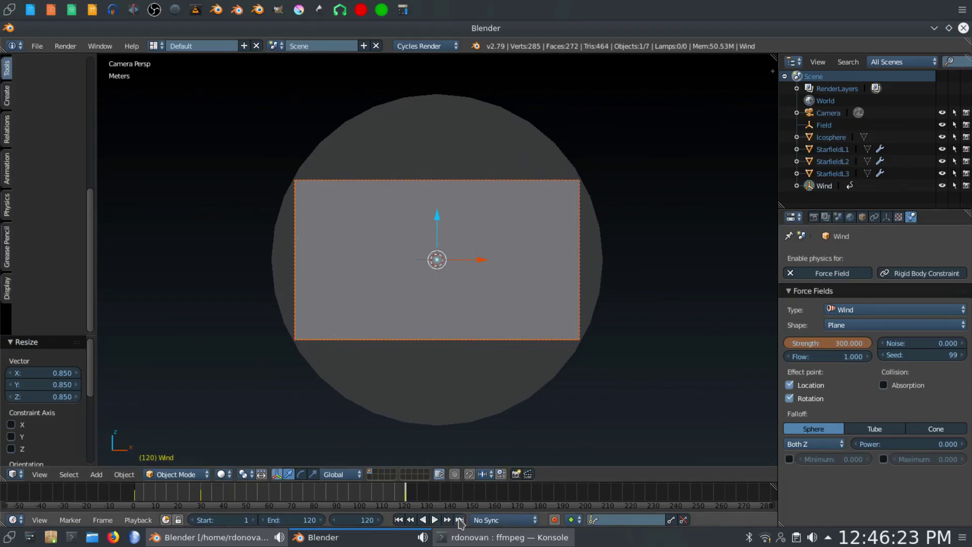
{"action": "right_click", "coordinate": [827, 344]}
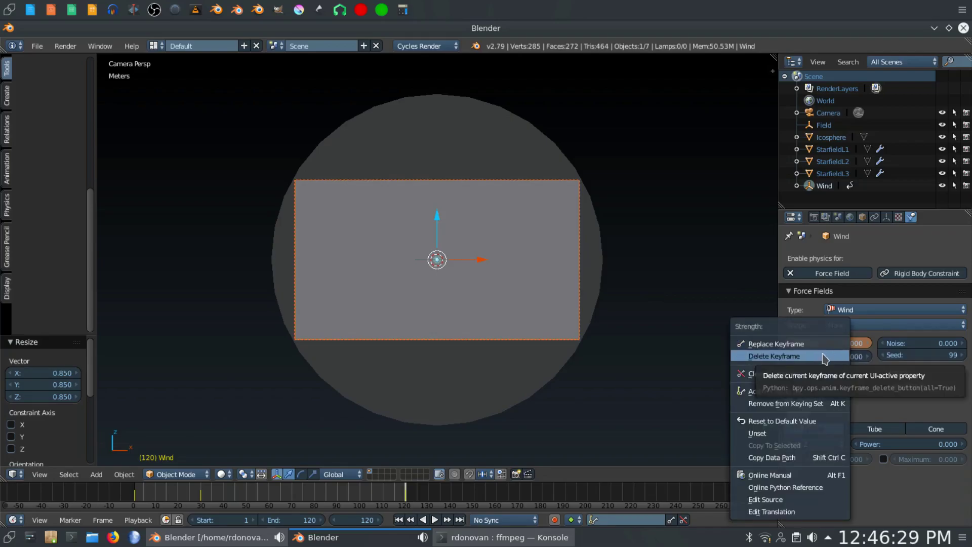
{"action": "left_click", "coordinate": [826, 356]}
{"action": "left_click", "coordinate": [822, 344]}
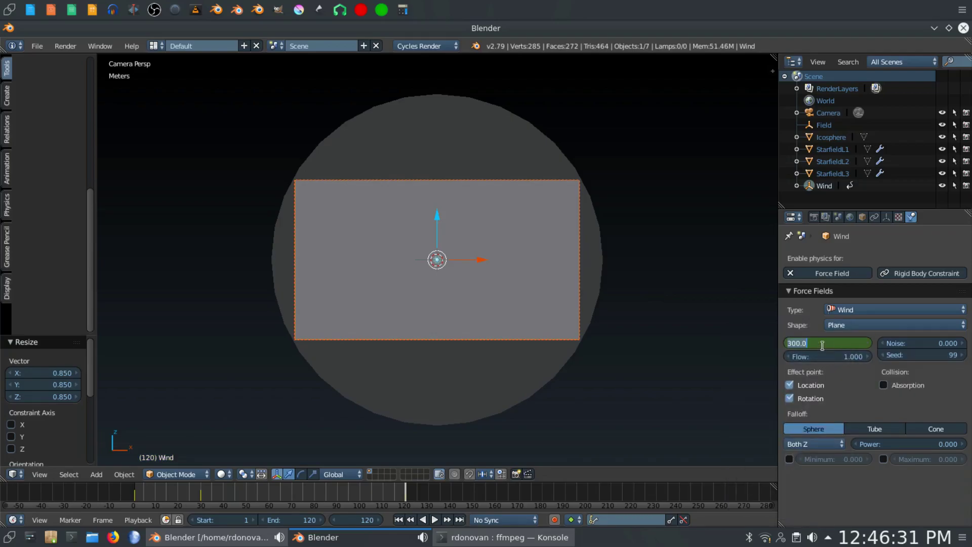
{"action": "type", "text": "350"}
{"action": "key", "text": "Return"}
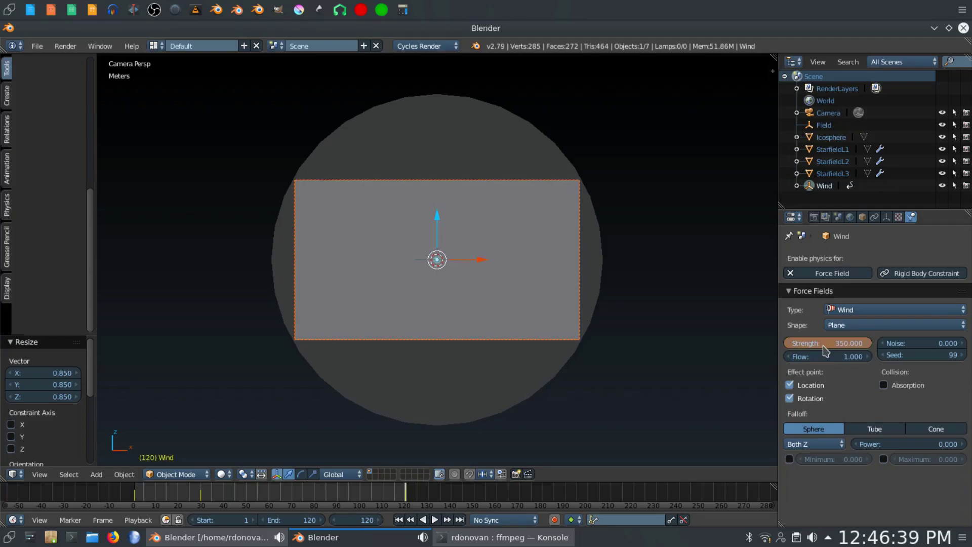
Step: Play the animation through the camera from the first frame and pause it at frame 86
{"action": "left_click", "coordinate": [399, 520]}
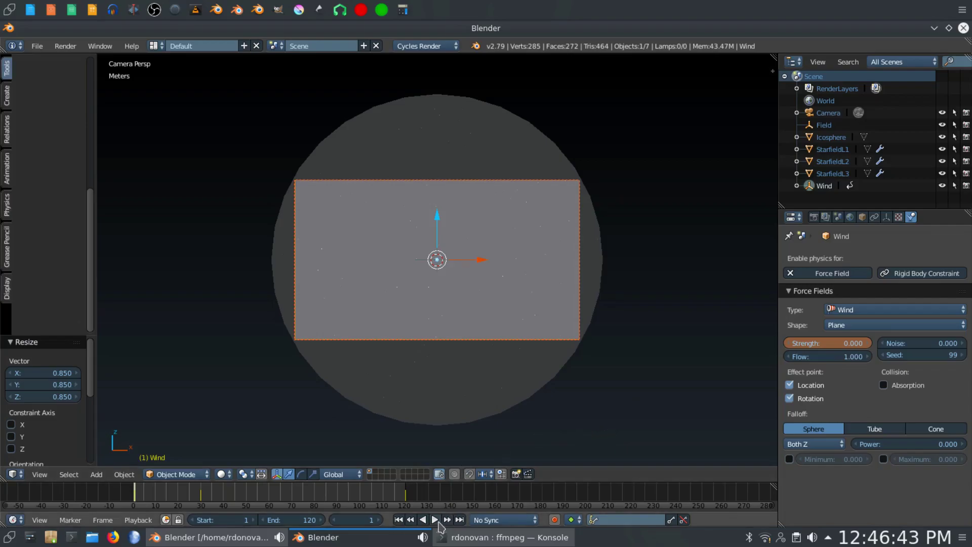
{"action": "left_click", "coordinate": [435, 520]}
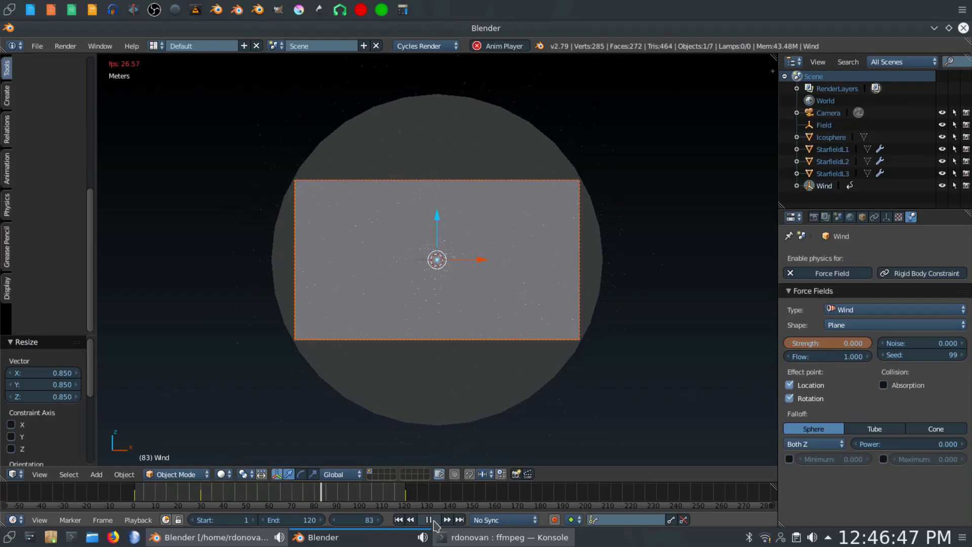
{"action": "left_click", "coordinate": [433, 520]}
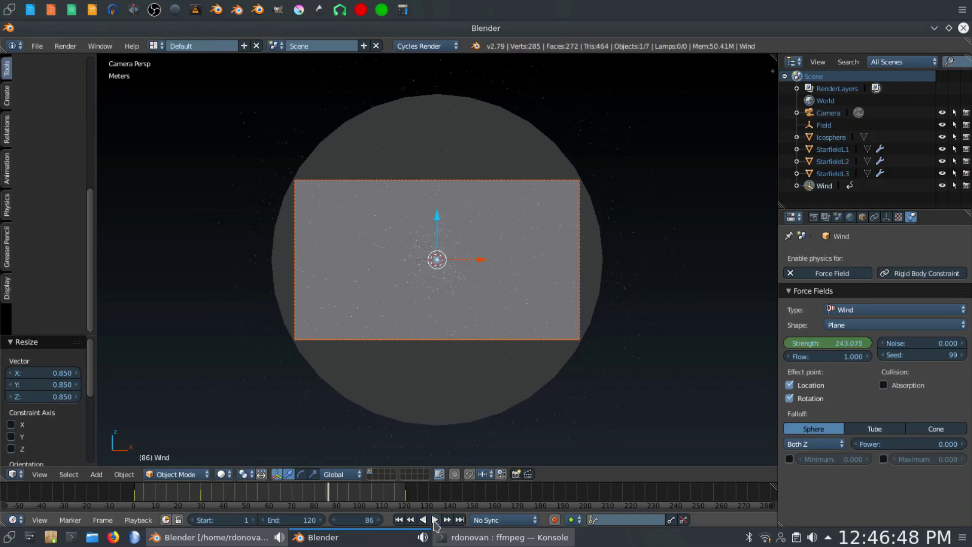
Step: Advance the animation frame by frame to frame 97 and examine how the star particles pass the camera
{"action": "left_click", "coordinate": [378, 520]}
{"action": "left_click", "coordinate": [380, 523]}
{"action": "left_click", "coordinate": [381, 524]}
{"action": "left_click", "coordinate": [380, 521]}
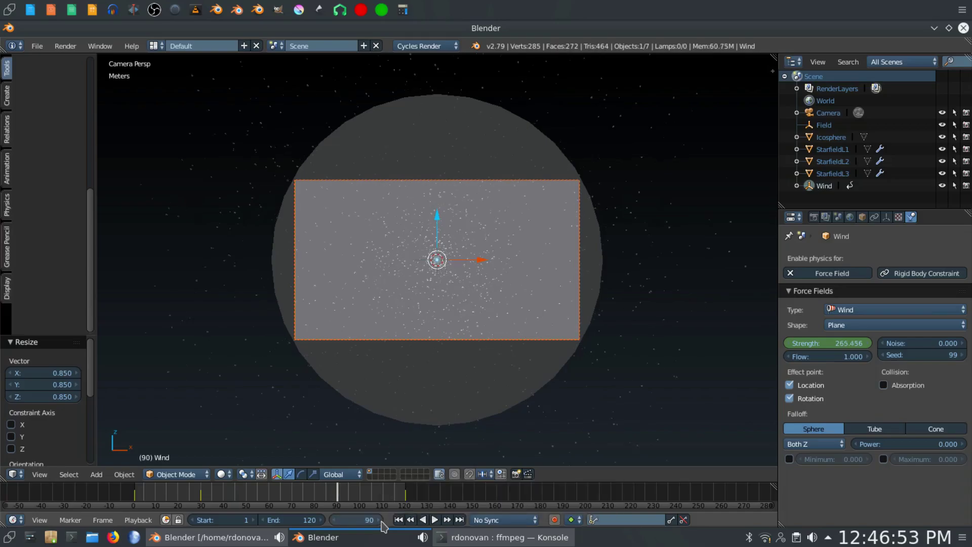
{"action": "left_click", "coordinate": [381, 522]}
{"action": "left_click", "coordinate": [381, 522]}
{"action": "left_click", "coordinate": [381, 523]}
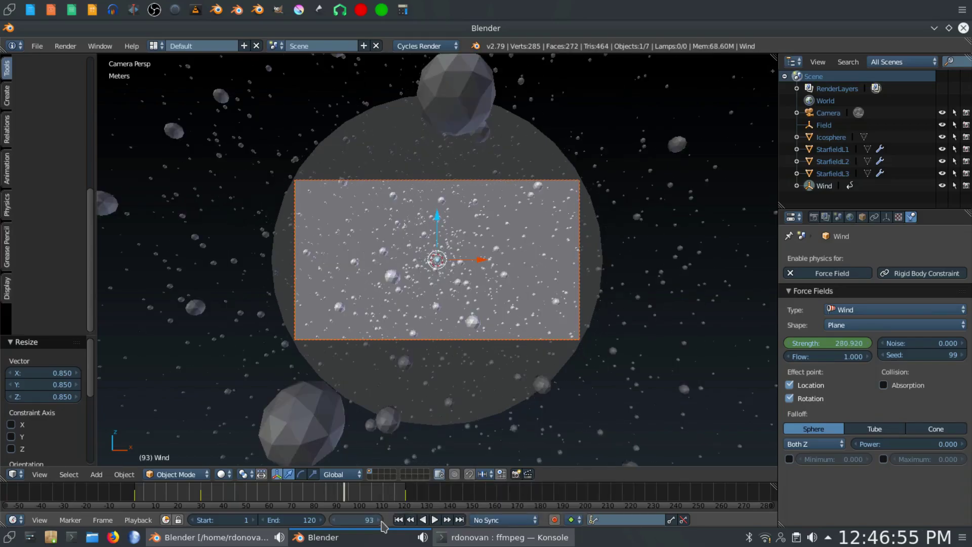
{"action": "left_click", "coordinate": [381, 522]}
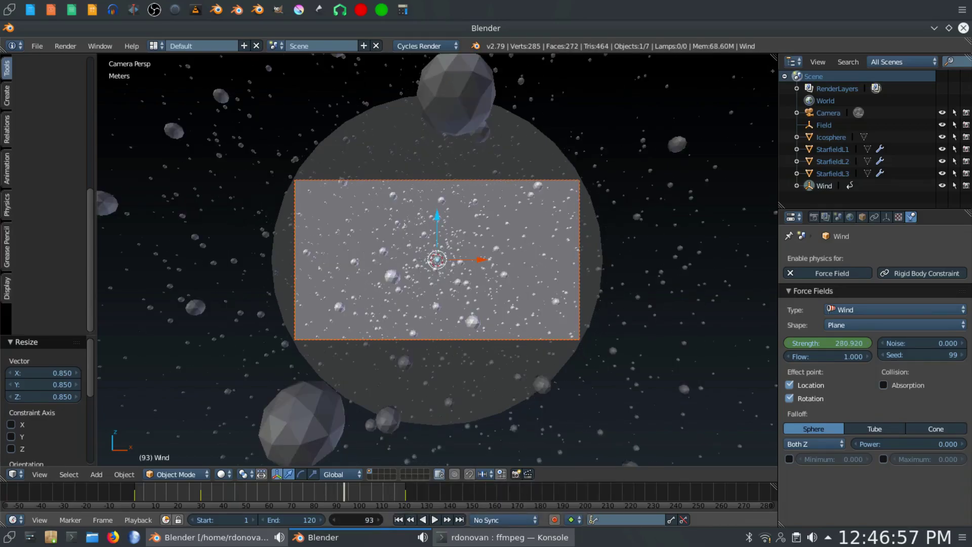
{"action": "left_click", "coordinate": [381, 522]}
{"action": "left_click", "coordinate": [382, 523]}
{"action": "left_click", "coordinate": [381, 522]}
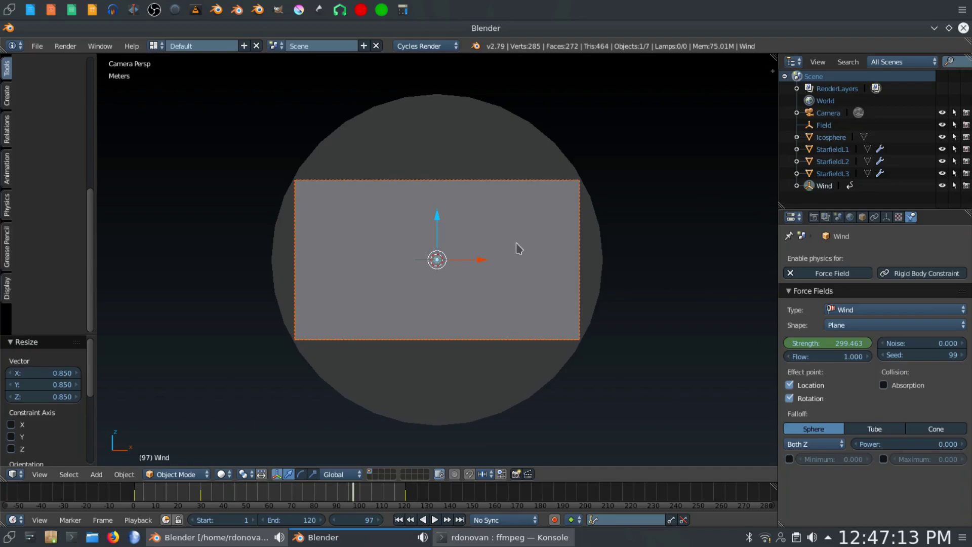
Step: At frame 1 with all objects selected, set the wind strength curve's keyframe handles to Vector in the Graph Editor and restore the 3D View
{"action": "key", "text": "shift+Left"}
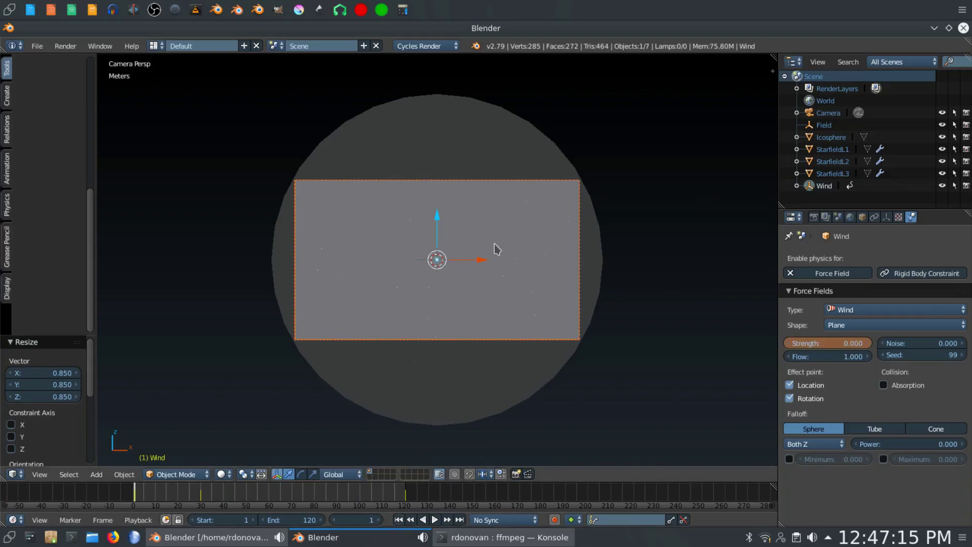
{"action": "key", "text": "a"}
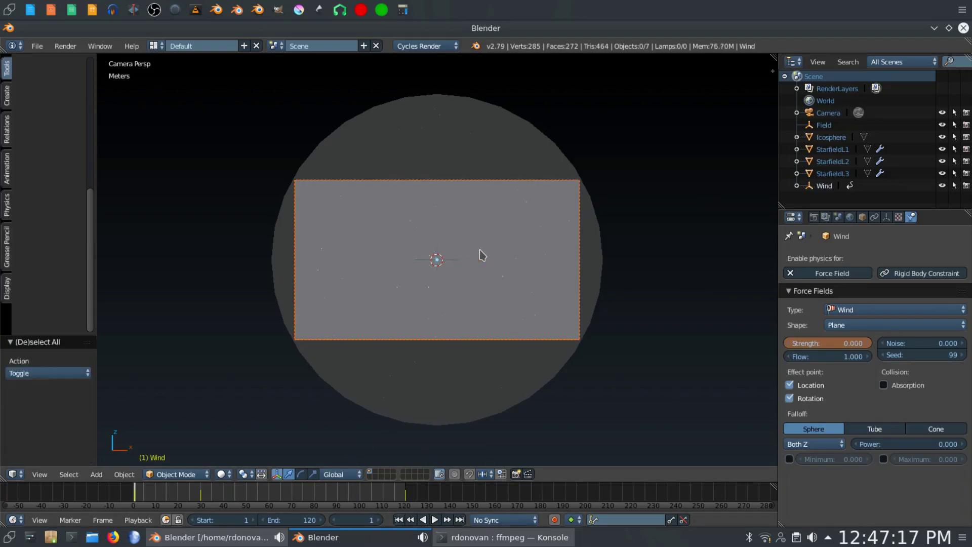
{"action": "key", "text": "a"}
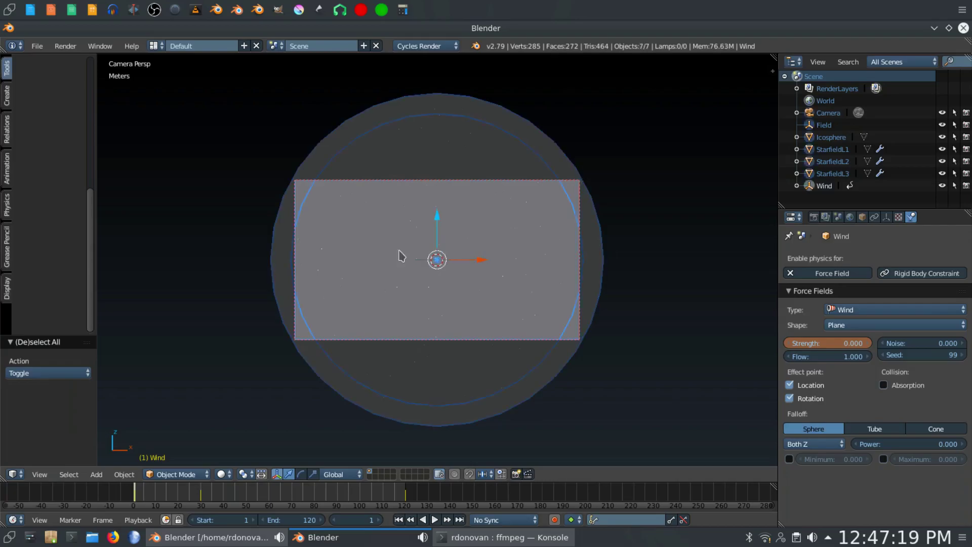
{"action": "left_click", "coordinate": [14, 474]}
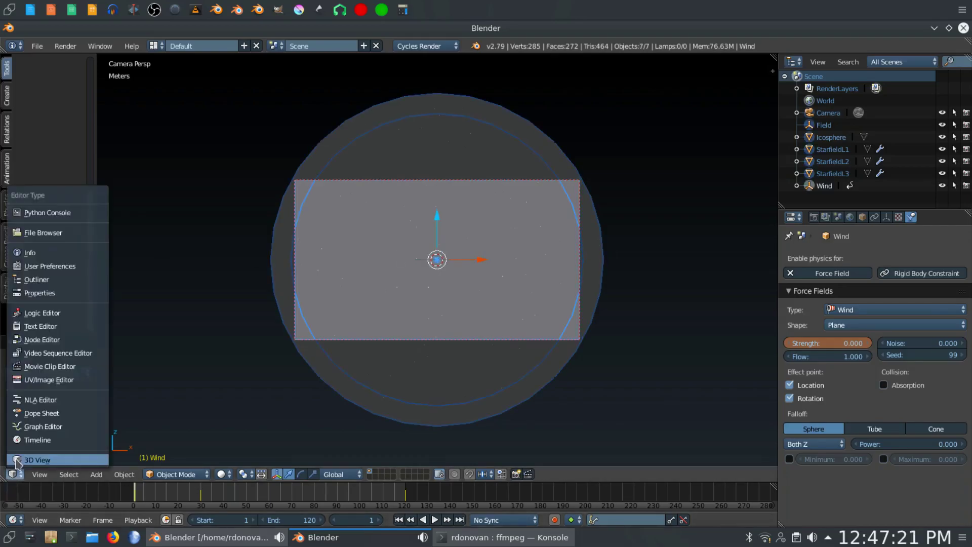
{"action": "left_click", "coordinate": [26, 428]}
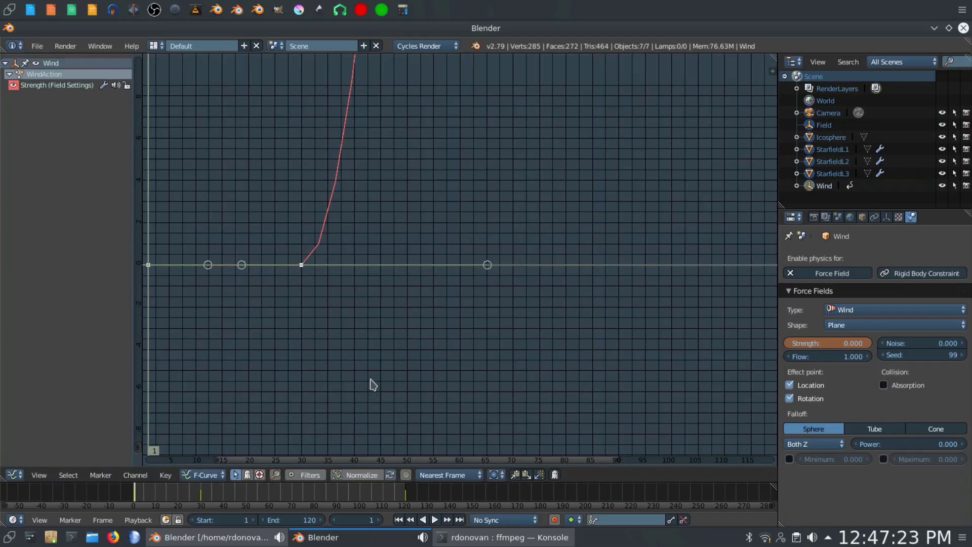
{"action": "key", "text": "Home"}
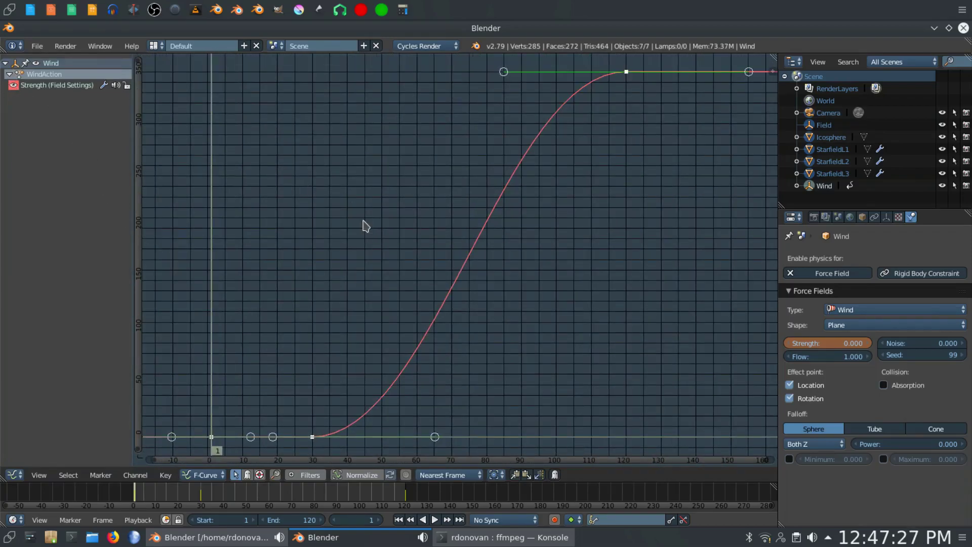
{"action": "key", "text": "v"}
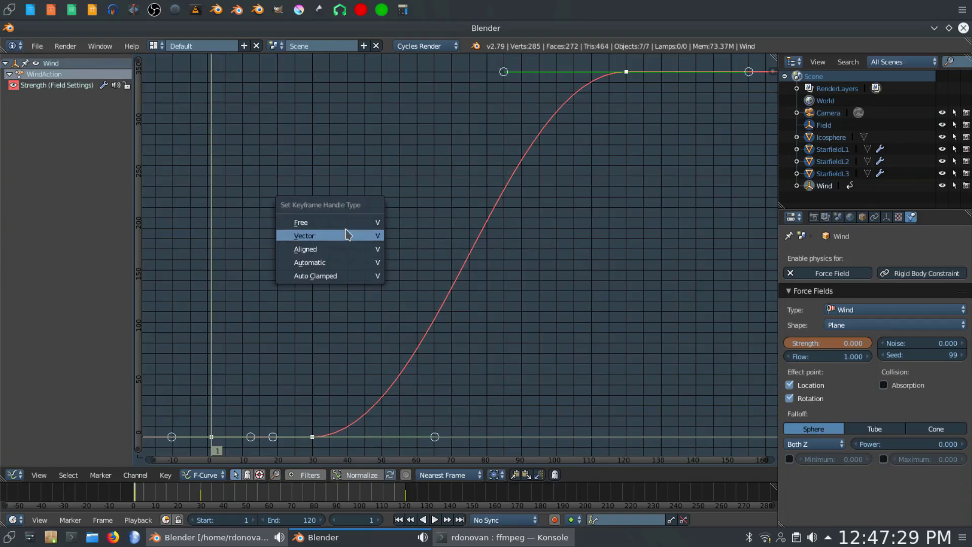
{"action": "left_click", "coordinate": [348, 241]}
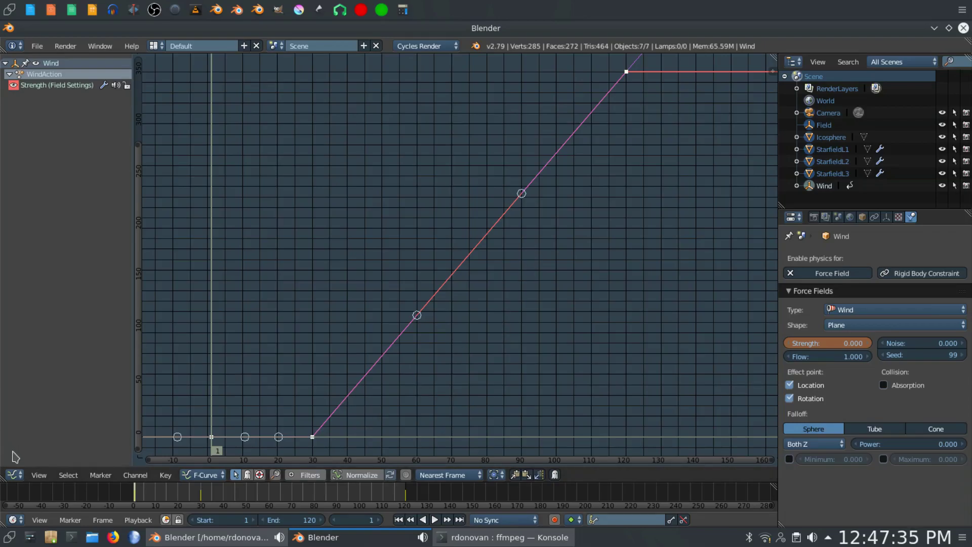
{"action": "left_click", "coordinate": [13, 475]}
{"action": "left_click", "coordinate": [16, 461]}
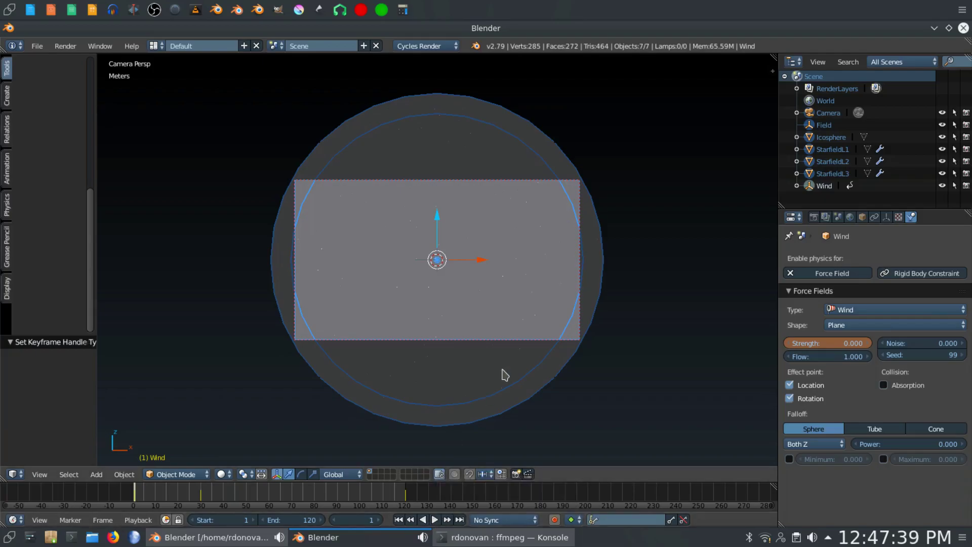
Step: In top view with only StarfieldL1 selected, play the animation and advance it to frame 92 to examine the particles' path toward the camera
{"action": "key", "text": "KP_7"}
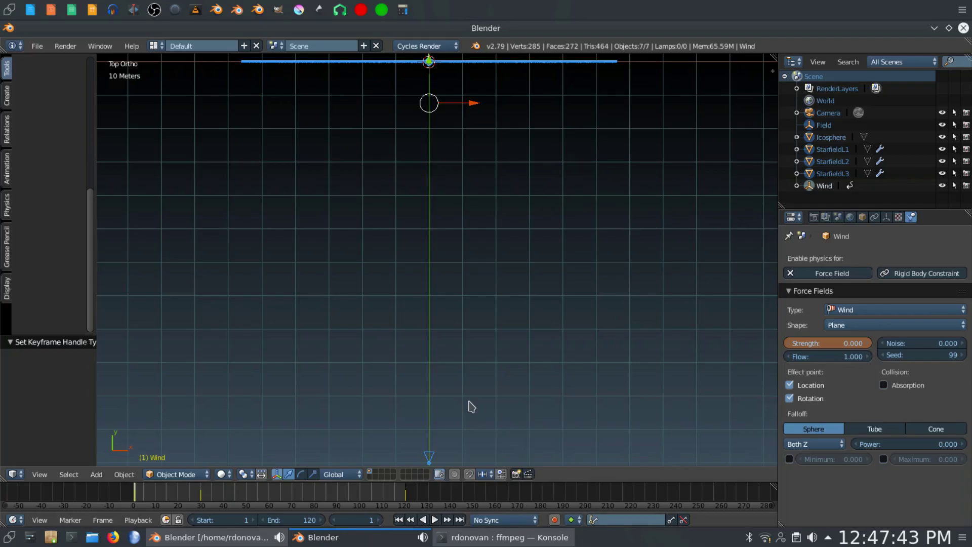
{"action": "key", "text": "a"}
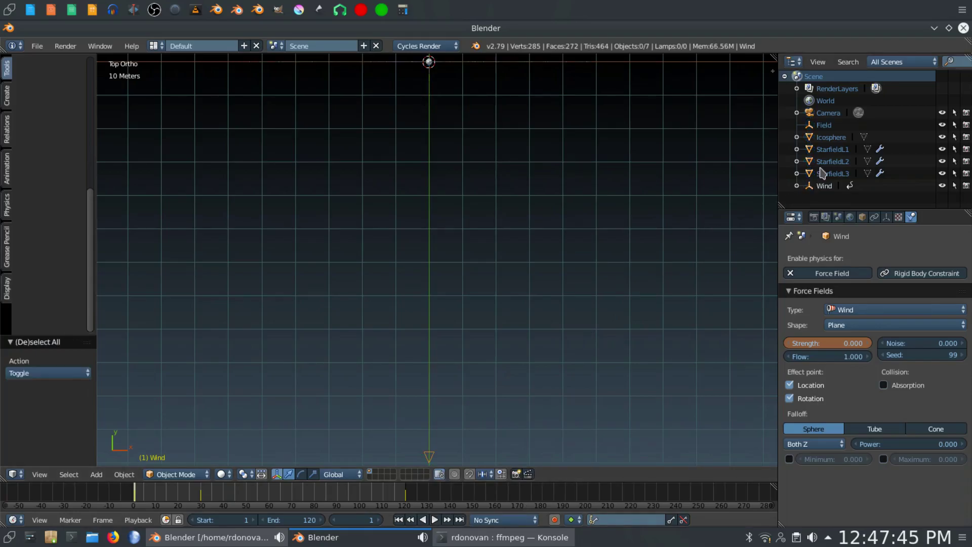
{"action": "left_click", "coordinate": [831, 150]}
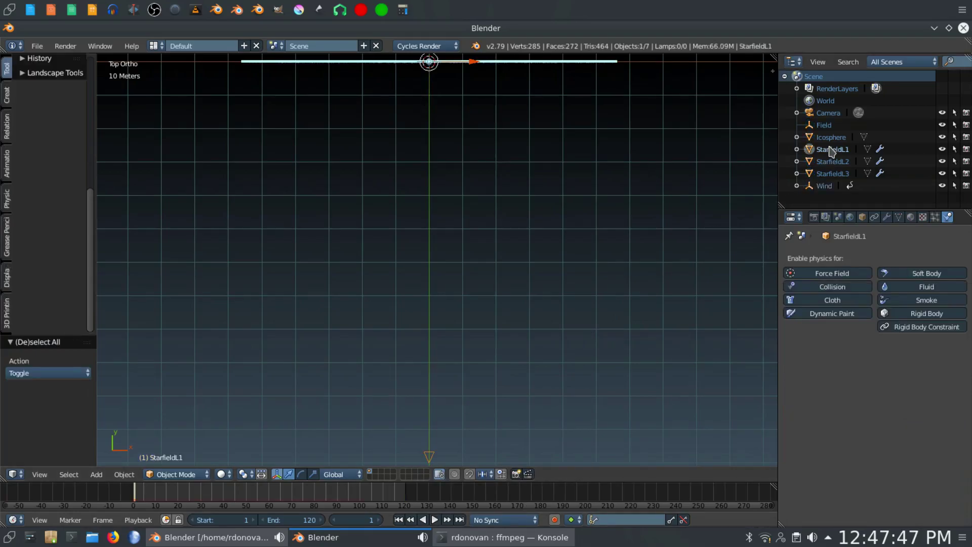
{"action": "left_click", "coordinate": [435, 521]}
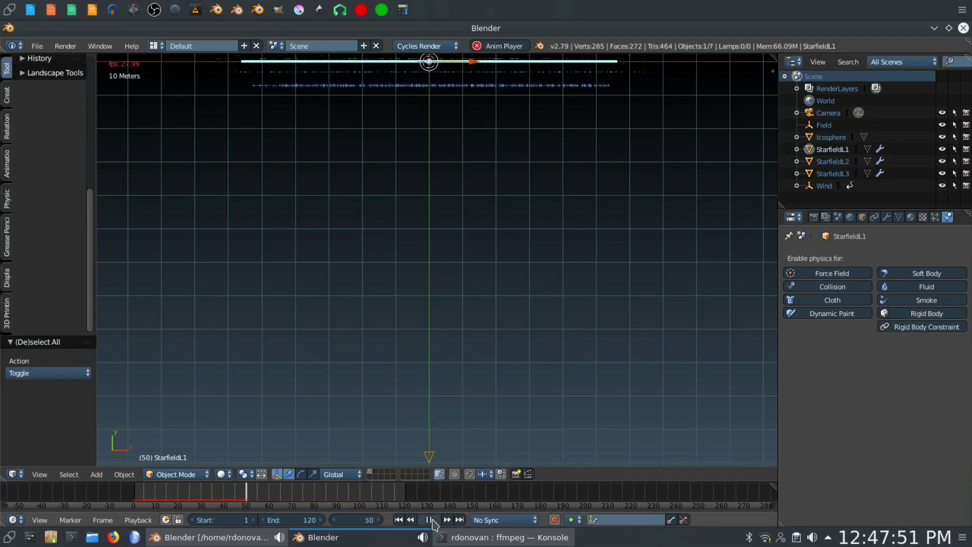
{"action": "left_click", "coordinate": [432, 521]}
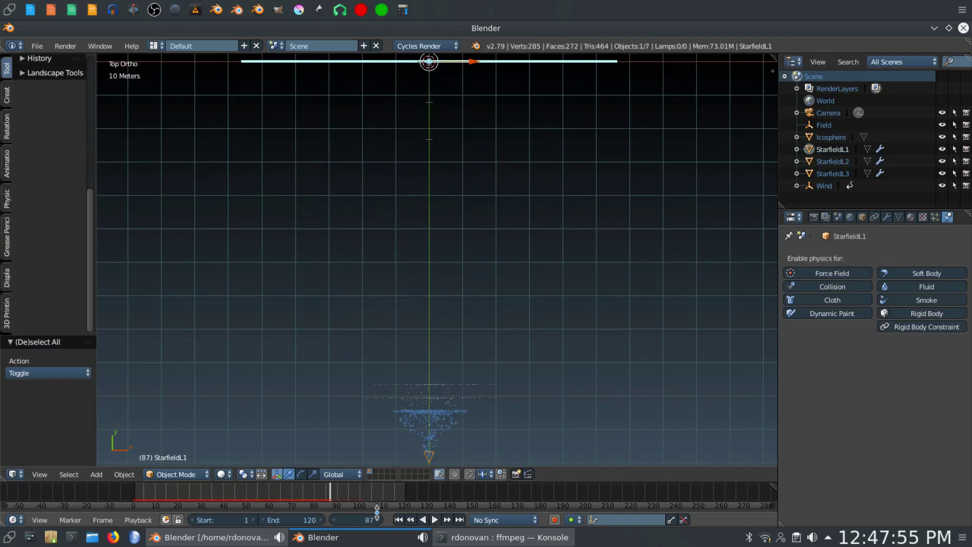
{"action": "left_click", "coordinate": [378, 520]}
{"action": "left_click", "coordinate": [378, 520]}
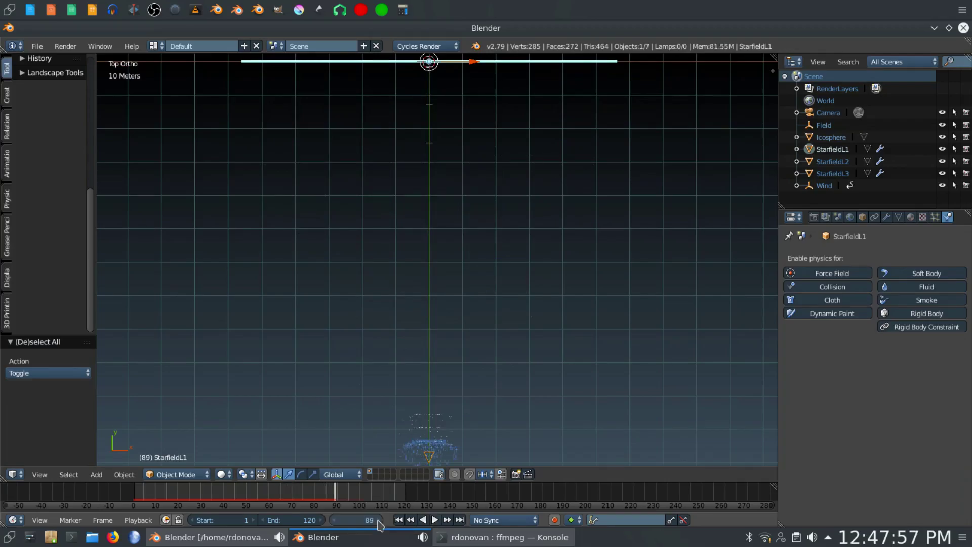
{"action": "left_click", "coordinate": [378, 520]}
{"action": "left_click", "coordinate": [378, 520]}
{"action": "left_click", "coordinate": [378, 520]}
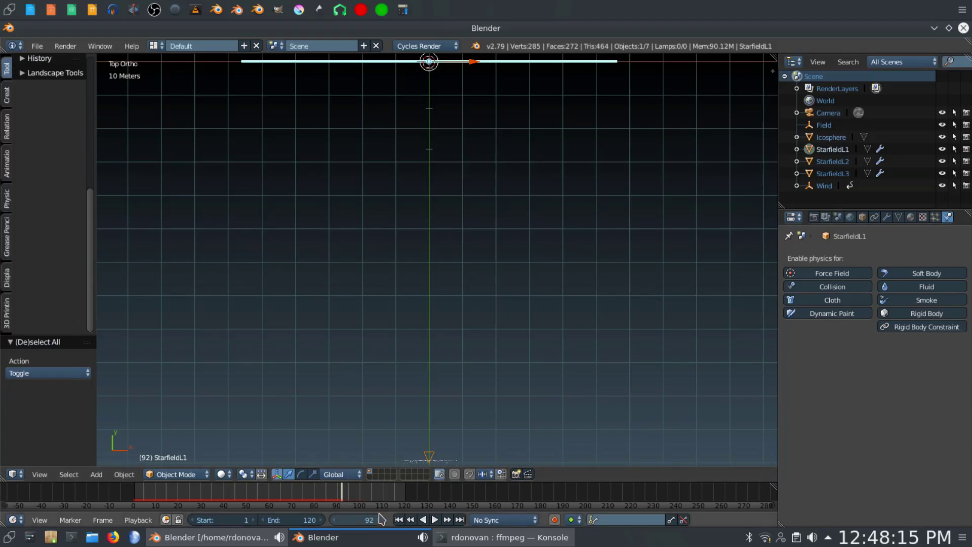
Step: At frame 60, move the Icosphere to the second layer and return to the camera view
{"action": "left_click", "coordinate": [399, 520]}
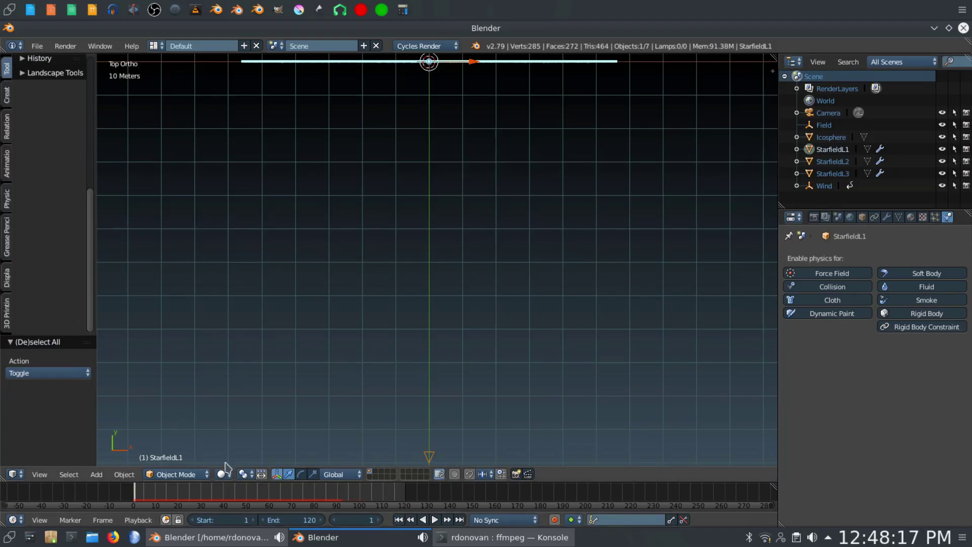
{"action": "left_click", "coordinate": [271, 492]}
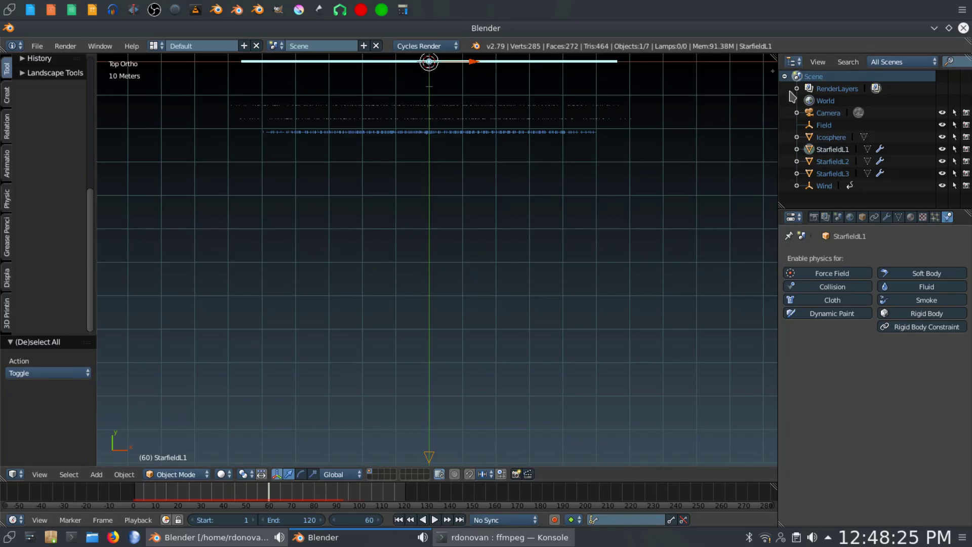
{"action": "left_click", "coordinate": [829, 138]}
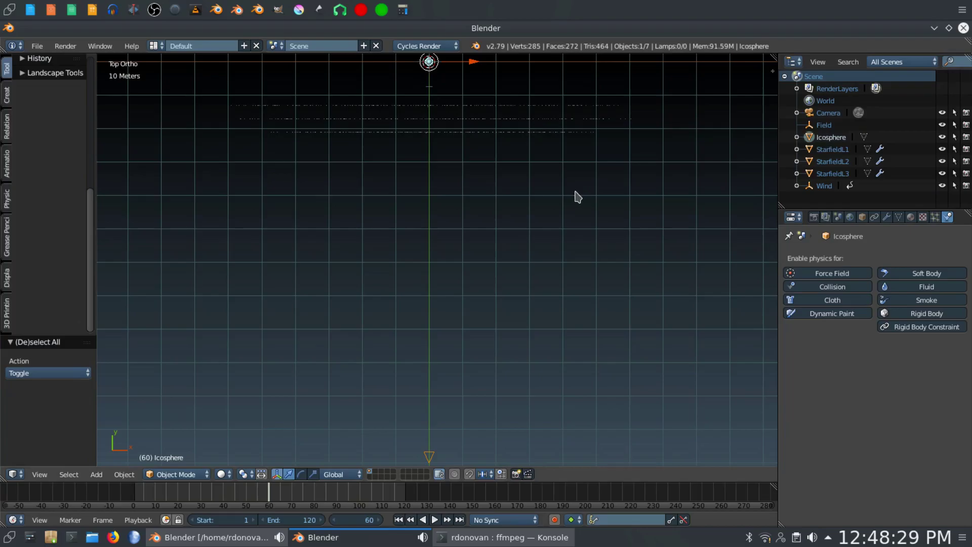
{"action": "key", "text": "m"}
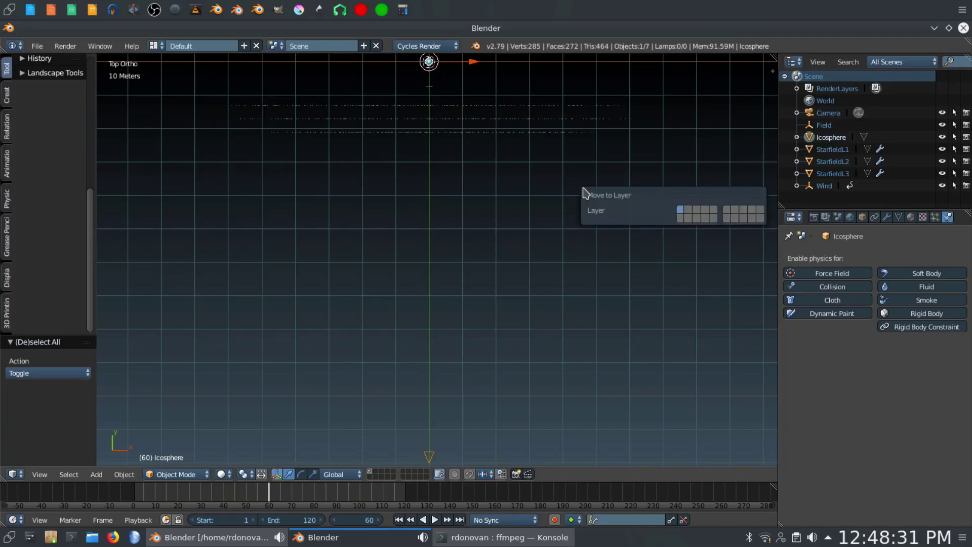
{"action": "left_click", "coordinate": [688, 210]}
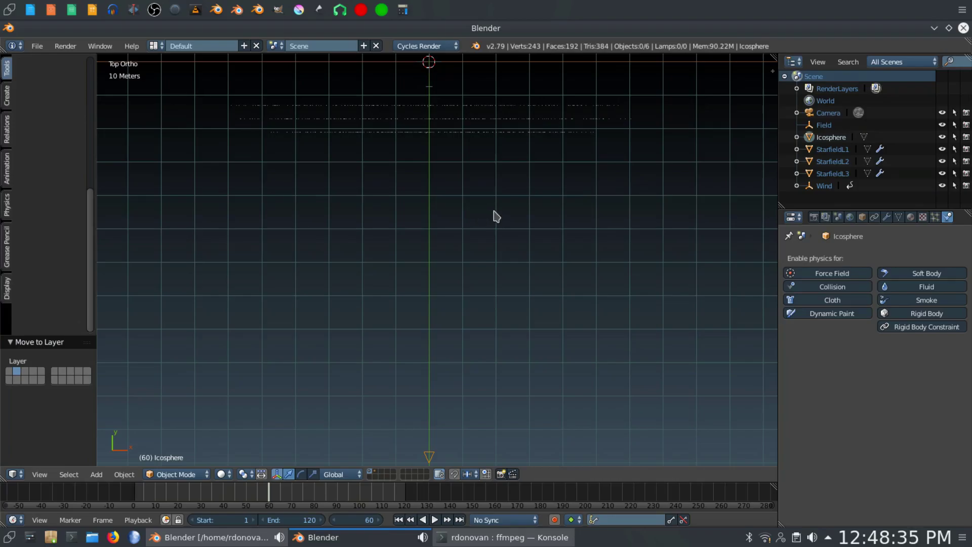
{"action": "key", "text": "KP_0"}
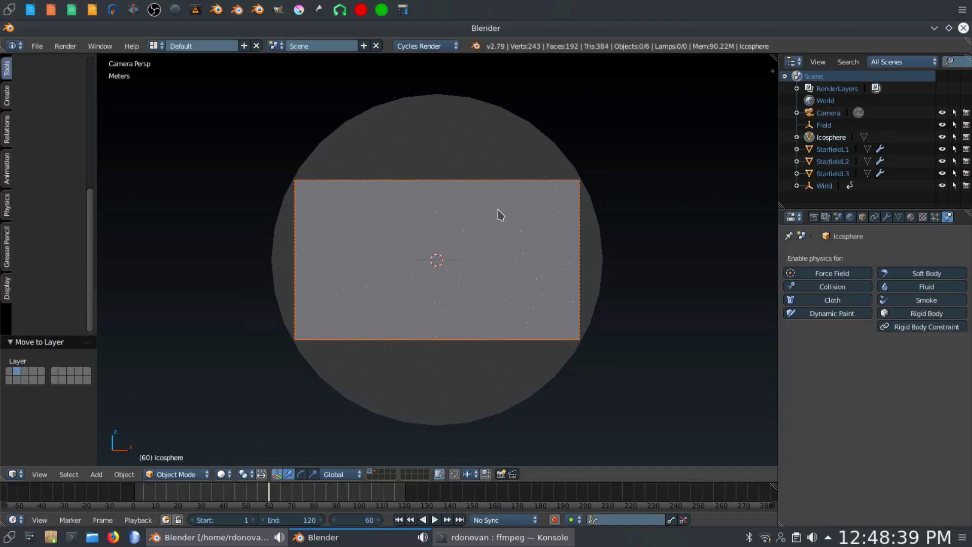
Step: Render frame 60, examine the star streaks around the centre of the image, and restore the 3D View
{"action": "key", "text": "F12"}
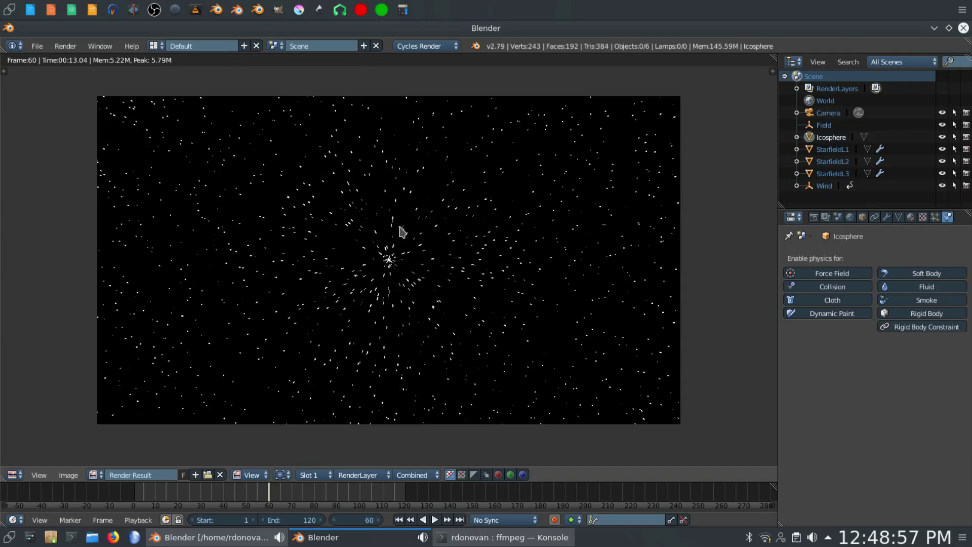
{"action": "scroll", "coordinate": [410, 220], "scroll_direction": "up", "scroll_amount": 2}
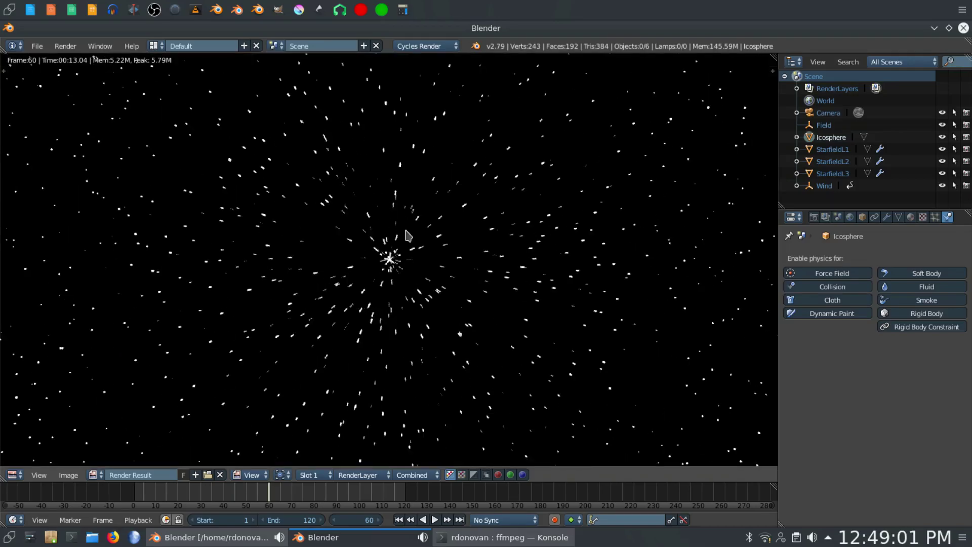
{"action": "scroll", "coordinate": [638, 332], "scroll_direction": "down", "scroll_amount": 2}
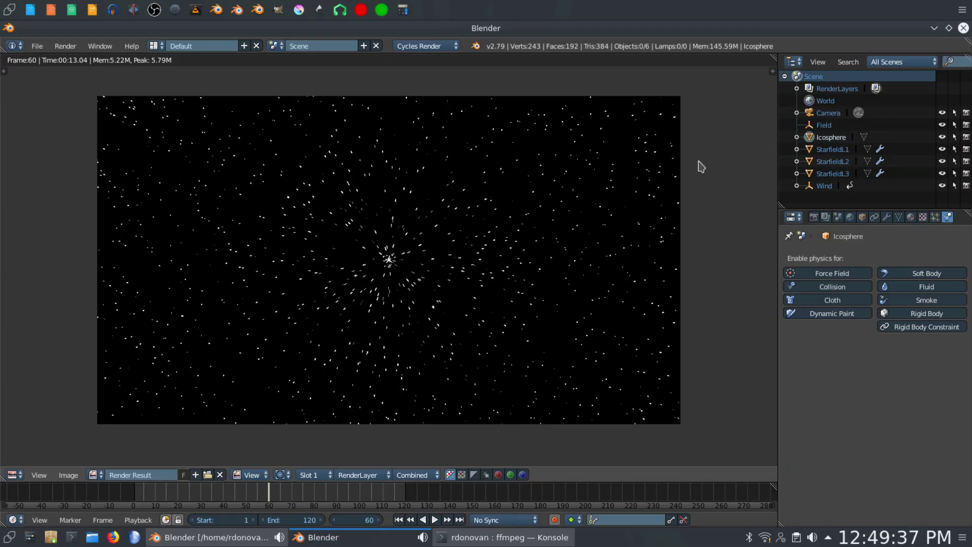
{"action": "left_click", "coordinate": [12, 475]}
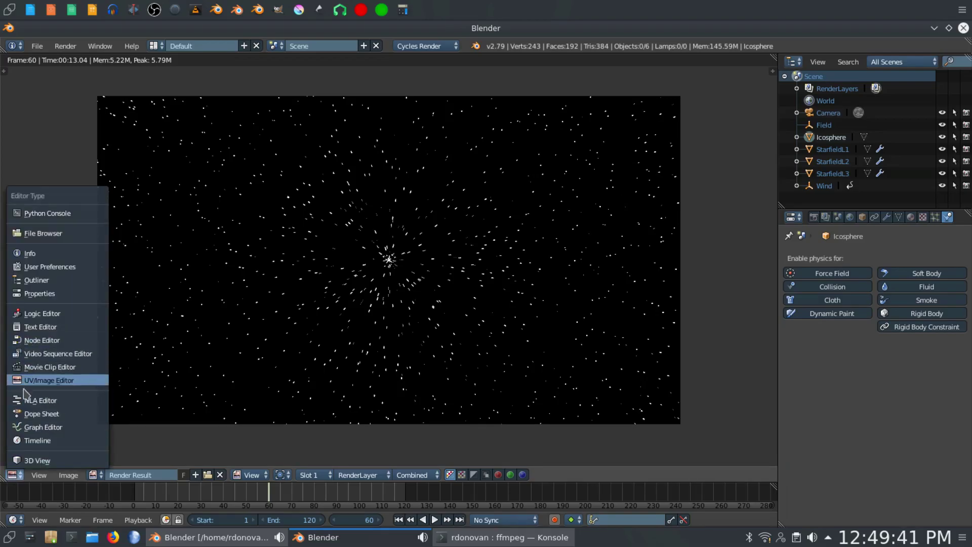
{"action": "left_click", "coordinate": [33, 461]}
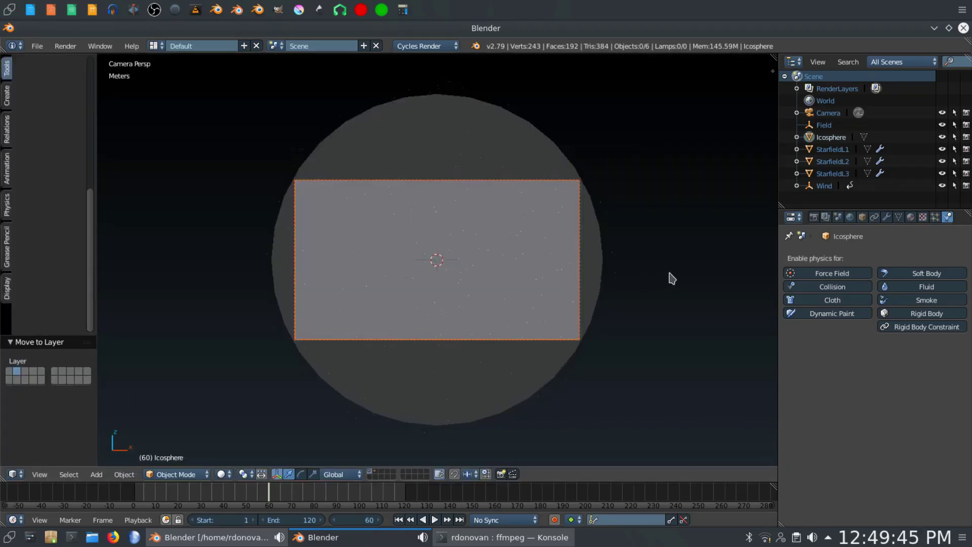
Step: Return to frame 1, enable nodes for the World surface, and set its background color to an Environment Texture
{"action": "left_click", "coordinate": [398, 520]}
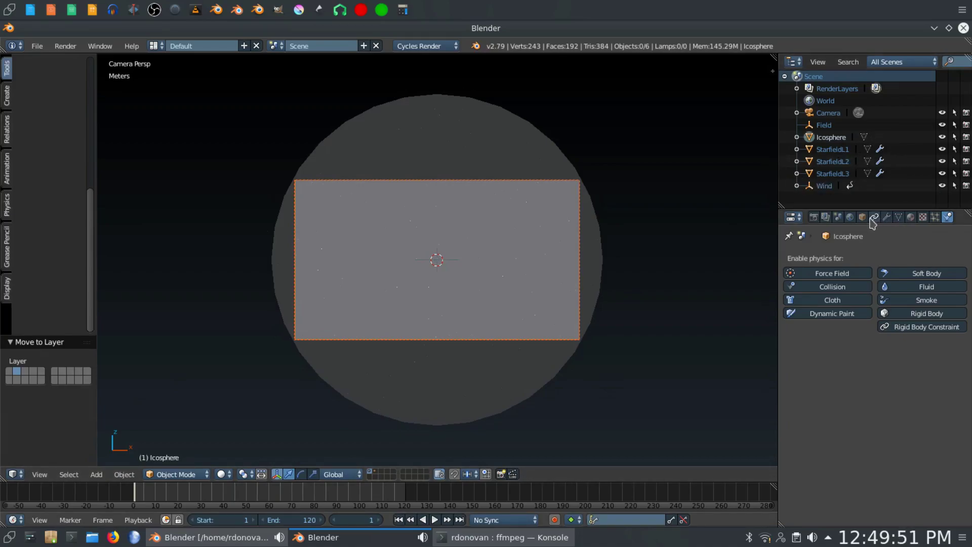
{"action": "left_click", "coordinate": [851, 218]}
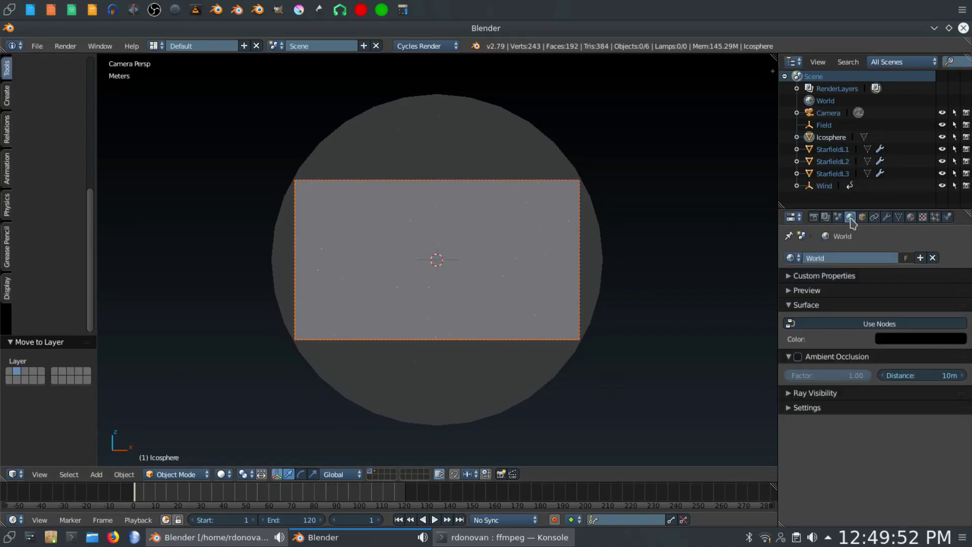
{"action": "left_click", "coordinate": [844, 323]}
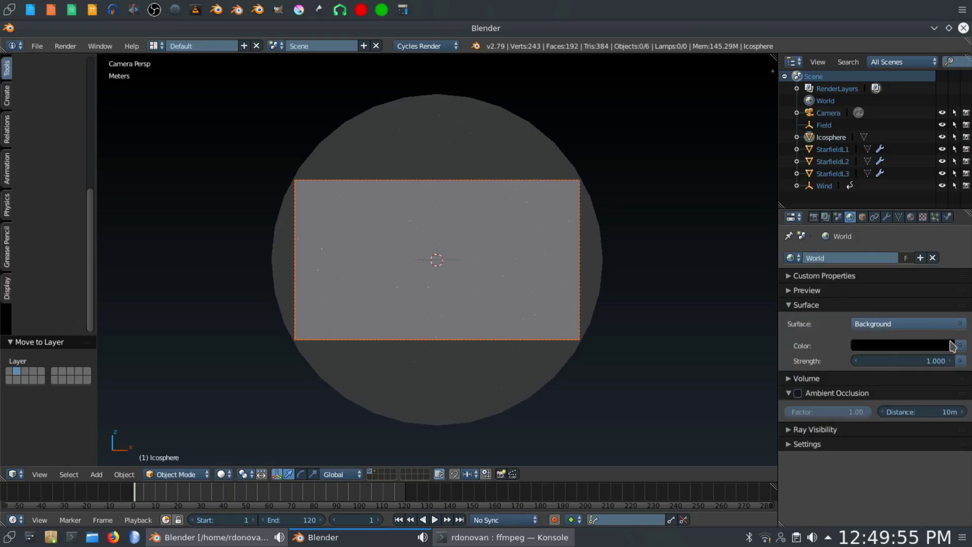
{"action": "left_click", "coordinate": [961, 348]}
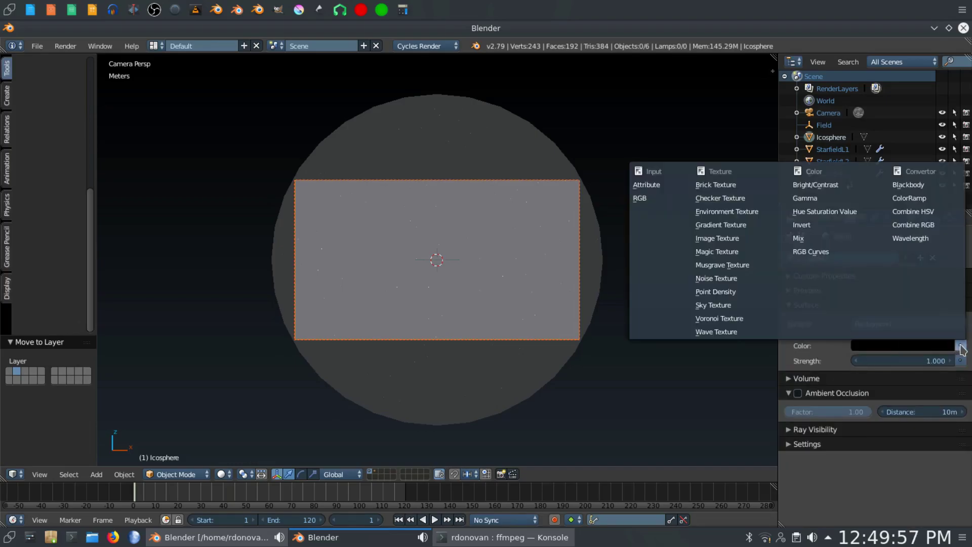
{"action": "left_click", "coordinate": [730, 213]}
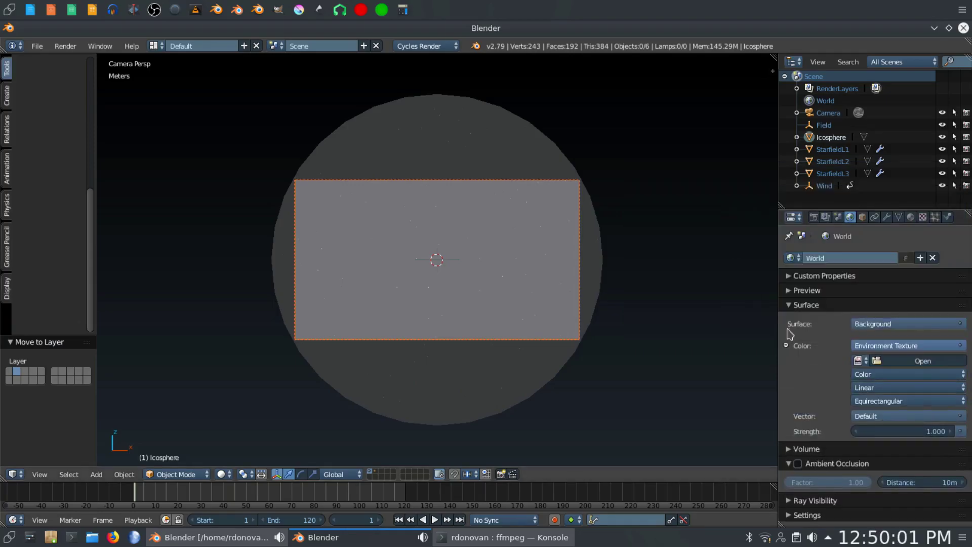
Step: Load Starfield-001-blue.png from the TexturesnBGs folder as the World's environment texture image
{"action": "left_click", "coordinate": [919, 361]}
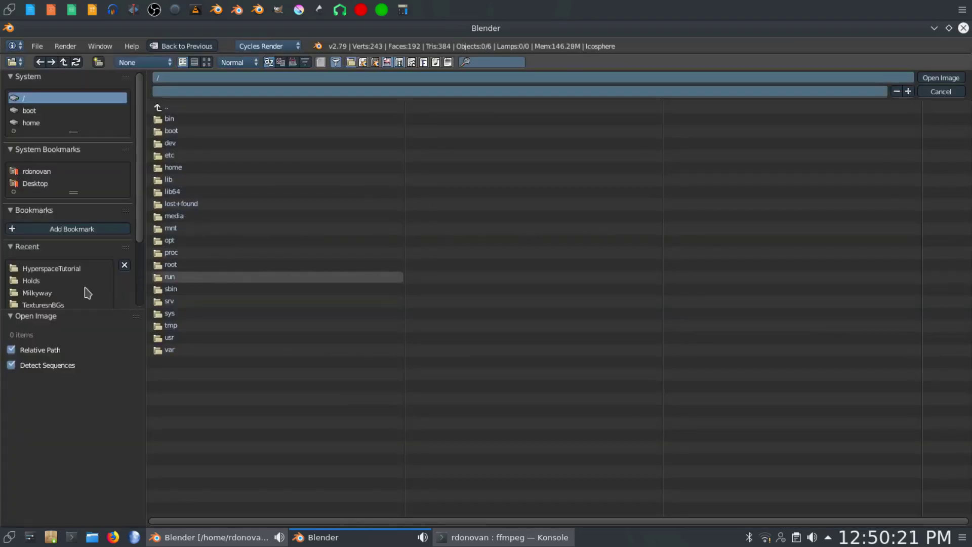
{"action": "left_click", "coordinate": [47, 305]}
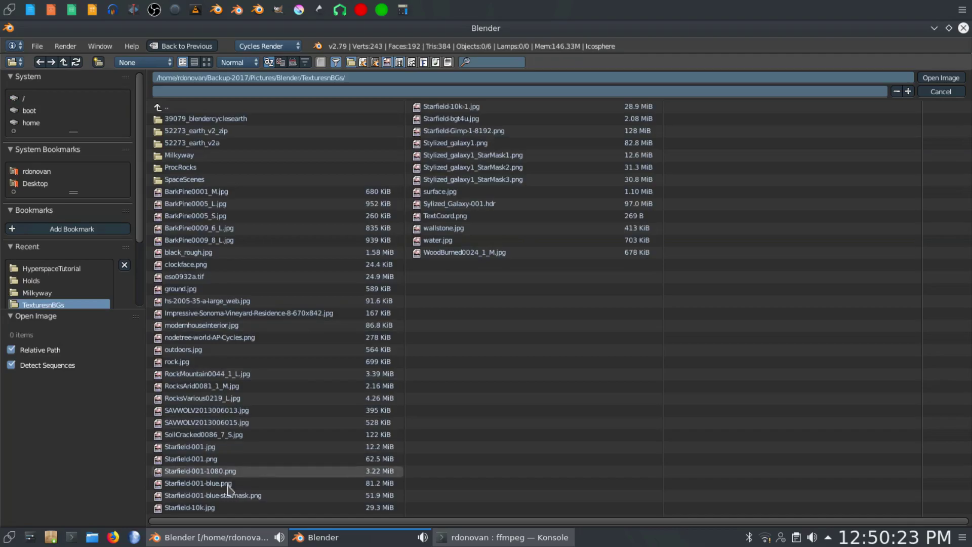
{"action": "left_click", "coordinate": [192, 486]}
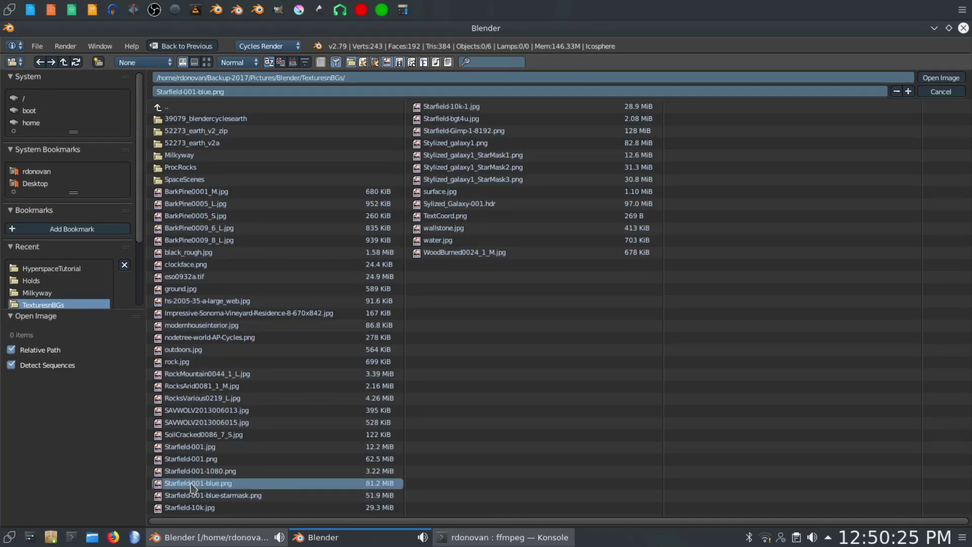
{"action": "left_click", "coordinate": [934, 79]}
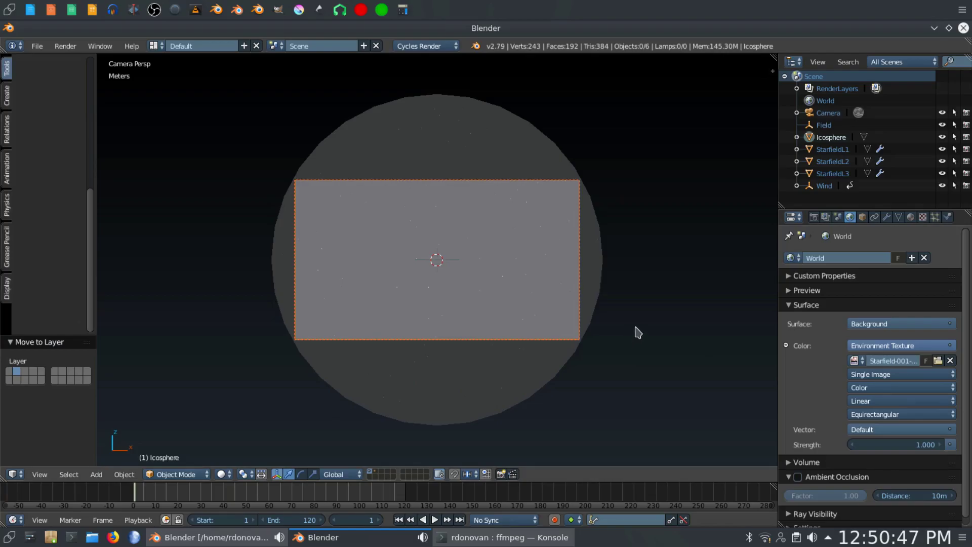
Step: Render frame 60 with the starfield background and switch the render area to the Node Editor
{"action": "left_click", "coordinate": [270, 494]}
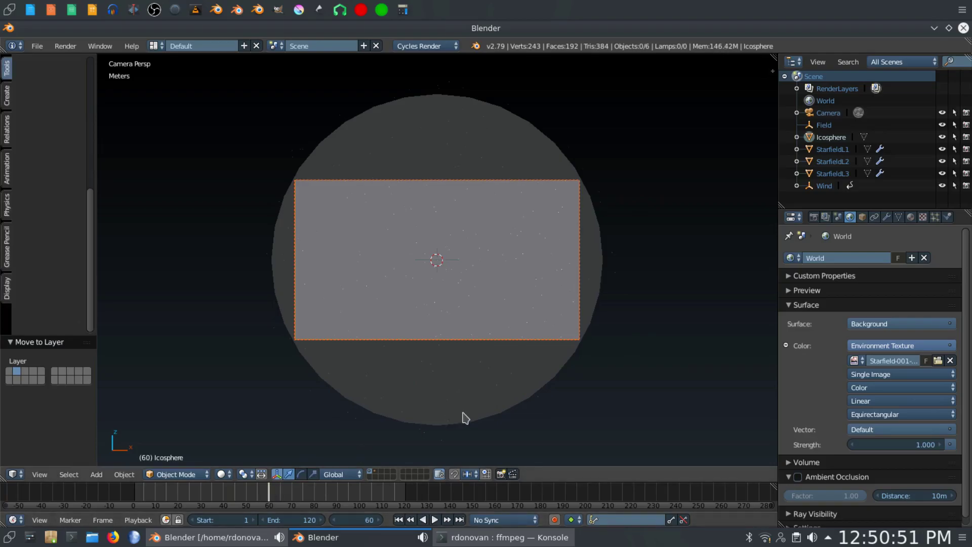
{"action": "key", "text": "F12"}
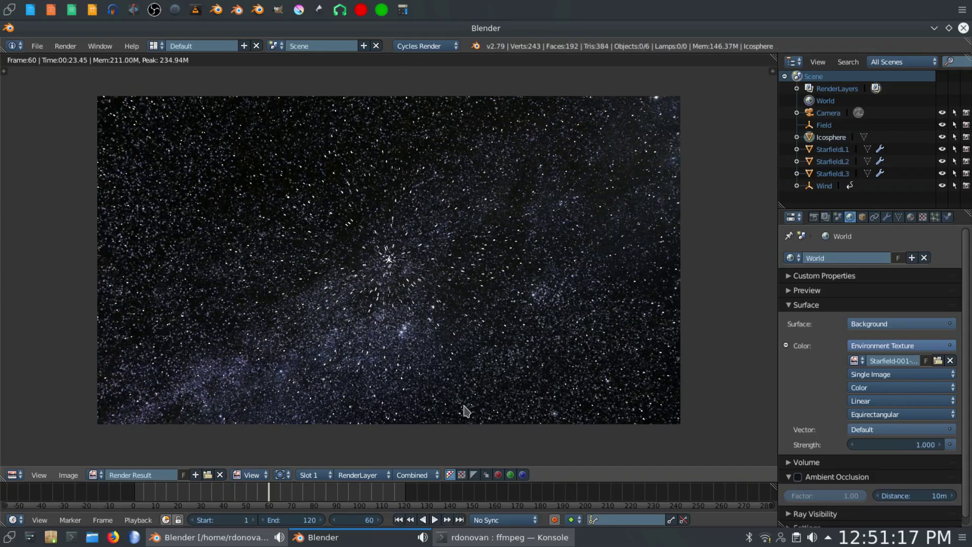
{"action": "left_click", "coordinate": [13, 475]}
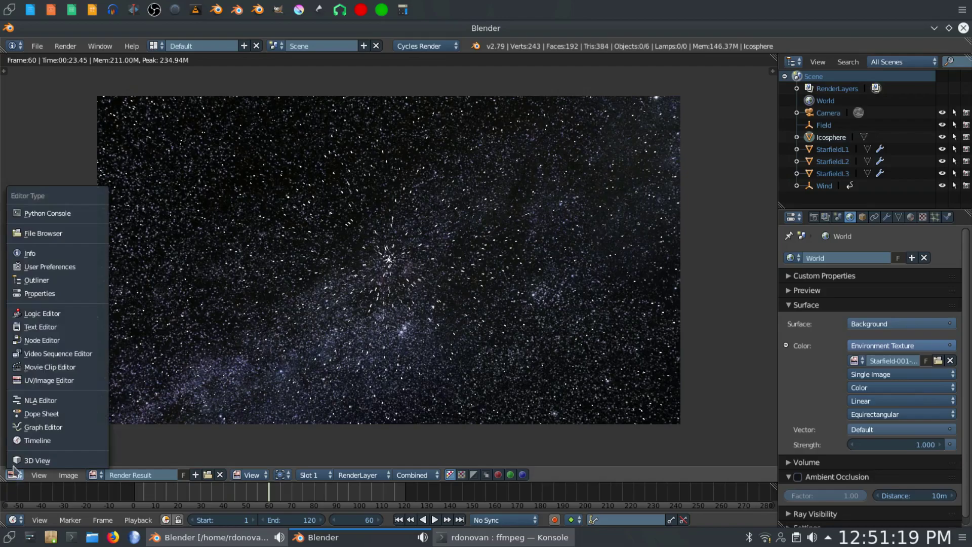
{"action": "left_click", "coordinate": [39, 341]}
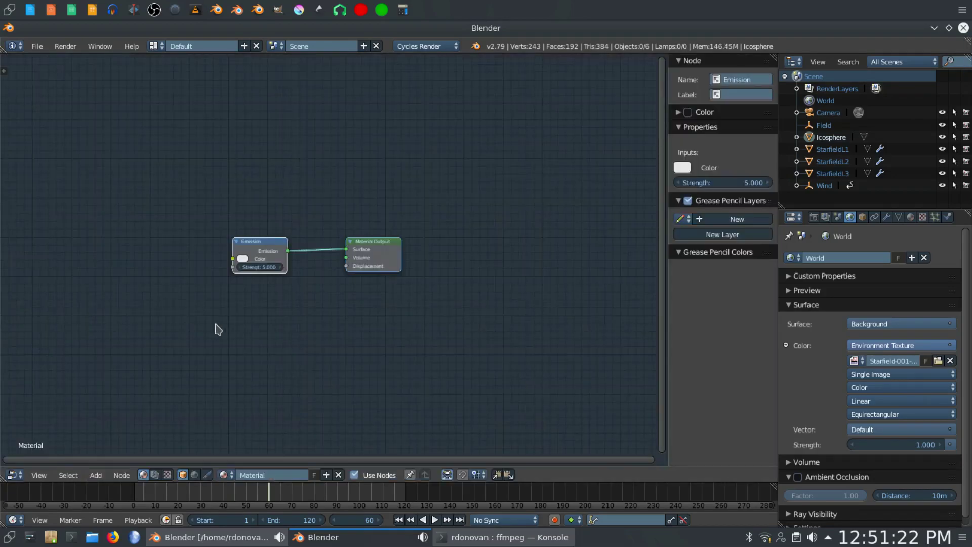
Step: Enable compositing nodes with the backdrop shown, and connect a Viewer node to the Render Layers image
{"action": "left_click", "coordinate": [155, 475]}
{"action": "left_click", "coordinate": [183, 475]}
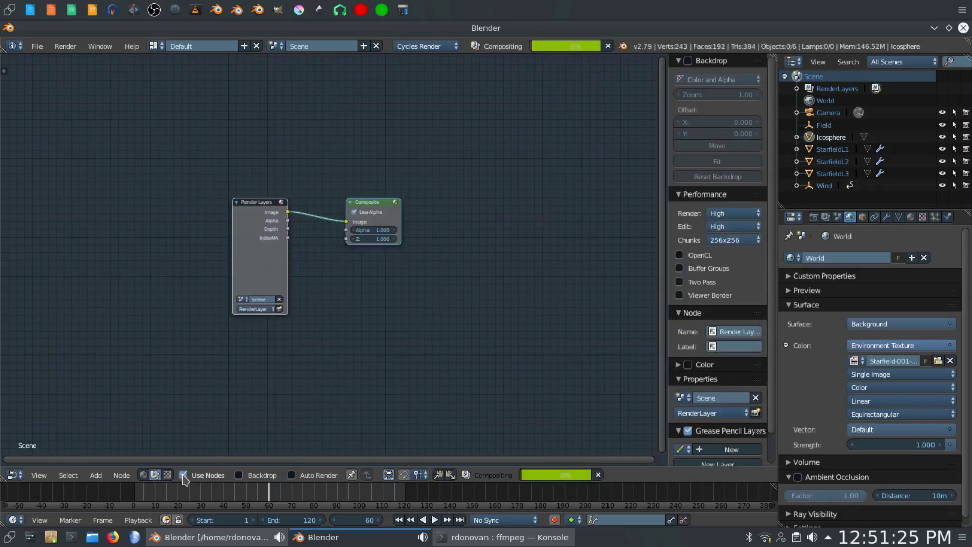
{"action": "left_click", "coordinate": [238, 475]}
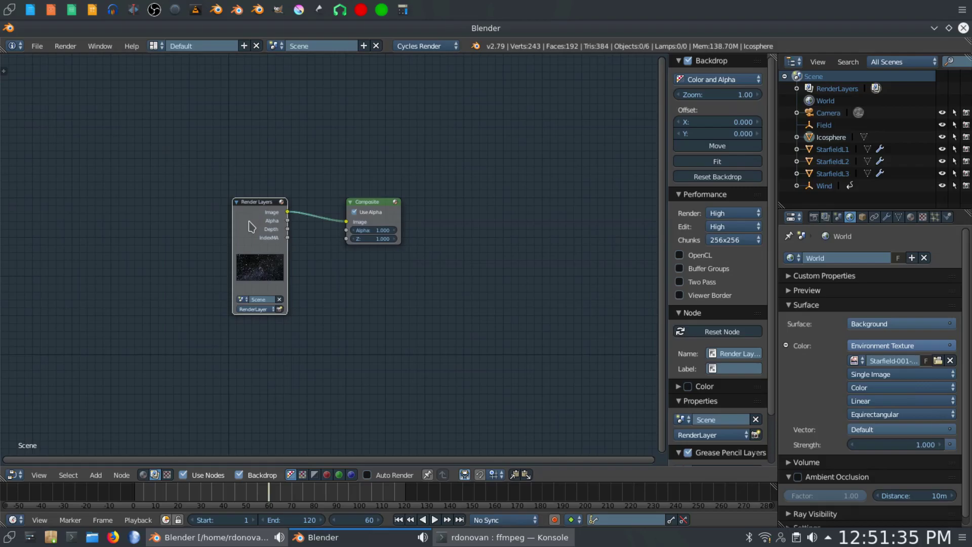
{"action": "left_click", "coordinate": [249, 226], "text": "ctrl+shift"}
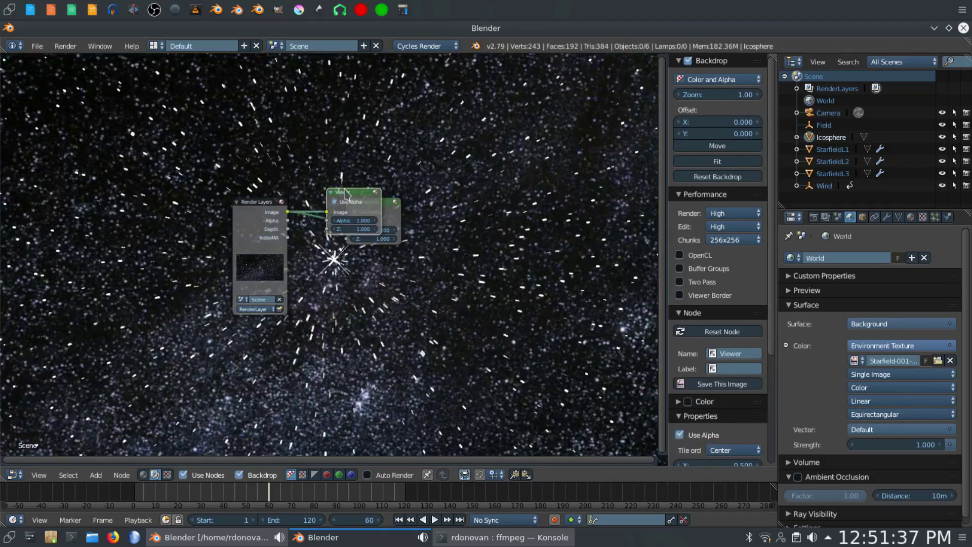
Step: Hide the node properties sidebar and spread the Render Layers, Composite and Viewer nodes to opposite edges of the editor
{"action": "left_click_drag", "start_coordinate": [348, 197], "coordinate": [620, 409]}
{"action": "key", "text": "n"}
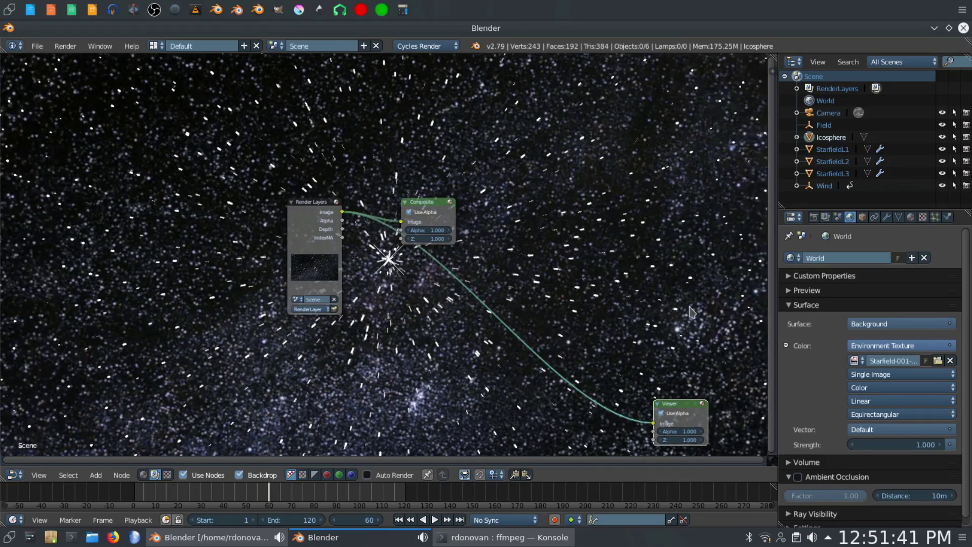
{"action": "left_click_drag", "start_coordinate": [693, 409], "coordinate": [748, 414]}
{"action": "left_click_drag", "start_coordinate": [429, 206], "coordinate": [740, 68]}
{"action": "left_click_drag", "start_coordinate": [296, 229], "coordinate": [14, 219]}
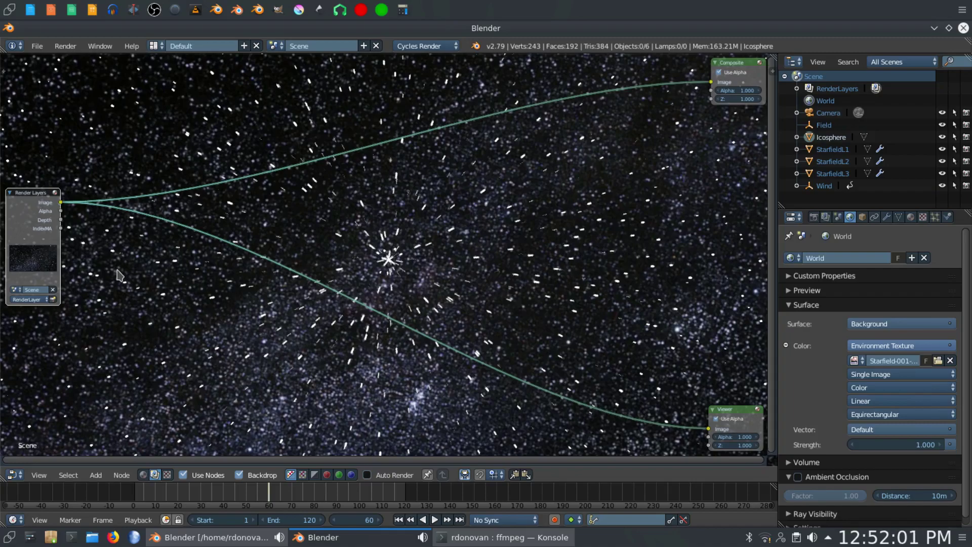
Step: Insert a Lens Distortion node between Render Layers and Viewer, with dispersion 1.000 and distortion -0.999
{"action": "key", "text": "shift+a"}
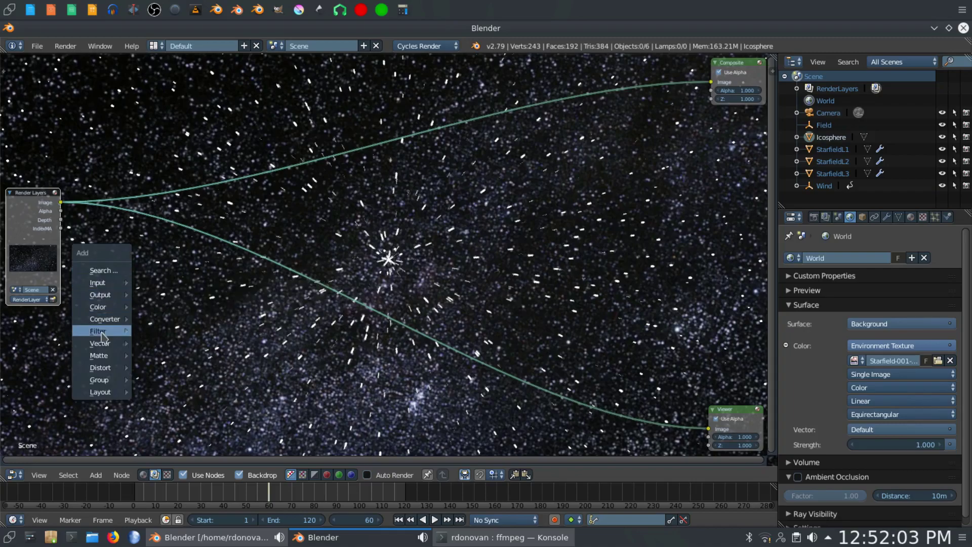
{"action": "mouse_move", "coordinate": [101, 367]}
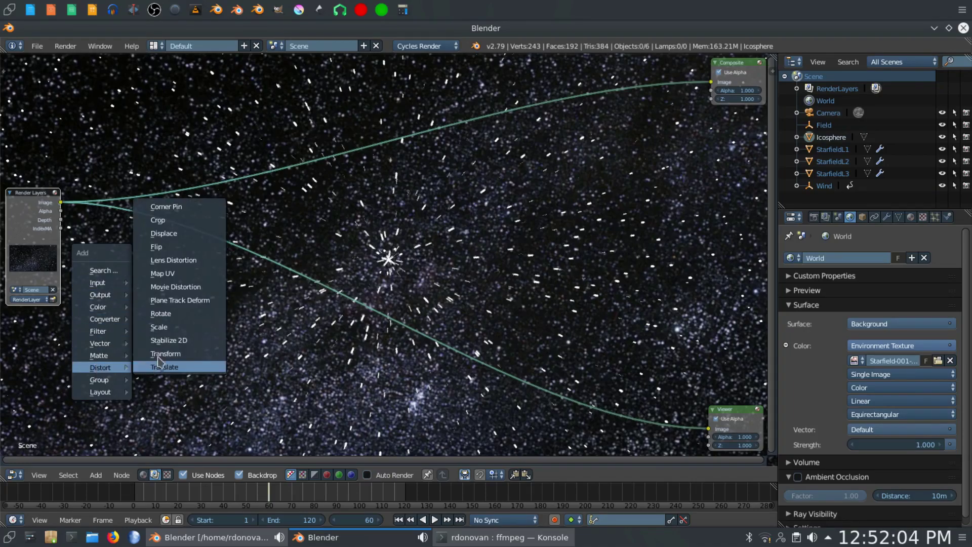
{"action": "left_click", "coordinate": [177, 260]}
{"action": "left_click", "coordinate": [110, 212]}
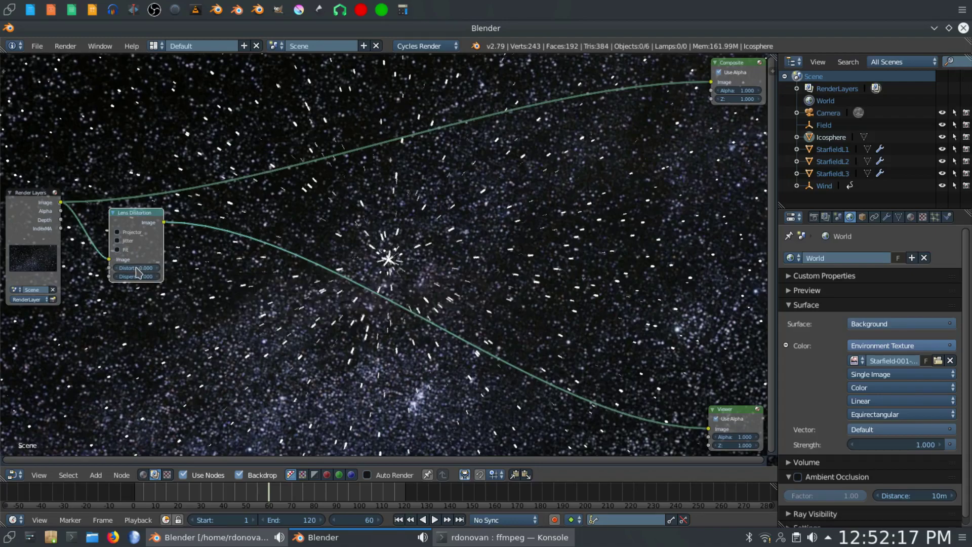
{"action": "left_click_drag", "start_coordinate": [133, 282], "coordinate": [147, 281]}
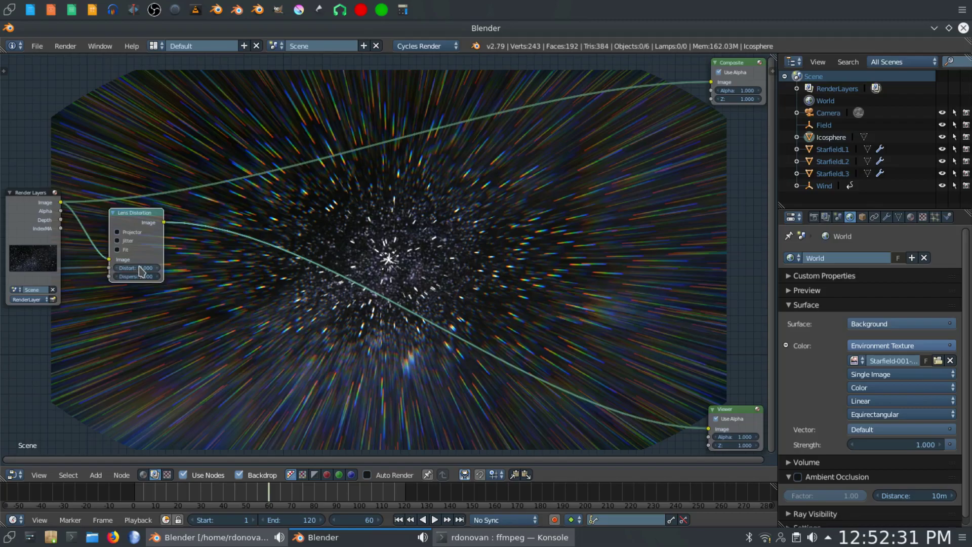
{"action": "left_click_drag", "start_coordinate": [130, 271], "coordinate": [76, 271]}
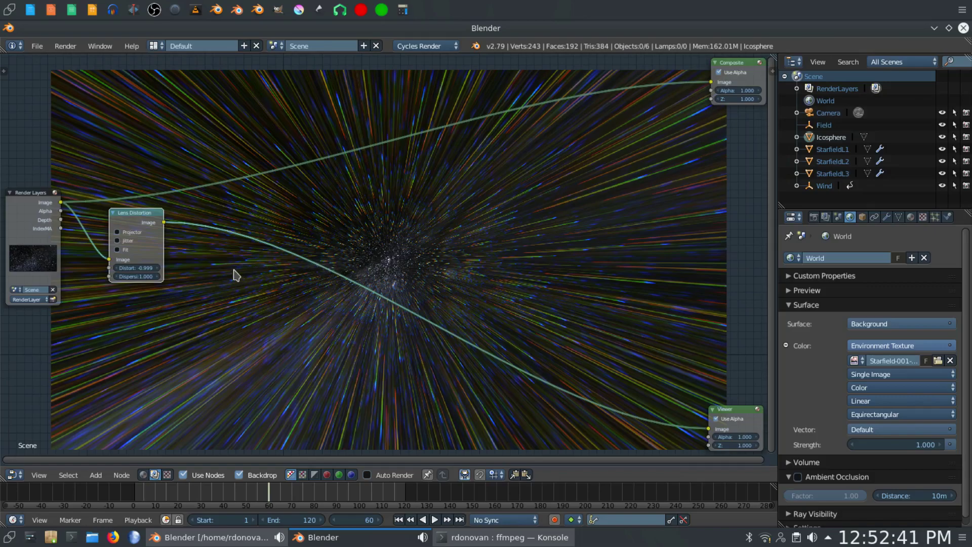
Step: Insert a Hue Saturation Value node between Lens Distortion and Viewer, and set its saturation to 0.000
{"action": "key", "text": "shift+a"}
{"action": "mouse_move", "coordinate": [229, 274]}
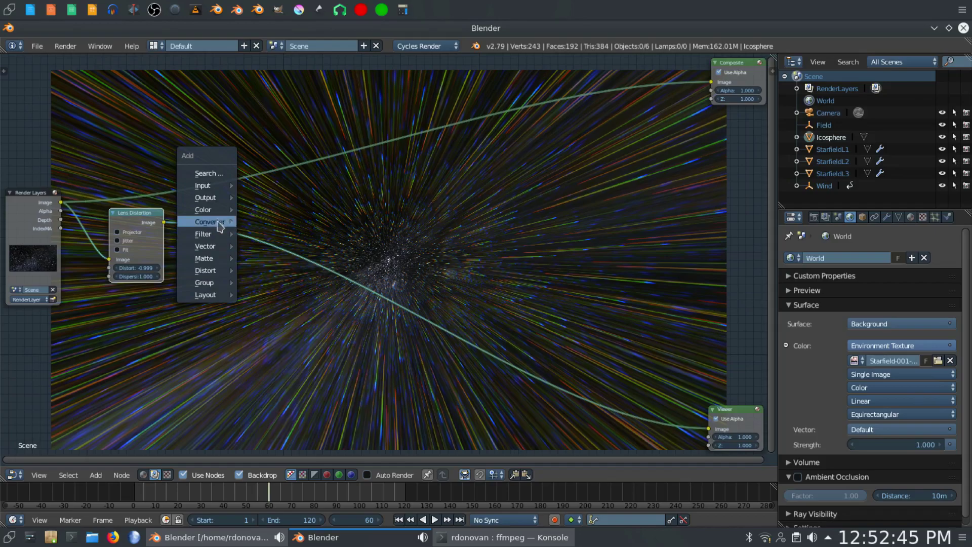
{"action": "mouse_move", "coordinate": [223, 209]}
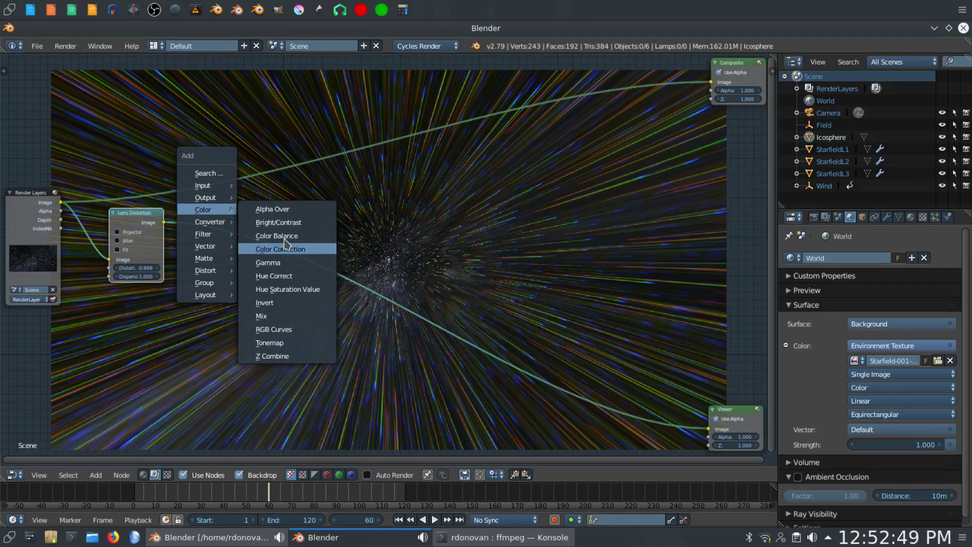
{"action": "left_click", "coordinate": [277, 289]}
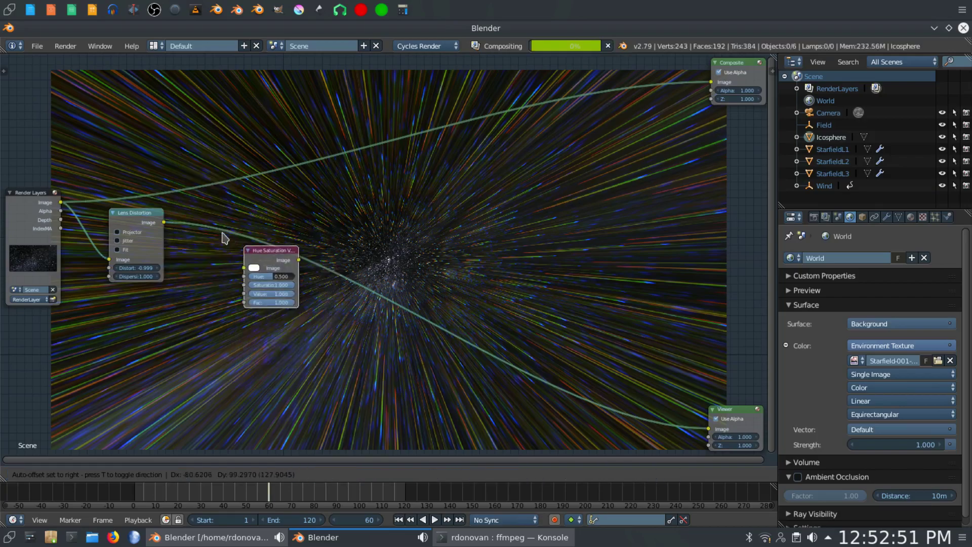
{"action": "left_click", "coordinate": [177, 205]}
{"action": "left_click_drag", "start_coordinate": [177, 205], "coordinate": [195, 206]}
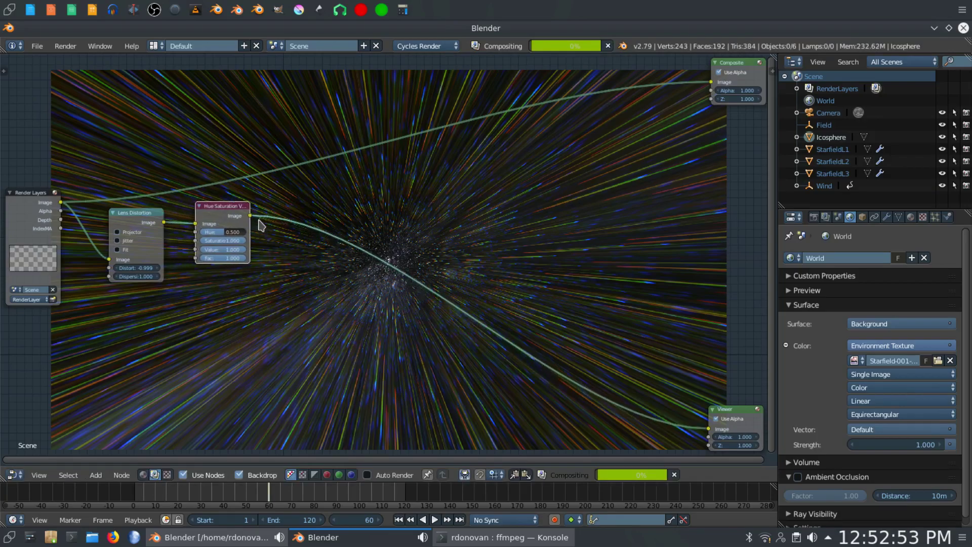
{"action": "left_click_drag", "start_coordinate": [230, 241], "coordinate": [203, 241]}
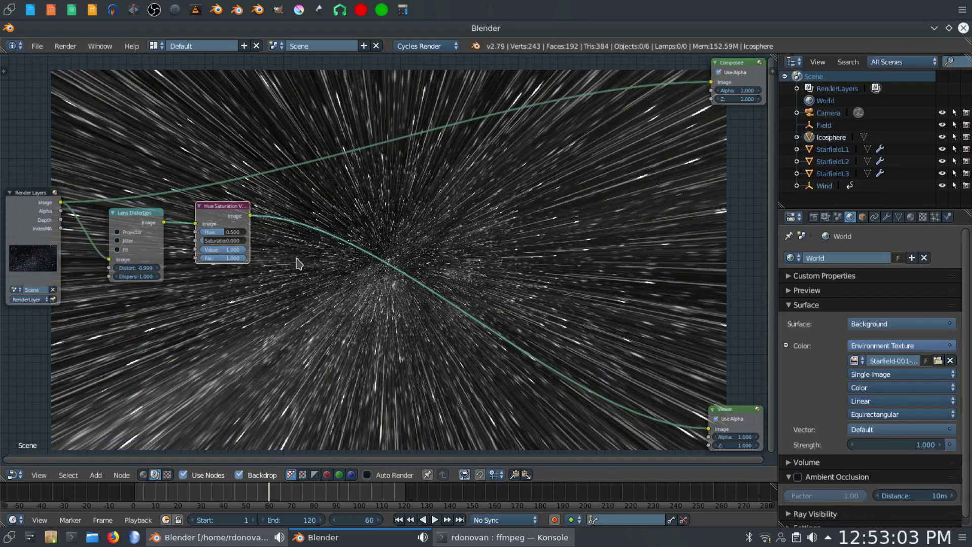
Step: Insert an RGB Curves node between Hue Saturation Value and Viewer, and raise the middle of its combined curve
{"action": "key", "text": "shift+a"}
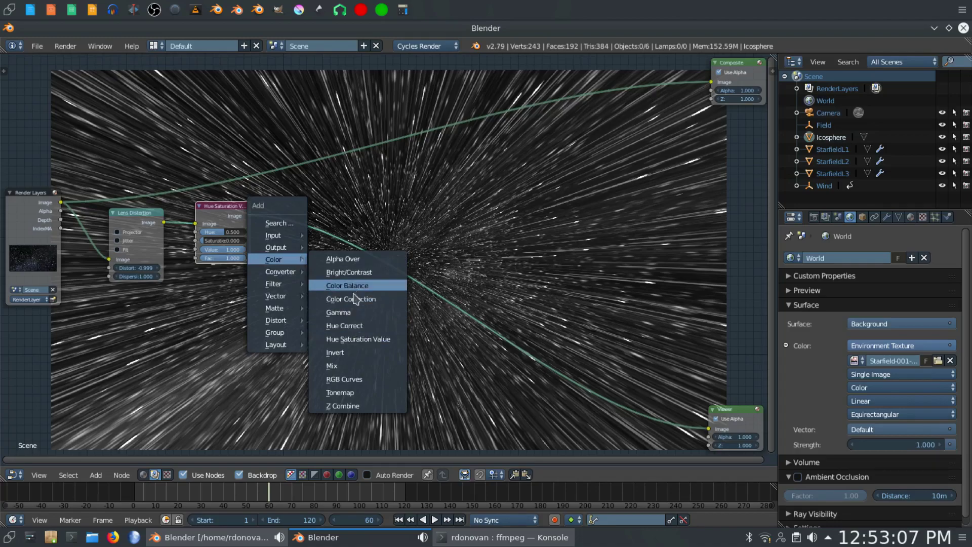
{"action": "left_click", "coordinate": [344, 379]}
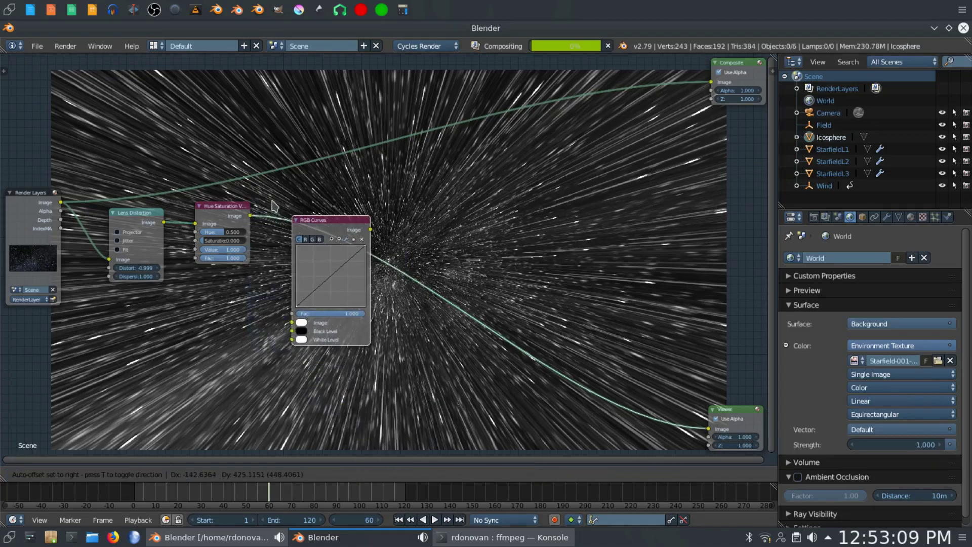
{"action": "left_click", "coordinate": [263, 170]}
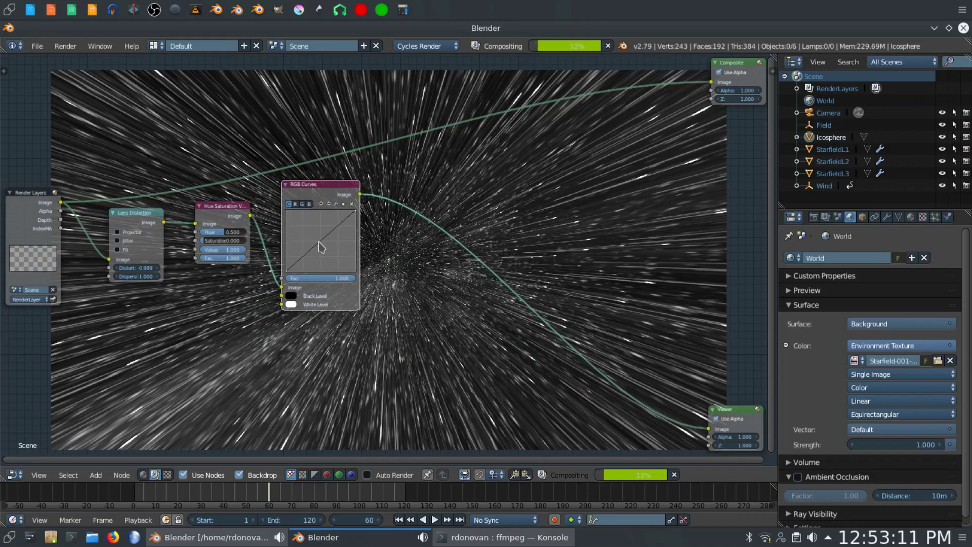
{"action": "left_click_drag", "start_coordinate": [321, 247], "coordinate": [329, 227]}
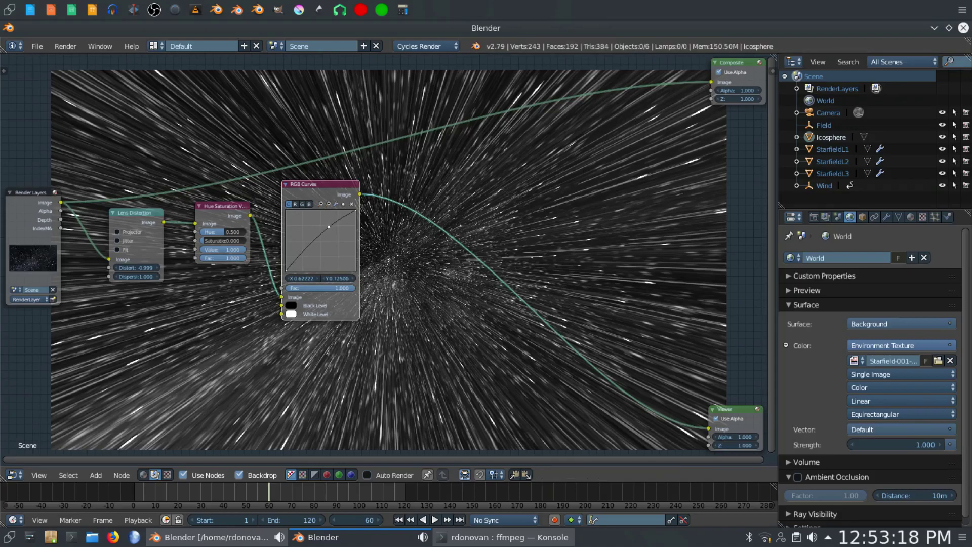
{"action": "left_click", "coordinate": [320, 240]}
Step: Lower the RGB Curves red curve at about X 0.62, Y 0.37, and the green curve slightly at about X 0.54, Y 0.475
{"action": "left_click", "coordinate": [296, 204]}
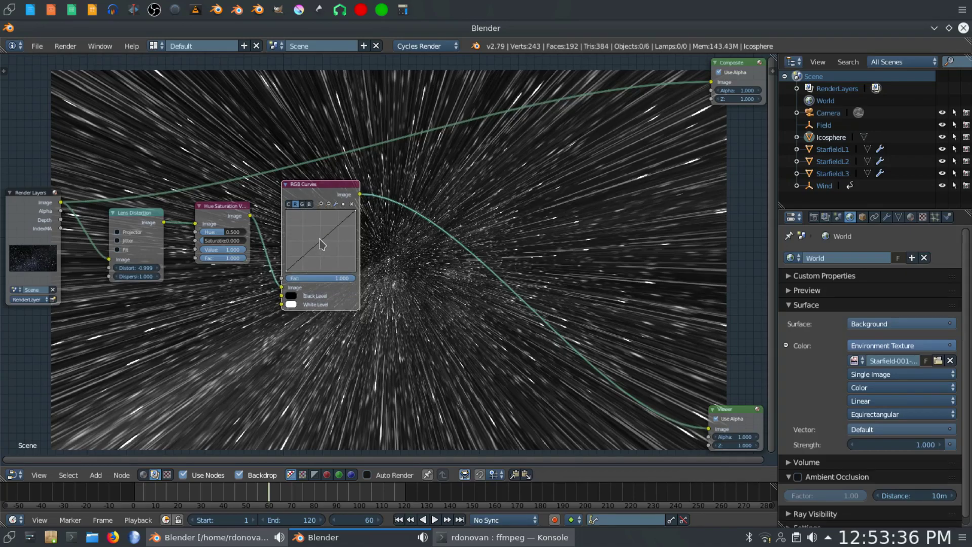
{"action": "left_click_drag", "start_coordinate": [320, 241], "coordinate": [327, 247]}
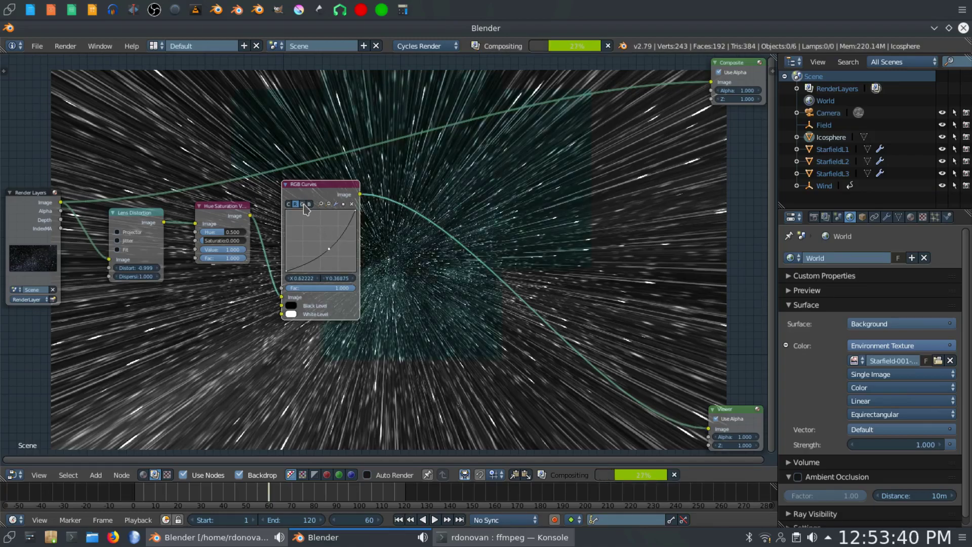
{"action": "left_click", "coordinate": [304, 205]}
{"action": "left_click", "coordinate": [321, 240]}
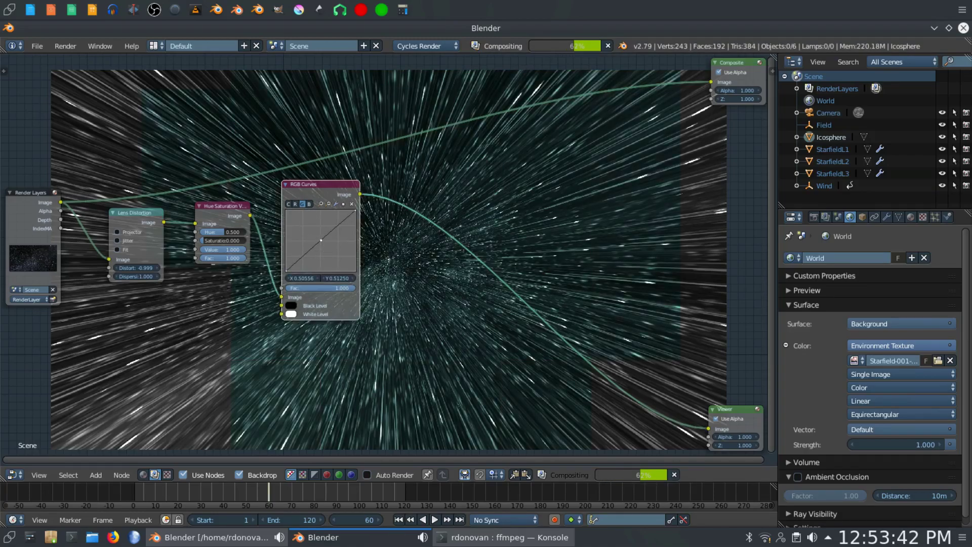
{"action": "left_click_drag", "start_coordinate": [321, 240], "coordinate": [323, 243]}
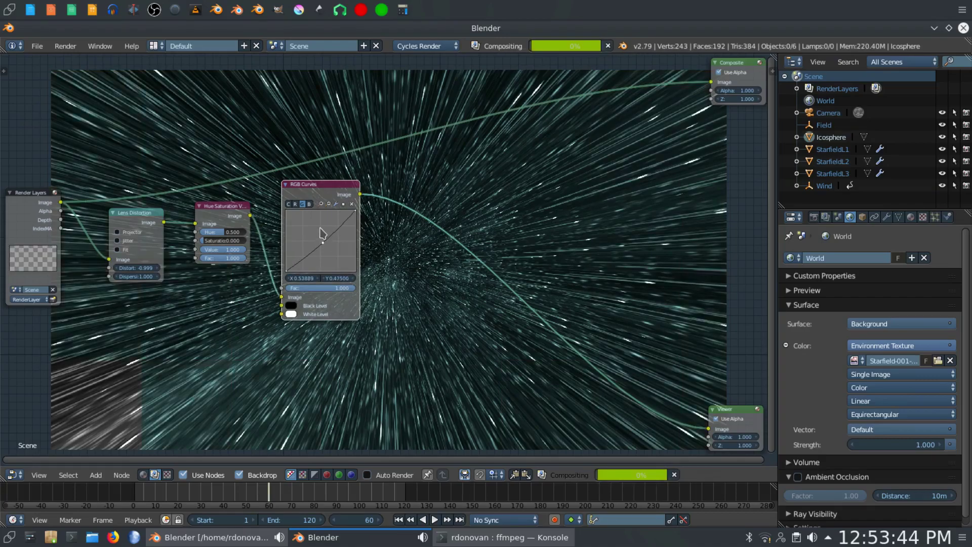
Step: Raise the blue curve of the RGB Curves node with a point at about X 0.41, Y 0.59
{"action": "left_click", "coordinate": [310, 204]}
{"action": "left_click_drag", "start_coordinate": [323, 244], "coordinate": [311, 232]}
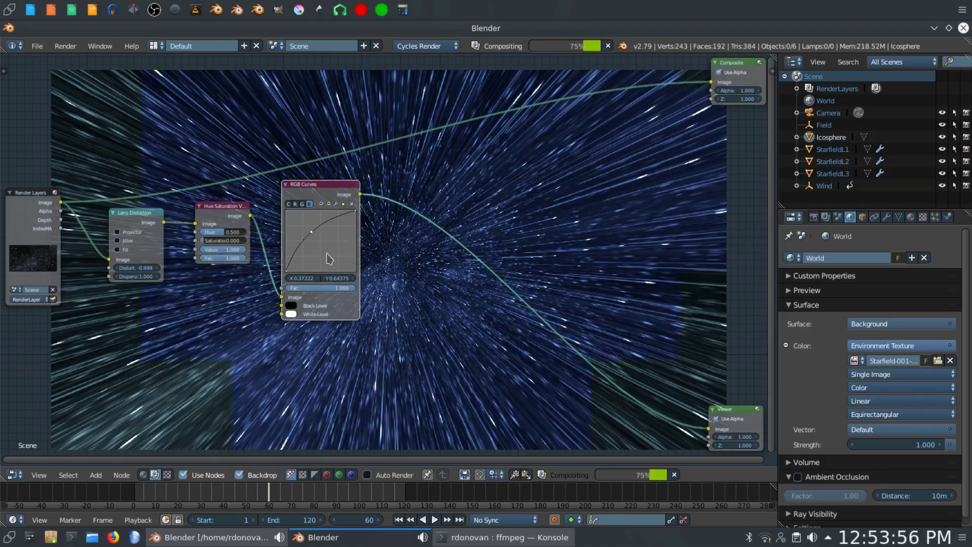
{"action": "left_click_drag", "start_coordinate": [311, 231], "coordinate": [314, 235]}
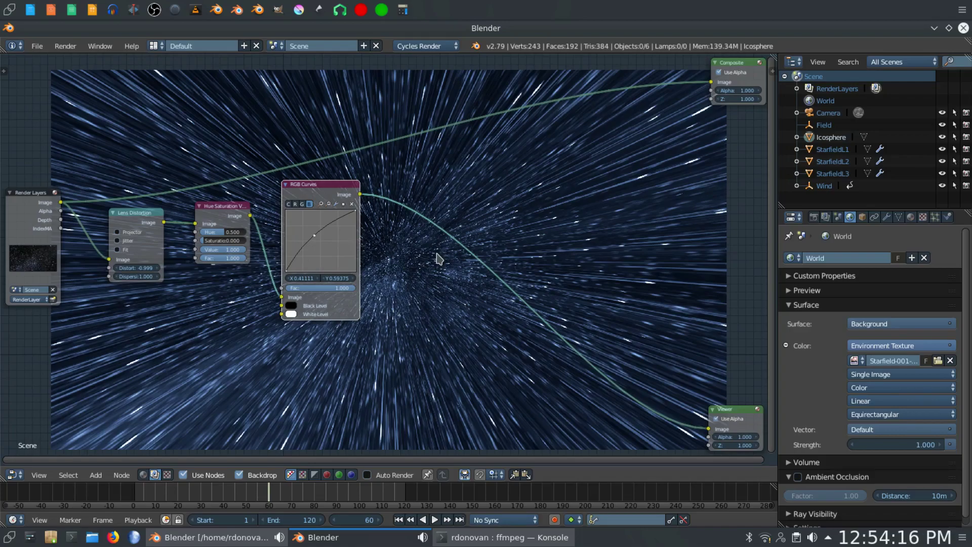
Step: Insert a Bright/Contrast node between RGB Curves and Viewer, with brightness 0.300 and contrast 0.600, placed close to RGB Curves
{"action": "key", "text": "shift+a"}
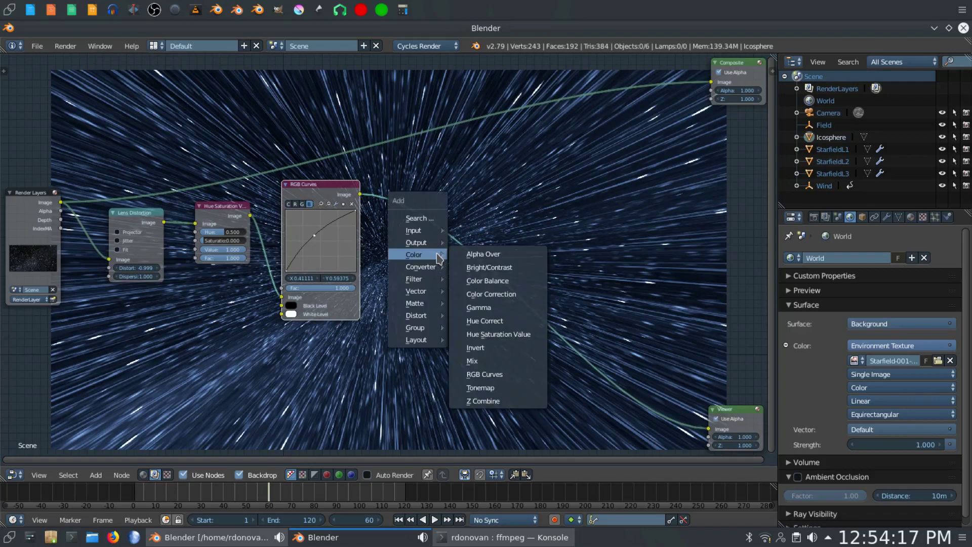
{"action": "left_click", "coordinate": [486, 268]}
{"action": "left_click", "coordinate": [446, 230]}
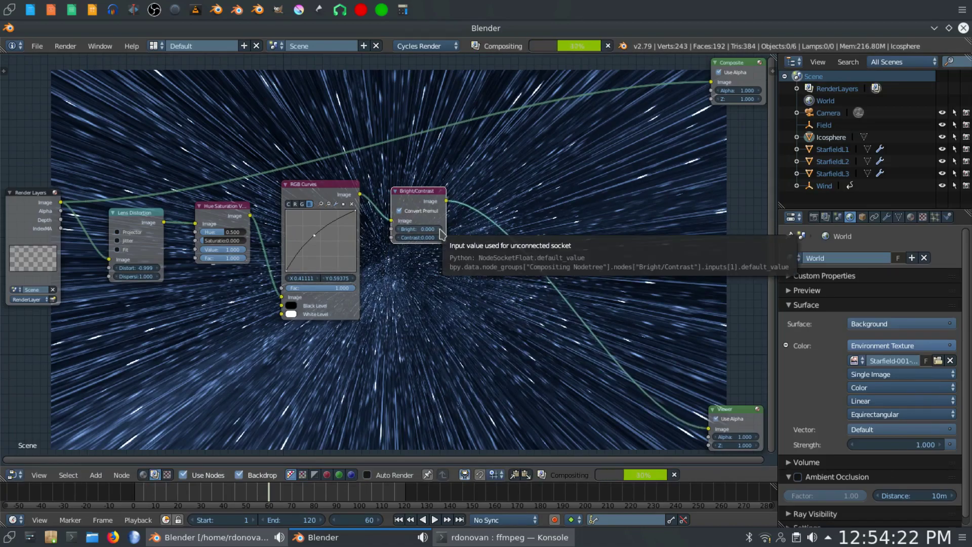
{"action": "left_click", "coordinate": [439, 229]}
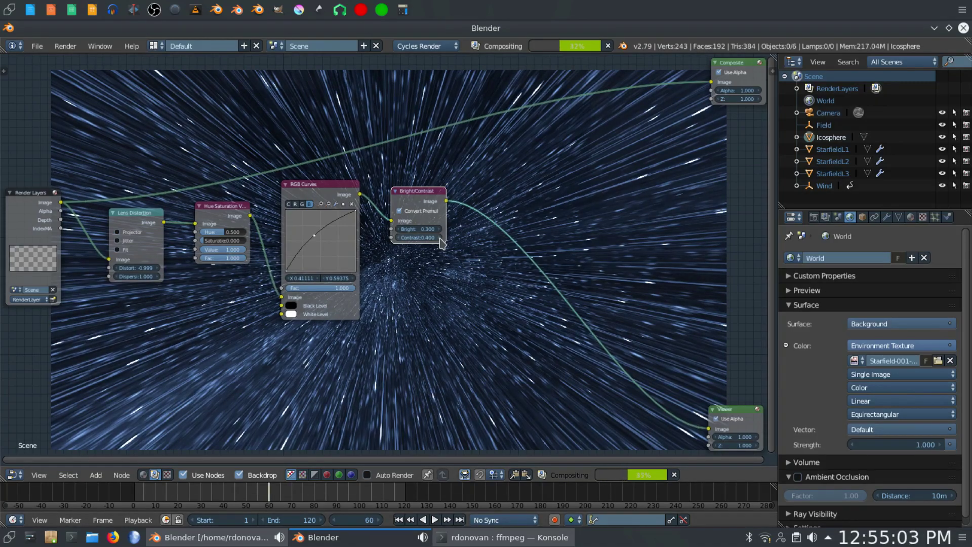
{"action": "left_click", "coordinate": [440, 238]}
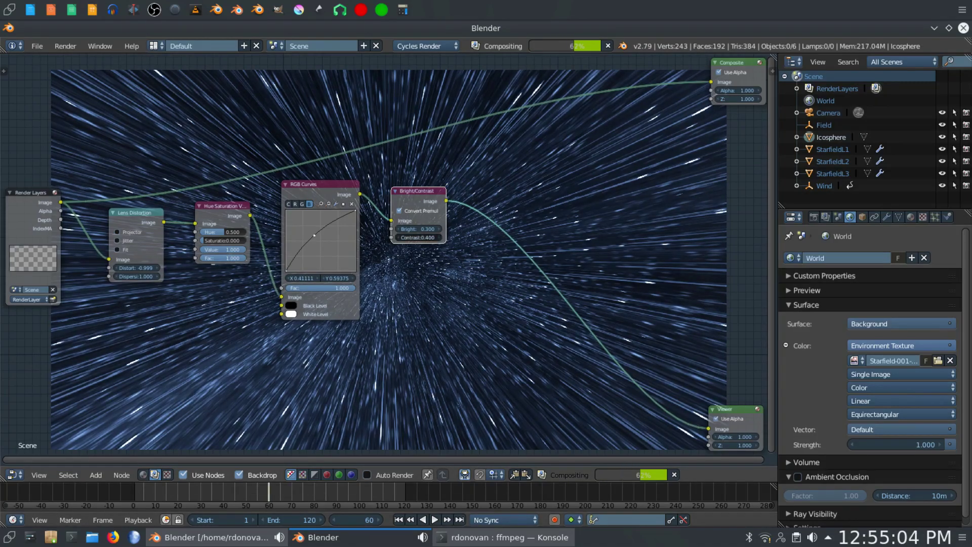
{"action": "left_click", "coordinate": [440, 238]}
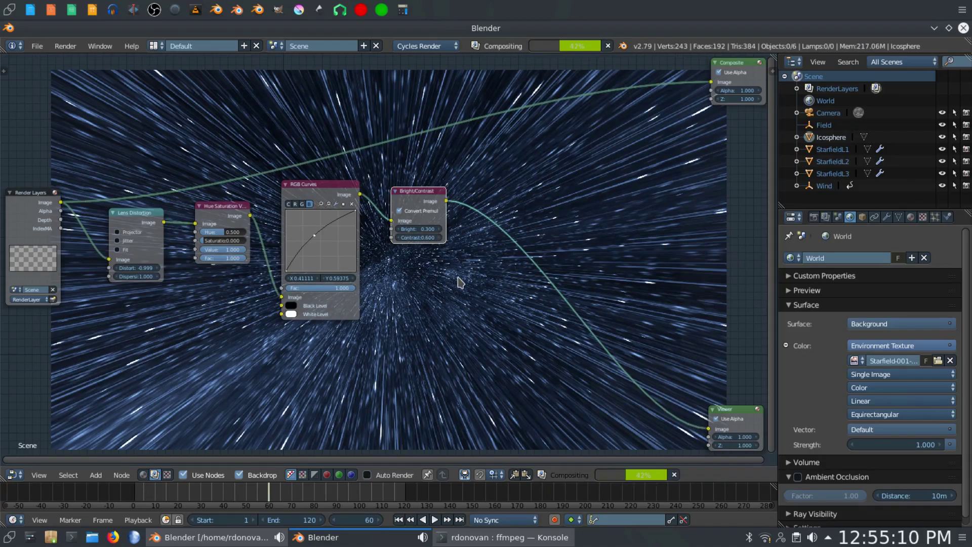
{"action": "left_click_drag", "start_coordinate": [421, 191], "coordinate": [406, 187]}
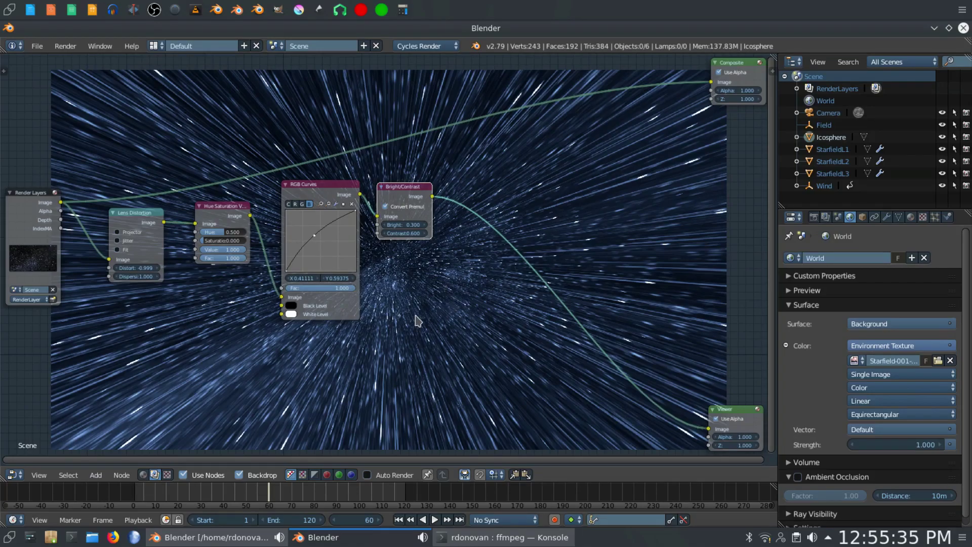
Step: Insert a Blur node between Bright/Contrast and Viewer, using Fast Gaussian, relative sizing and X aspect correction
{"action": "key", "text": "shift+a"}
{"action": "mouse_move", "coordinate": [419, 317]}
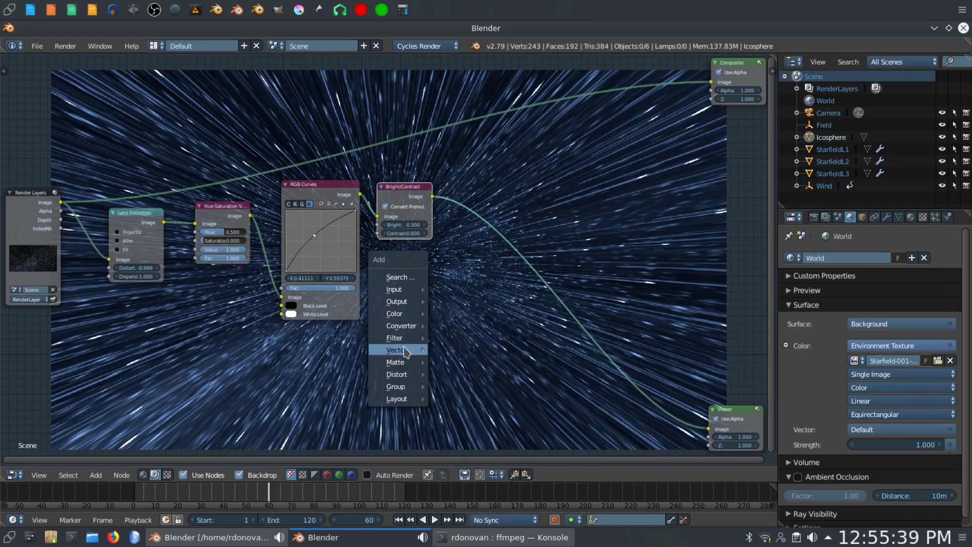
{"action": "mouse_move", "coordinate": [406, 353]}
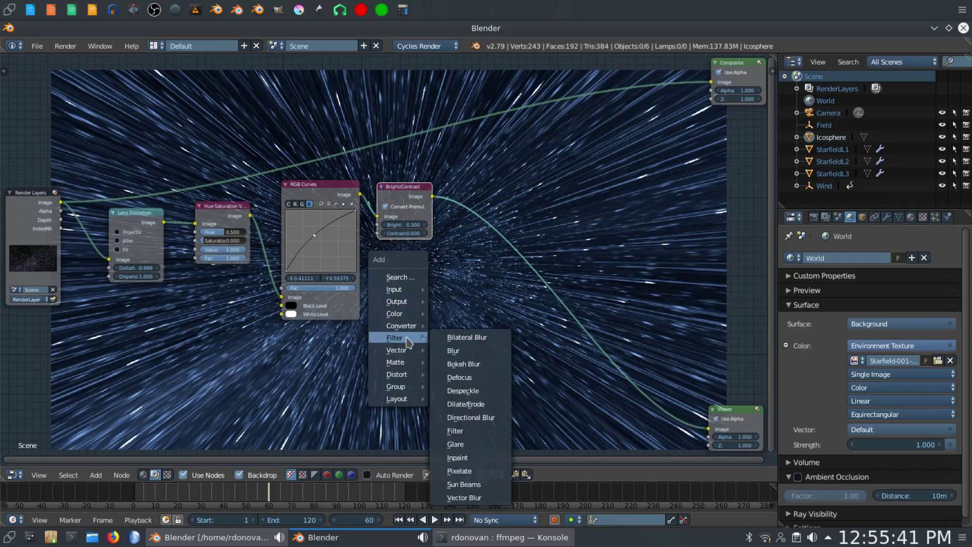
{"action": "left_click", "coordinate": [462, 351]}
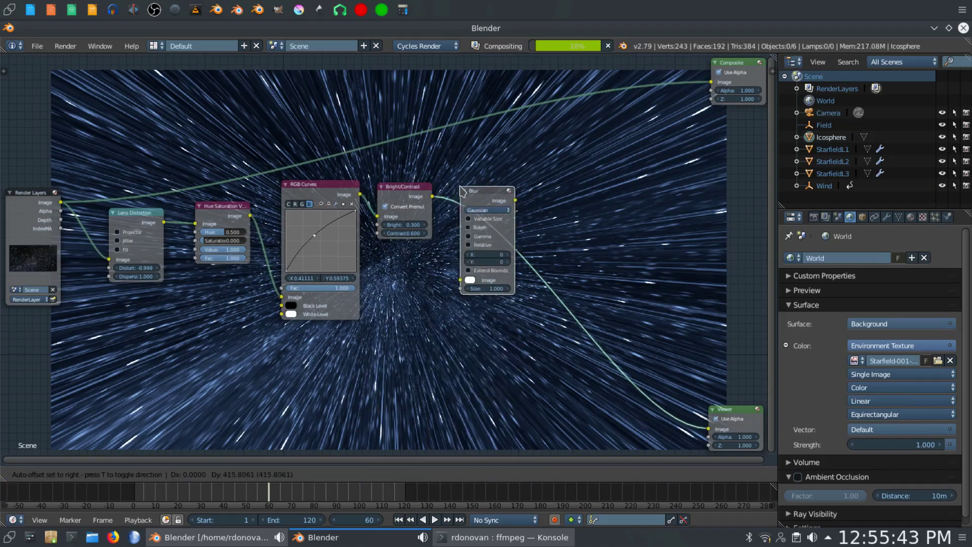
{"action": "left_click", "coordinate": [465, 246]}
{"action": "left_click", "coordinate": [491, 211]}
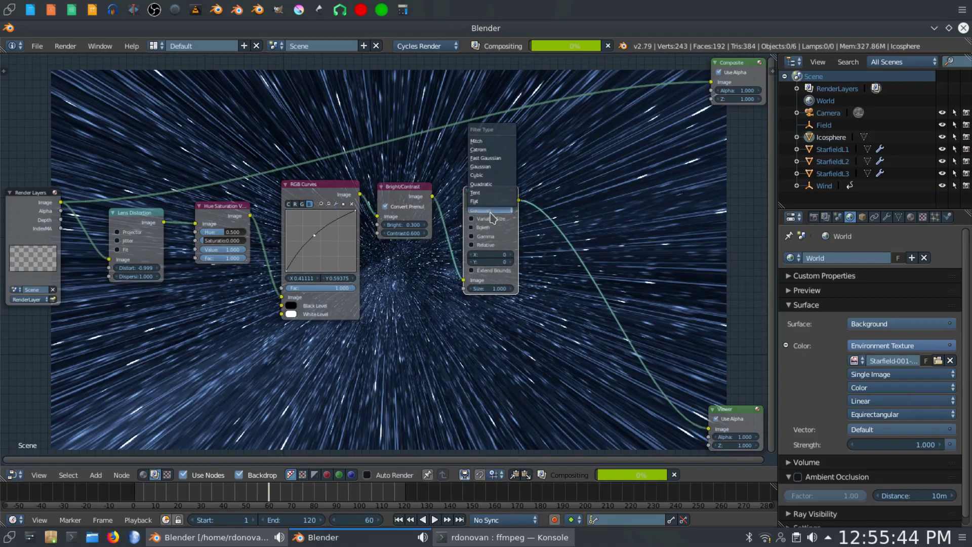
{"action": "left_click", "coordinate": [486, 158]}
{"action": "left_click", "coordinate": [472, 219]}
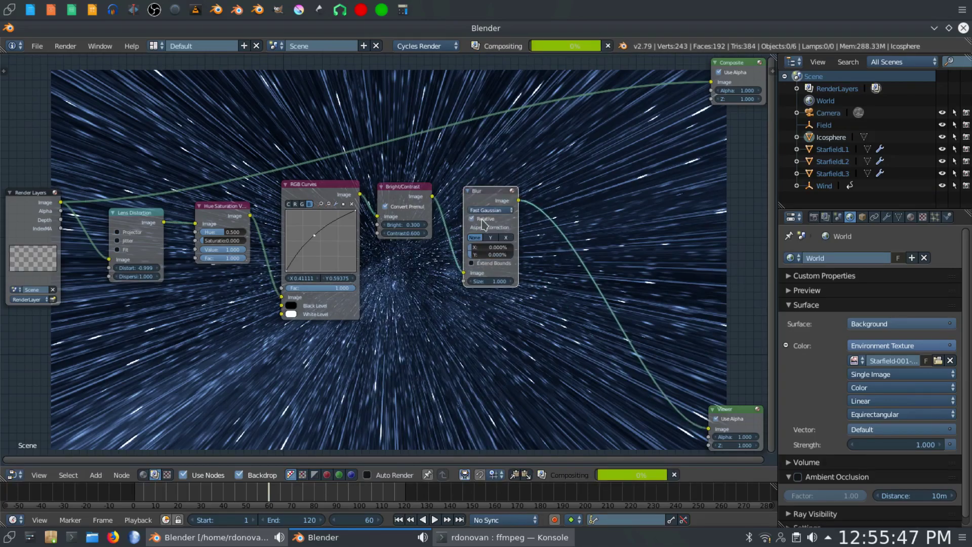
{"action": "left_click", "coordinate": [506, 237]}
Step: Set the Blur node's X and Y to 0.500% and its size to 0.600
{"action": "left_click", "coordinate": [493, 247]}
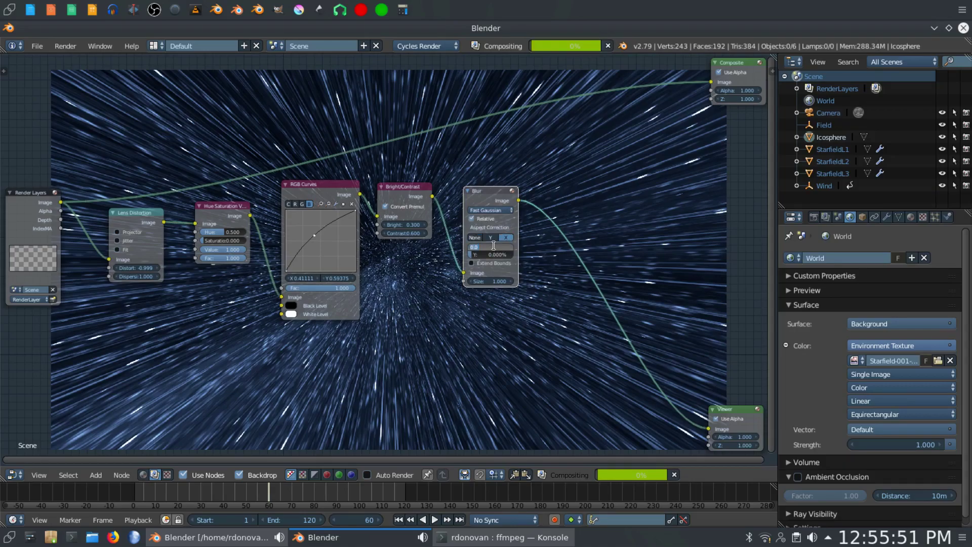
{"action": "type", "text": ".5"}
{"action": "key", "text": "Tab"}
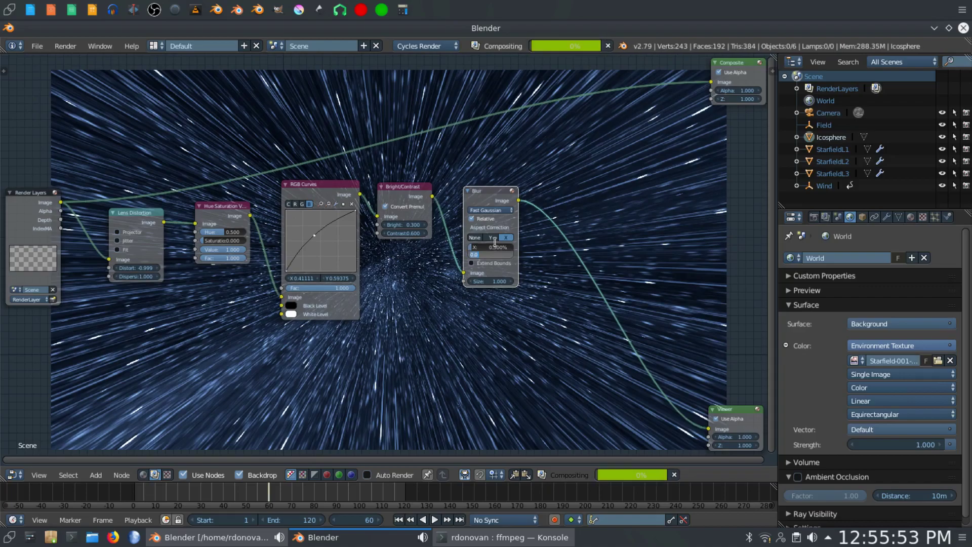
{"action": "type", "text": ".5"}
{"action": "key", "text": "Return"}
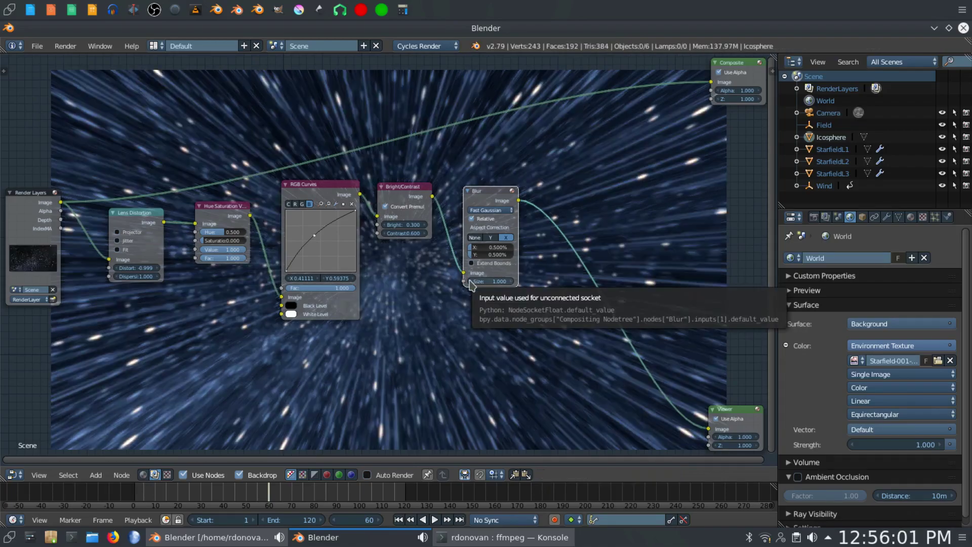
{"action": "left_click", "coordinate": [470, 281]}
{"action": "left_click", "coordinate": [470, 282]}
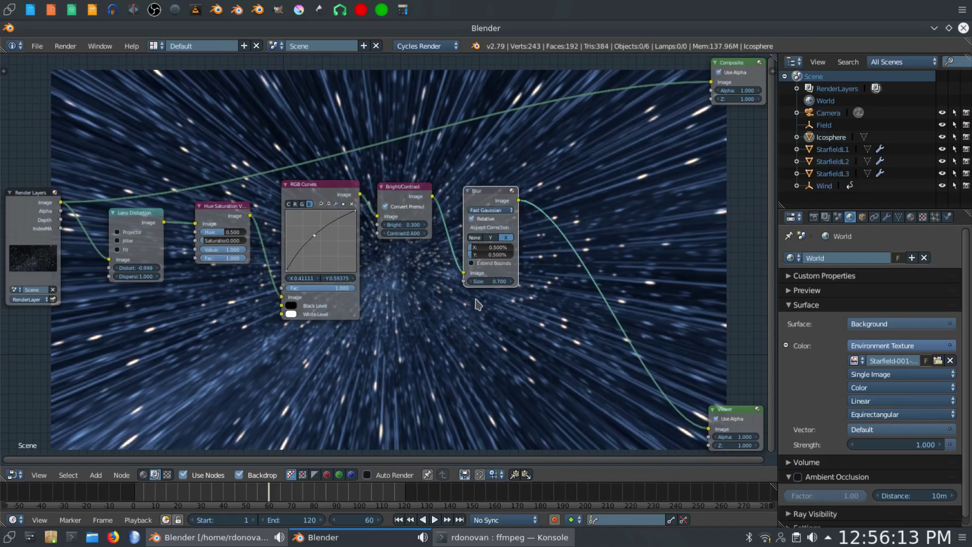
{"action": "left_click", "coordinate": [471, 282]}
Step: Pack the Lens Distortion, Hue Saturation Value, RGB Curves, Bright/Contrast and Blur nodes closer to Render Layers
{"action": "left_click_drag", "start_coordinate": [137, 220], "coordinate": [95, 219]}
{"action": "left_click_drag", "start_coordinate": [217, 211], "coordinate": [161, 211]}
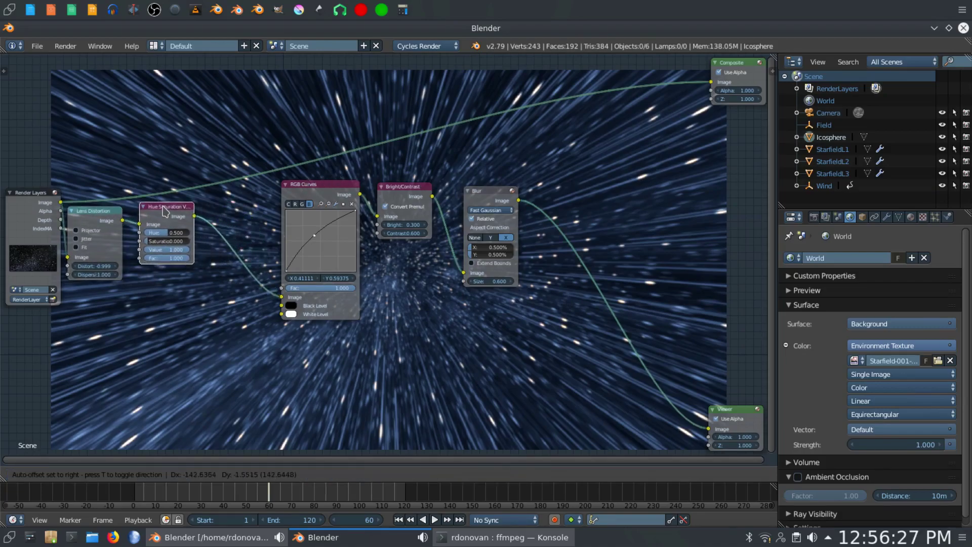
{"action": "left_click_drag", "start_coordinate": [314, 185], "coordinate": [238, 194]}
{"action": "left_click_drag", "start_coordinate": [402, 189], "coordinate": [319, 192]}
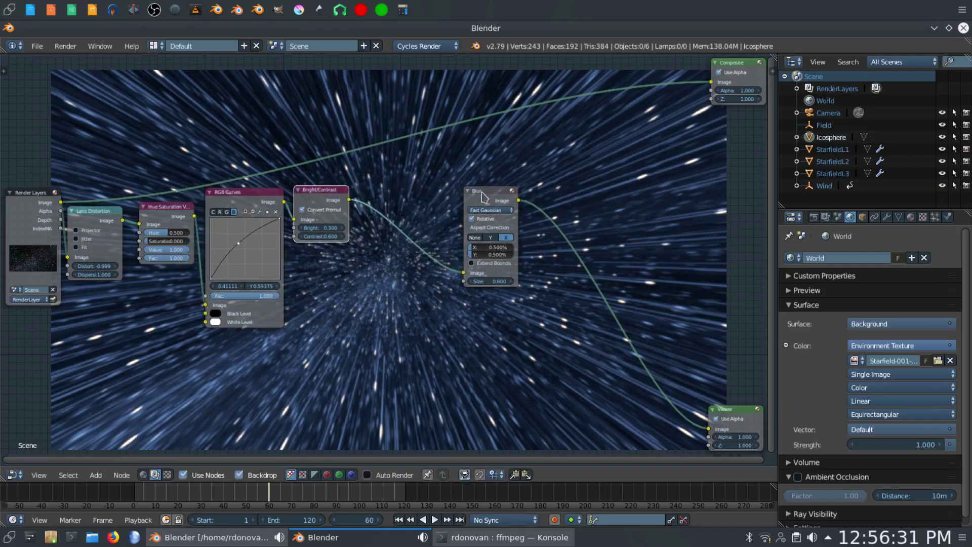
{"action": "left_click_drag", "start_coordinate": [486, 191], "coordinate": [385, 194]}
Step: Add an unconnected Sun Beams node just below the link between Blur and Viewer
{"action": "key", "text": "shift+a"}
{"action": "mouse_move", "coordinate": [537, 182]}
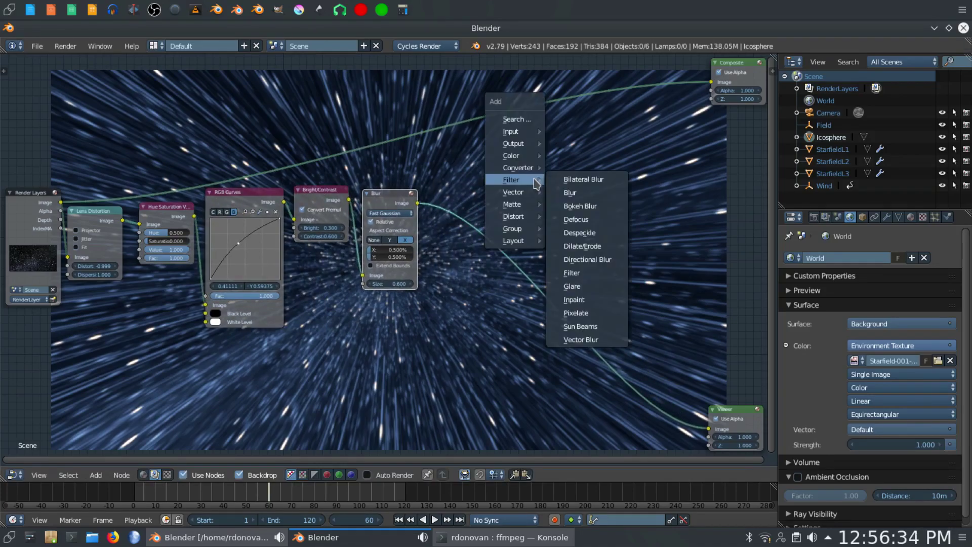
{"action": "left_click", "coordinate": [581, 327]}
{"action": "left_click", "coordinate": [399, 282]}
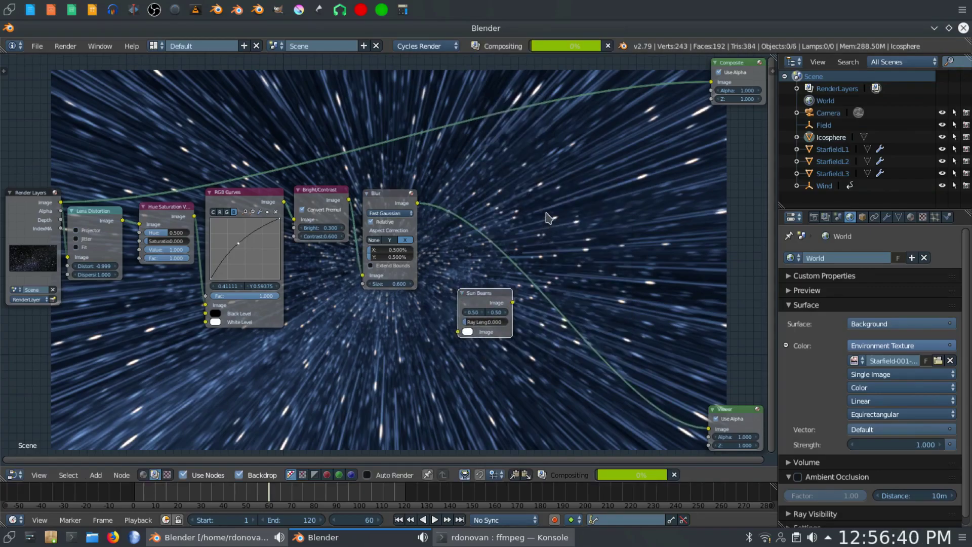
Step: Insert a Mix node set to Add between Blur and Viewer, and connect the Sun Beams output to its second image input
{"action": "key", "text": "shift+a"}
{"action": "mouse_move", "coordinate": [535, 191]}
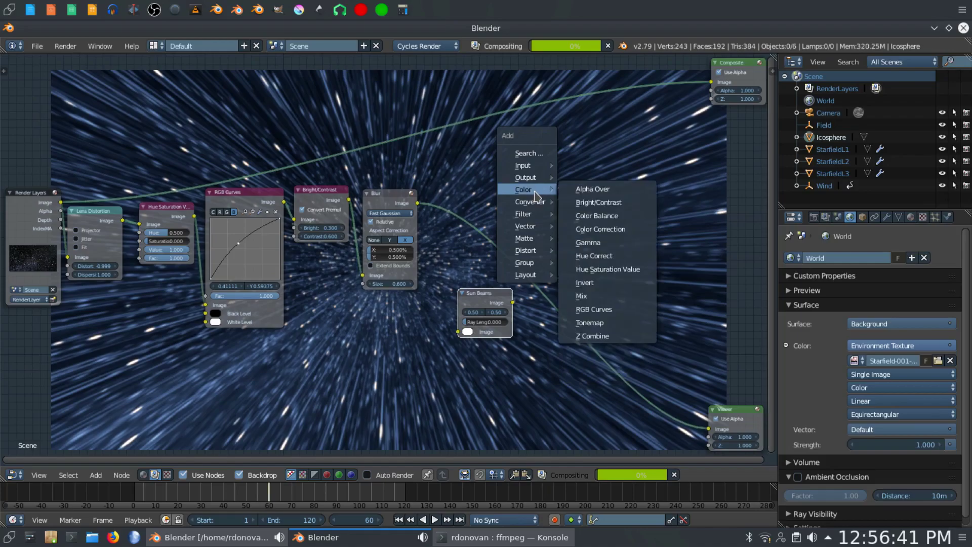
{"action": "left_click", "coordinate": [588, 297]}
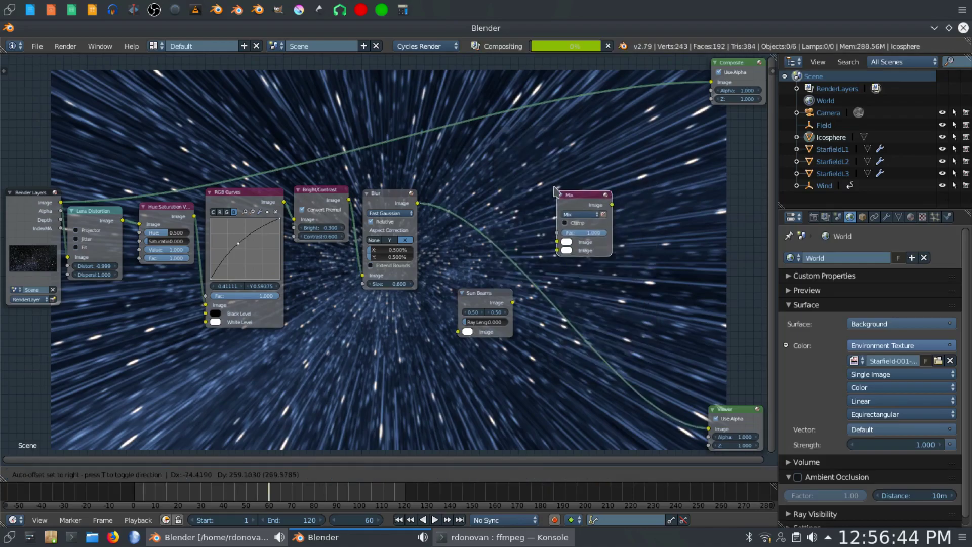
{"action": "left_click", "coordinate": [581, 219]}
{"action": "left_click", "coordinate": [581, 219]}
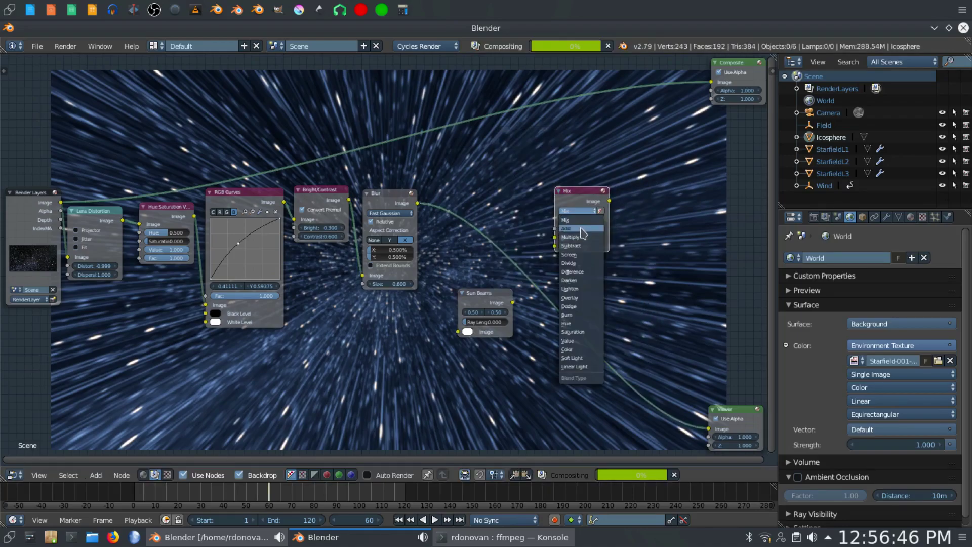
{"action": "left_click", "coordinate": [582, 225]}
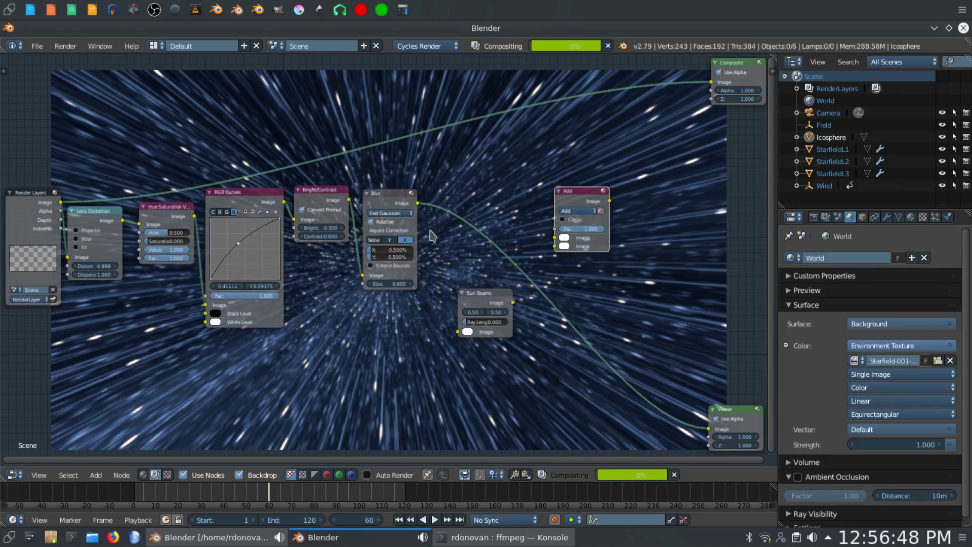
{"action": "left_click_drag", "start_coordinate": [596, 194], "coordinate": [549, 226]}
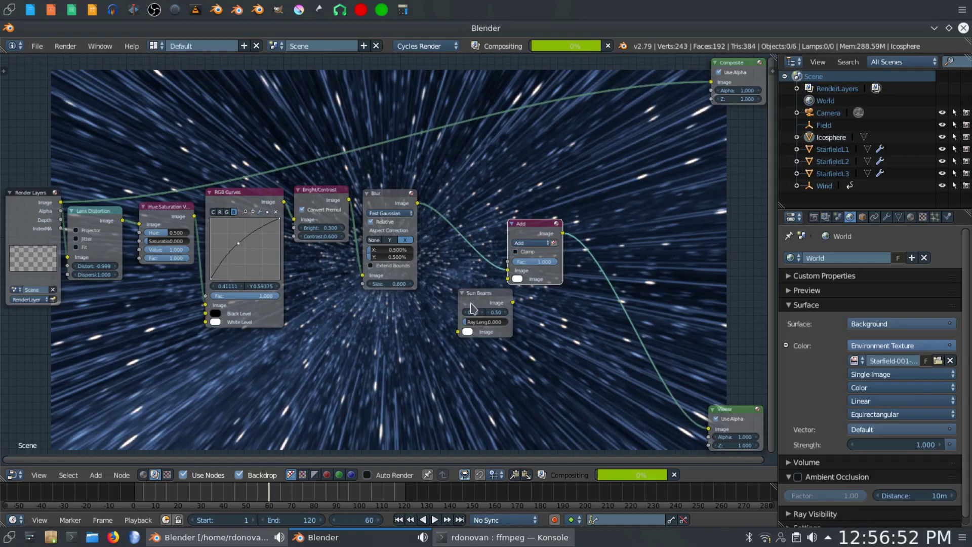
{"action": "left_click_drag", "start_coordinate": [481, 297], "coordinate": [508, 279]}
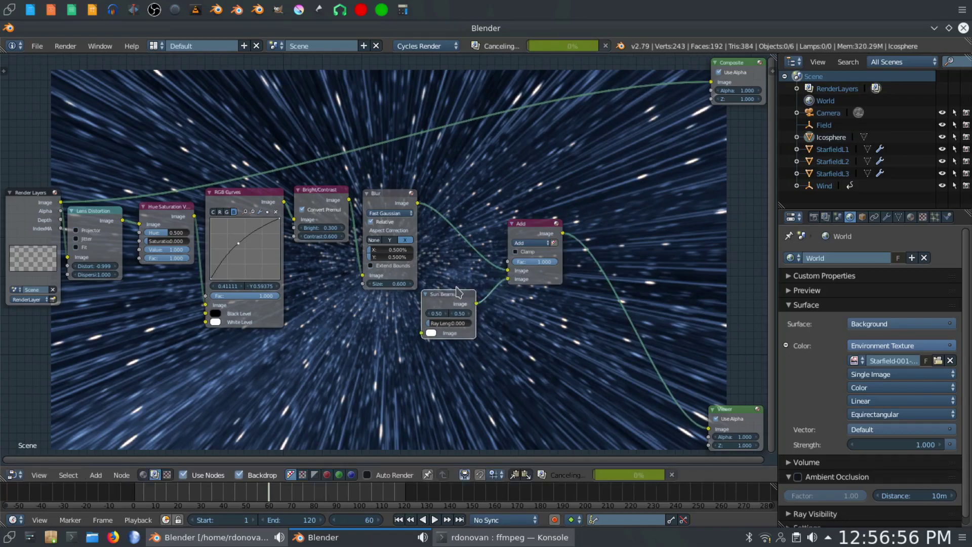
Step: Connect the Blur output to the Sun Beams image input, set Ray Length to 1.000, and position the node between Blur and Add
{"action": "left_click_drag", "start_coordinate": [445, 296], "coordinate": [472, 290]}
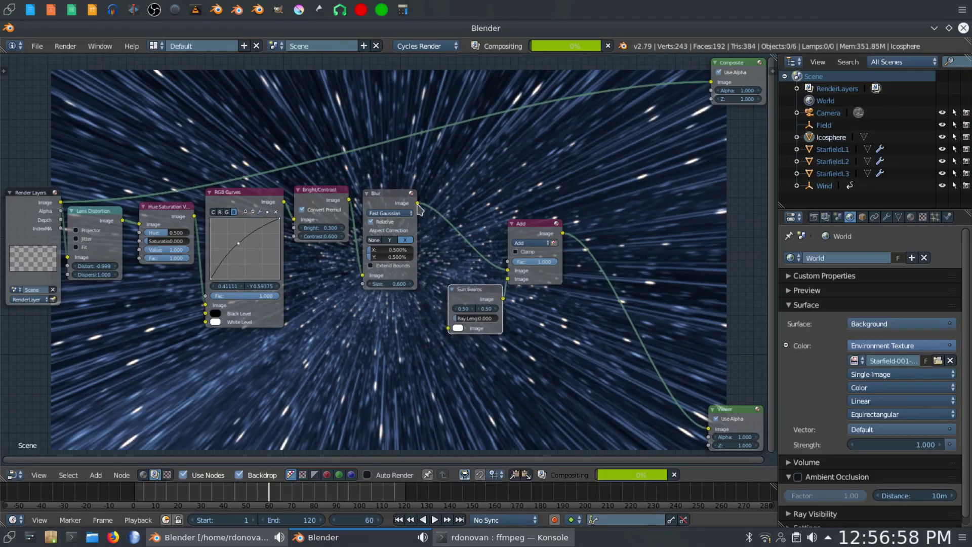
{"action": "left_click_drag", "start_coordinate": [418, 203], "coordinate": [449, 329]}
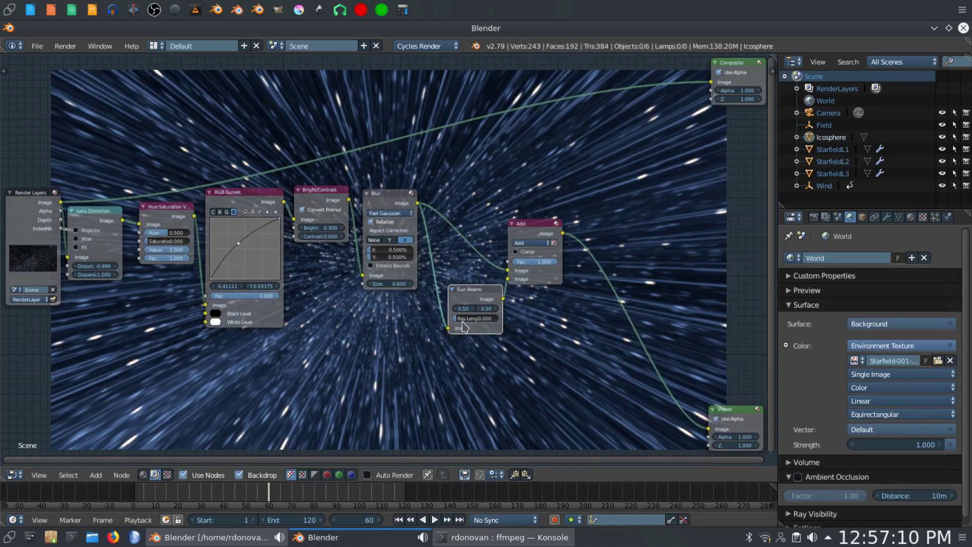
{"action": "left_click_drag", "start_coordinate": [467, 323], "coordinate": [496, 323]}
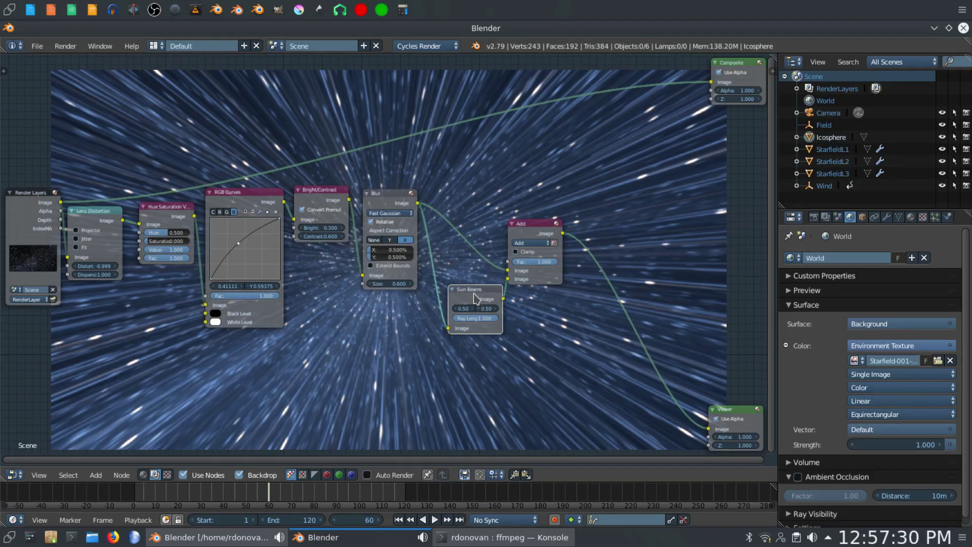
{"action": "left_click_drag", "start_coordinate": [471, 290], "coordinate": [455, 279]}
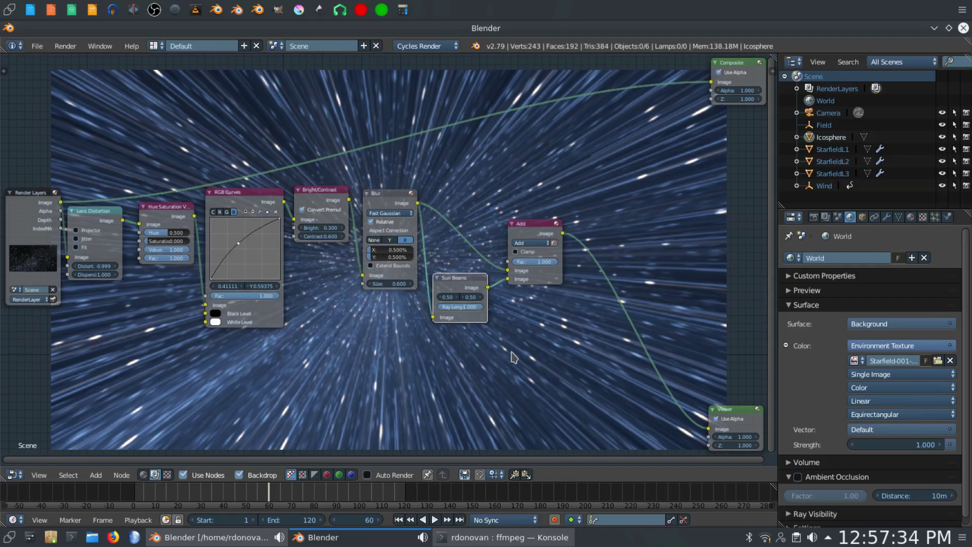
Step: Rearrange the node tree by shifting the nodes from Lens Distortion through Add upward and lowering Render Layers
{"action": "left_click", "coordinate": [529, 228]}
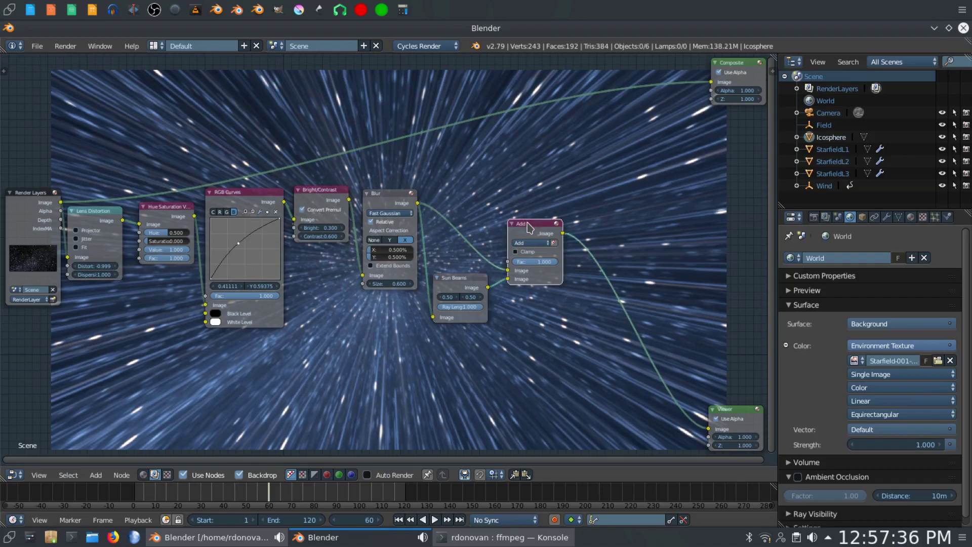
{"action": "left_click_drag", "start_coordinate": [529, 228], "coordinate": [544, 148]}
{"action": "left_click_drag", "start_coordinate": [459, 271], "coordinate": [464, 207]}
{"action": "left_click_drag", "start_coordinate": [399, 196], "coordinate": [415, 147]}
{"action": "left_click_drag", "start_coordinate": [315, 191], "coordinate": [330, 162]}
{"action": "left_click_drag", "start_coordinate": [238, 192], "coordinate": [250, 154]}
{"action": "left_click_drag", "start_coordinate": [172, 213], "coordinate": [185, 174]}
{"action": "left_click_drag", "start_coordinate": [100, 213], "coordinate": [112, 174]}
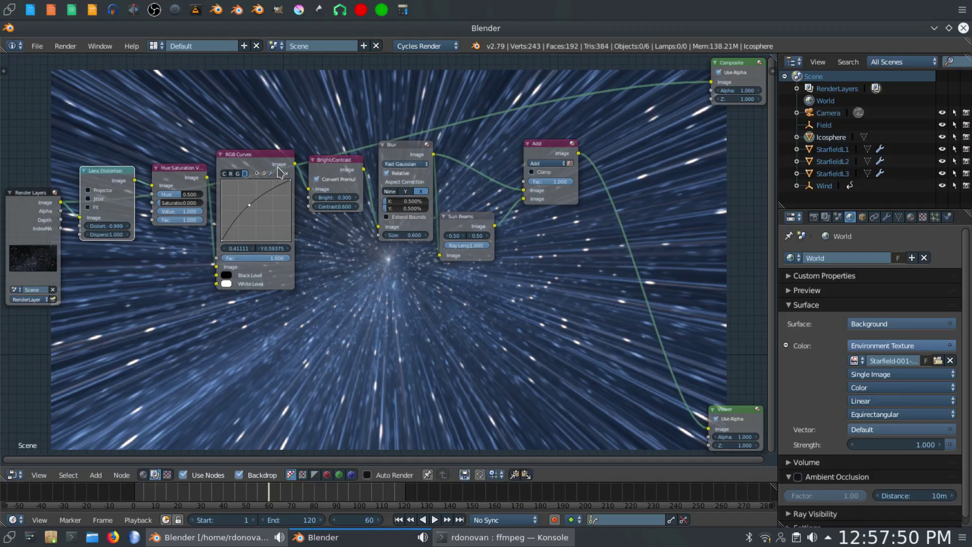
{"action": "left_click_drag", "start_coordinate": [274, 154], "coordinate": [277, 119]}
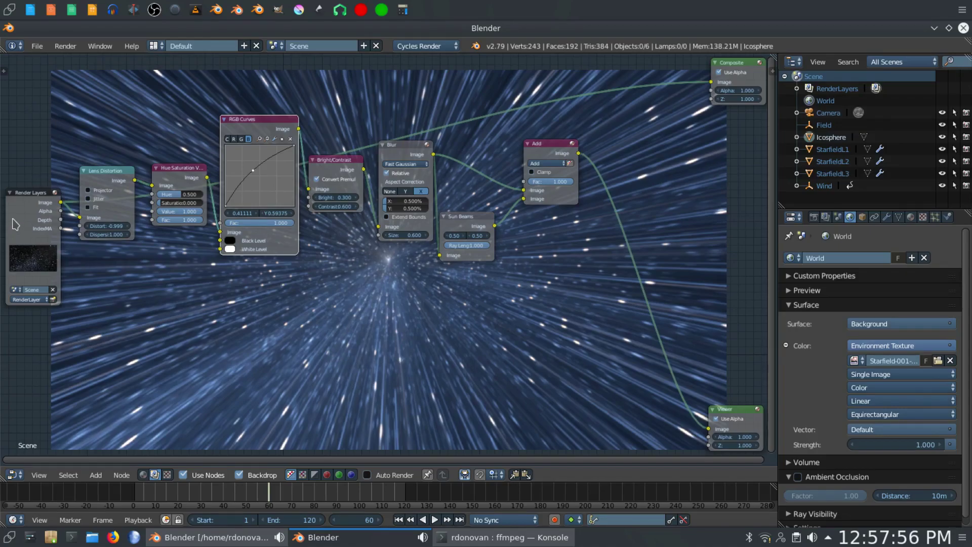
{"action": "left_click_drag", "start_coordinate": [26, 195], "coordinate": [26, 249]}
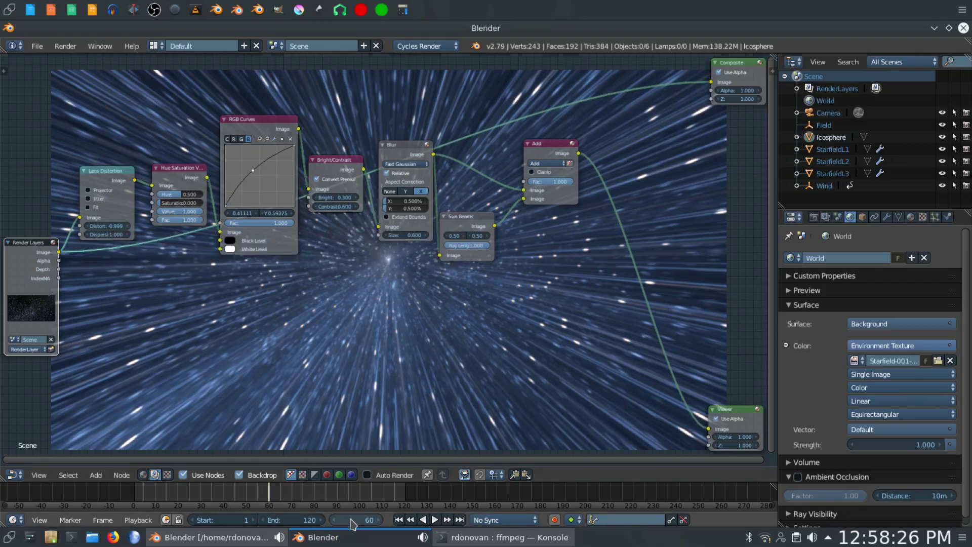
Step: Go to frame 1 and keyframe the Lens Distortion node's Distort and Dispersion at 0.000
{"action": "left_click", "coordinate": [399, 520]}
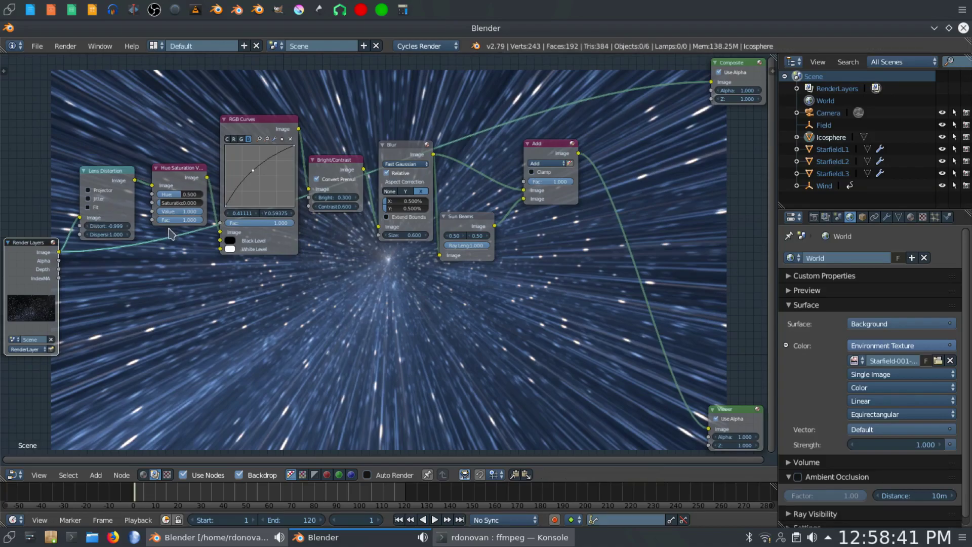
{"action": "double_click", "coordinate": [105, 225]}
{"action": "type", "text": "0"}
{"action": "key", "text": "Return"}
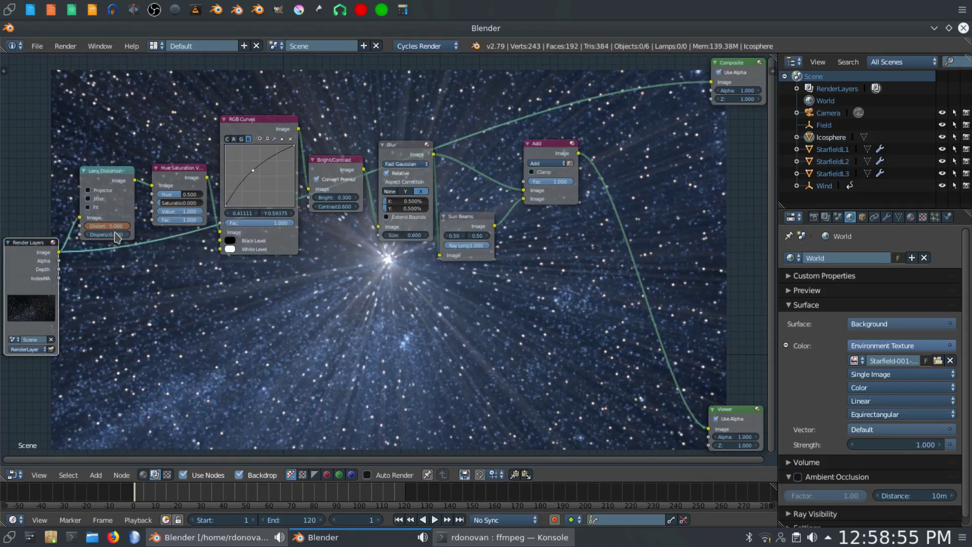
{"action": "key", "text": "i"}
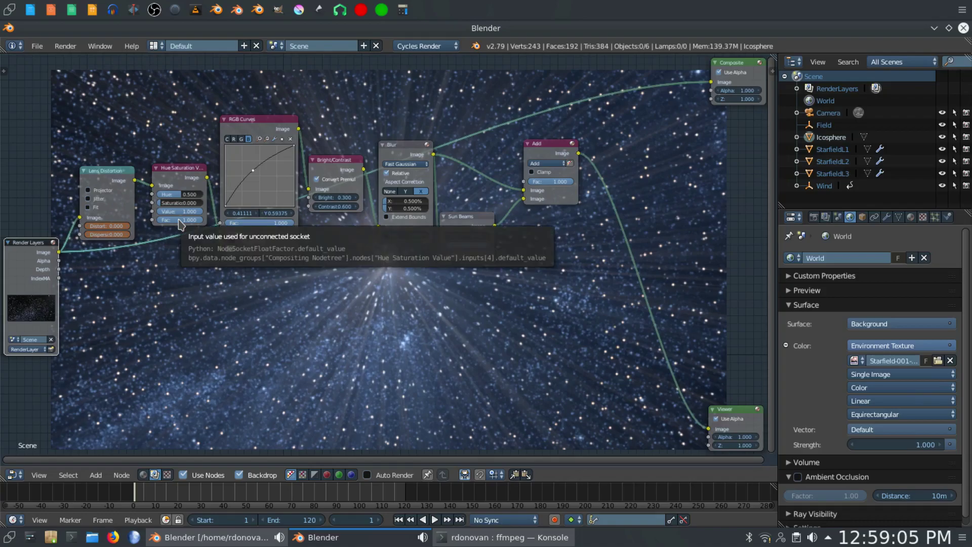
Step: Set the Hue Saturation Value and RGB Curves factors to 0 and keyframe both on frame 1
{"action": "left_click", "coordinate": [178, 219]}
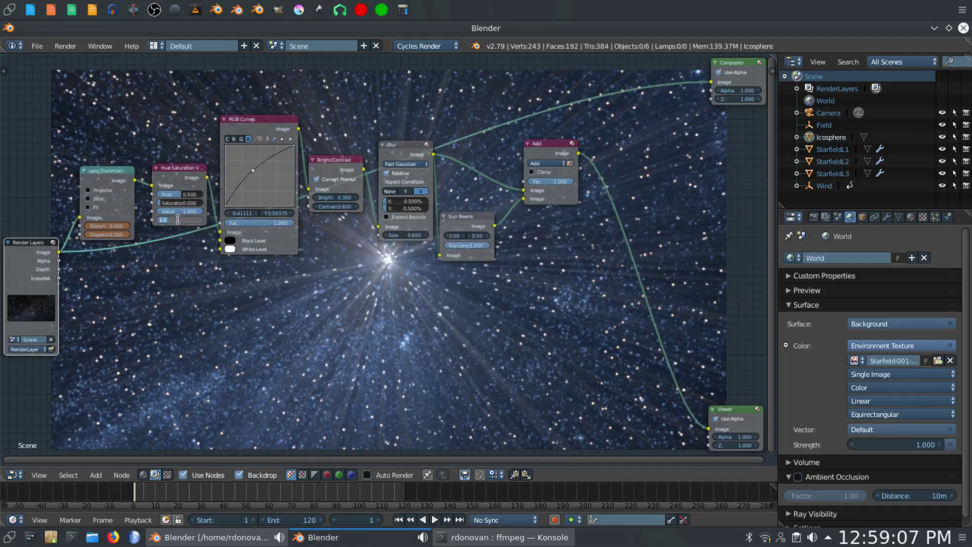
{"action": "type", "text": "0"}
{"action": "key", "text": "Return"}
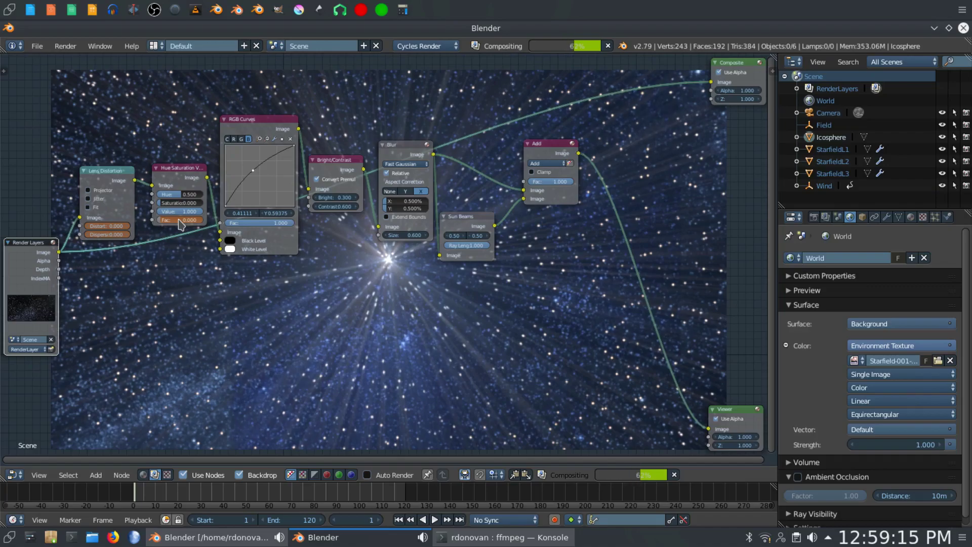
{"action": "left_click", "coordinate": [247, 223]}
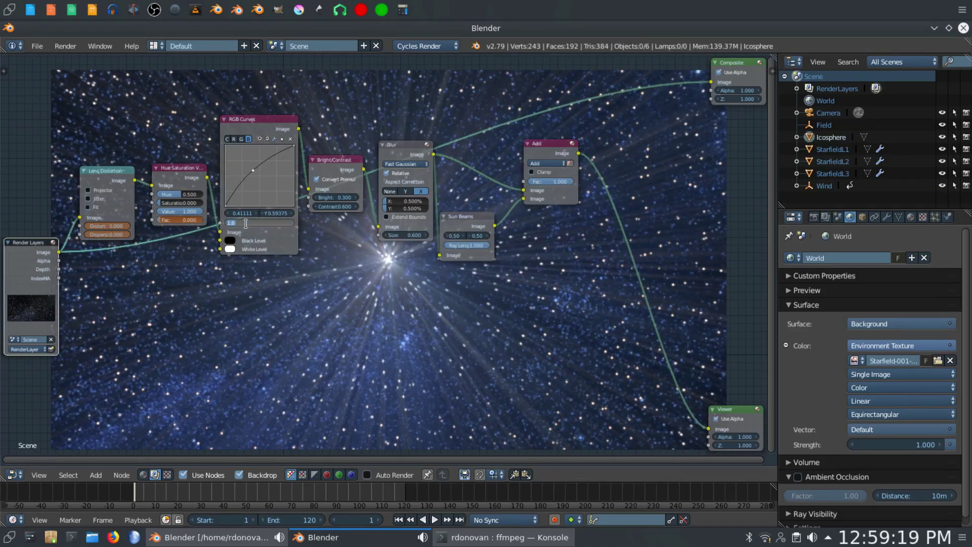
{"action": "type", "text": "0"}
{"action": "key", "text": "Return"}
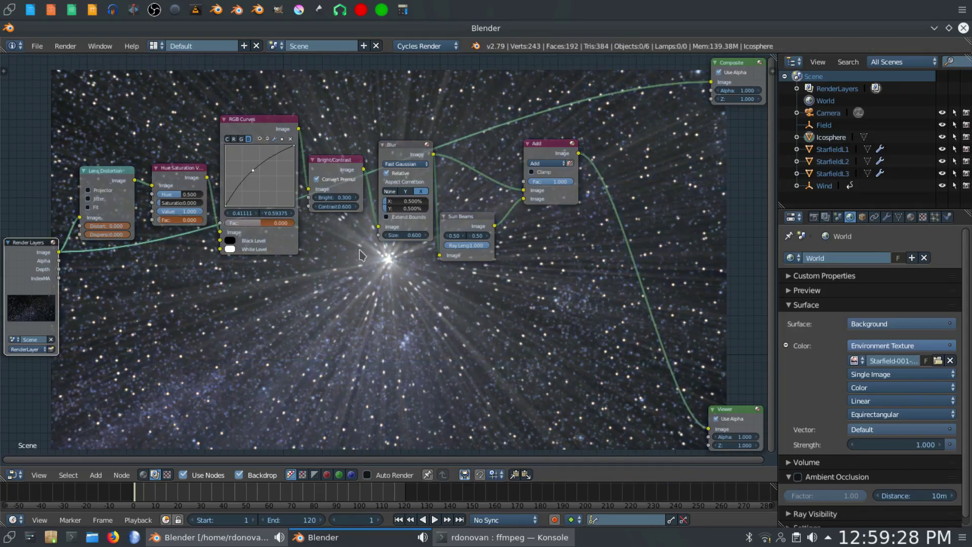
Step: Set the Sun Beams Ray Length to 0.001 and the Blur size to 0, keyframing both on frame 1
{"action": "left_click", "coordinate": [472, 246]}
{"action": "key", "text": "Return"}
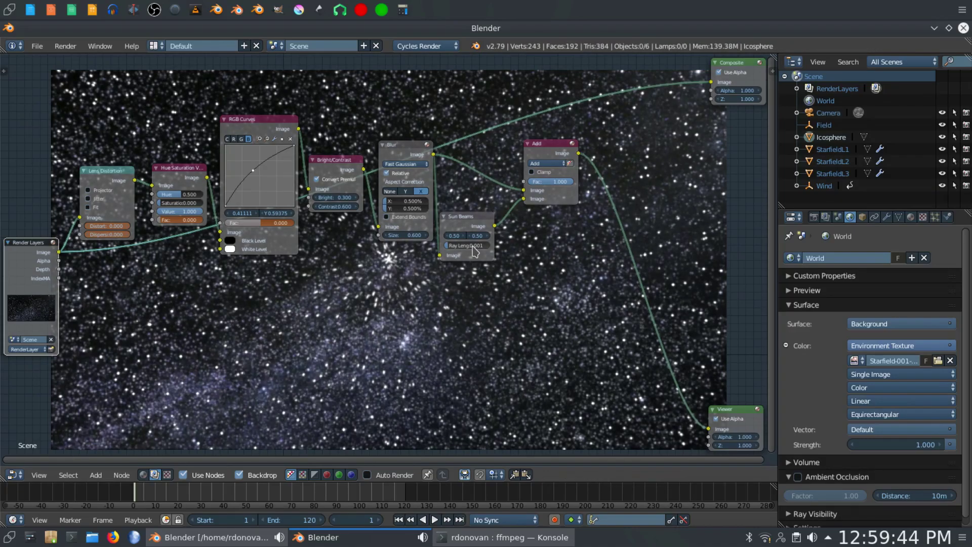
{"action": "key", "text": "i"}
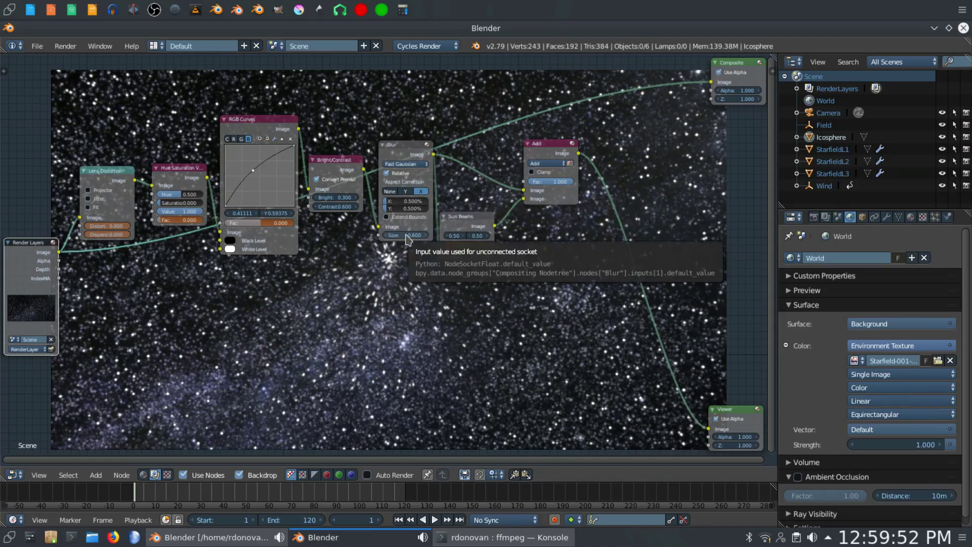
{"action": "left_click", "coordinate": [406, 235]}
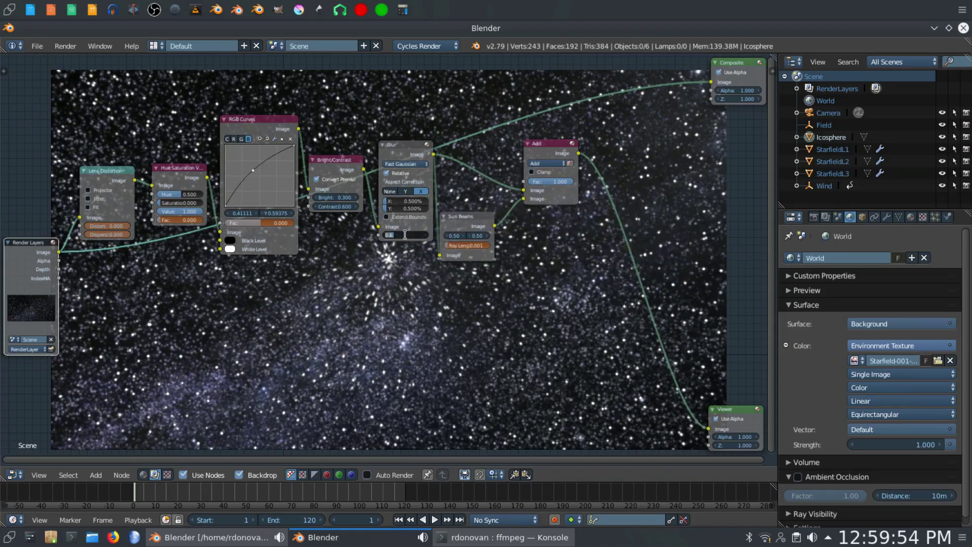
{"action": "type", "text": "0"}
{"action": "key", "text": "Return"}
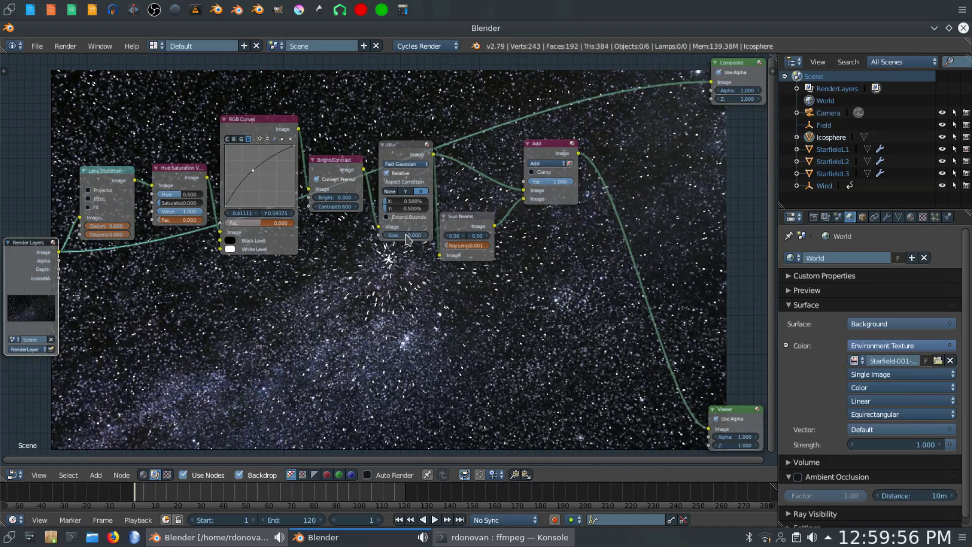
{"action": "key", "text": "i"}
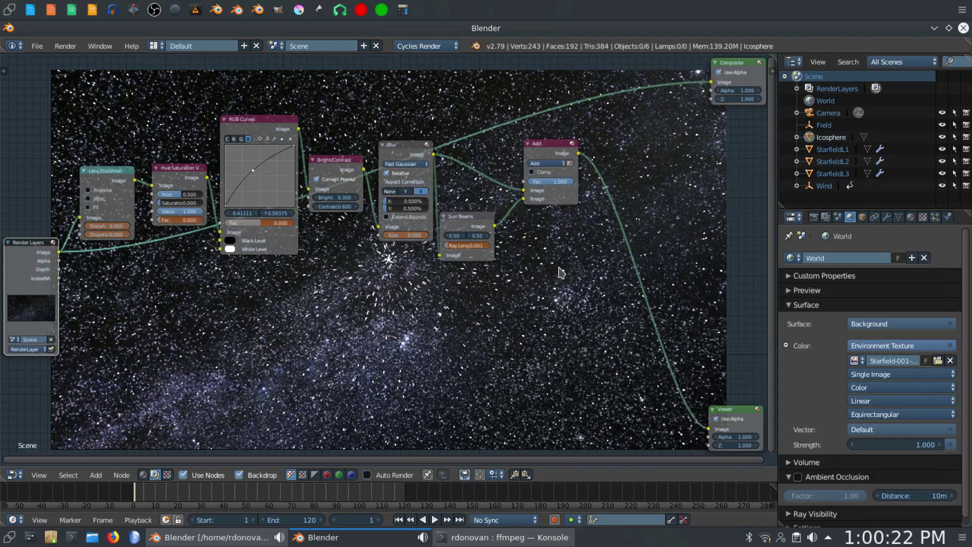
Step: Connect the Add node's output to the Composite node's image input
{"action": "left_click_drag", "start_coordinate": [579, 153], "coordinate": [712, 82]}
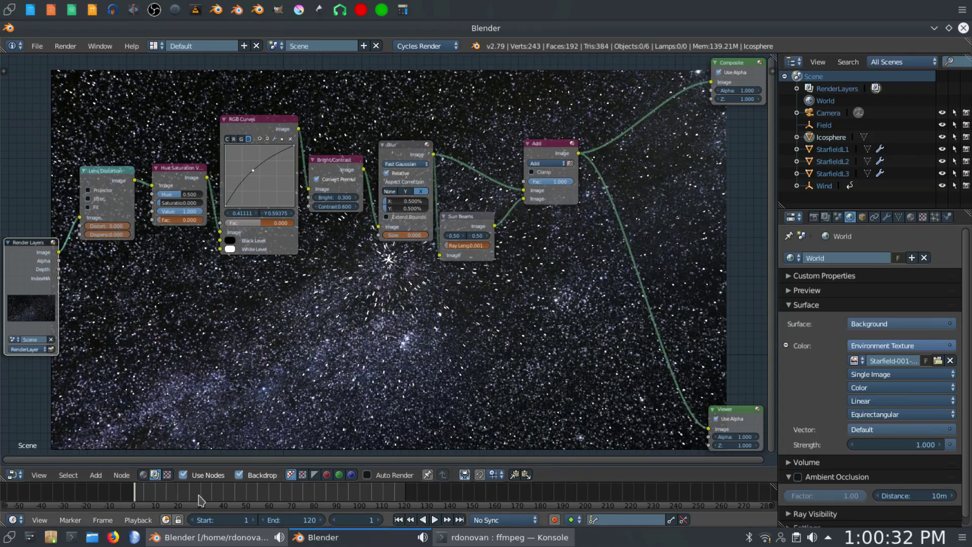
Step: On frame 30, keyframe the current Lens Distortion values, Hue Saturation Value and RGB Curves factors, and Blur size
{"action": "left_click", "coordinate": [202, 496]}
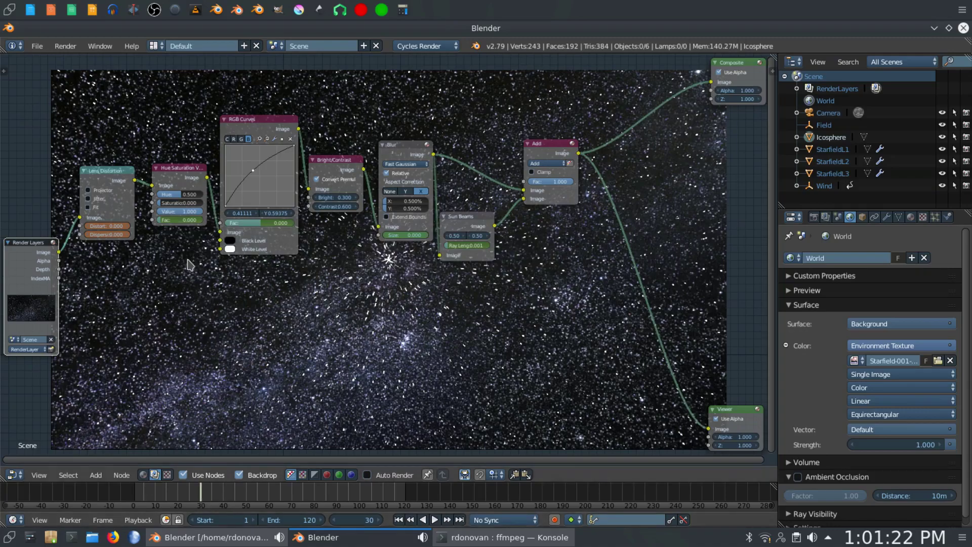
{"action": "key", "text": "BackSpace"}
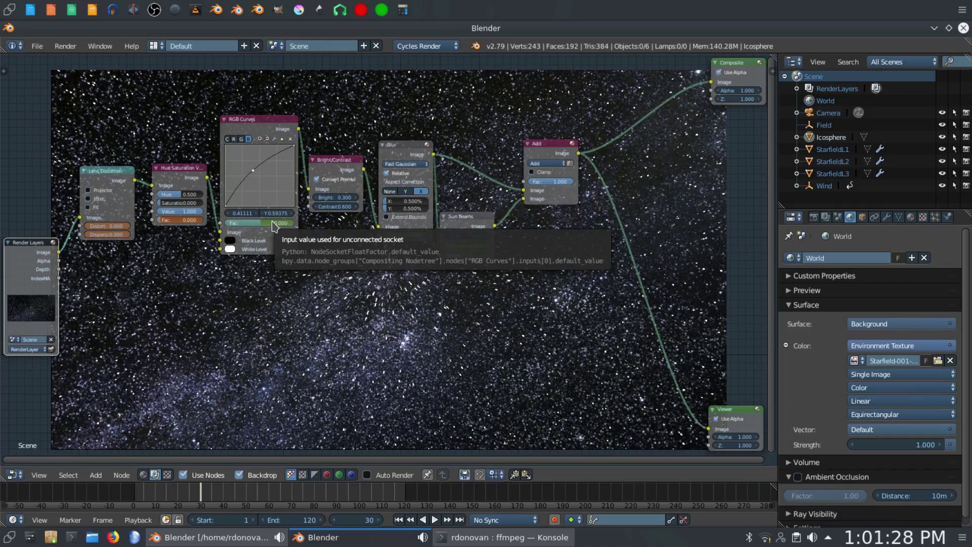
{"action": "key", "text": "BackSpace"}
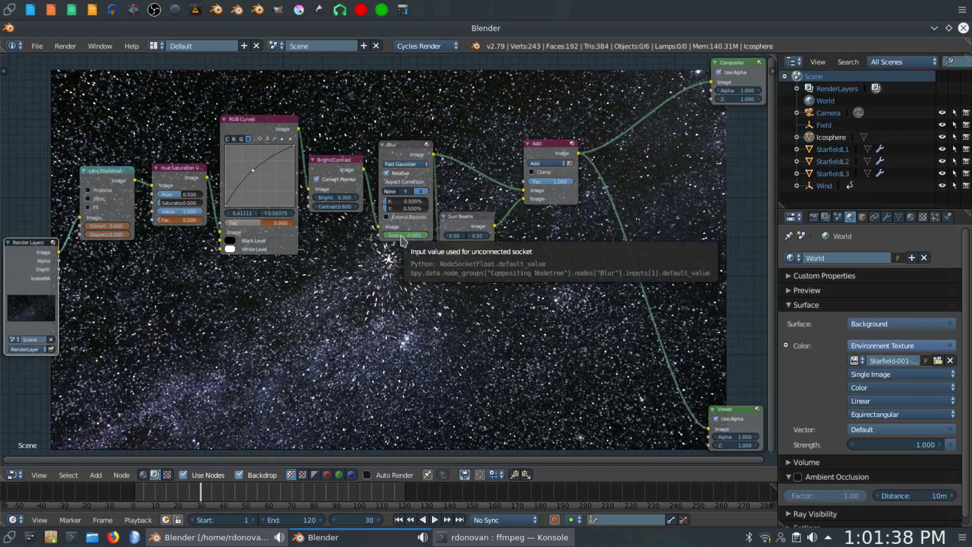
{"action": "key", "text": "i"}
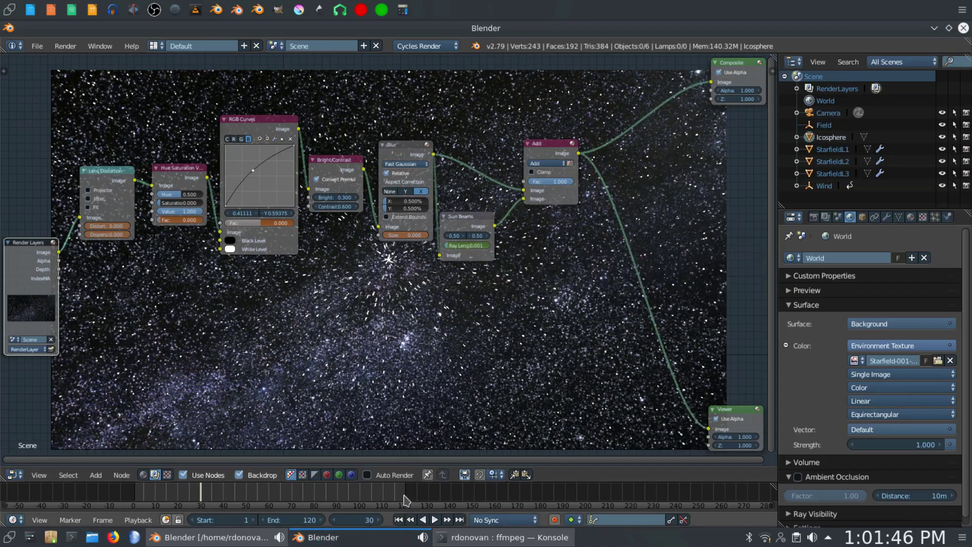
Step: Keyframe the Sun Beams Ray Length at 1.000 on frame 90 and return to frame 1
{"action": "left_click", "coordinate": [338, 501]}
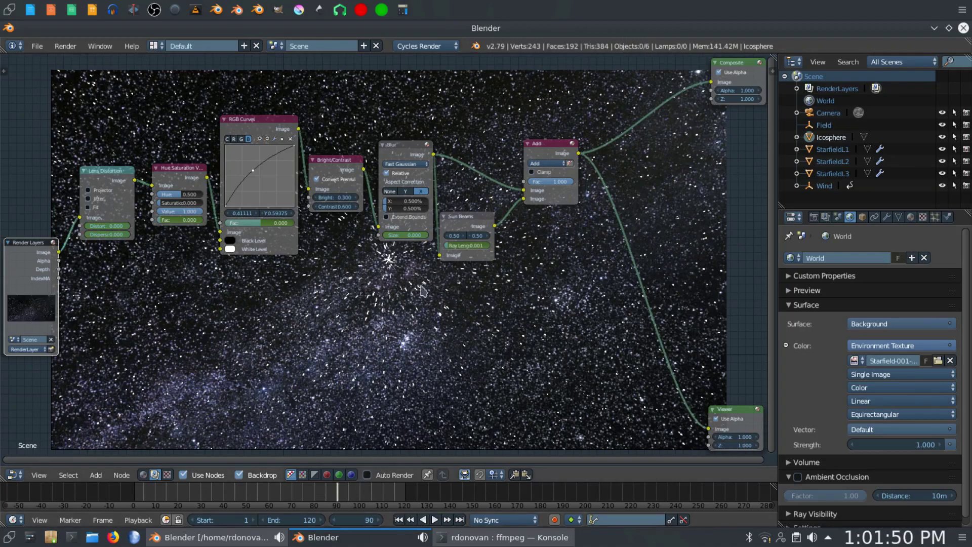
{"action": "left_click_drag", "start_coordinate": [454, 250], "coordinate": [471, 247]}
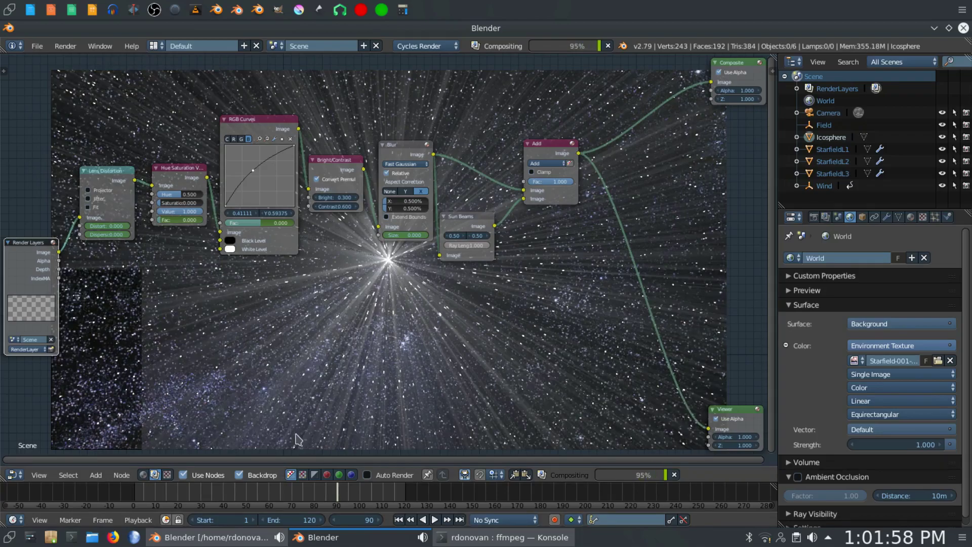
{"action": "left_click", "coordinate": [399, 520]}
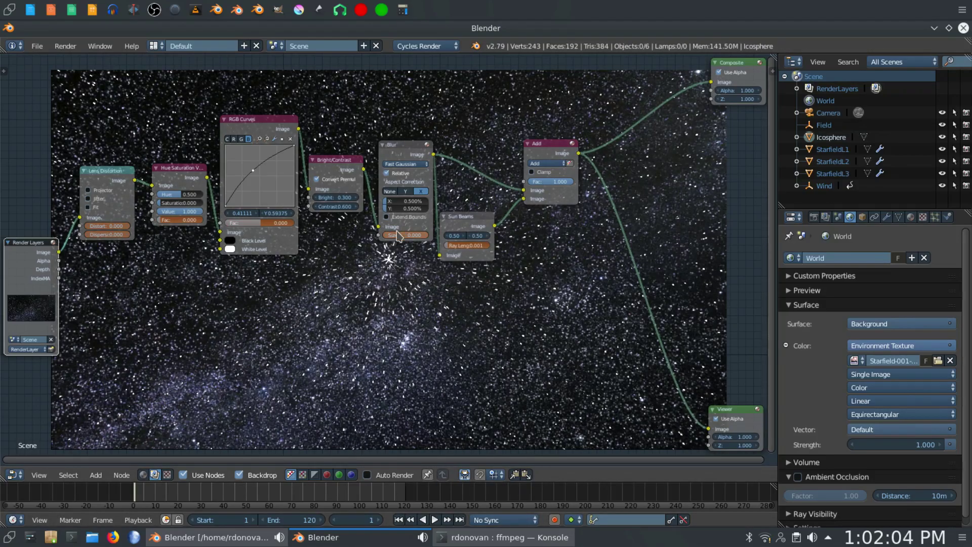
Step: On frame 30, set the Hue Saturation Value node's factor to 1 and replace its keyframe
{"action": "left_click", "coordinate": [201, 495]}
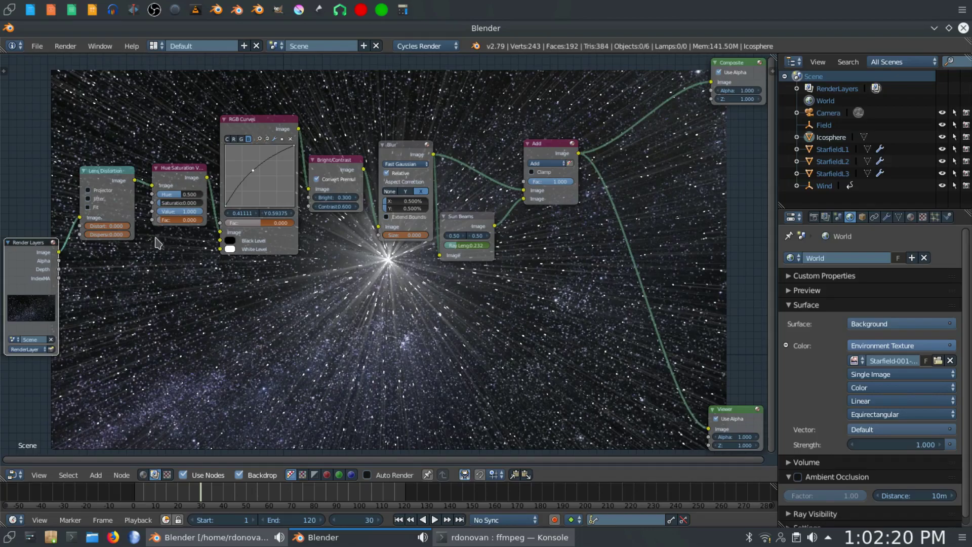
{"action": "right_click", "coordinate": [177, 221]}
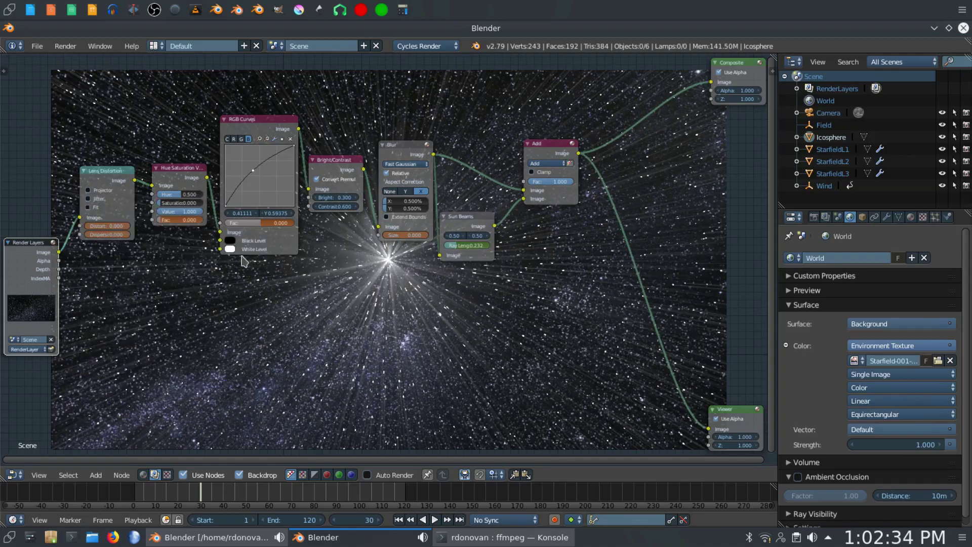
{"action": "left_click", "coordinate": [179, 221]}
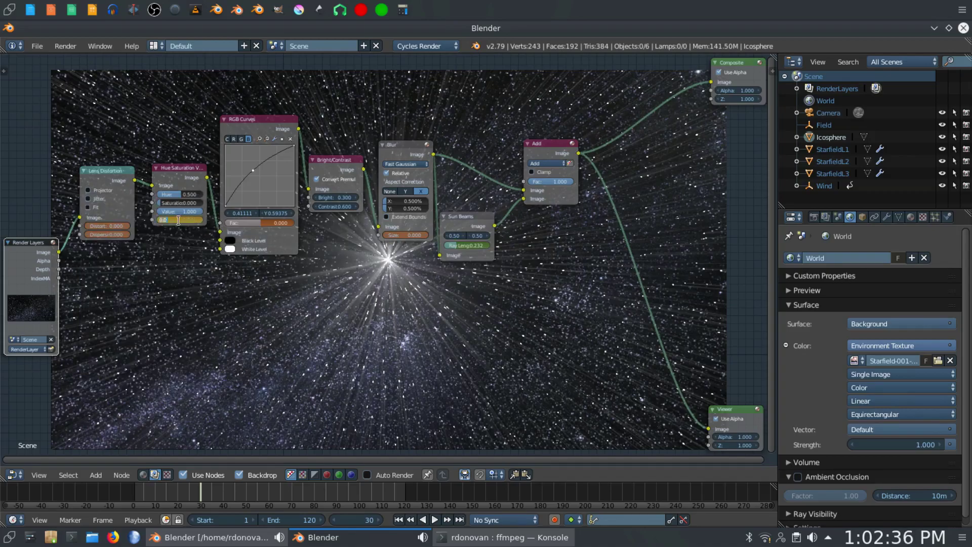
{"action": "type", "text": "1"}
{"action": "key", "text": "Return"}
{"action": "right_click", "coordinate": [180, 221]}
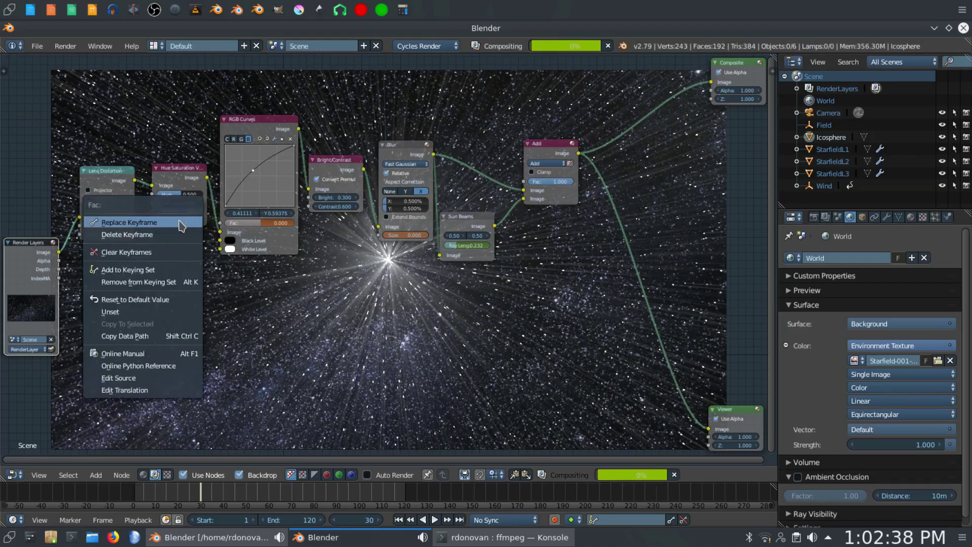
{"action": "left_click", "coordinate": [181, 226]}
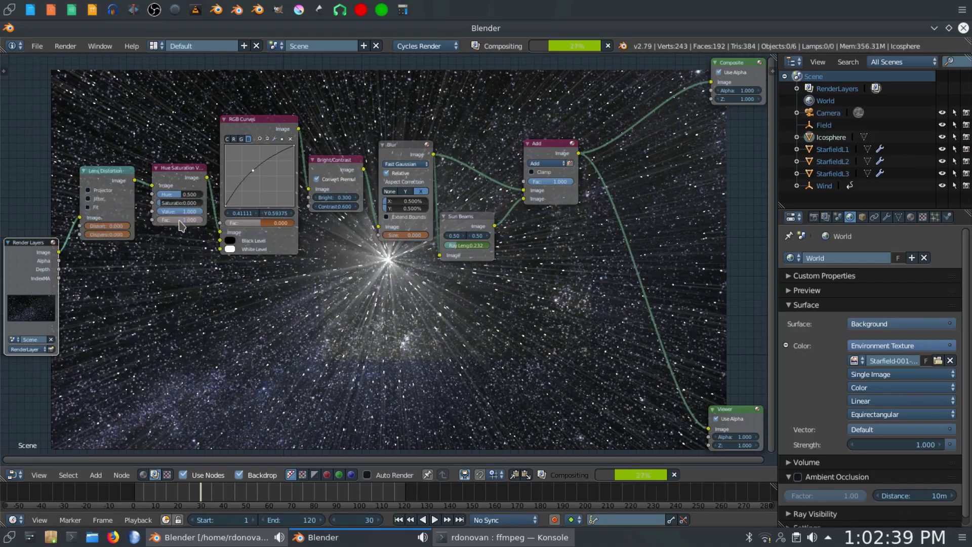
Step: Set the RGB Curves factor to 1 and replace its keyframe on frame 30
{"action": "left_click", "coordinate": [263, 221]}
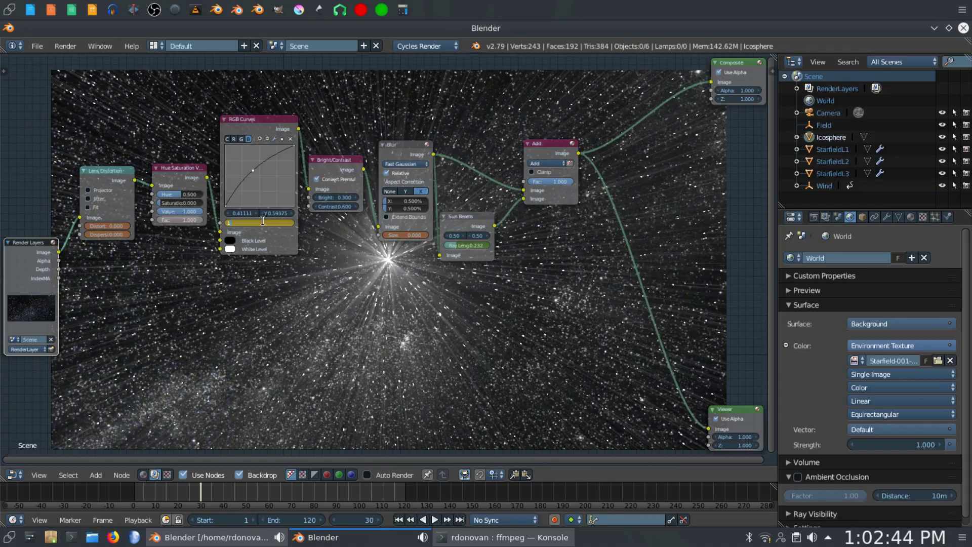
{"action": "key", "text": "Return"}
{"action": "right_click", "coordinate": [263, 221]}
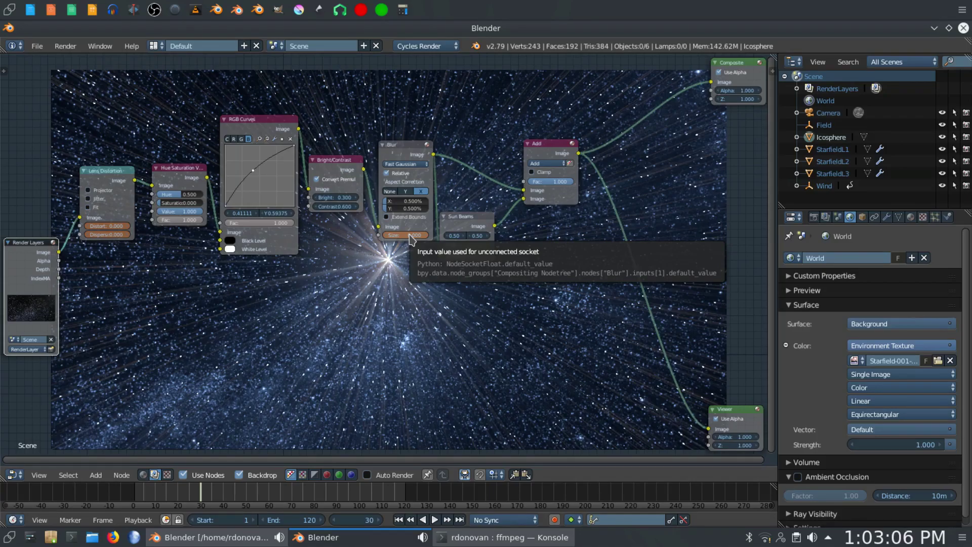
Step: Set the Blur node's size to 0.6 and replace its keyframe on frame 30
{"action": "right_click", "coordinate": [410, 238]}
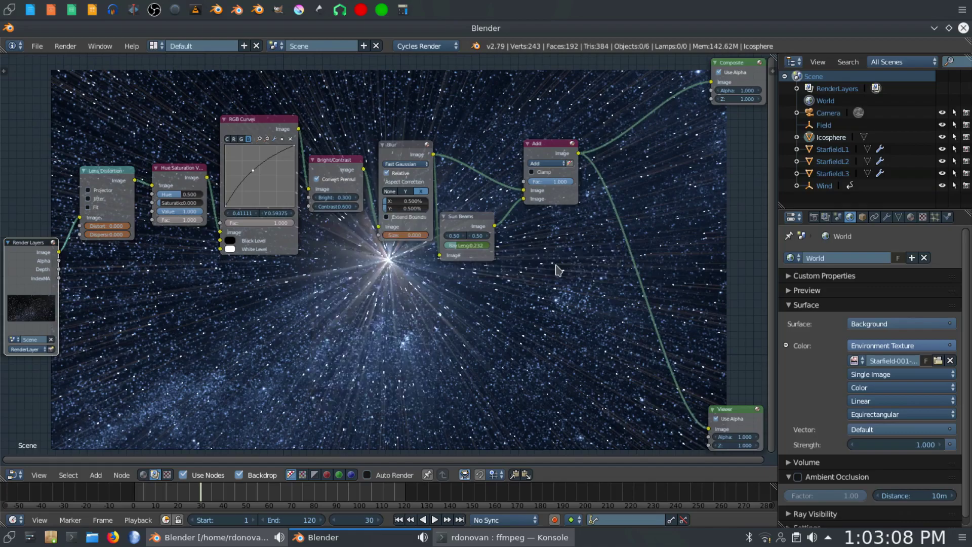
{"action": "left_click", "coordinate": [411, 236]}
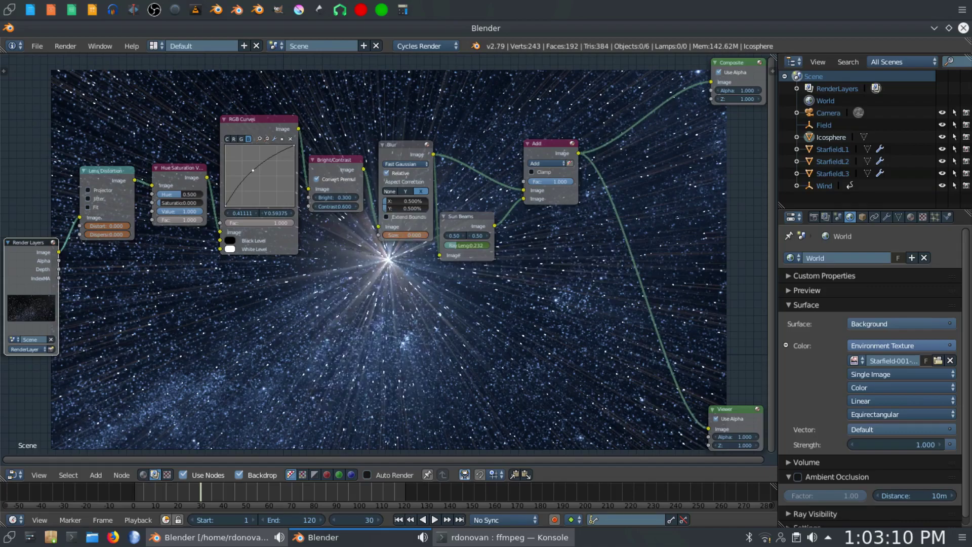
{"action": "type", "text": ".6"}
{"action": "key", "text": "Return"}
{"action": "right_click", "coordinate": [410, 235]}
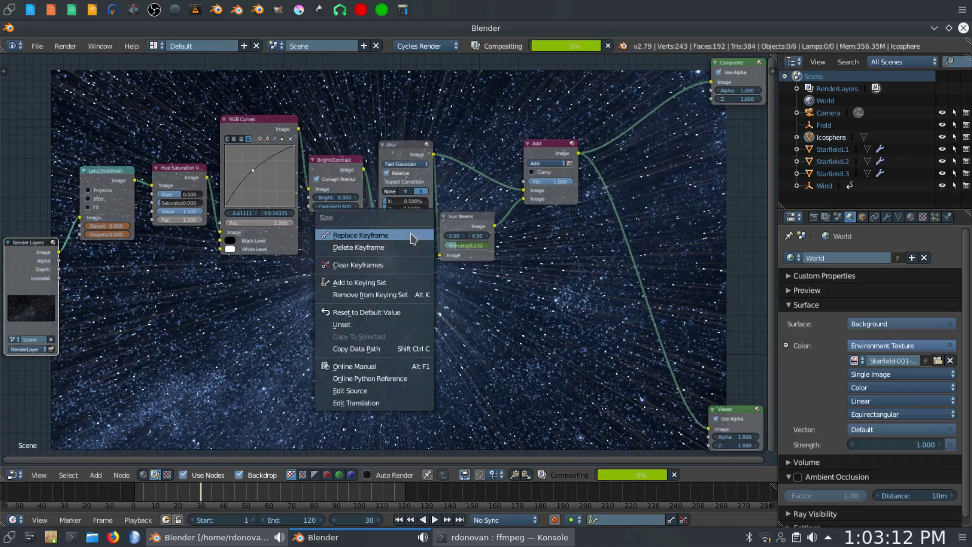
{"action": "key", "text": "Escape"}
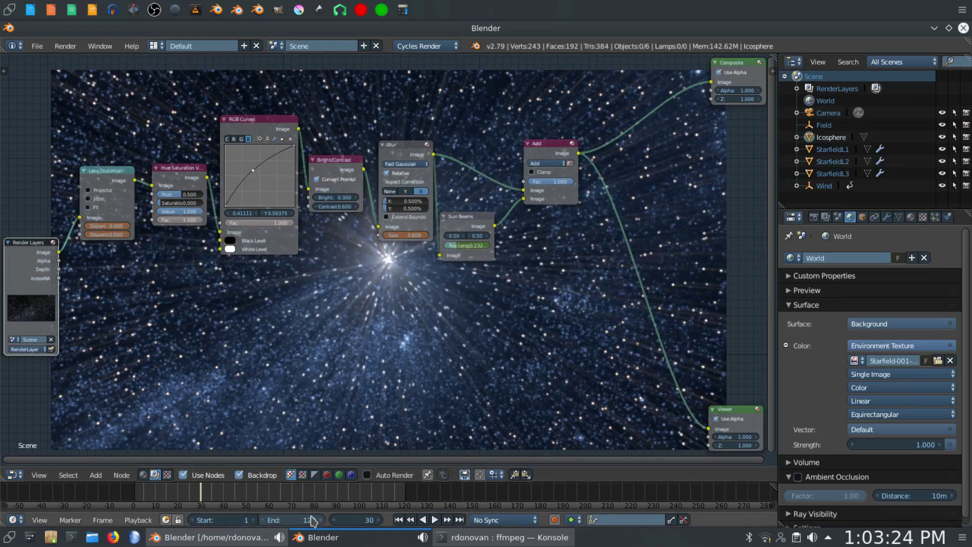
Step: On frame 90, keyframe the Lens Distortion node's Distort at -0.999 and Dispersion at 1.000
{"action": "left_click", "coordinate": [338, 498]}
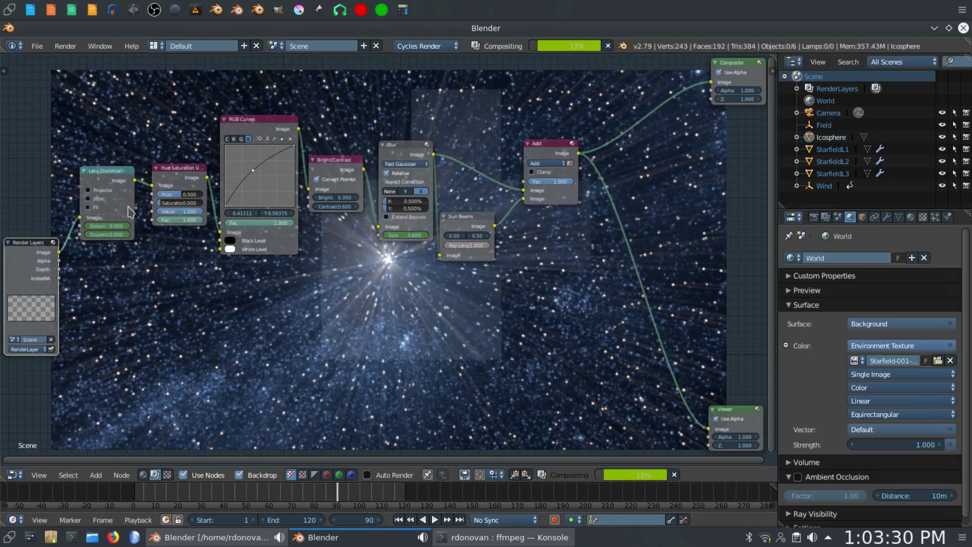
{"action": "left_click_drag", "start_coordinate": [116, 231], "coordinate": [167, 231]}
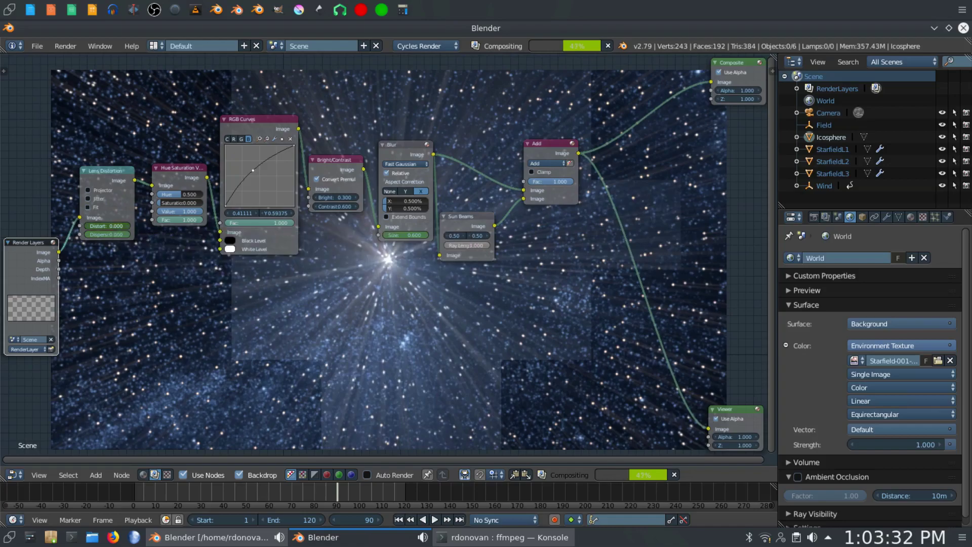
{"action": "left_click_drag", "start_coordinate": [104, 234], "coordinate": [155, 234]}
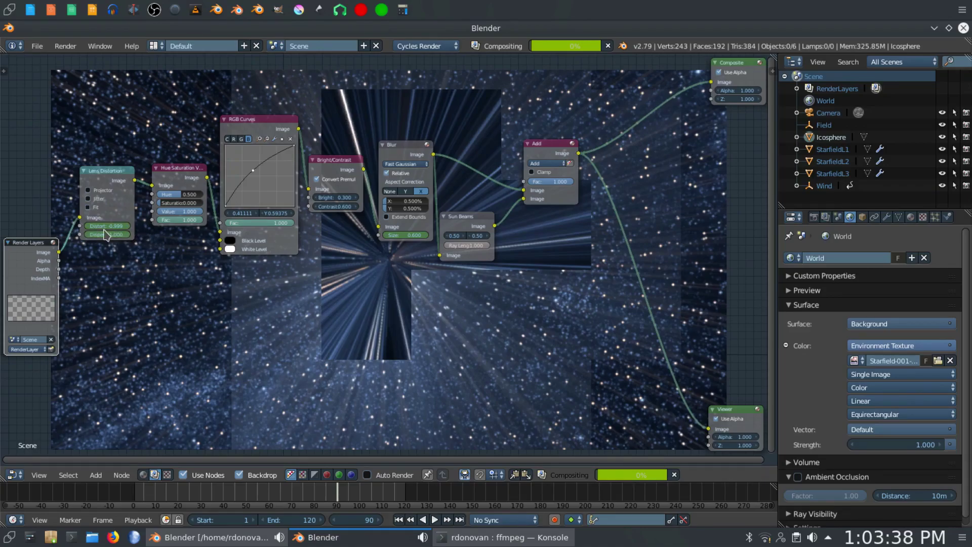
{"action": "scroll", "coordinate": [108, 231], "scroll_direction": "up", "scroll_amount": 2}
{"action": "middle_click_drag", "start_coordinate": [108, 231], "coordinate": [278, 269]}
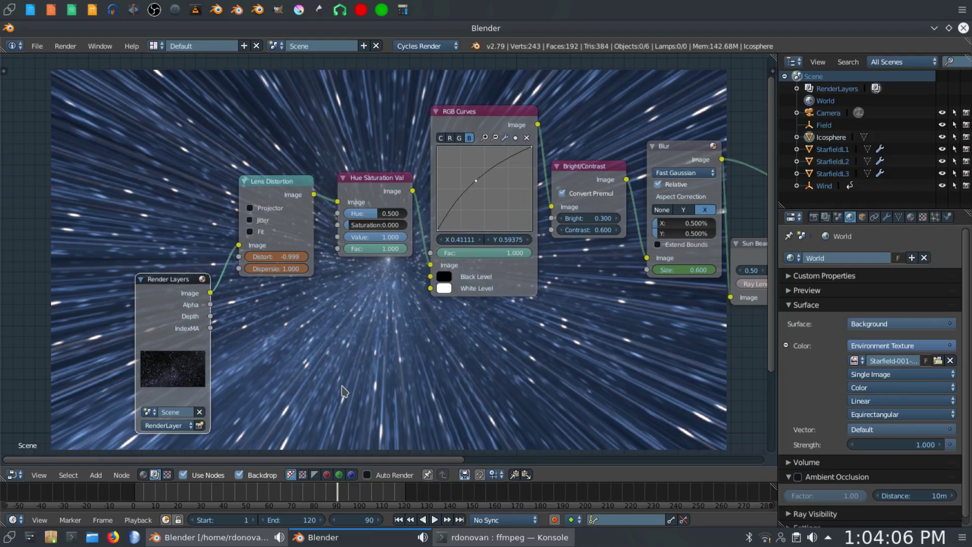
Step: Add an ID Mask node beside Render Layers and connect the IndexMA output to its ID value input
{"action": "scroll", "coordinate": [418, 385], "scroll_direction": "down", "scroll_amount": 4}
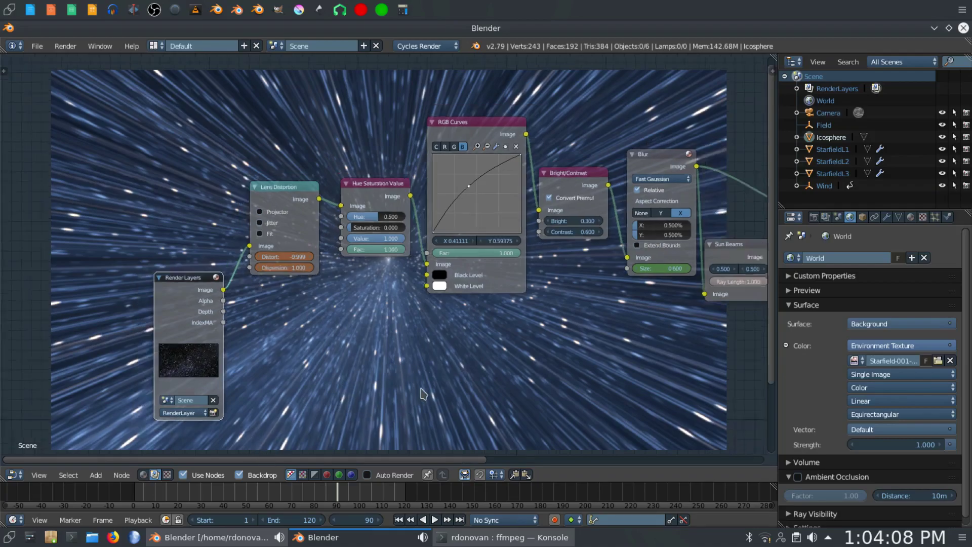
{"action": "scroll", "coordinate": [422, 380], "scroll_direction": "down", "scroll_amount": 2}
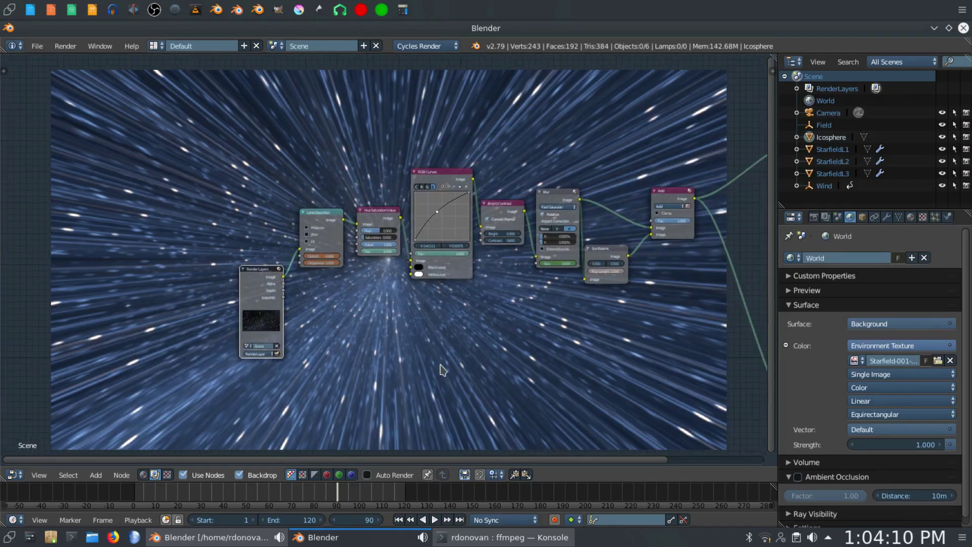
{"action": "middle_click_drag", "start_coordinate": [444, 363], "coordinate": [291, 324]}
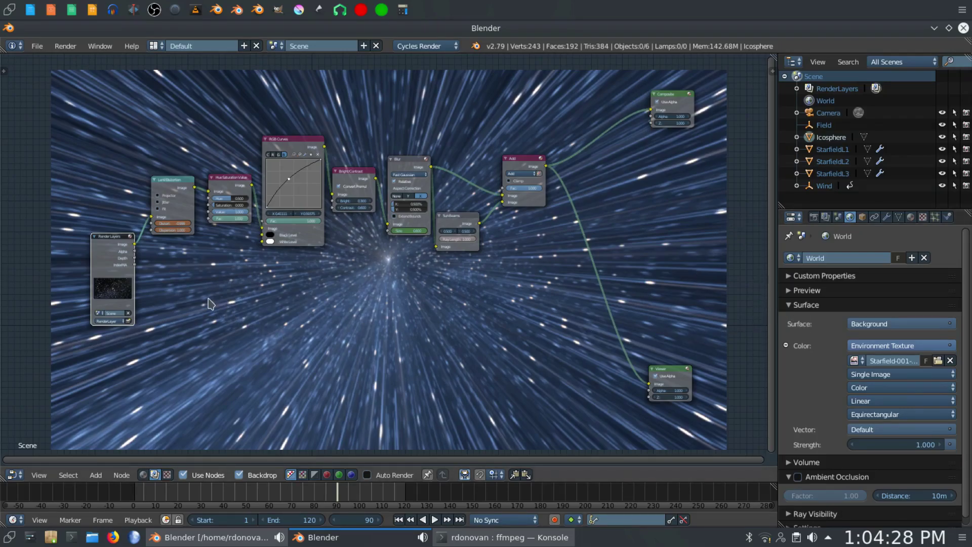
{"action": "scroll", "coordinate": [210, 313], "scroll_direction": "up", "scroll_amount": 2}
{"action": "scroll", "coordinate": [90, 293], "scroll_direction": "up", "scroll_amount": 1}
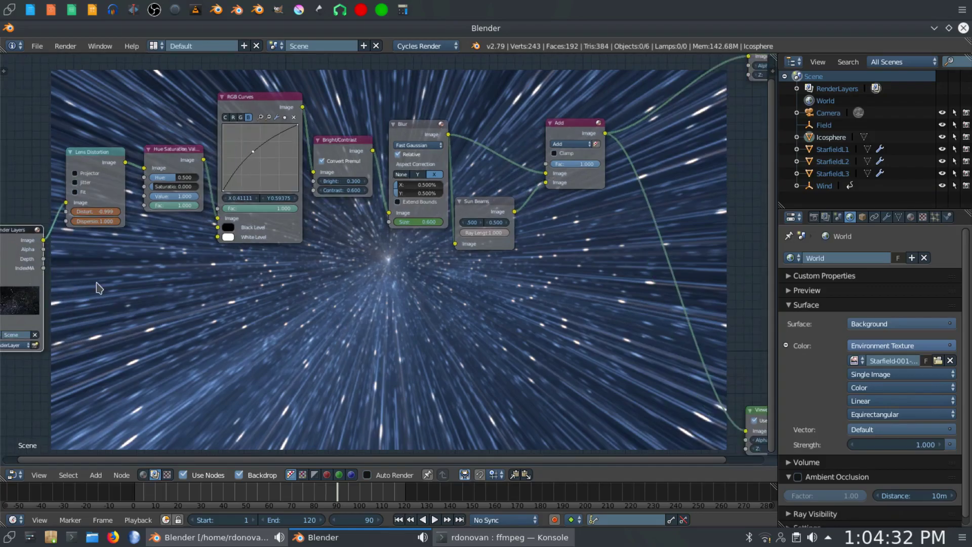
{"action": "key", "text": "shift+a"}
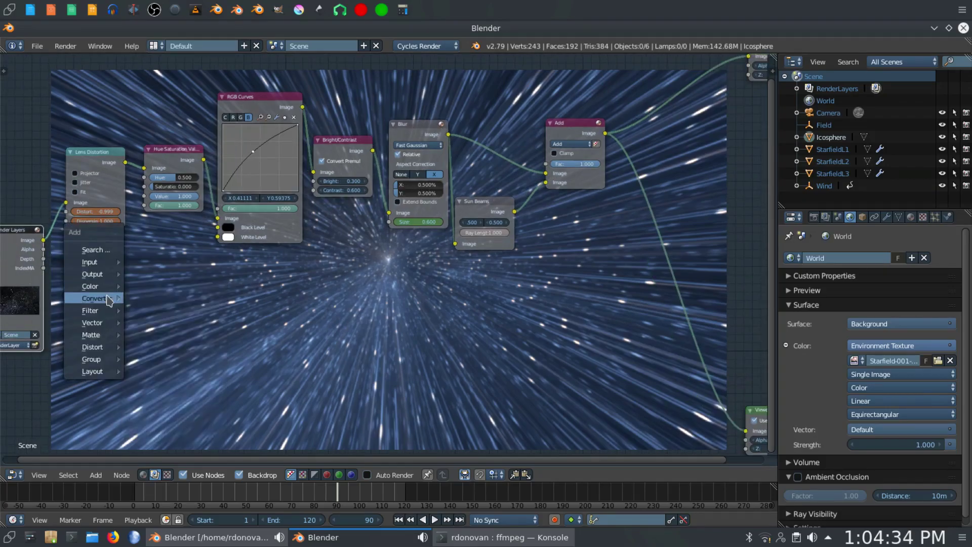
{"action": "key", "text": "Escape"}
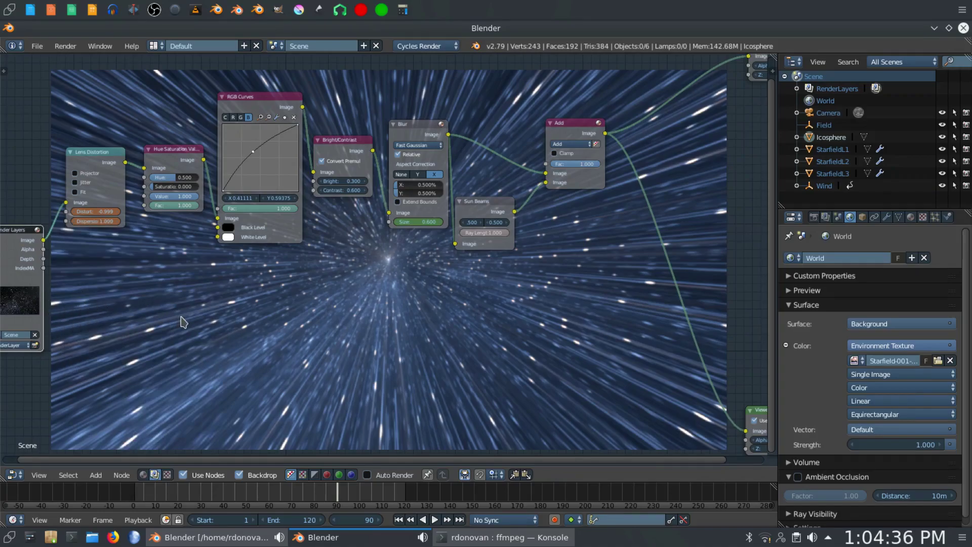
{"action": "key", "text": "shift+a"}
{"action": "mouse_move", "coordinate": [183, 320]}
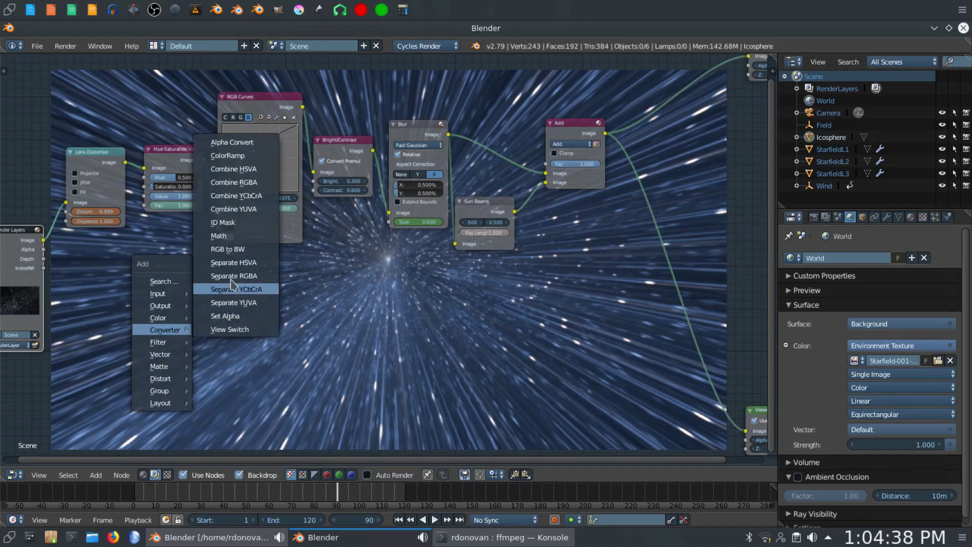
{"action": "left_click", "coordinate": [228, 226]}
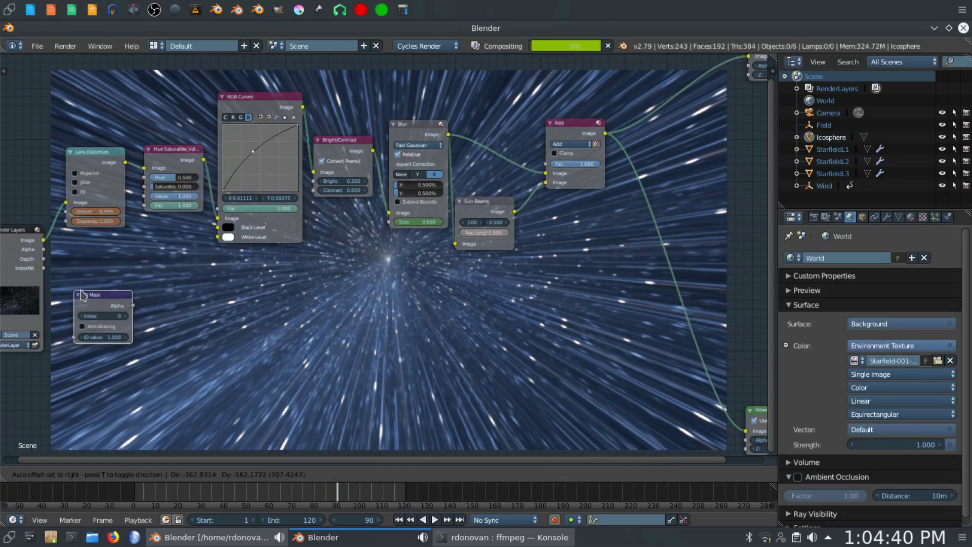
{"action": "left_click", "coordinate": [117, 304]}
{"action": "left_click_drag", "start_coordinate": [43, 268], "coordinate": [87, 335]}
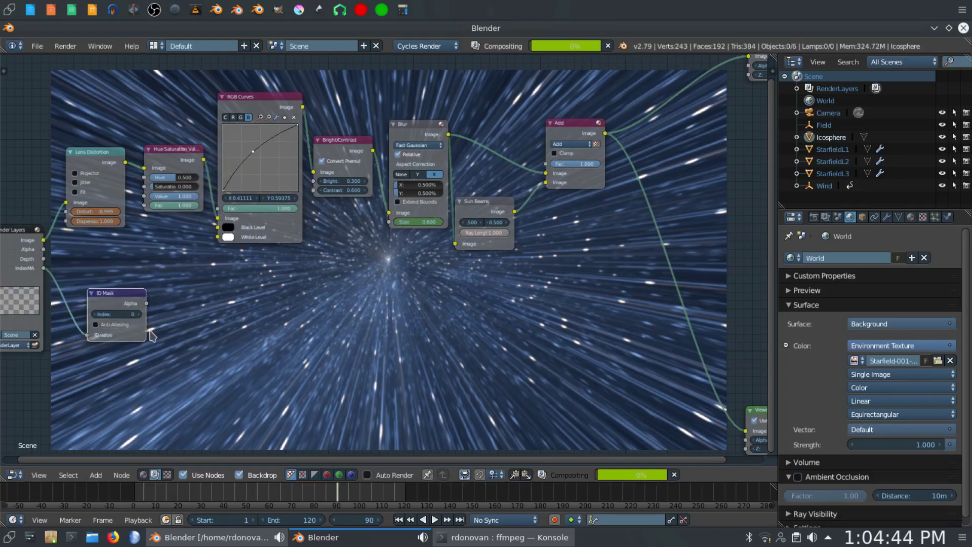
Step: Preview the ID Mask output in the Viewer, go to frame 60 and set the mask's index to 1
{"action": "left_click", "coordinate": [120, 301], "text": "ctrl+shift"}
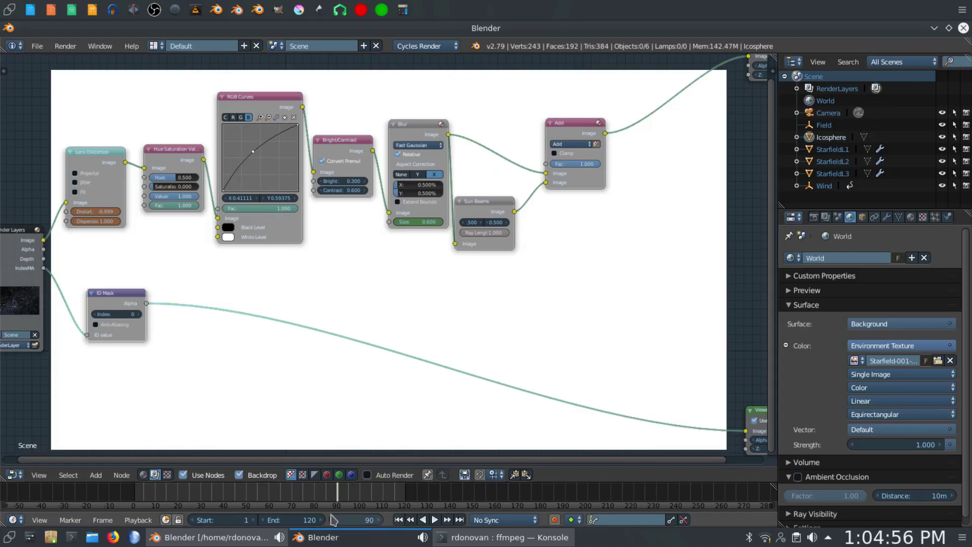
{"action": "left_click", "coordinate": [267, 495]}
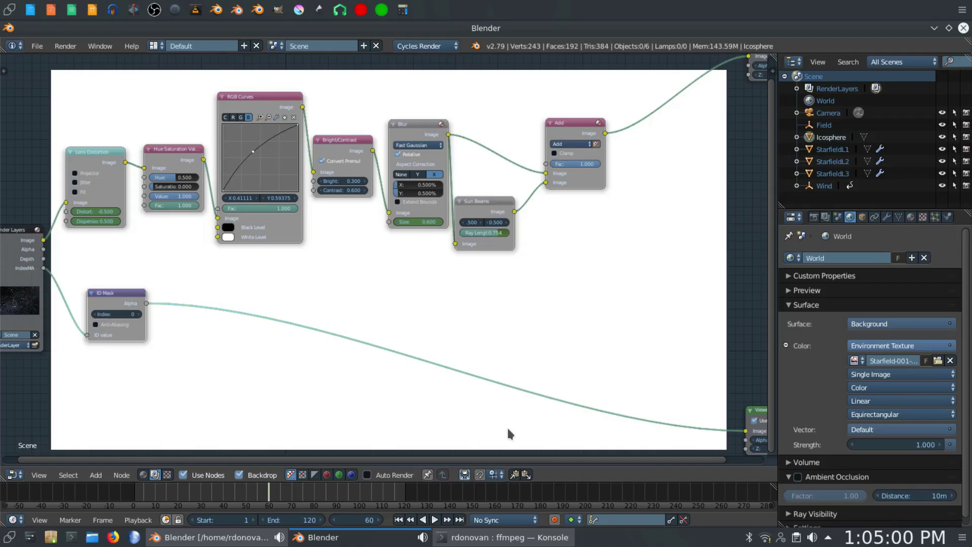
{"action": "left_click", "coordinate": [139, 315]}
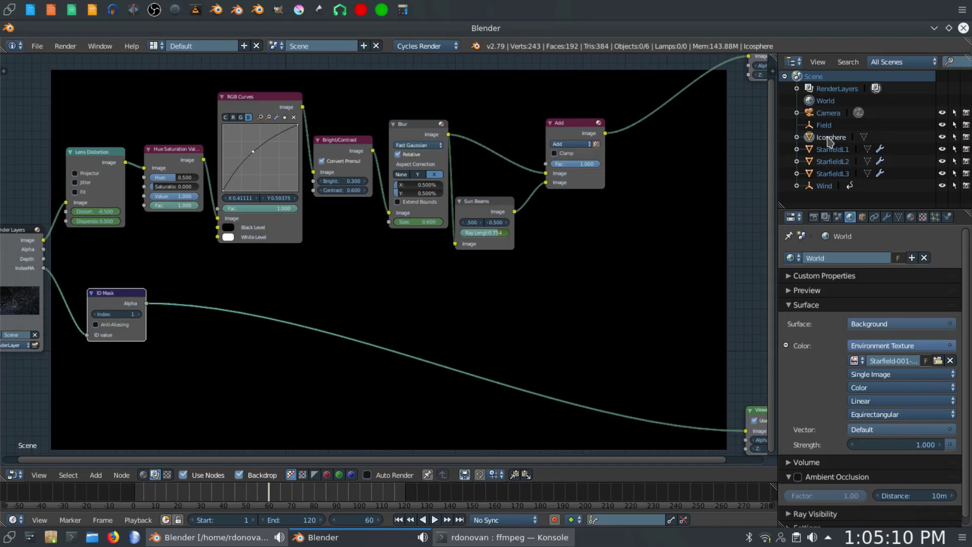
Step: Set the Pass Index of the Icosphere's material to 1 in its settings
{"action": "left_click", "coordinate": [911, 218]}
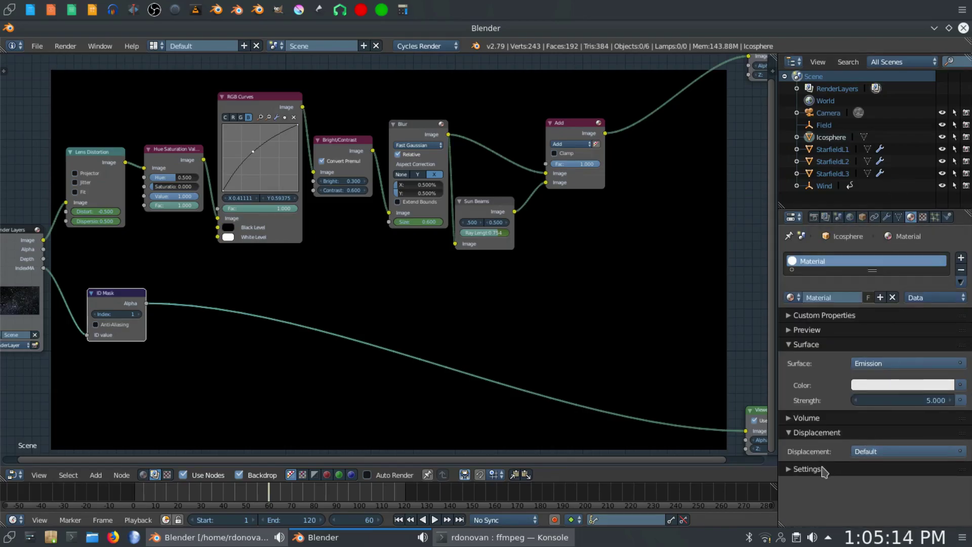
{"action": "left_click", "coordinate": [824, 471]}
{"action": "scroll", "coordinate": [839, 472], "scroll_direction": "down", "scroll_amount": 4}
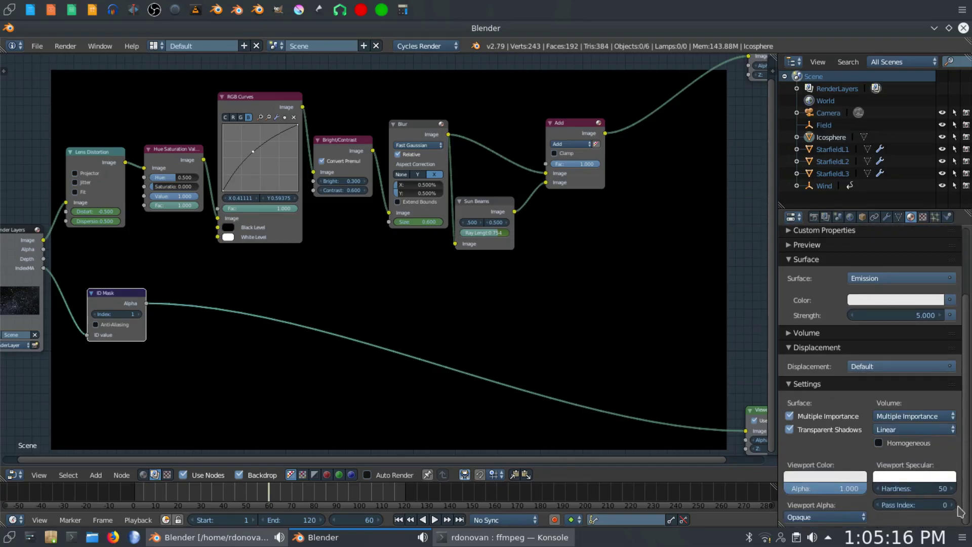
{"action": "left_click", "coordinate": [952, 505]}
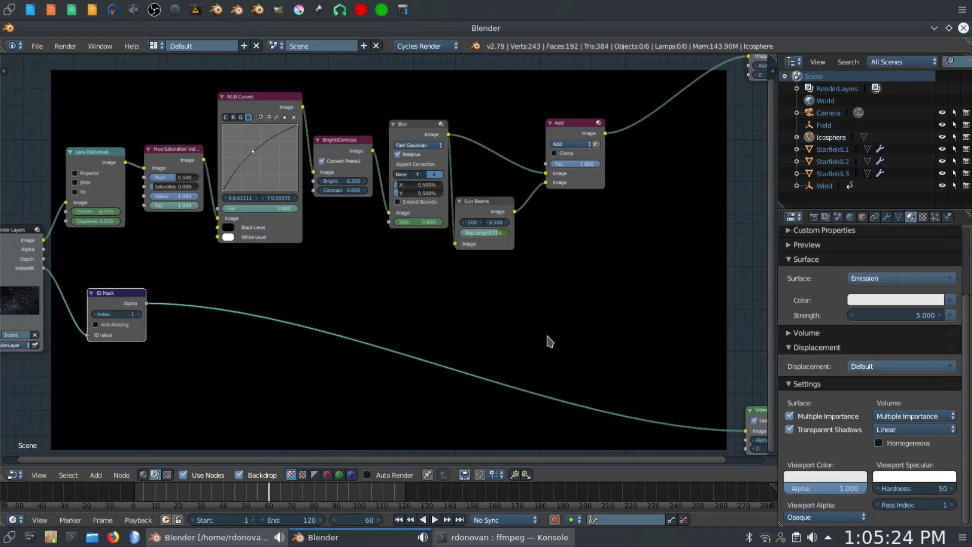
Step: Render frame 60 and return to the compositing node view
{"action": "key", "text": "F12"}
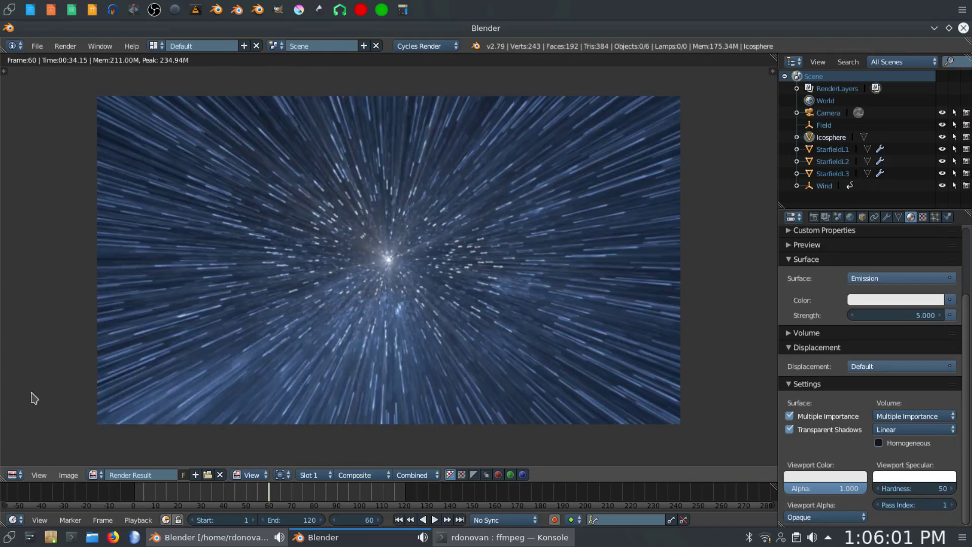
{"action": "left_click", "coordinate": [14, 475]}
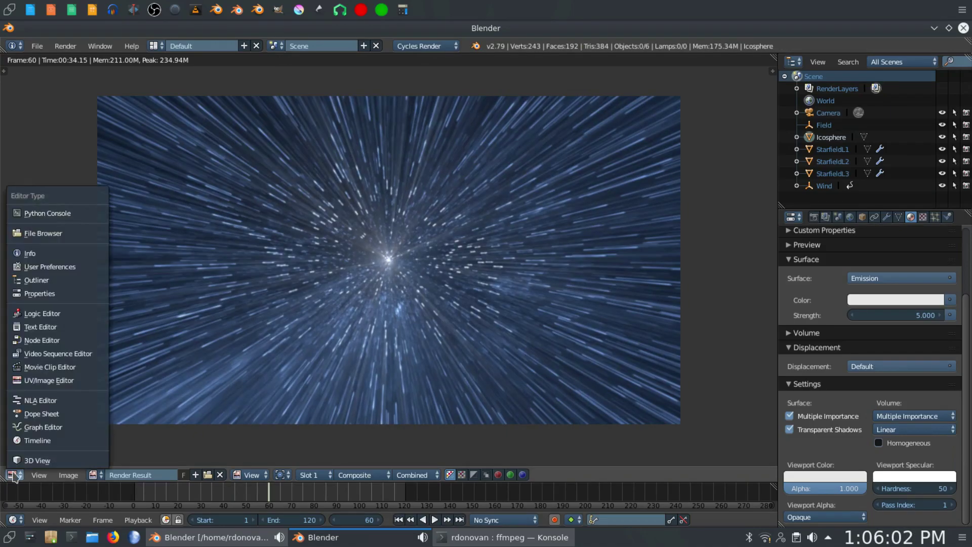
{"action": "left_click", "coordinate": [56, 343]}
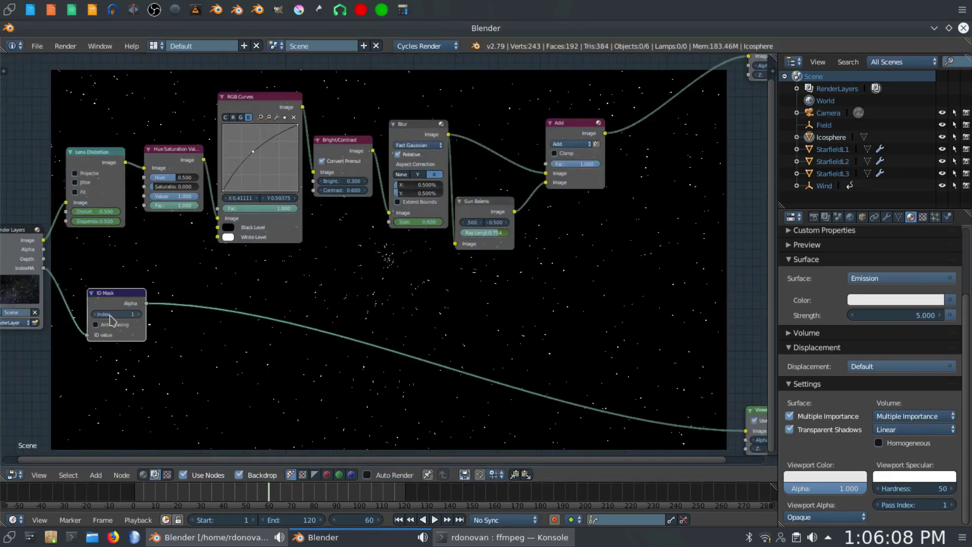
Step: Preview the ID Mask with index 0, restore index 1 and enable its Anti-Aliasing
{"action": "left_click", "coordinate": [93, 314]}
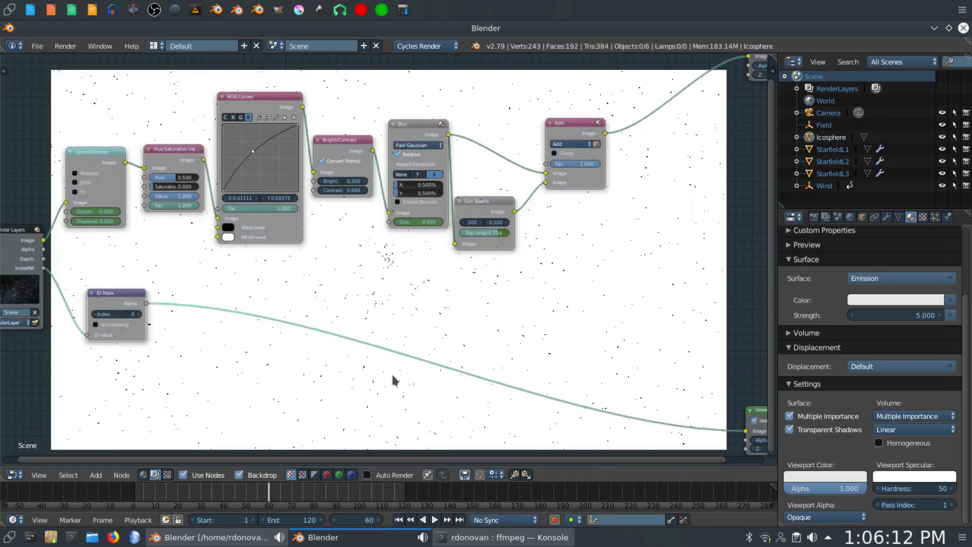
{"action": "left_click", "coordinate": [140, 315]}
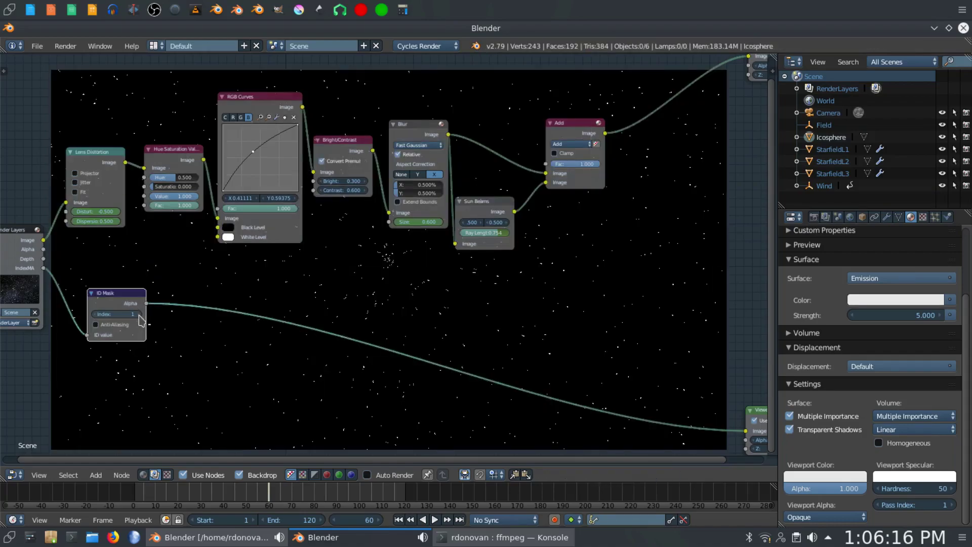
{"action": "left_click", "coordinate": [96, 325]}
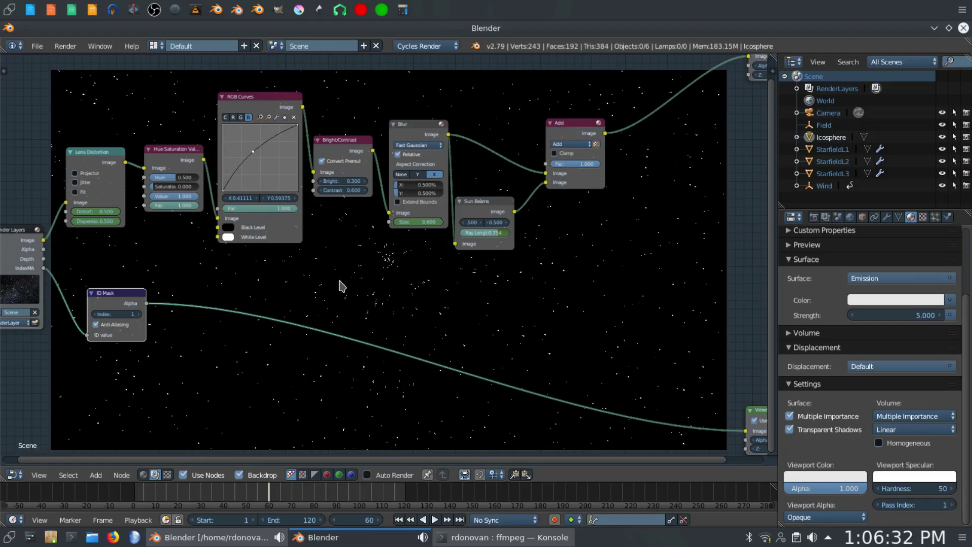
Step: Insert a Mix node on the link between the ID Mask and the Viewer
{"action": "key", "text": "shift+a"}
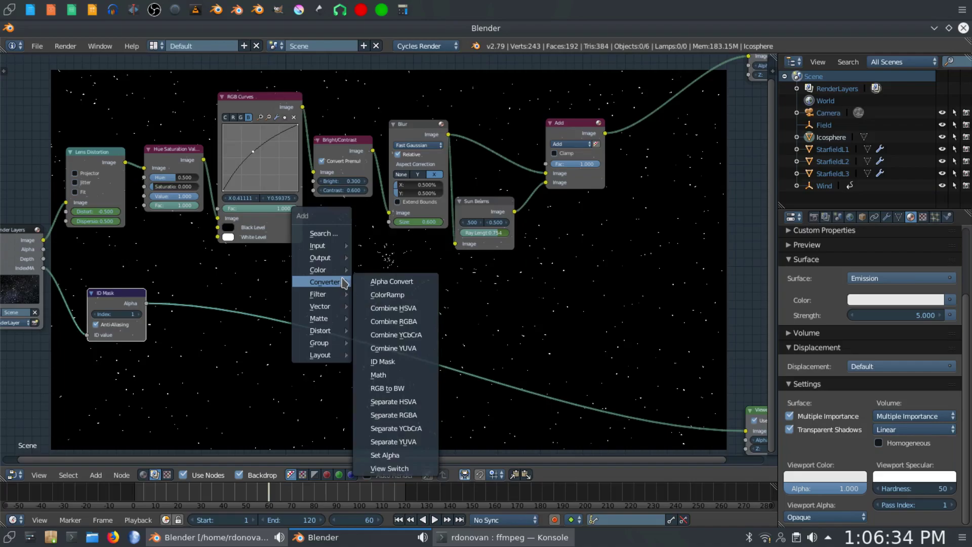
{"action": "mouse_move", "coordinate": [342, 270]}
{"action": "left_click", "coordinate": [382, 376]}
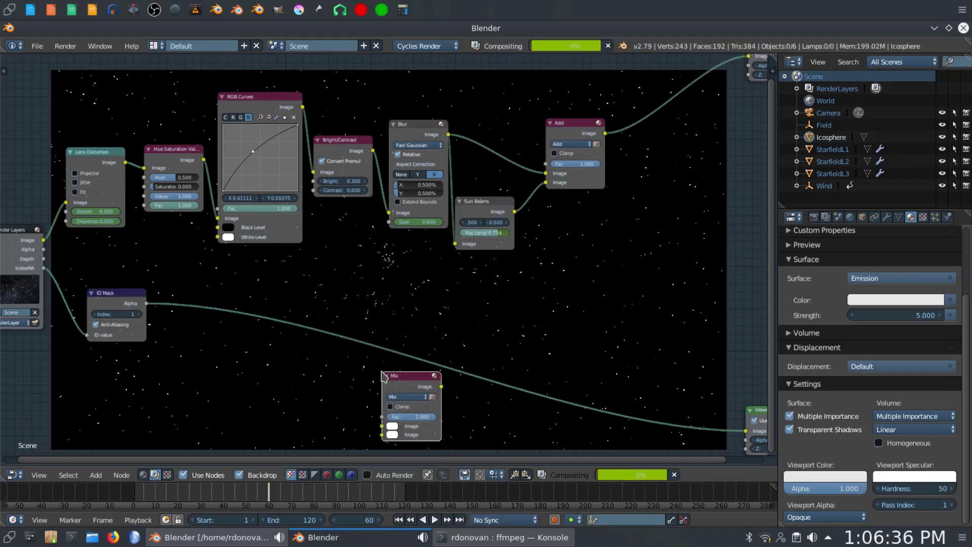
{"action": "left_click", "coordinate": [169, 272]}
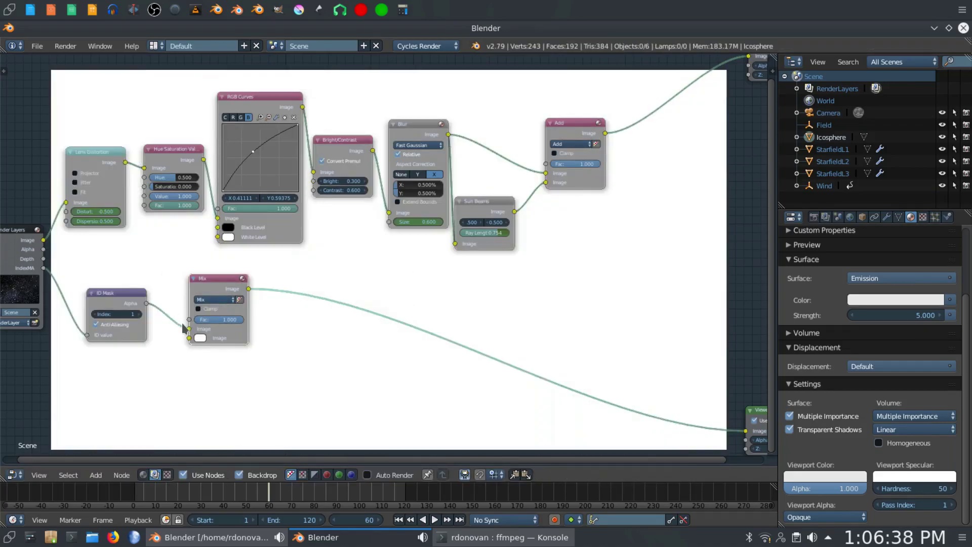
Step: Link the mask alpha to the Mix node's Fac and the Render Layers image to its second Image, and make the first Image color black
{"action": "mouse_move", "coordinate": [189, 329]}
{"action": "left_mouse_down"}
{"action": "mouse_move", "coordinate": [175, 307]}
{"action": "mouse_move", "coordinate": [189, 319]}
{"action": "left_mouse_up"}
{"action": "left_click_drag", "start_coordinate": [44, 242], "coordinate": [190, 329]}
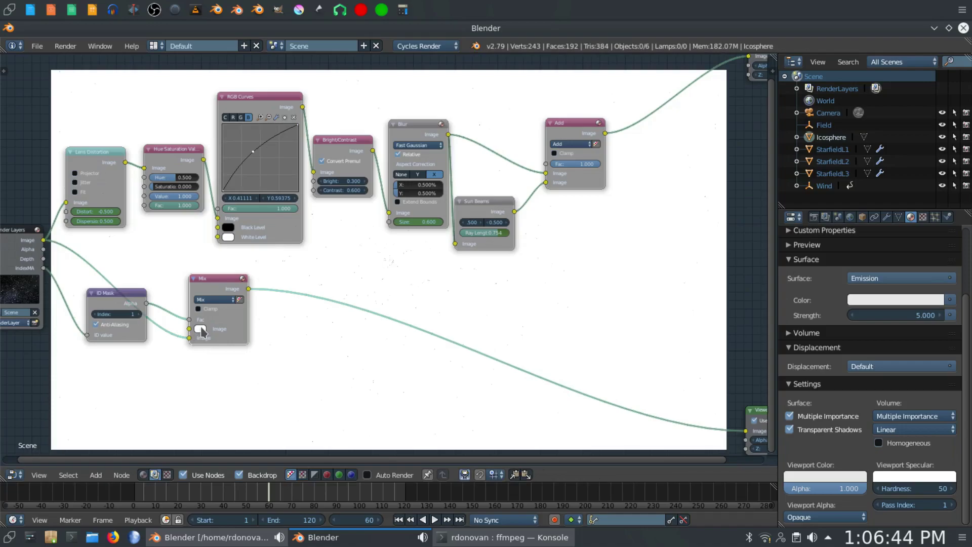
{"action": "left_click", "coordinate": [200, 330]}
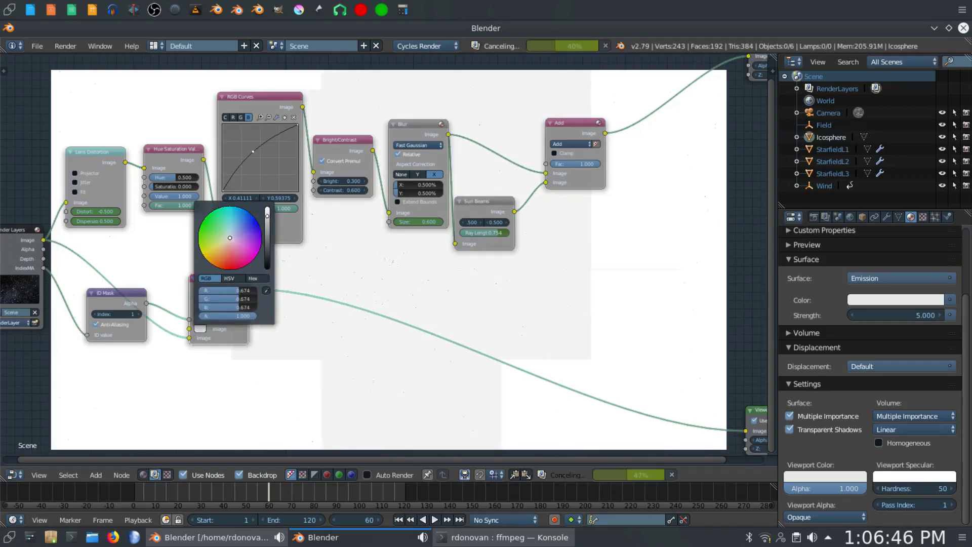
{"action": "left_click_drag", "start_coordinate": [269, 213], "coordinate": [268, 267]}
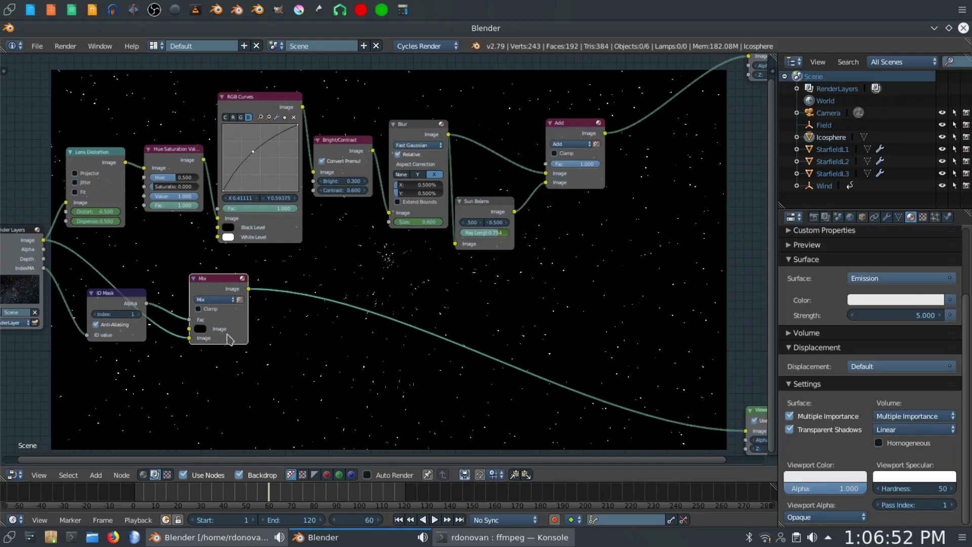
Step: Insert a Glare node on the link between the Mix node and the Viewer
{"action": "key", "text": "shift+a"}
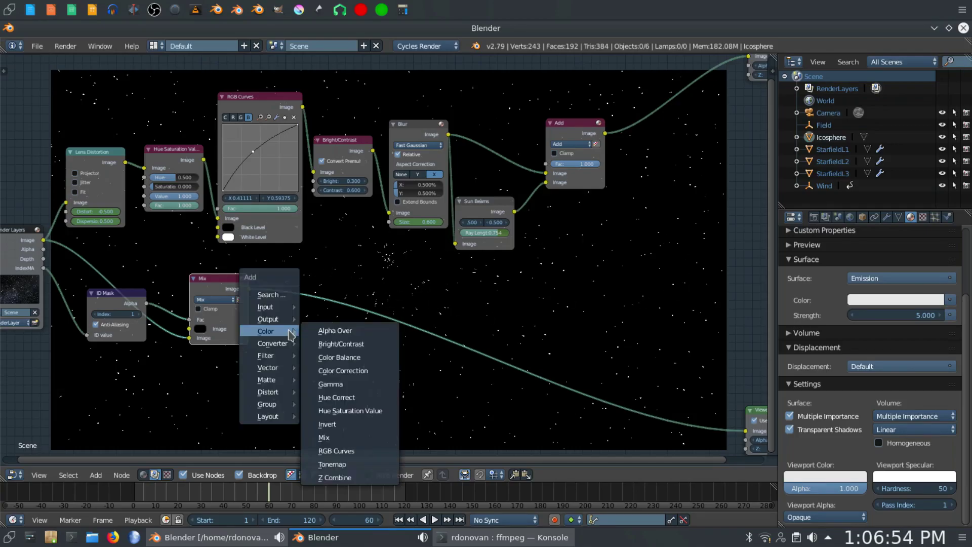
{"action": "mouse_move", "coordinate": [276, 356]}
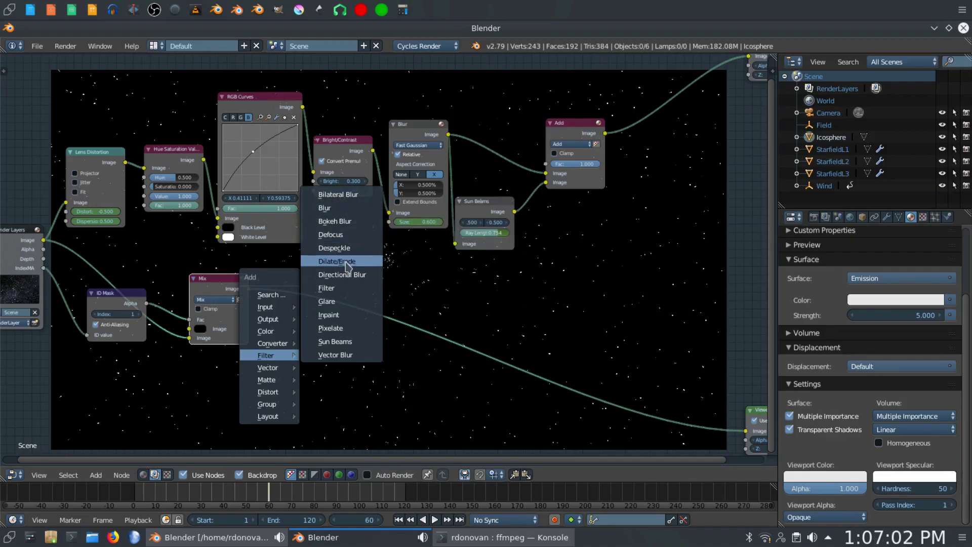
{"action": "left_click", "coordinate": [343, 304]}
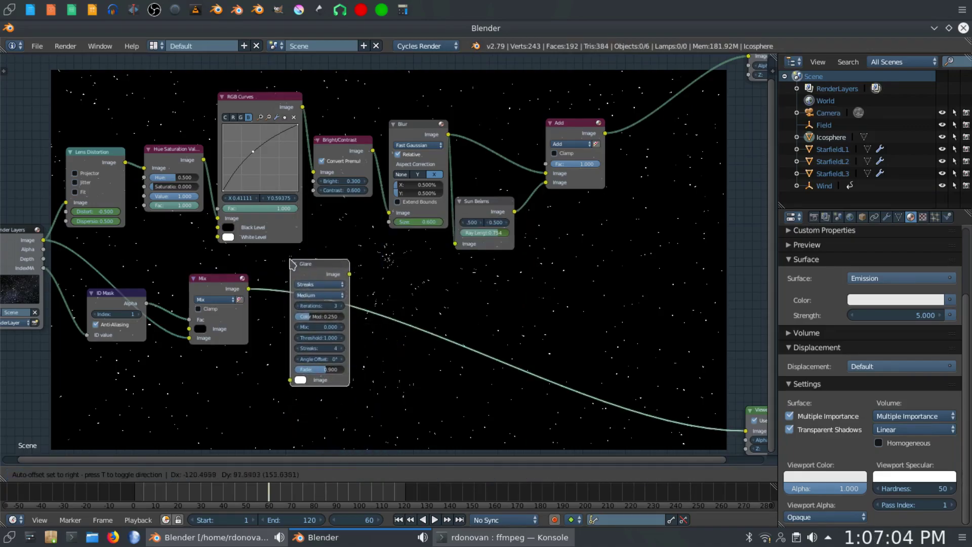
{"action": "left_click", "coordinate": [309, 319]}
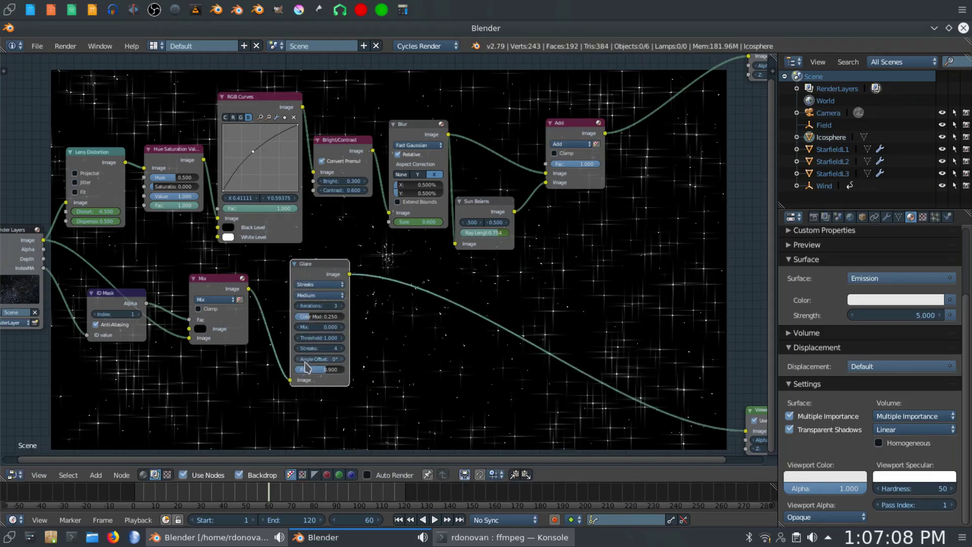
Step: Insert an RGB Curves node on the link between the Glare node and the Viewer
{"action": "key", "text": "shift+a"}
{"action": "mouse_move", "coordinate": [396, 345]}
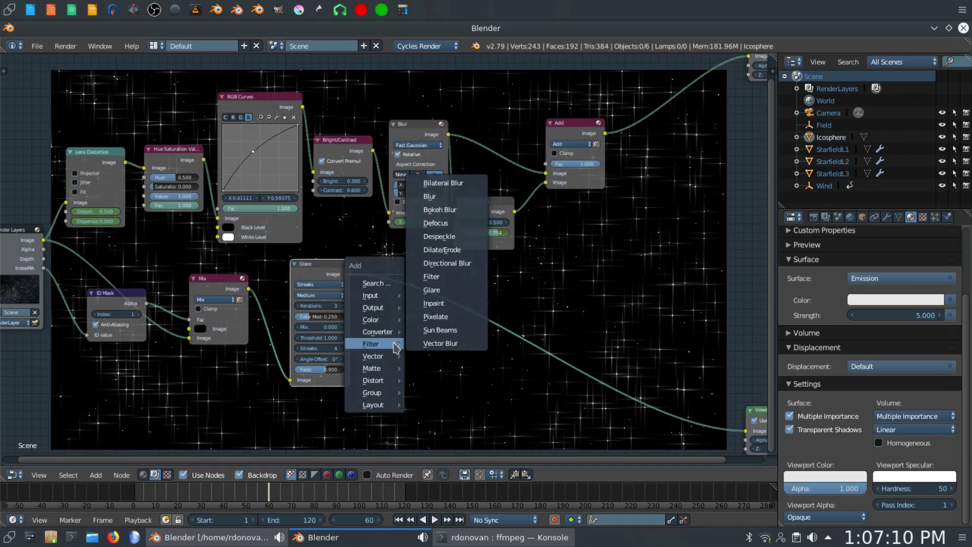
{"action": "mouse_move", "coordinate": [387, 319]}
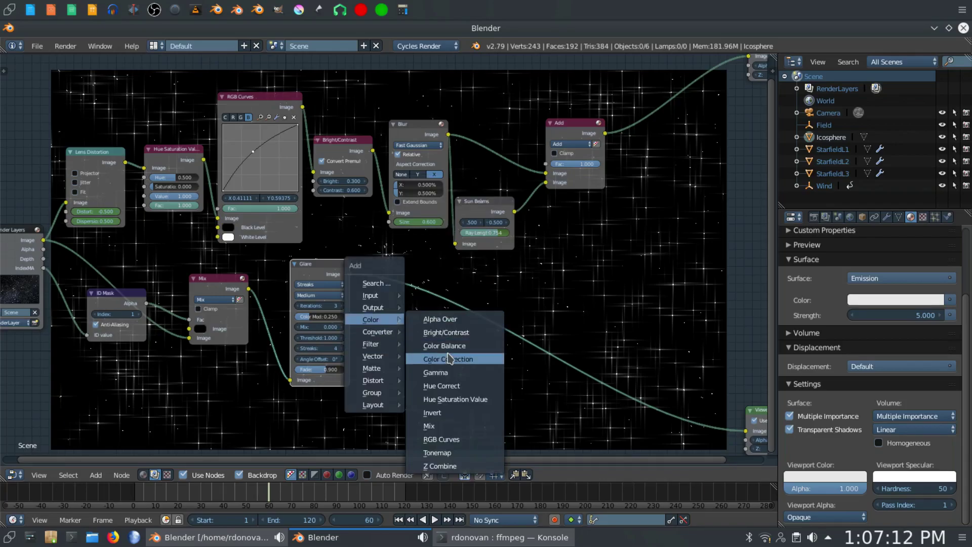
{"action": "left_click", "coordinate": [440, 439]}
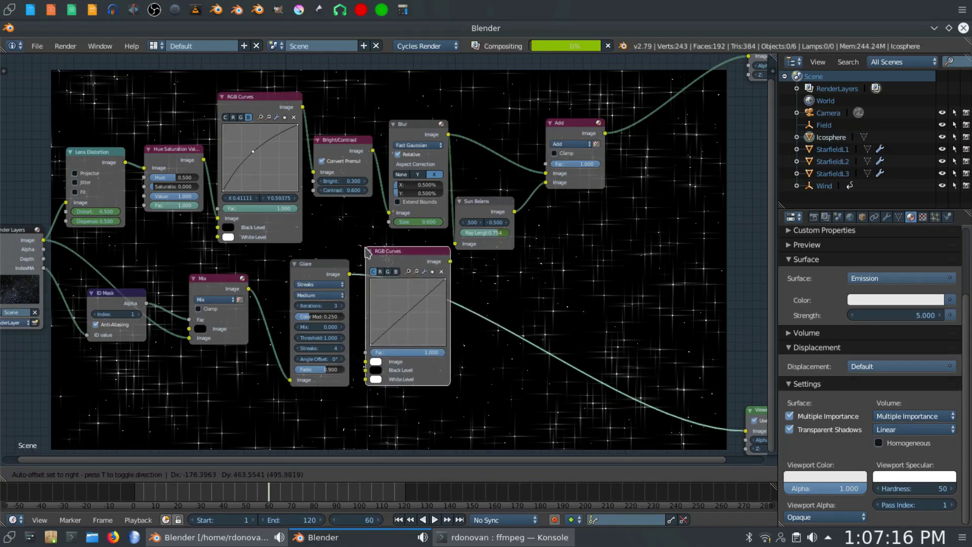
{"action": "left_click", "coordinate": [385, 255]}
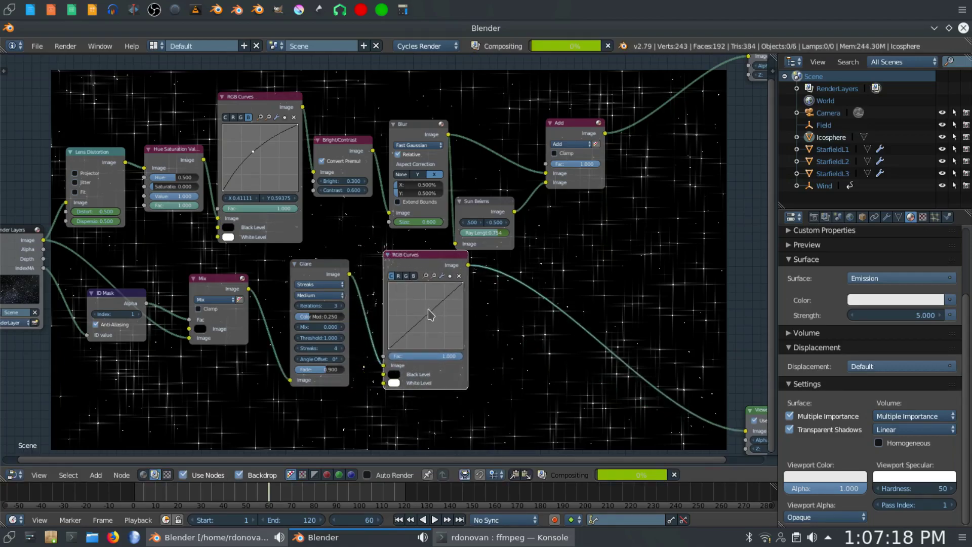
Step: In the new RGB Curves node, raise the red curve to about X 0.34, Y 0.76 and lower the blue curve to about X 0.76, Y 0.23
{"action": "mouse_move", "coordinate": [431, 317]}
{"action": "left_mouse_down"}
{"action": "mouse_move", "coordinate": [426, 300]}
{"action": "mouse_move", "coordinate": [419, 315]}
{"action": "left_mouse_up"}
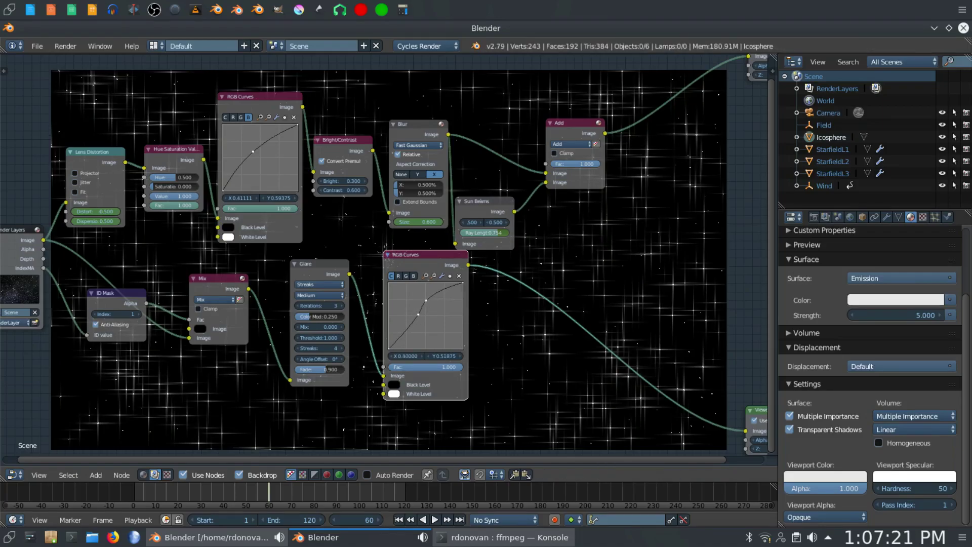
{"action": "left_click", "coordinate": [406, 277]}
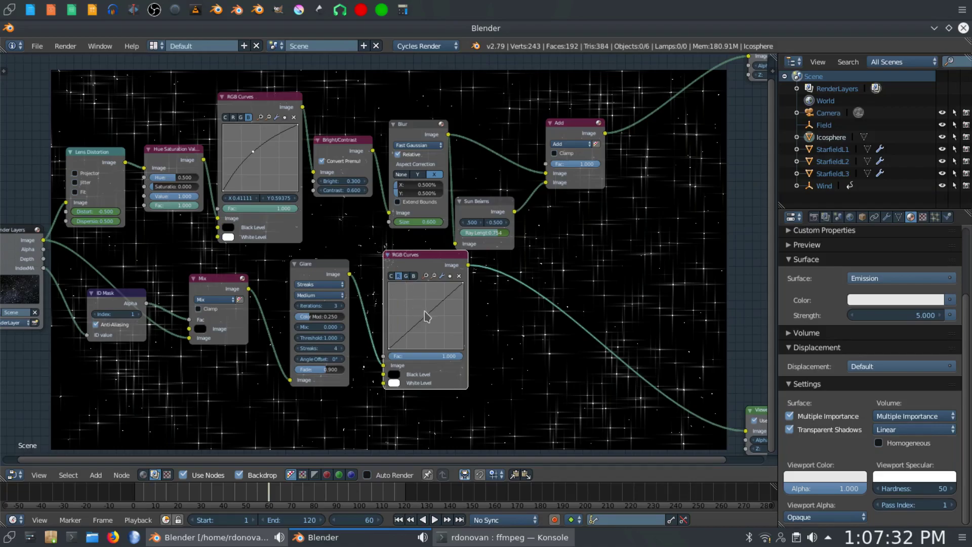
{"action": "left_click_drag", "start_coordinate": [429, 318], "coordinate": [414, 299]}
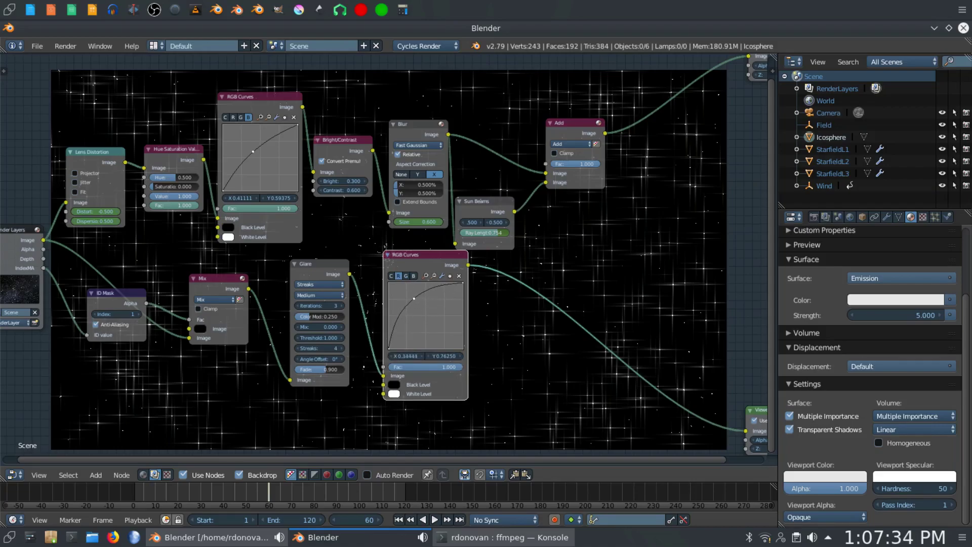
{"action": "left_click", "coordinate": [413, 276]}
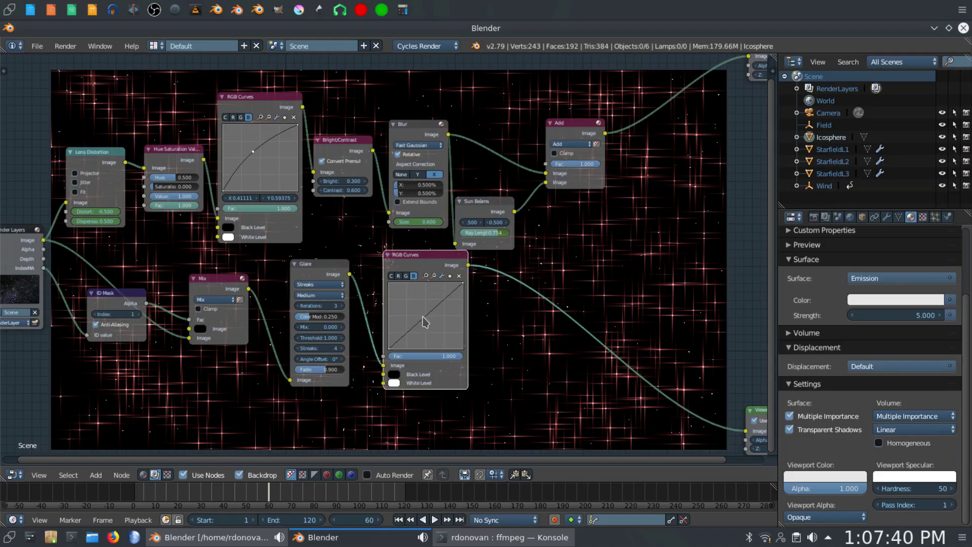
{"action": "mouse_move", "coordinate": [423, 319]}
{"action": "left_mouse_down"}
{"action": "mouse_move", "coordinate": [436, 329]}
{"action": "mouse_move", "coordinate": [434, 319]}
{"action": "left_mouse_up"}
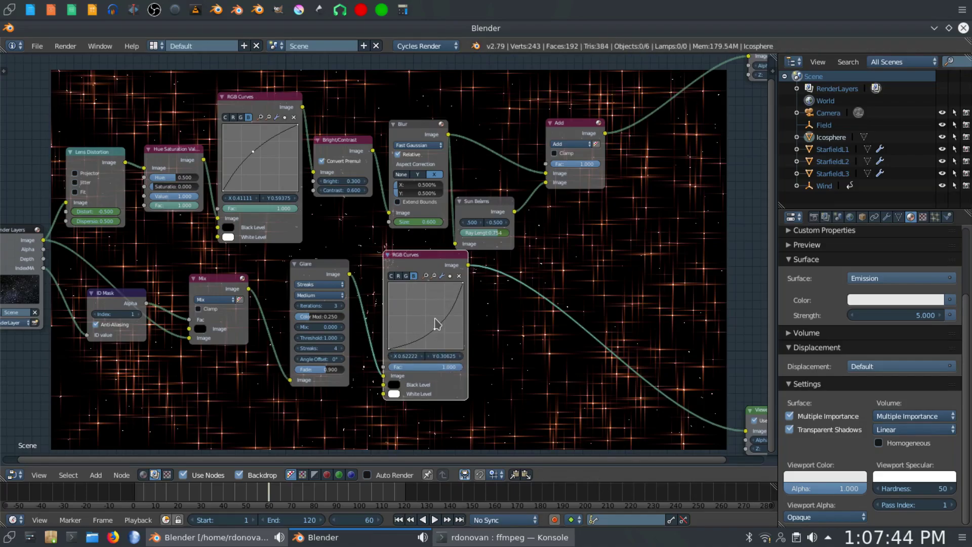
{"action": "left_click_drag", "start_coordinate": [433, 316], "coordinate": [442, 320]}
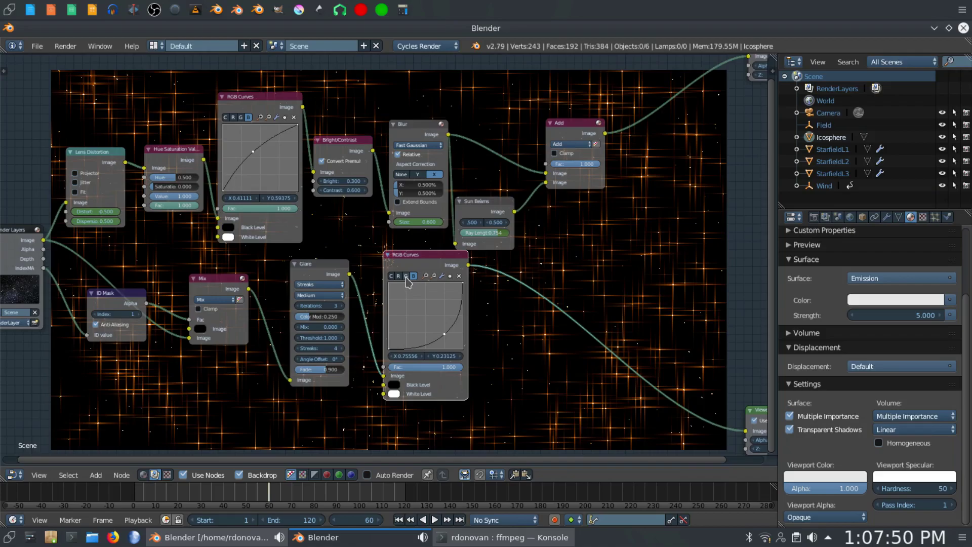
Step: Raise the green curve to about X 0.41, Y 0.64, and delete the new RGB Curves node while keeping its link to the Viewer
{"action": "key", "text": "Delete"}
{"action": "left_click", "coordinate": [419, 307]}
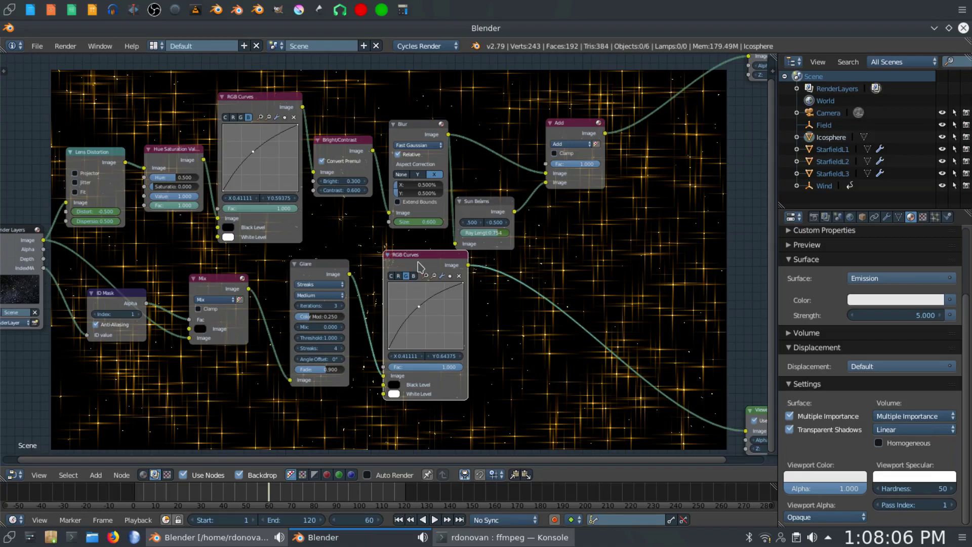
{"action": "key", "text": "ctrl+x"}
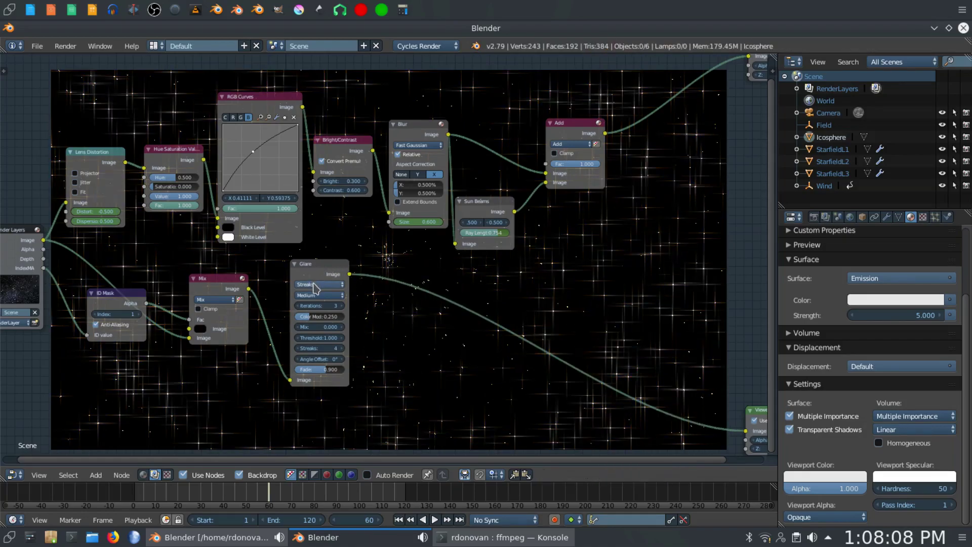
Step: Change the Glare type to Fog Glow and set its threshold to 0.8
{"action": "left_click", "coordinate": [315, 286]}
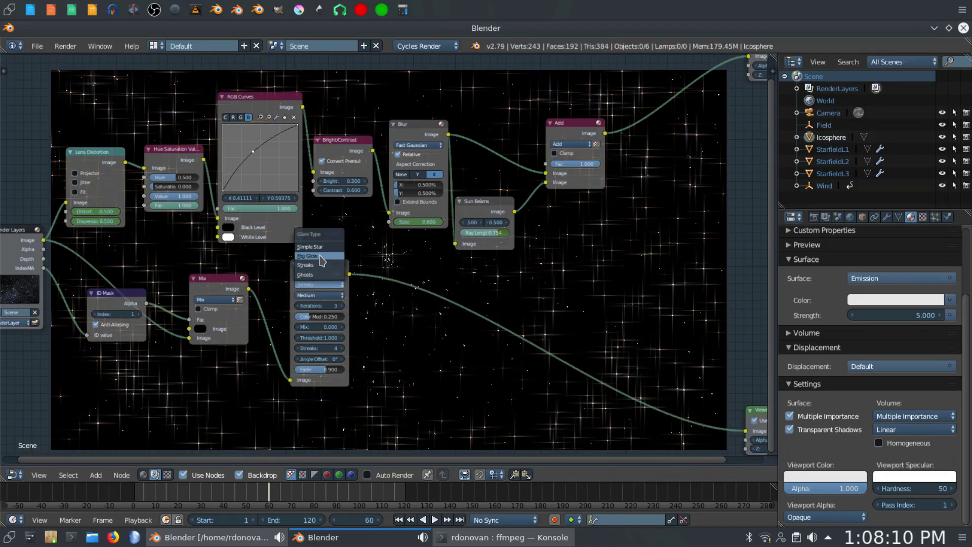
{"action": "left_click", "coordinate": [320, 256]}
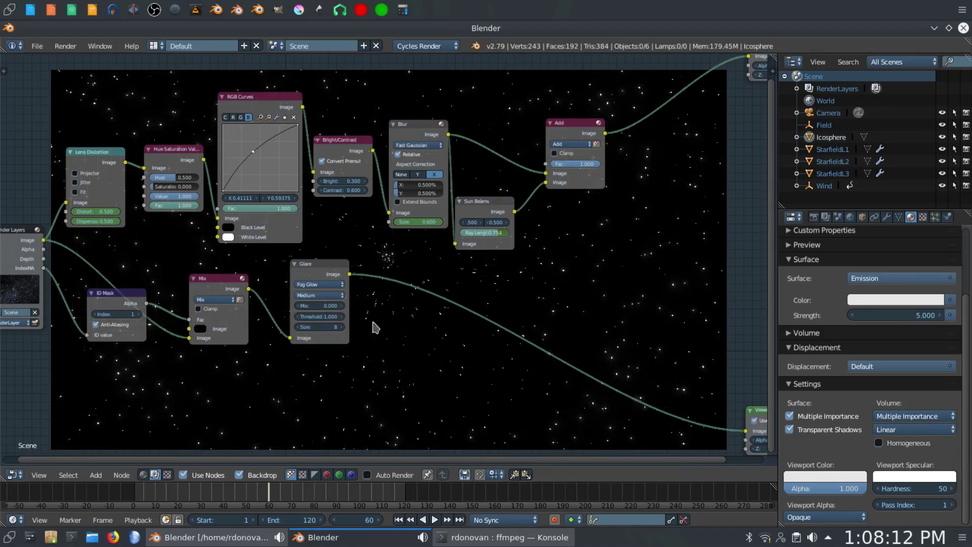
{"action": "left_click", "coordinate": [298, 317]}
{"action": "left_click", "coordinate": [298, 318]}
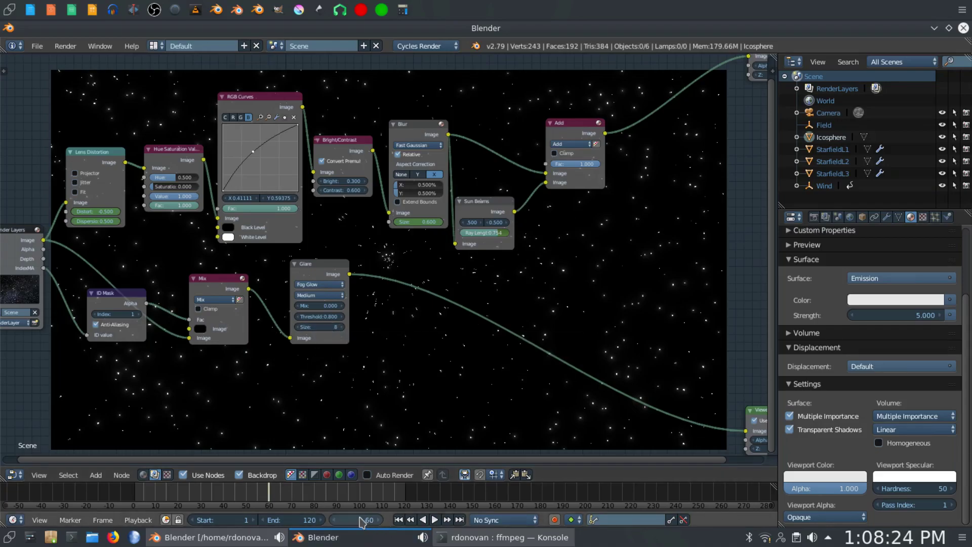
Step: At frame 1, keyframe the Glare node with a threshold of 1 and a size of 6
{"action": "left_click", "coordinate": [398, 520]}
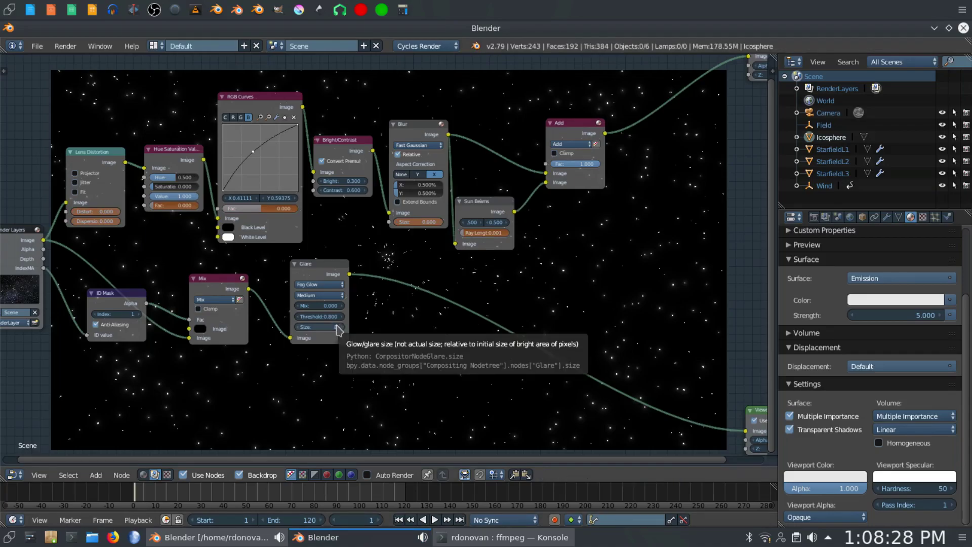
{"action": "left_click", "coordinate": [339, 330]}
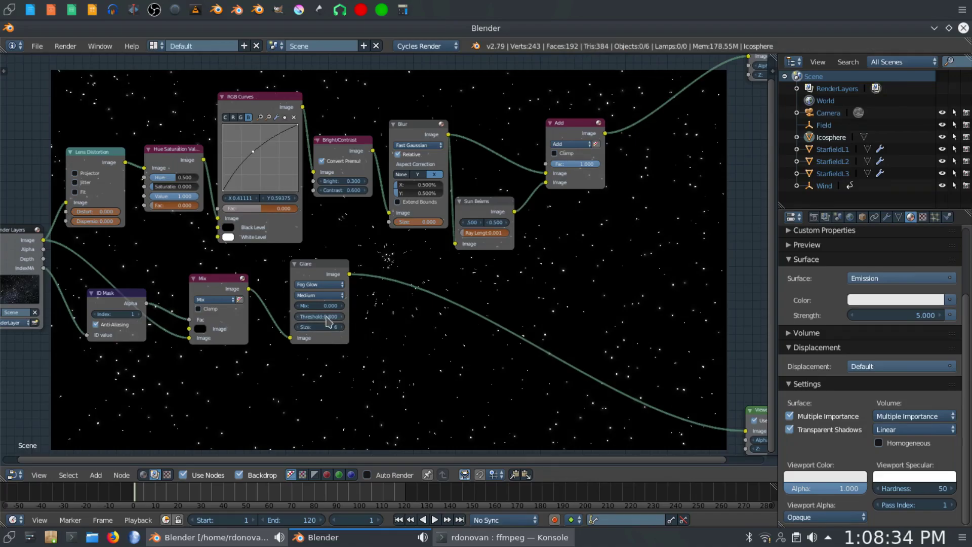
{"action": "left_click_drag", "start_coordinate": [332, 321], "coordinate": [355, 320]}
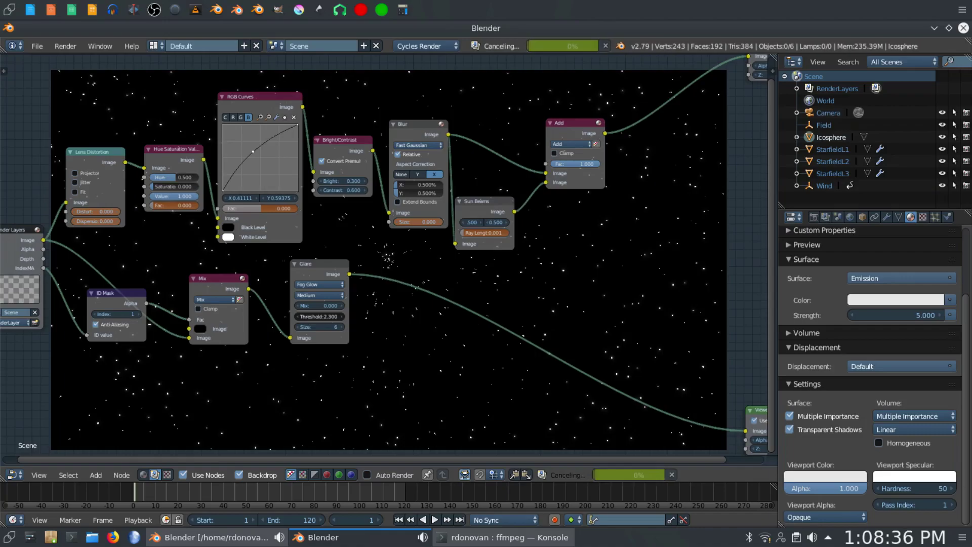
{"action": "left_click", "coordinate": [329, 316]}
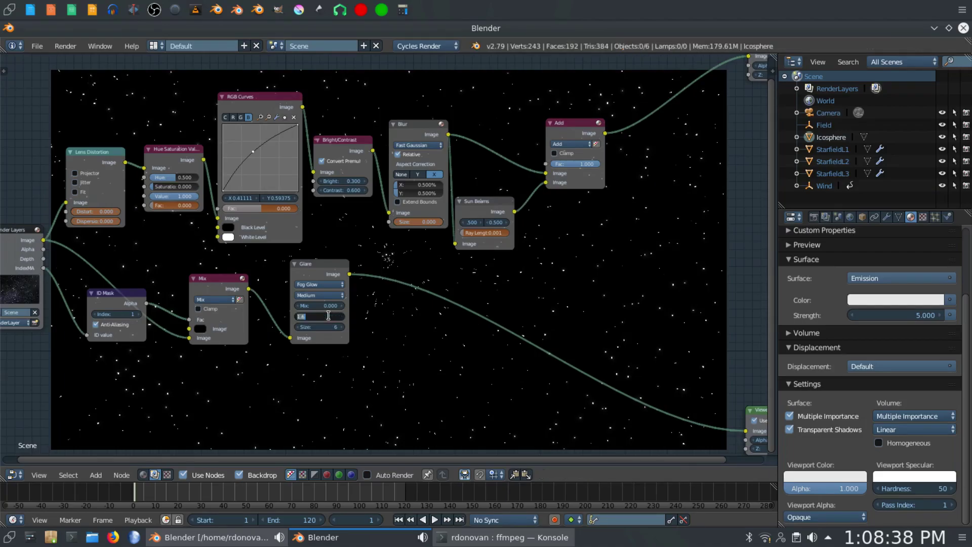
{"action": "type", "text": "1"}
{"action": "key", "text": "Return"}
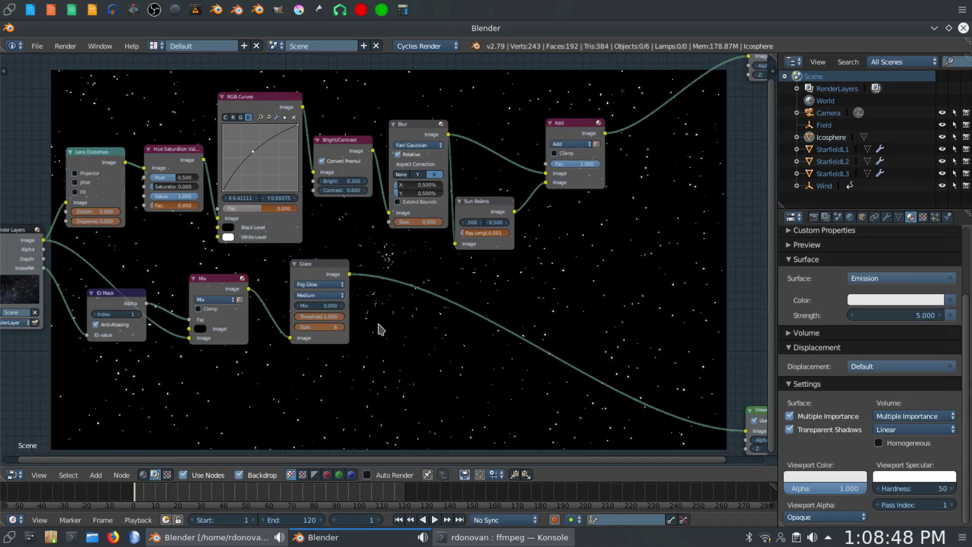
Step: At frame 30, keyframe the Glare node with a threshold of 0.8 and a size of 8
{"action": "left_click", "coordinate": [202, 495]}
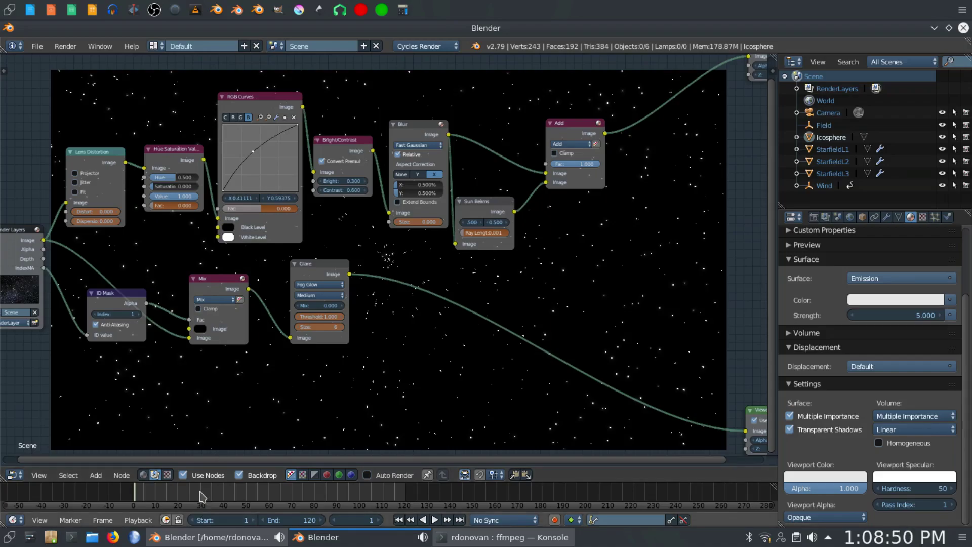
{"action": "left_click", "coordinate": [299, 317]}
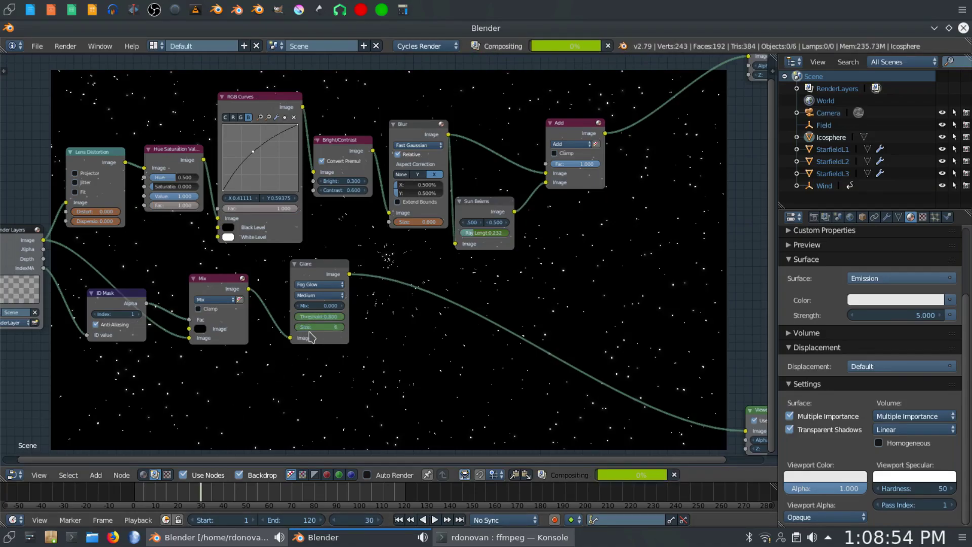
{"action": "left_click", "coordinate": [340, 328]}
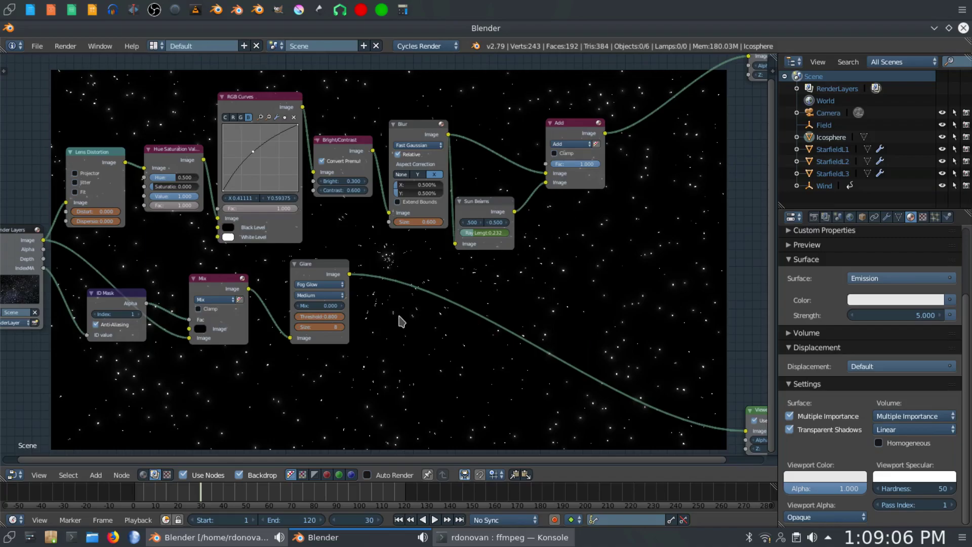
Step: Insert a Blur node on the link between the Glare node and the Viewer
{"action": "key", "text": "shift+a"}
{"action": "mouse_move", "coordinate": [403, 323]}
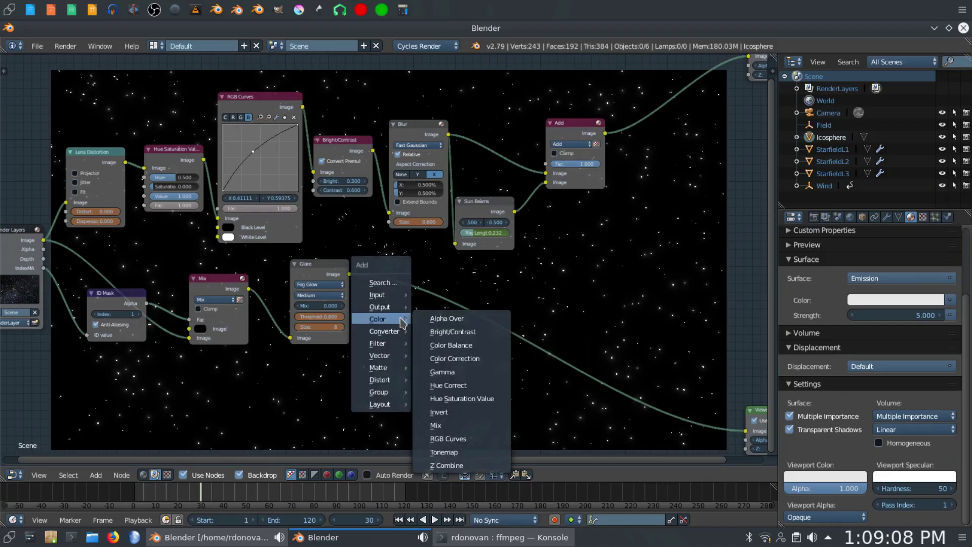
{"action": "mouse_move", "coordinate": [401, 344]}
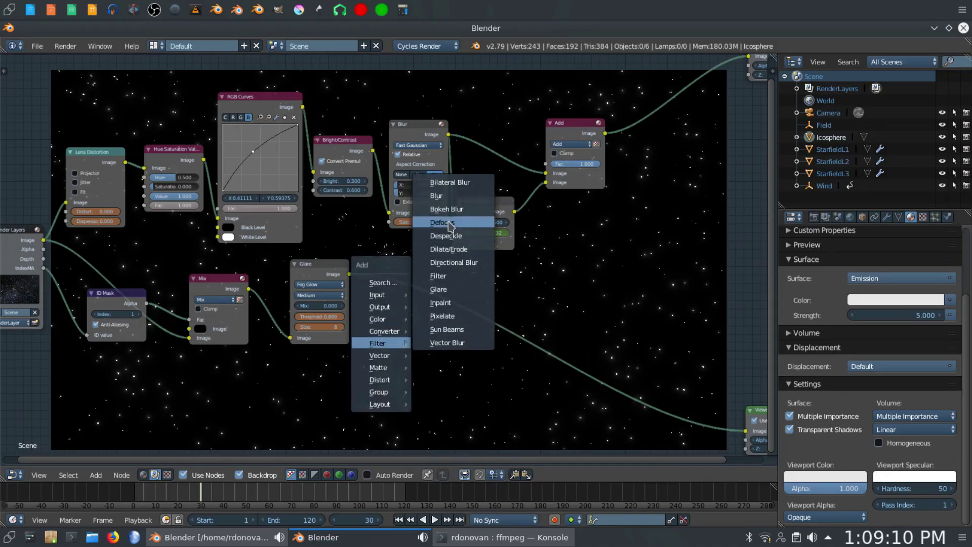
{"action": "left_click", "coordinate": [453, 202]}
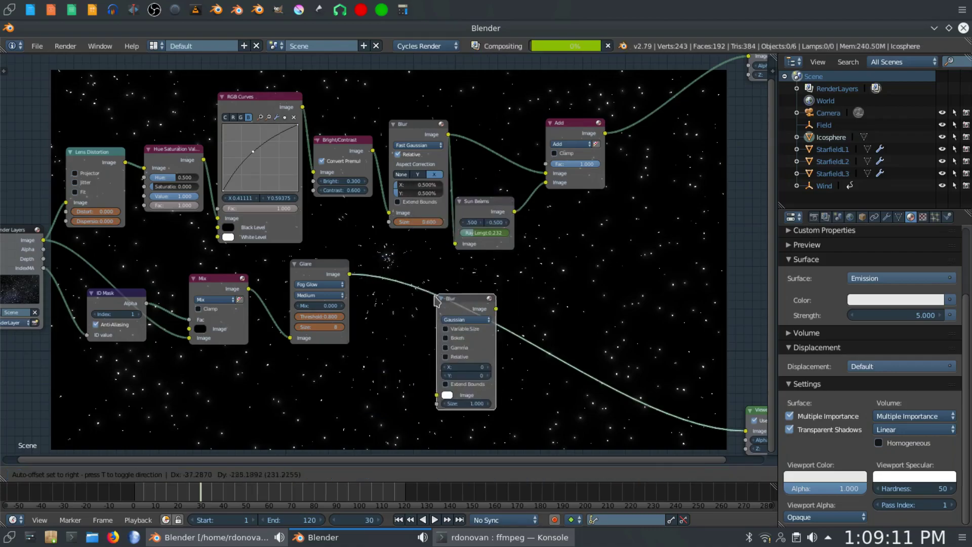
{"action": "left_click", "coordinate": [385, 261]}
Step: Set the new Blur node to Fast Gaussian with Relative enabled, X aspect correction, and X and Y at 1%
{"action": "left_click", "coordinate": [411, 282]}
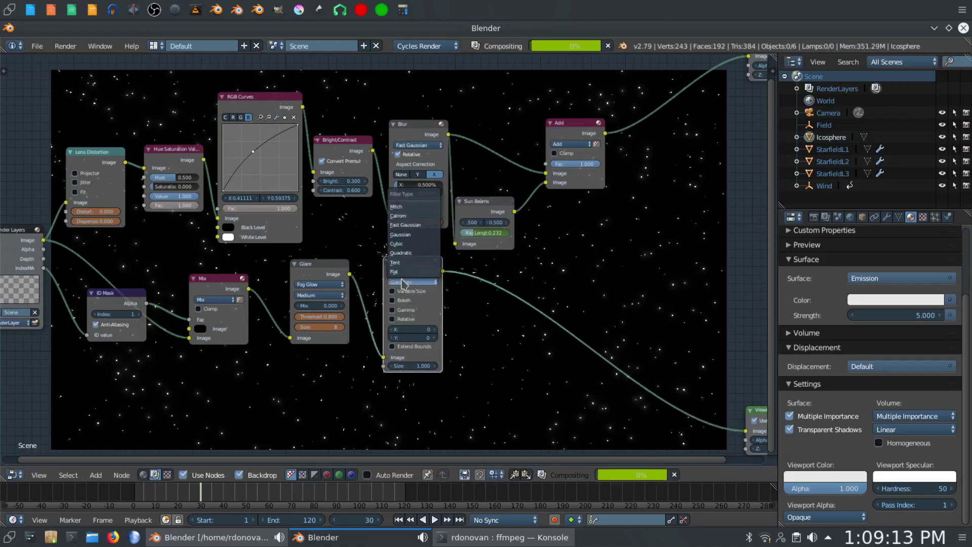
{"action": "left_click", "coordinate": [406, 227]}
{"action": "left_click", "coordinate": [404, 292]}
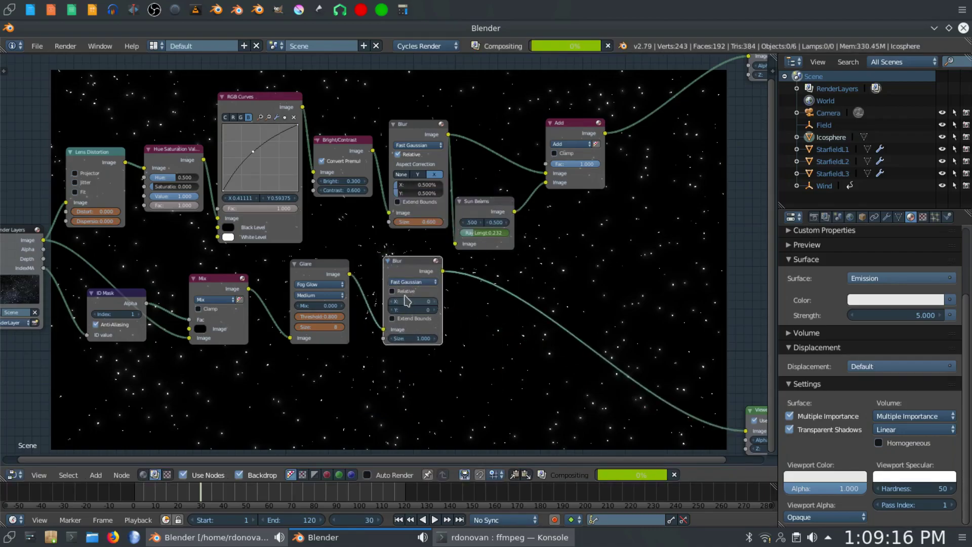
{"action": "left_click", "coordinate": [431, 311]}
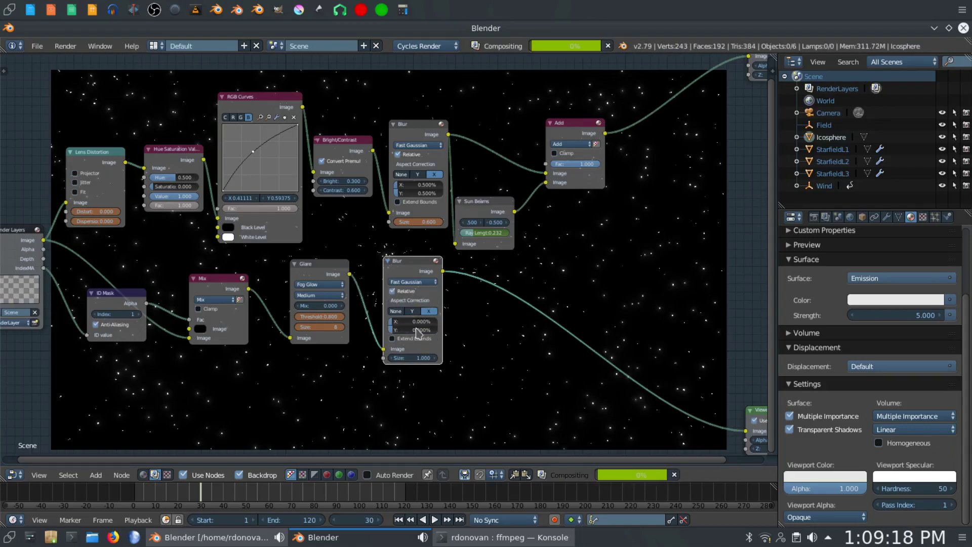
{"action": "left_click", "coordinate": [412, 321]}
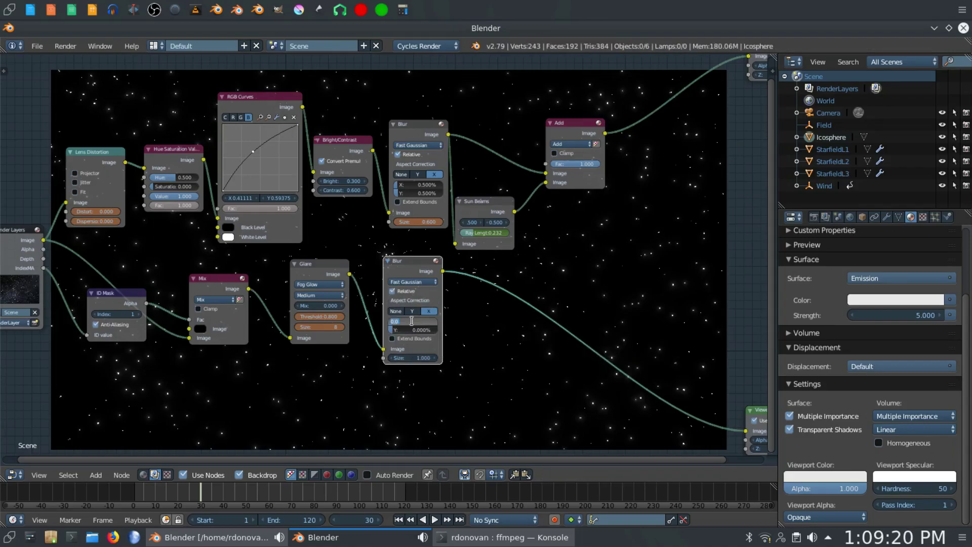
{"action": "type", "text": "1"}
{"action": "key", "text": "Tab"}
{"action": "type", "text": "1"}
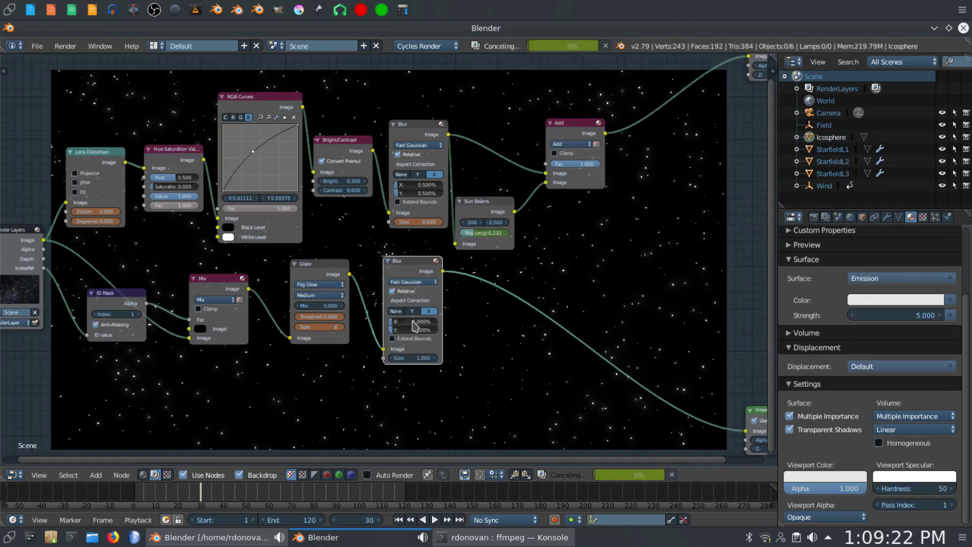
Step: Lower the new Blur node's size to 0.3 and move the node slightly down in the graph
{"action": "key", "text": "Return"}
{"action": "left_click", "coordinate": [392, 358]}
{"action": "left_click", "coordinate": [392, 358]}
{"action": "left_click", "coordinate": [391, 358]}
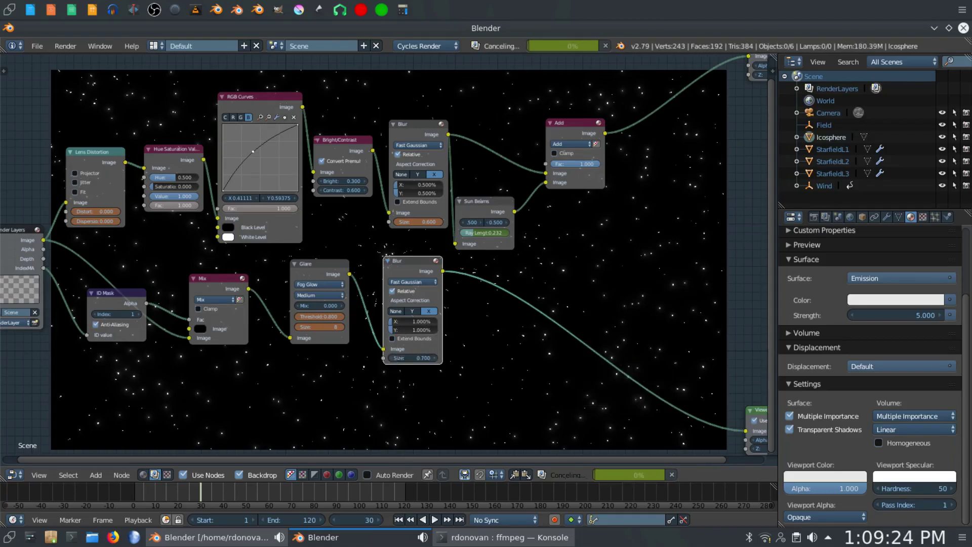
{"action": "left_click", "coordinate": [391, 358]}
{"action": "left_click", "coordinate": [391, 358]}
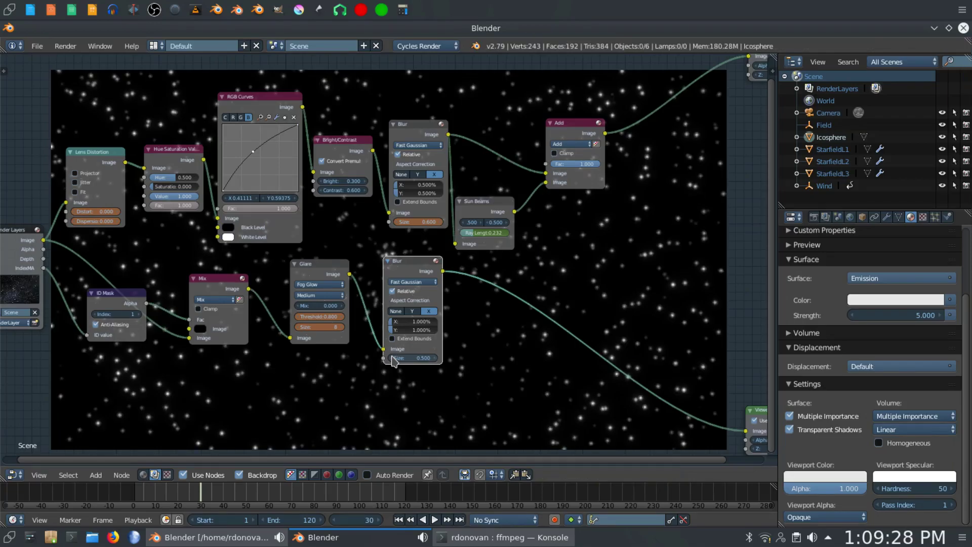
{"action": "left_click", "coordinate": [392, 358]}
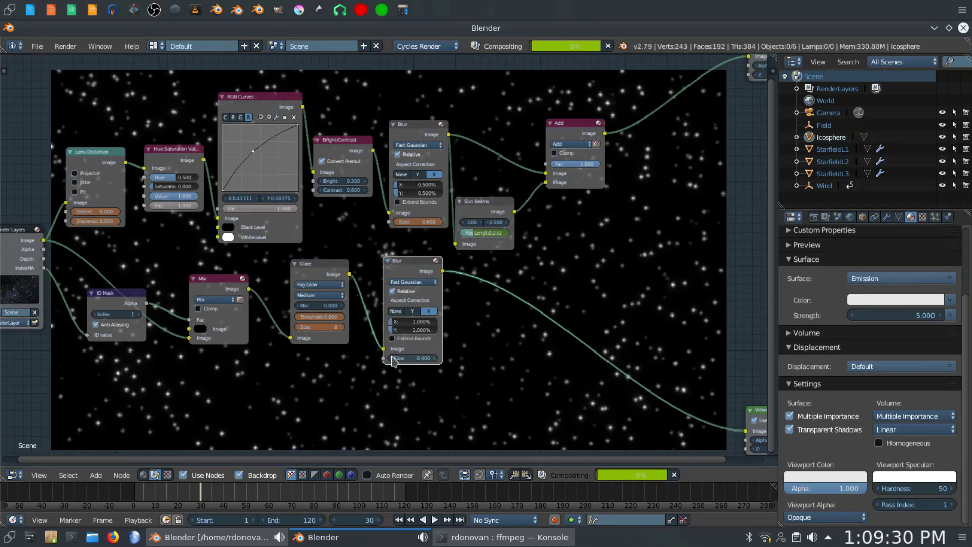
{"action": "left_click", "coordinate": [392, 358]}
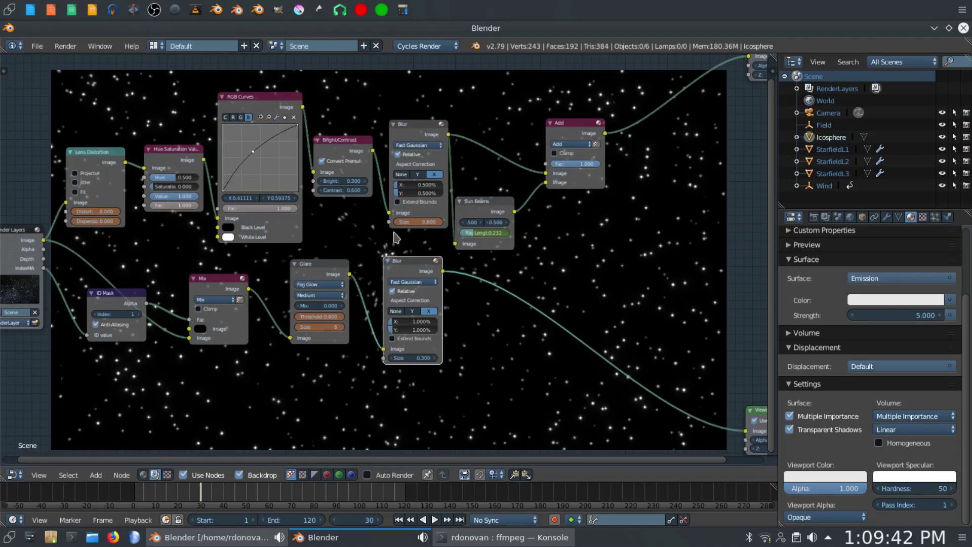
{"action": "left_click_drag", "start_coordinate": [405, 262], "coordinate": [395, 294]}
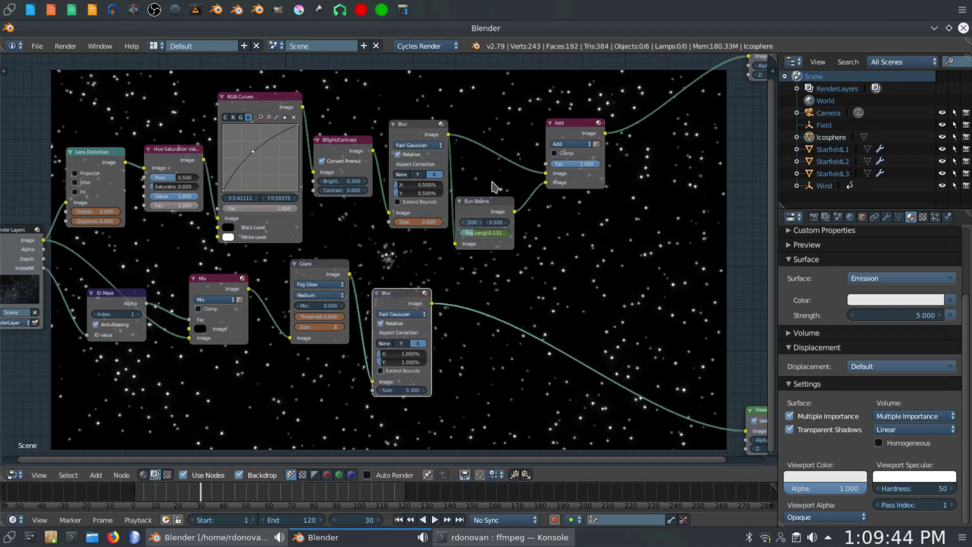
Step: Duplicate the Add node and insert the copy on the link between the lower Blur node and the Viewer
{"action": "left_click", "coordinate": [576, 132]}
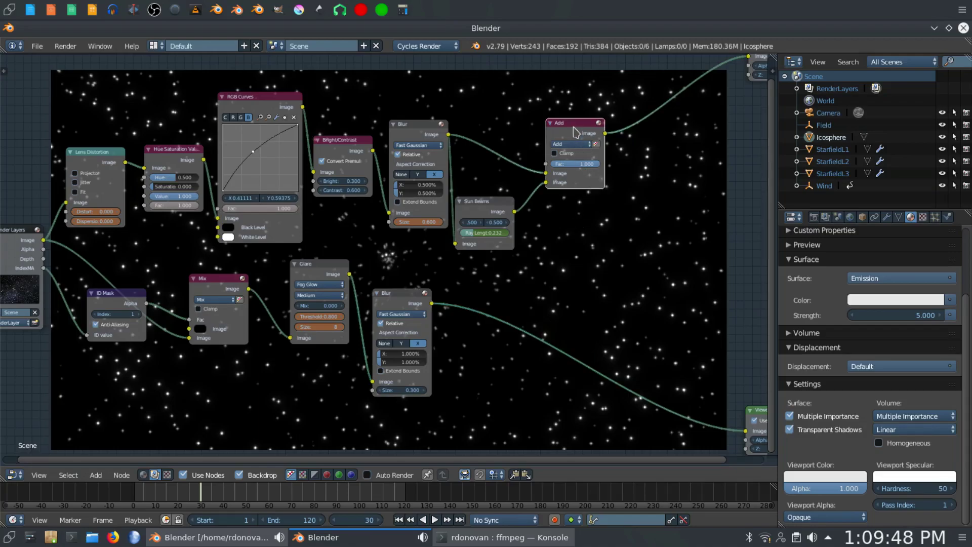
{"action": "key", "text": "shift+d"}
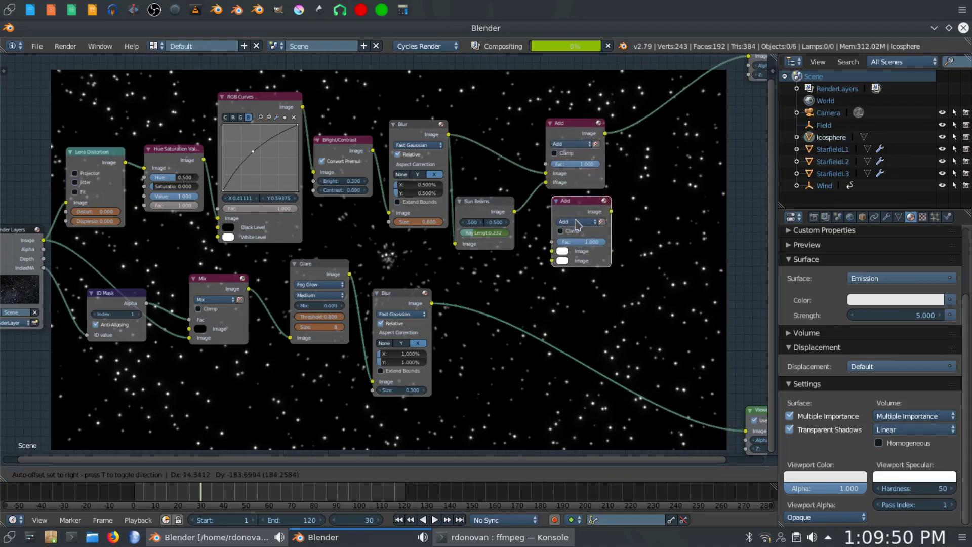
{"action": "left_click", "coordinate": [592, 243]}
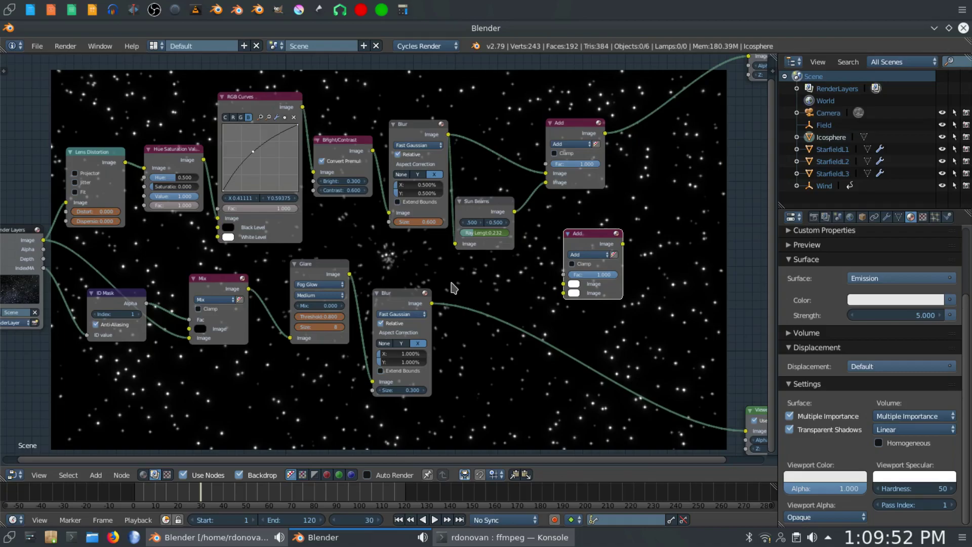
{"action": "left_click_drag", "start_coordinate": [587, 240], "coordinate": [628, 234]}
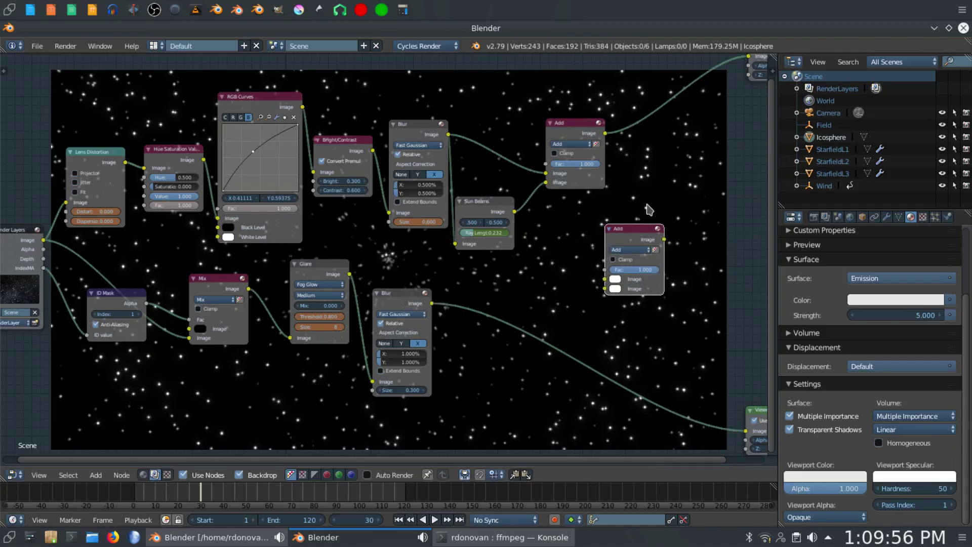
{"action": "left_click_drag", "start_coordinate": [637, 237], "coordinate": [590, 316]}
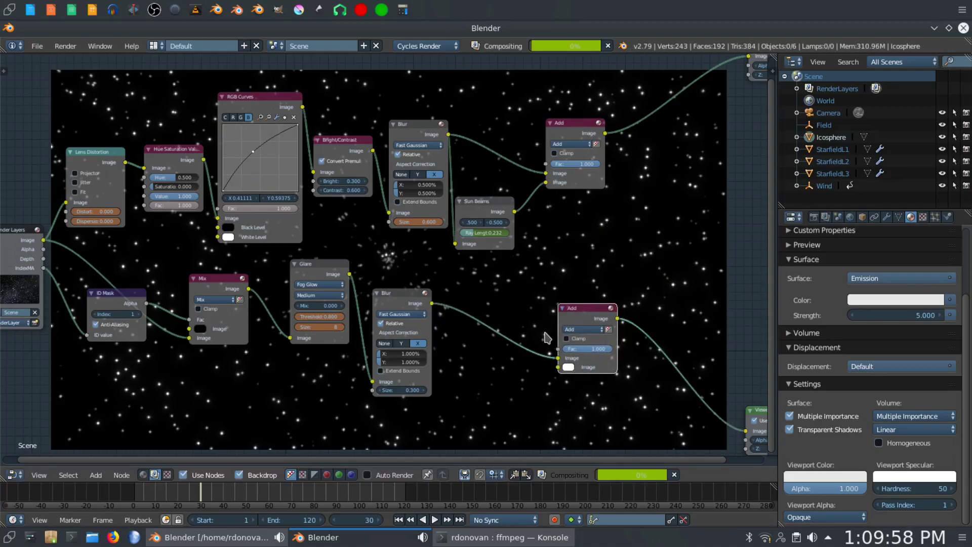
Step: Feed the original Add node and lower Blur into the new Add node's first and second inputs, and link its output to the Composite node
{"action": "mouse_move", "coordinate": [559, 358]}
{"action": "left_mouse_down"}
{"action": "mouse_move", "coordinate": [545, 366]}
{"action": "mouse_move", "coordinate": [559, 367]}
{"action": "left_mouse_up"}
{"action": "left_click_drag", "start_coordinate": [605, 133], "coordinate": [559, 359]}
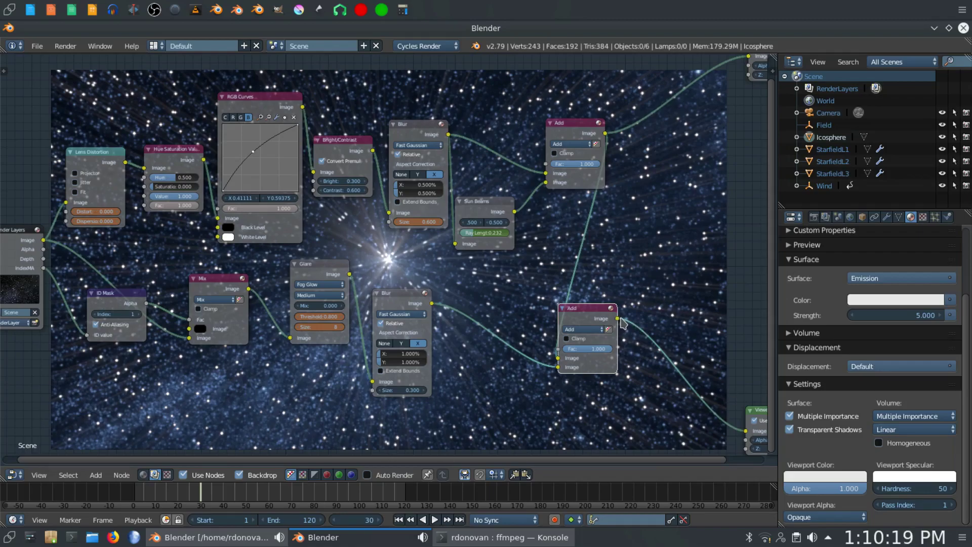
{"action": "left_click_drag", "start_coordinate": [618, 319], "coordinate": [749, 58]}
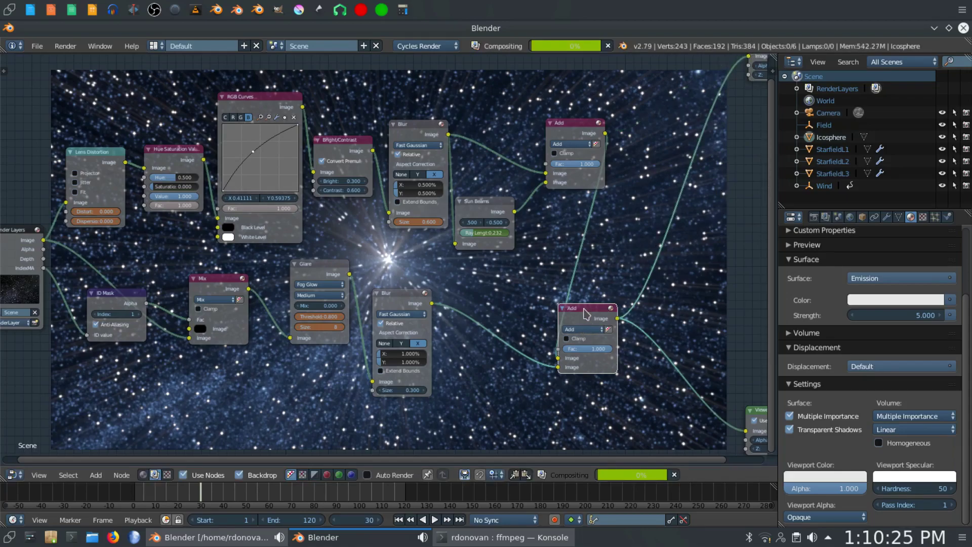
{"action": "left_click_drag", "start_coordinate": [600, 308], "coordinate": [671, 178]}
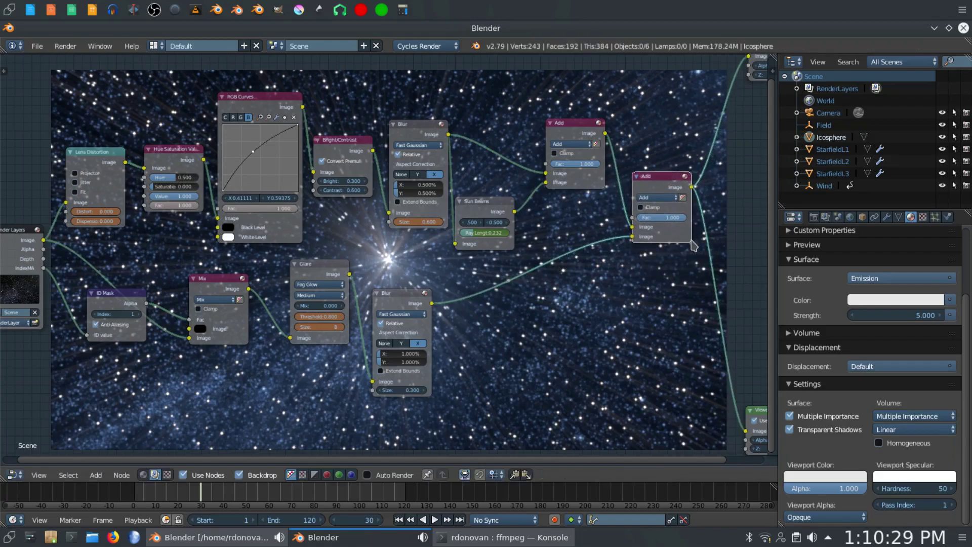